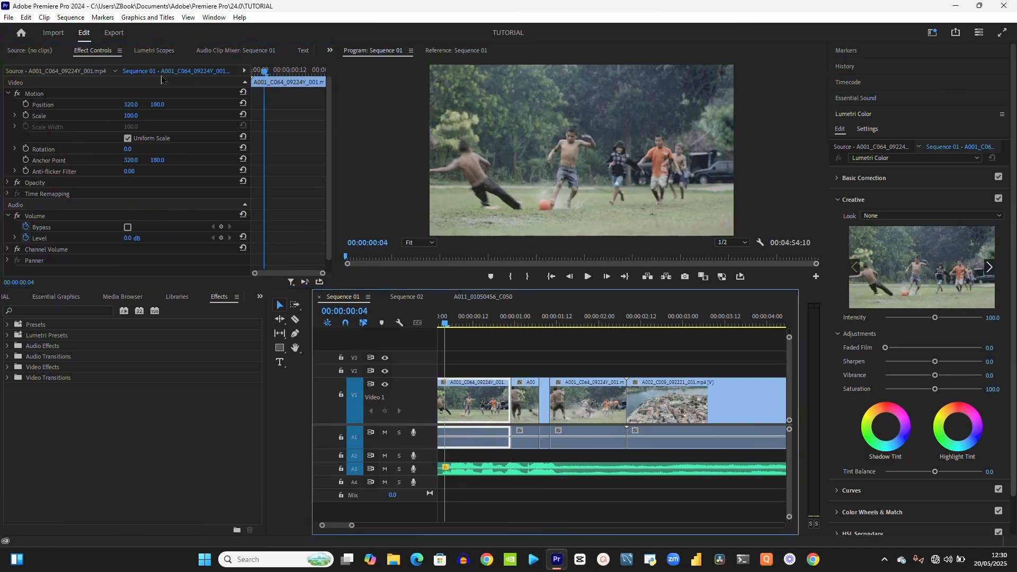
# Browse the saved color presets and apply ABAKE OUTDORR PRESET to the first clip in Sequence 01
pyautogui.moveTo(352, 526); pyautogui.dragTo(373, 546)
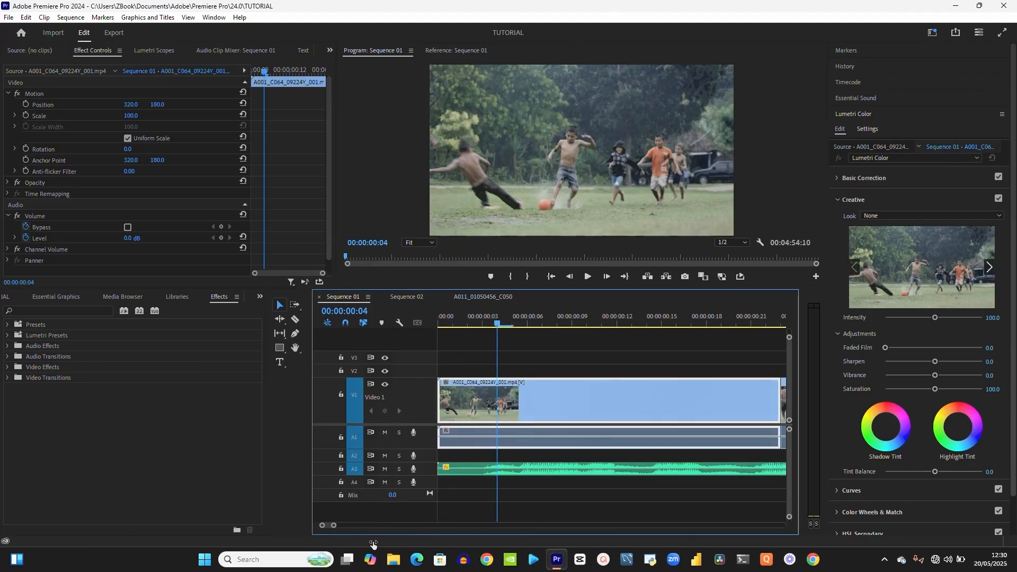
pyautogui.click(9, 325)
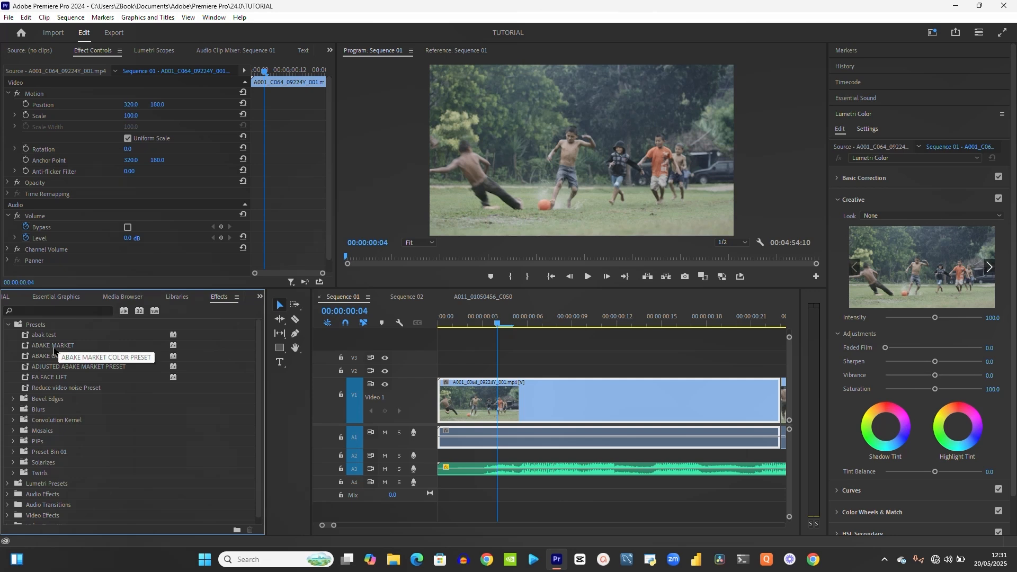
pyautogui.click(31, 336)
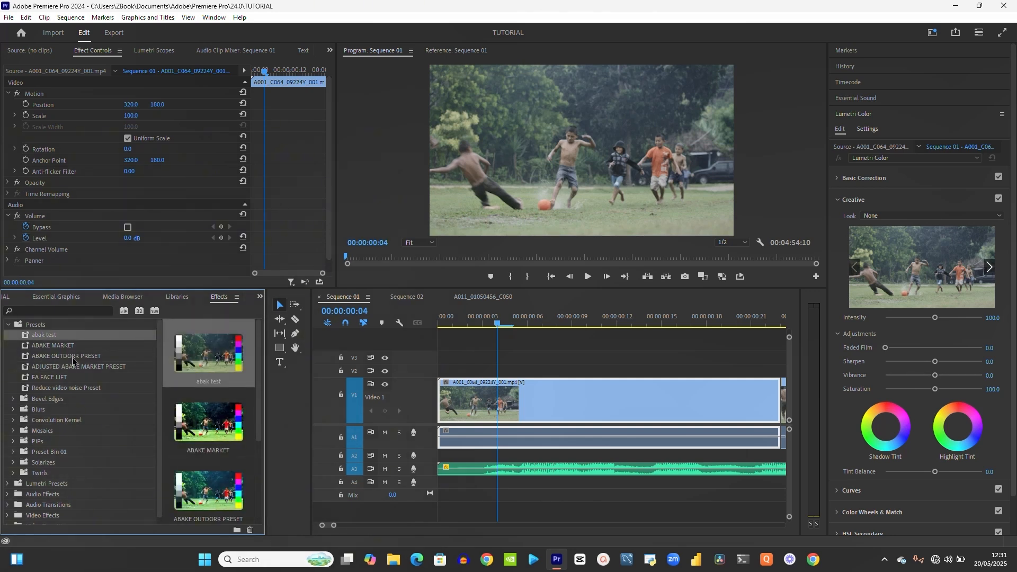
pyautogui.click(66, 348)
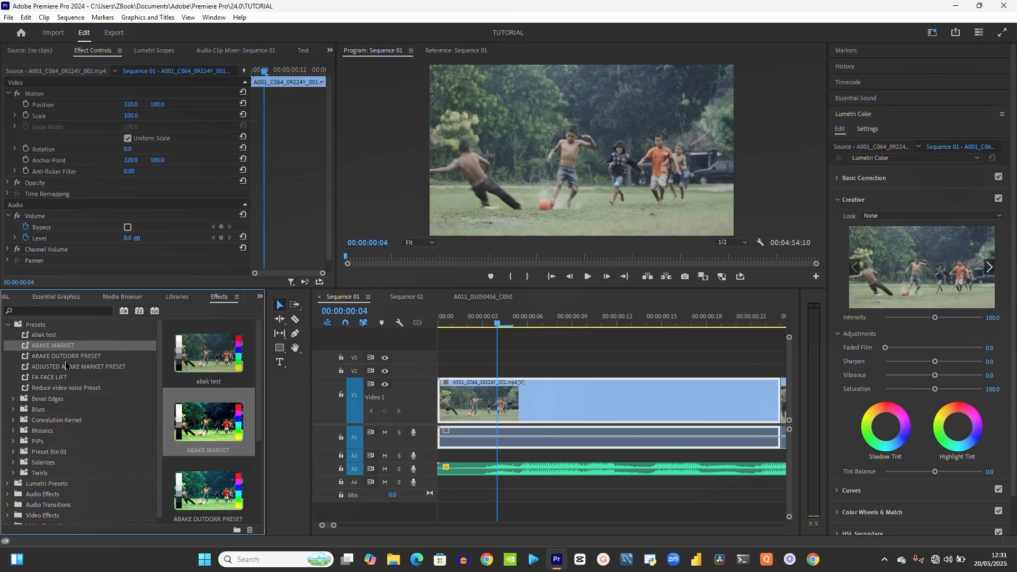
pyautogui.click(60, 356)
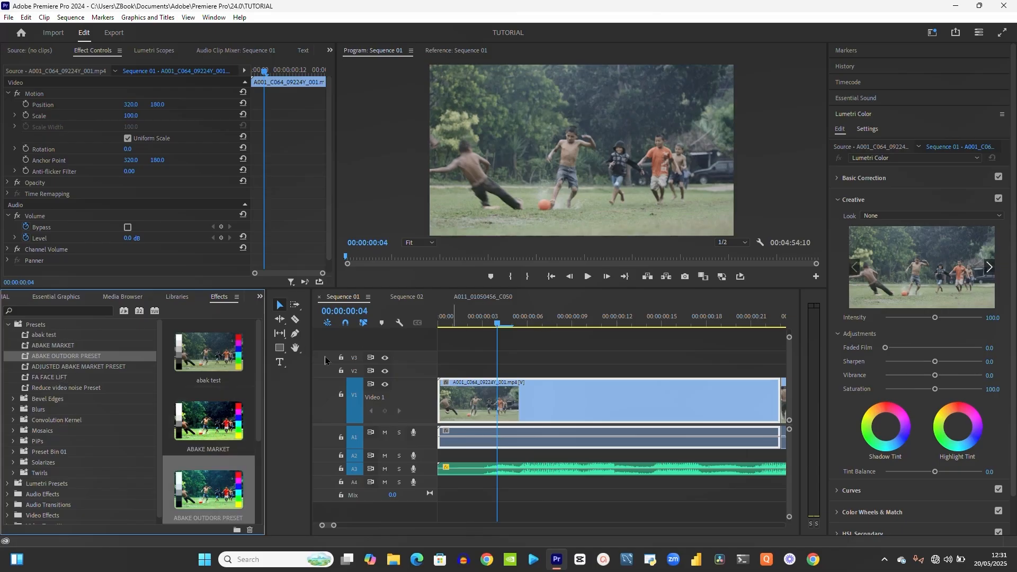
pyautogui.click(536, 397)
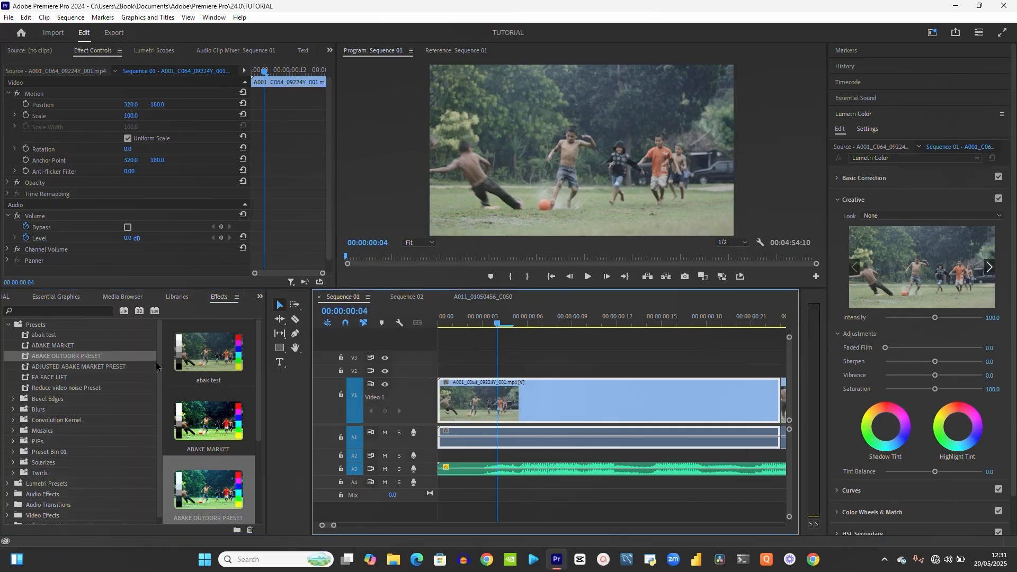
pyautogui.click(47, 359)
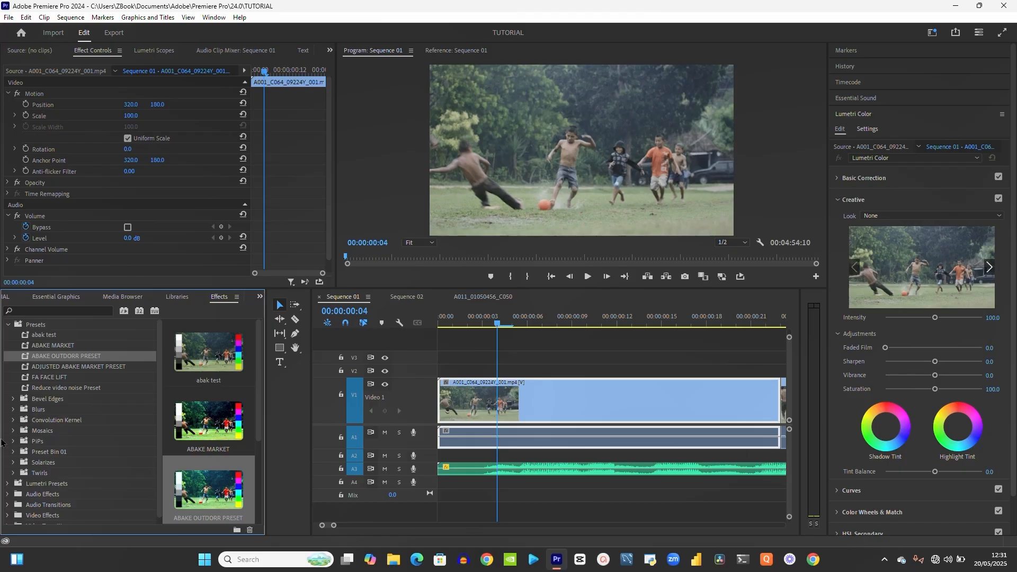
pyautogui.moveTo(74, 356); pyautogui.dragTo(545, 408)
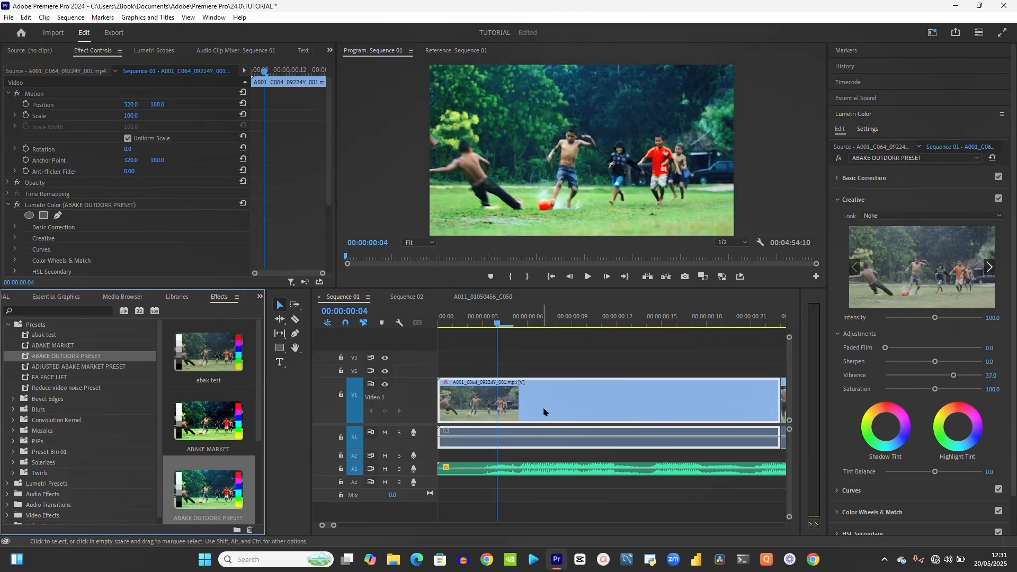
# Remove the Lumetri Color effect carrying ABAKE OUTDORR PRESET from the first clip
pyautogui.click(515, 324)
pyautogui.press('-')
pyautogui.press('-')
pyautogui.press('-')
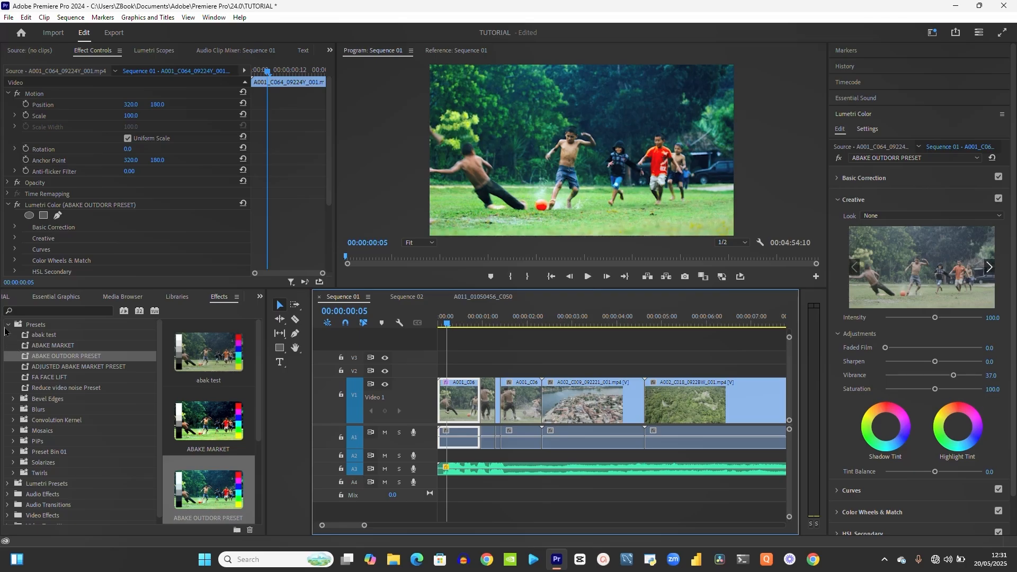
pyautogui.click(80, 207)
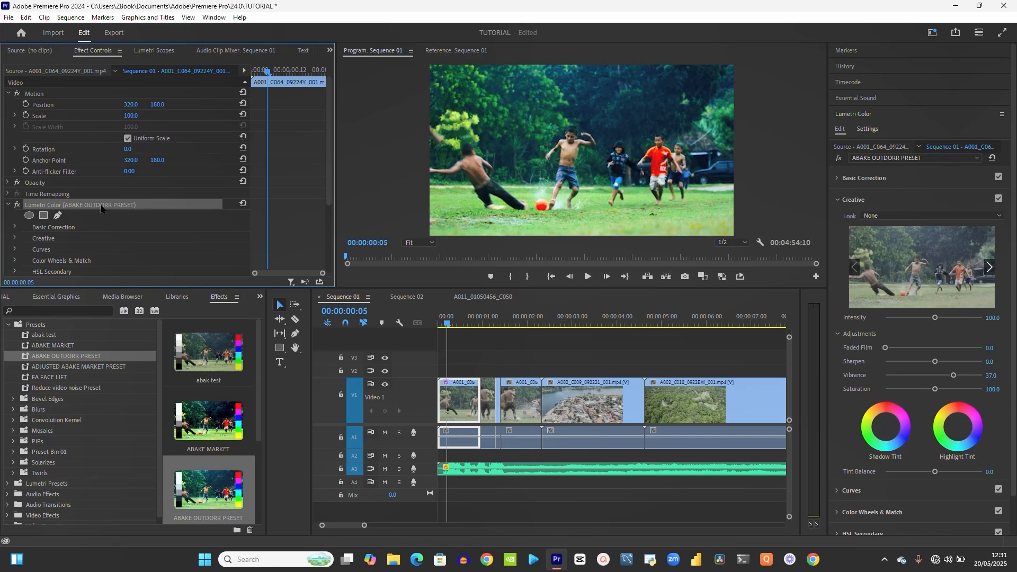
pyautogui.press('Delete')
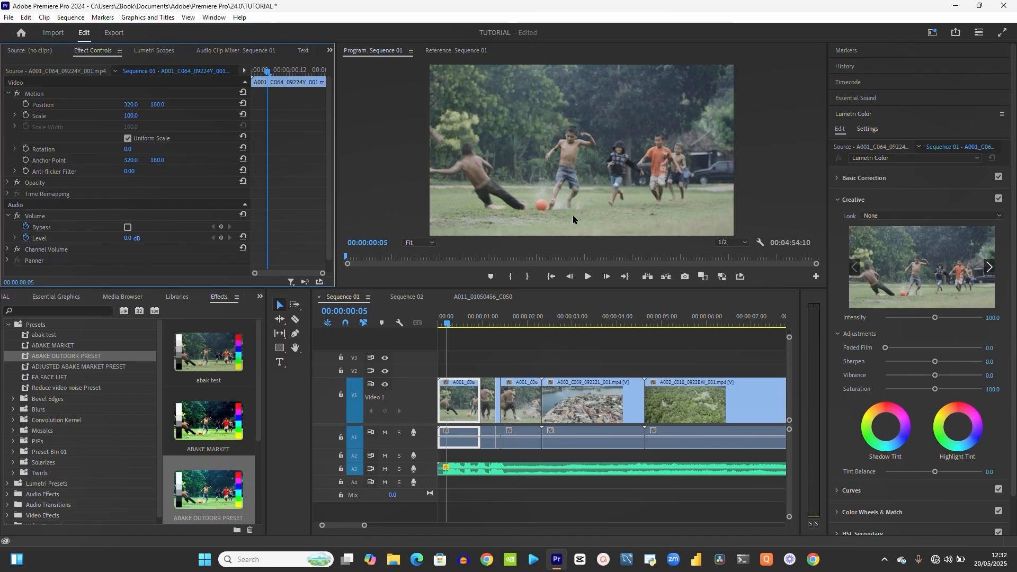
# Maximize the timeline to examine the sequence's clips, with a closer look at the opening ones
pyautogui.click(457, 403)
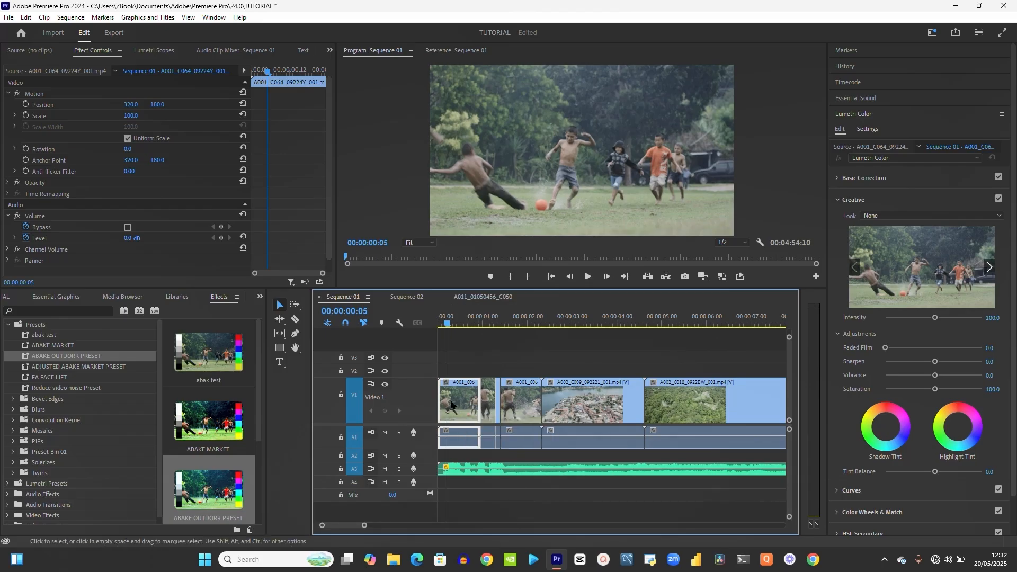
pyautogui.press('`')
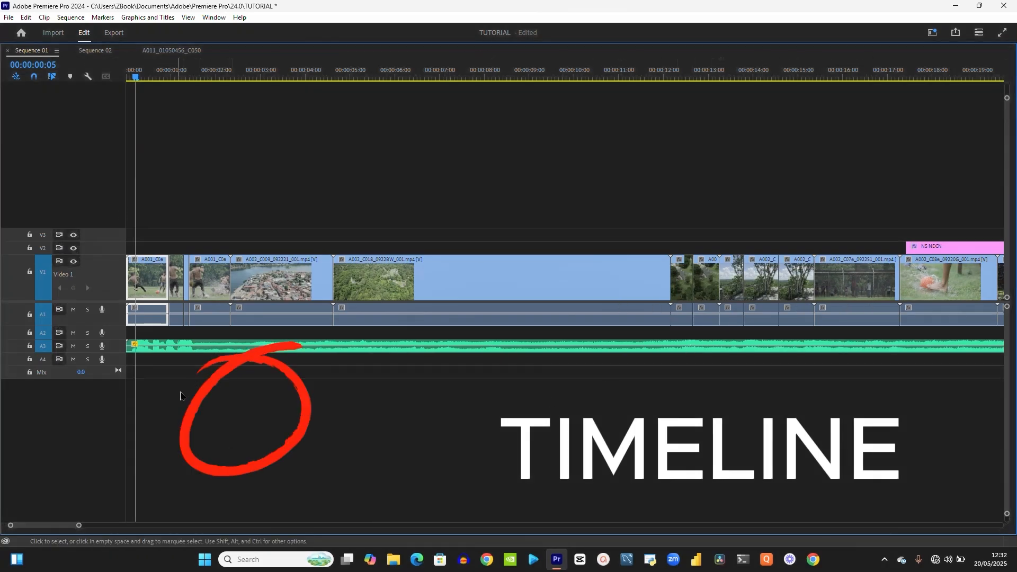
pyautogui.moveTo(78, 526); pyautogui.dragTo(33, 526)
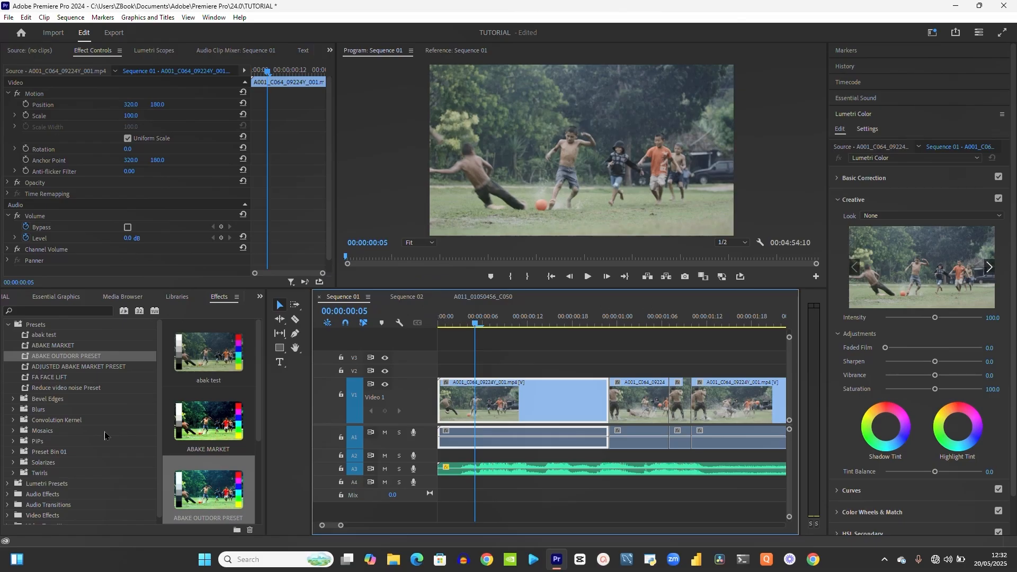
# Examine the Cinematic and SpeedLooks groups of Lumetri presets, with the playhead placed over the second clip at 00:00:01:03
pyautogui.click(7, 324)
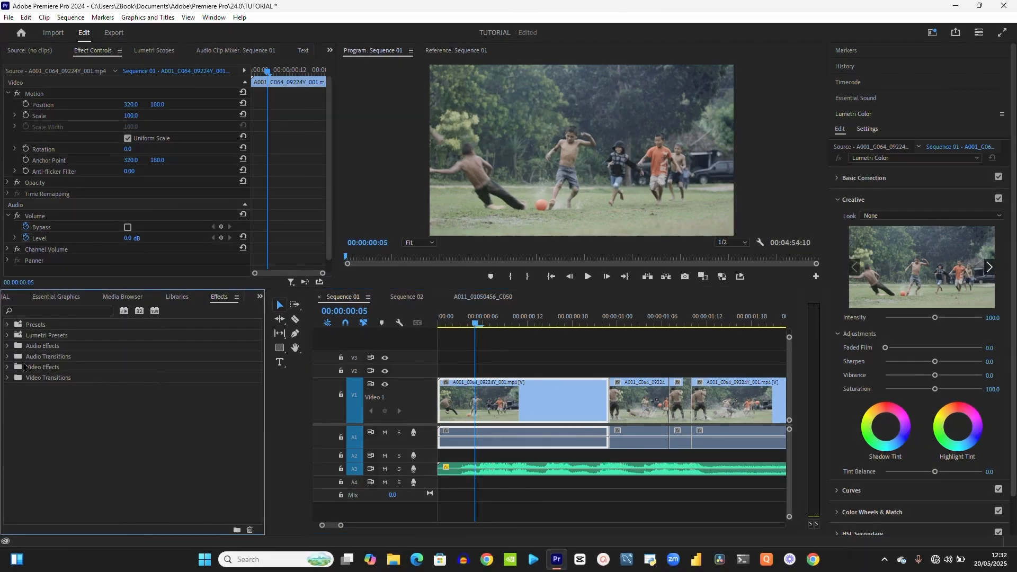
pyautogui.click(7, 335)
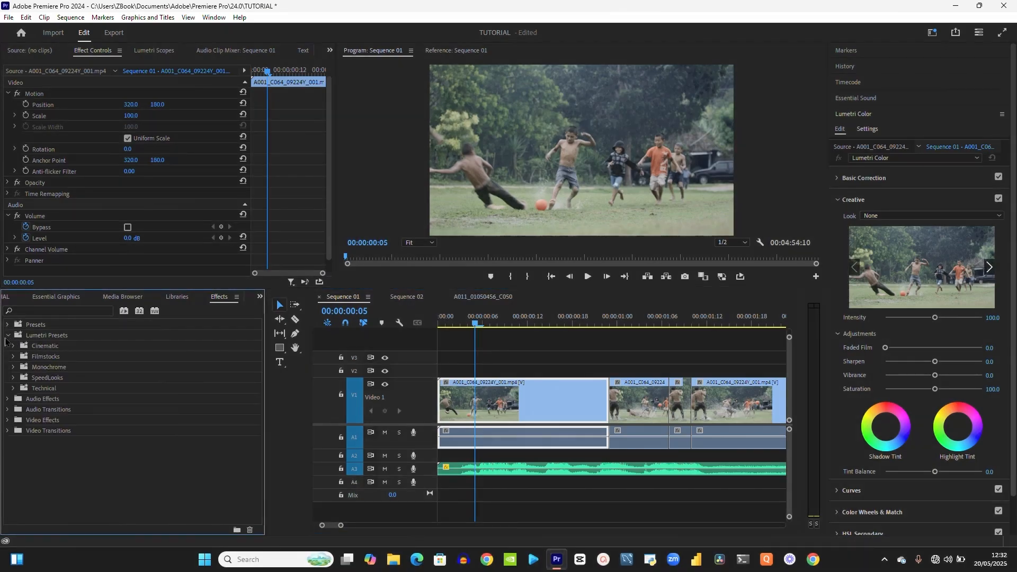
pyautogui.click(13, 345)
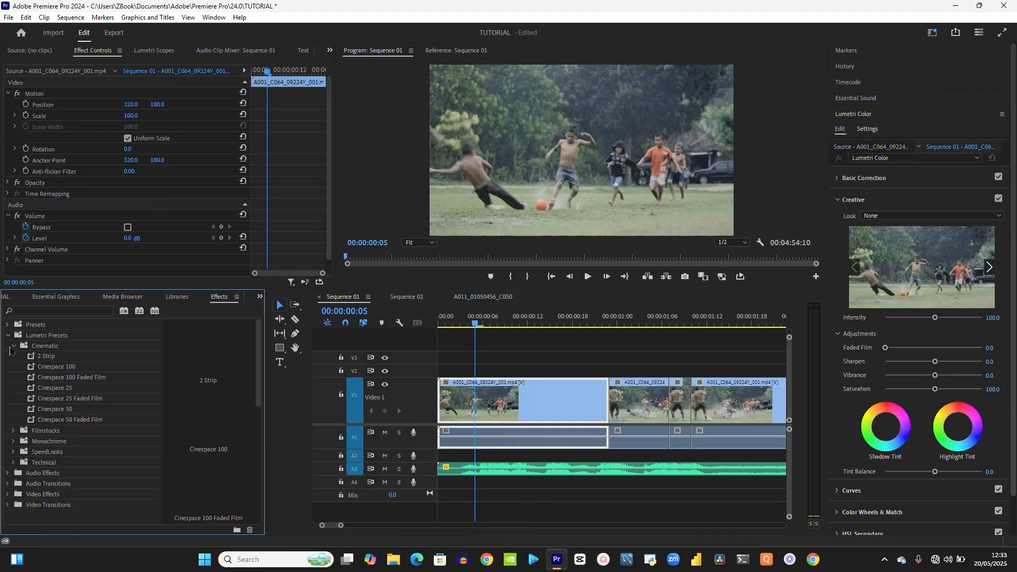
pyautogui.click(51, 400)
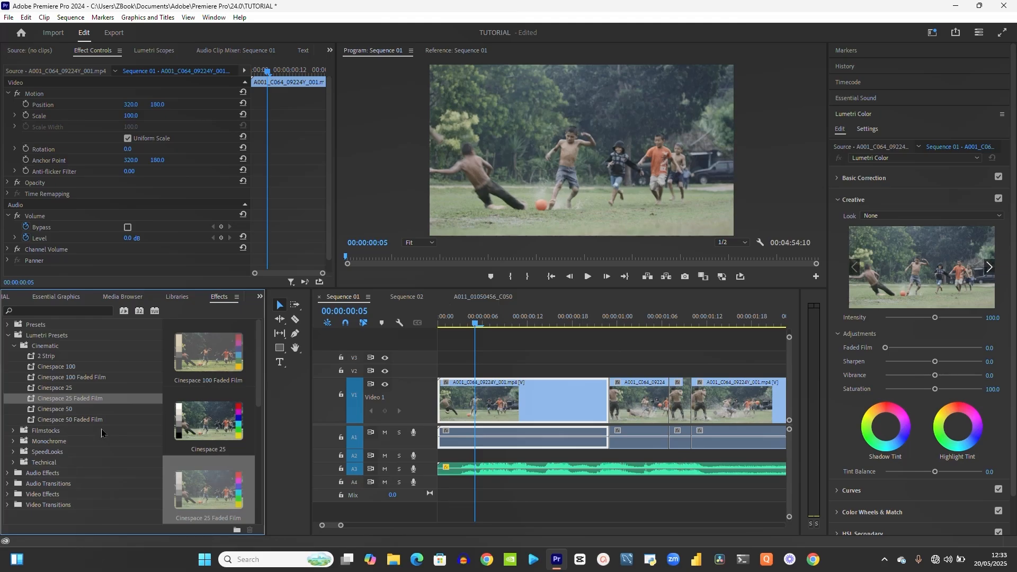
pyautogui.click(642, 319)
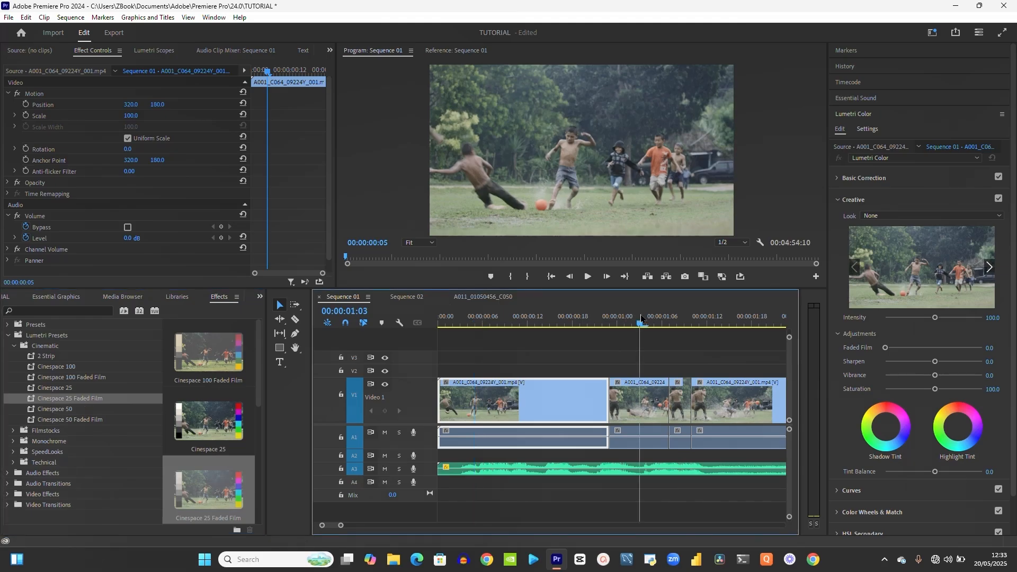
pyautogui.click(60, 401)
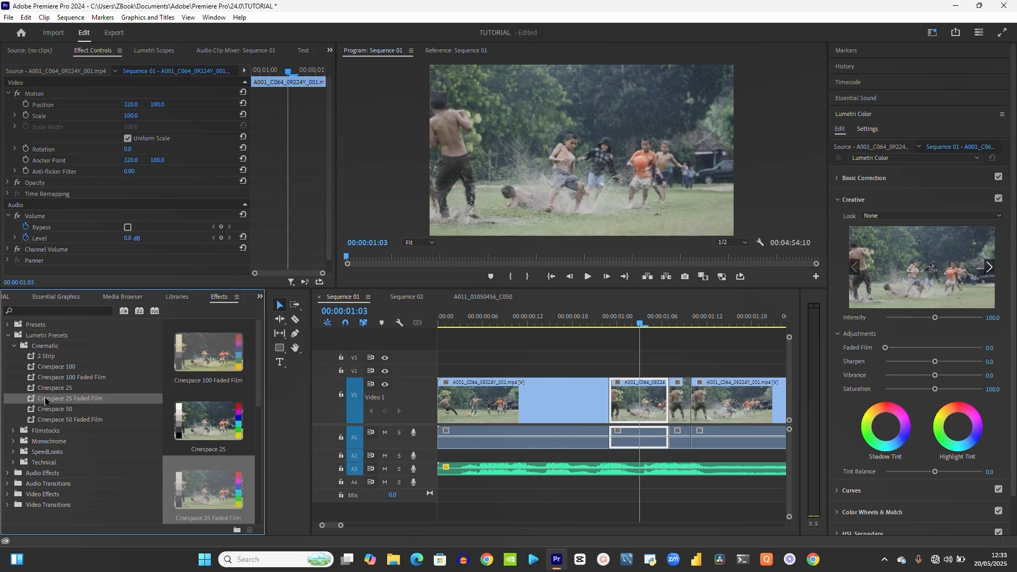
pyautogui.click(15, 347)
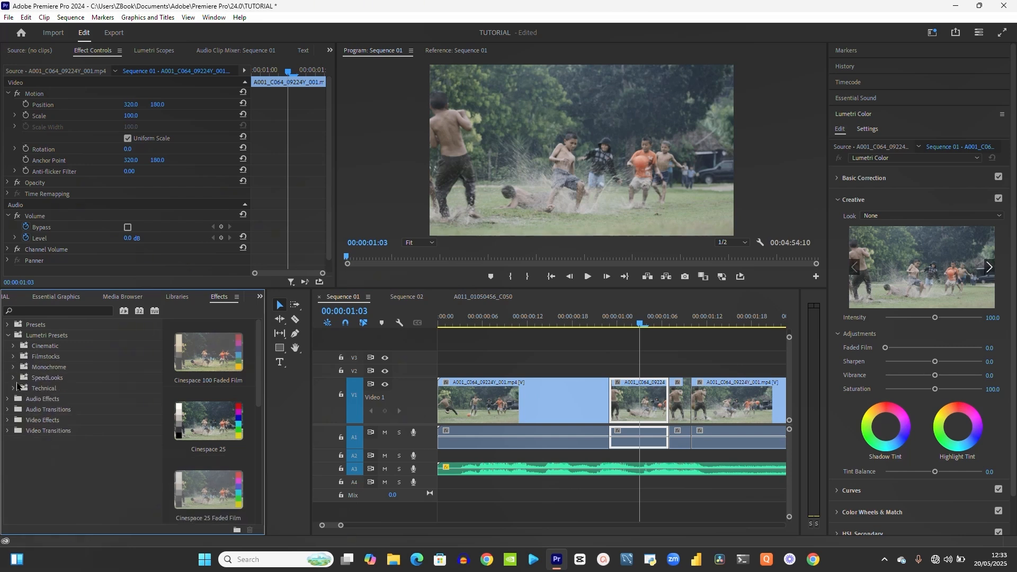
pyautogui.click(13, 378)
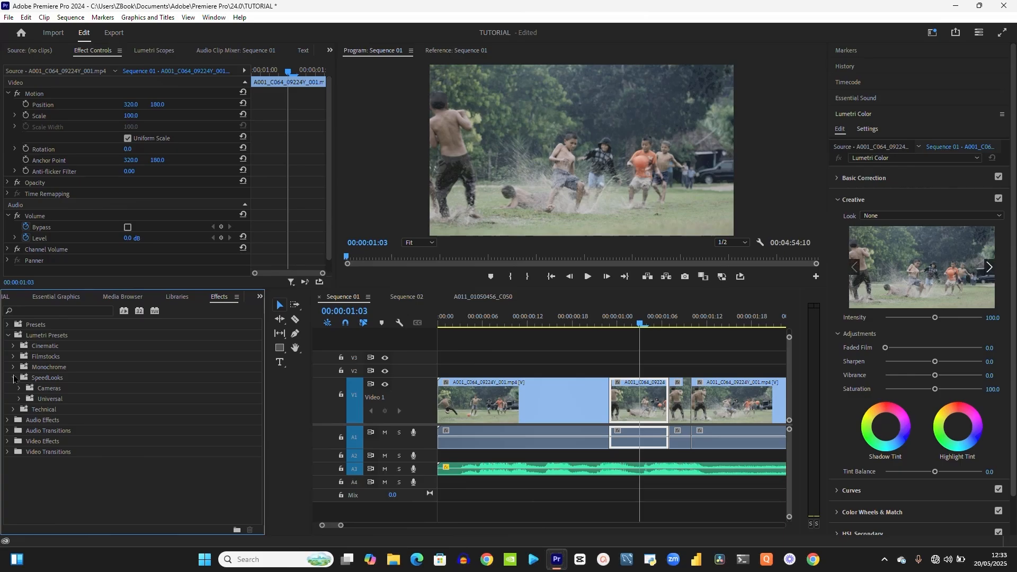
pyautogui.click(14, 377)
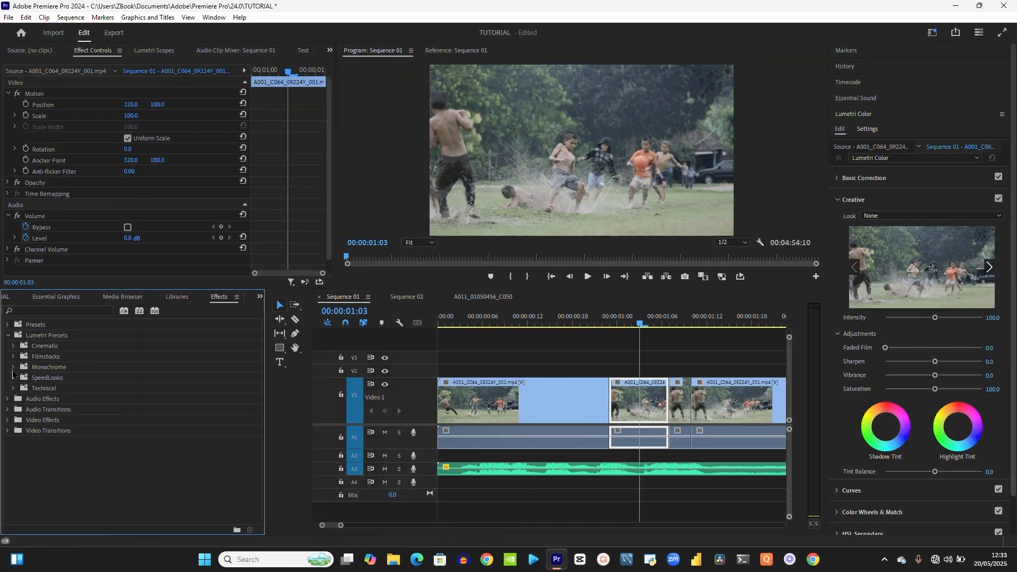
# Apply the Monochrome Faded Film 150 Lumetri preset to the second clip
pyautogui.click(13, 367)
pyautogui.moveTo(77, 399); pyautogui.dragTo(549, 381)
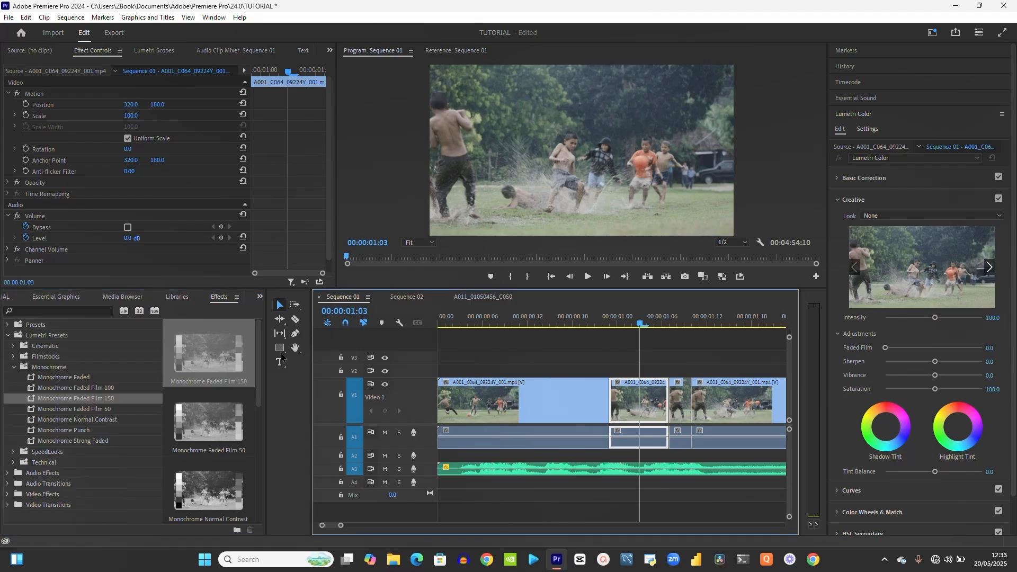
pyautogui.moveTo(52, 400); pyautogui.dragTo(637, 408)
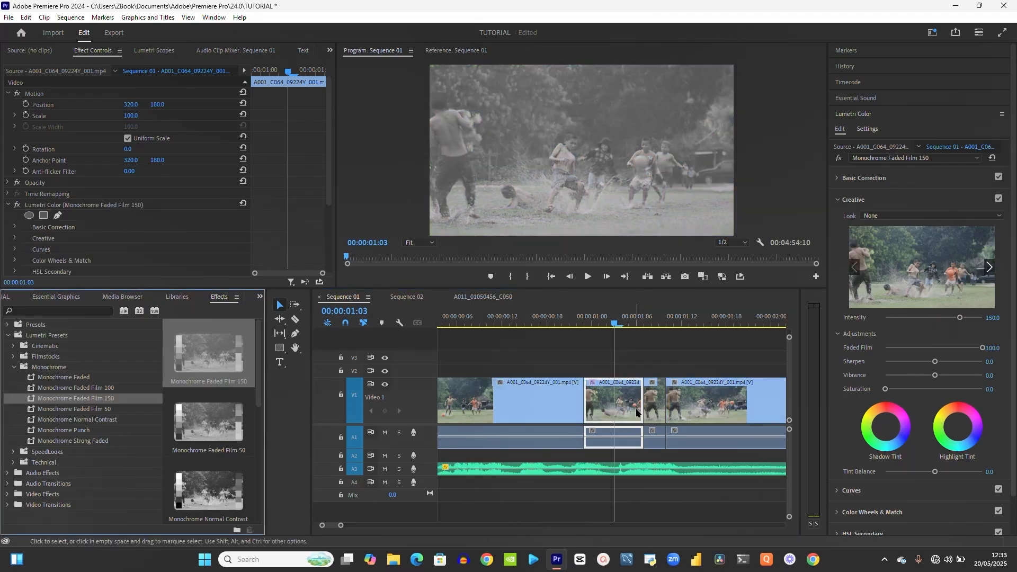
# Check the monochrome look at a few frames of the second clip and undo the preset
pyautogui.click(631, 321)
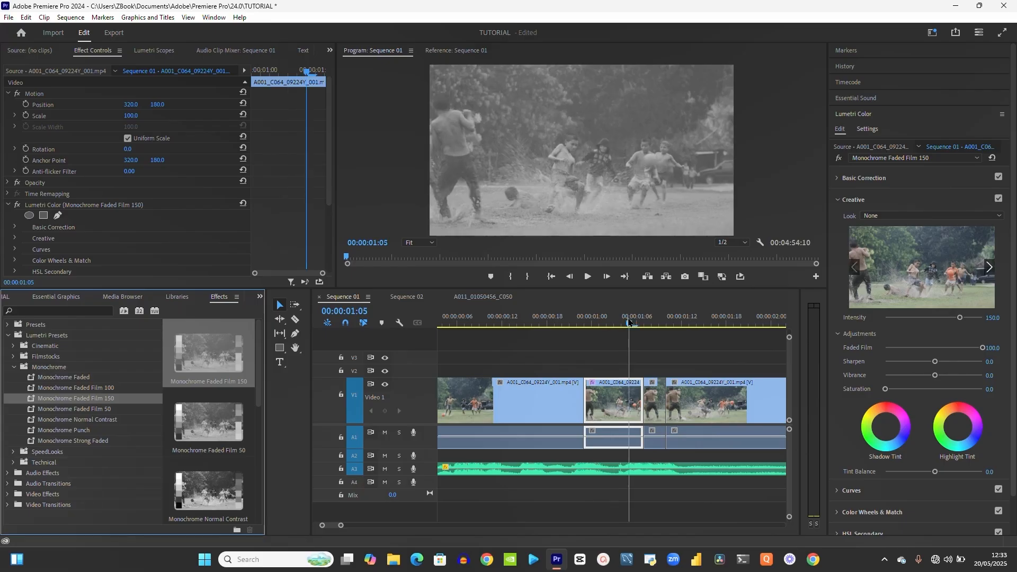
pyautogui.click(608, 323)
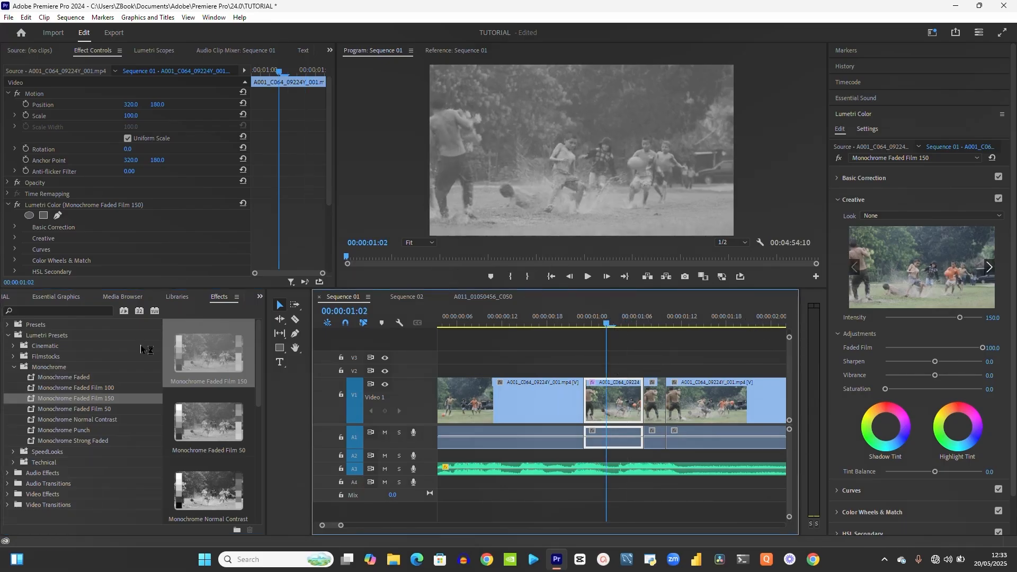
pyautogui.hotkey('ctrl', 'z')
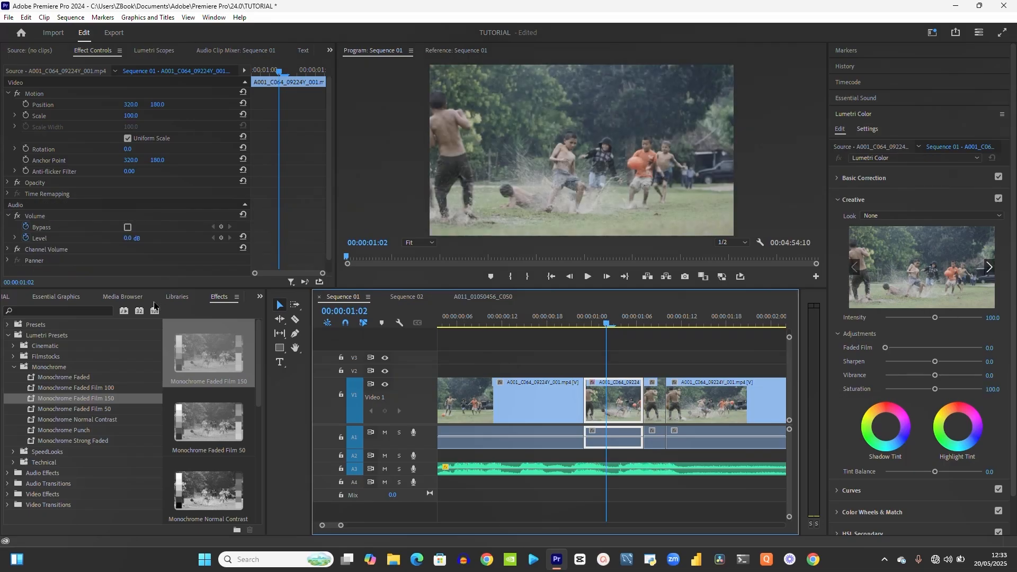
# Collapse the Lumetri presets and list the Audio Effects categories
pyautogui.click(14, 370)
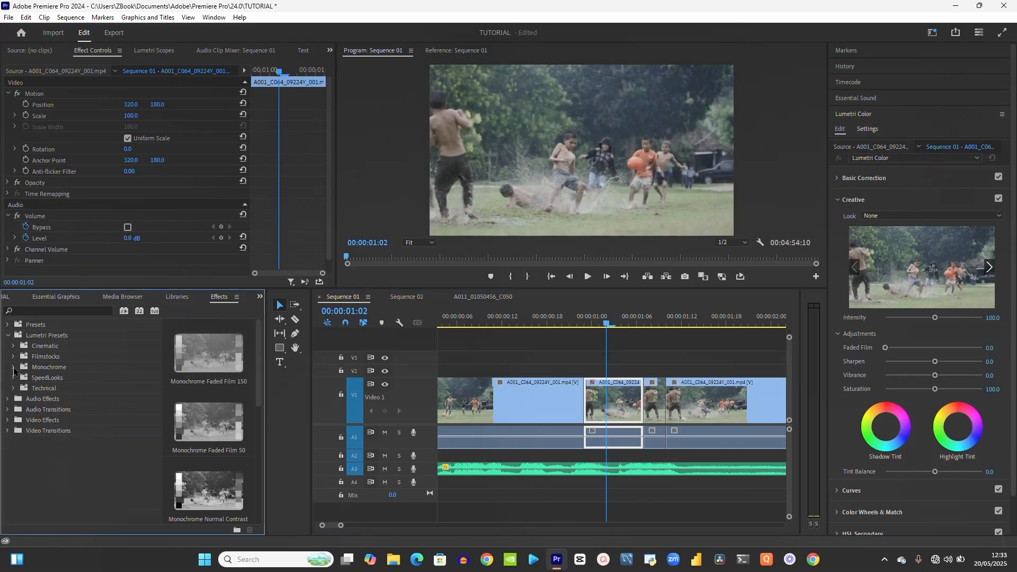
pyautogui.click(8, 336)
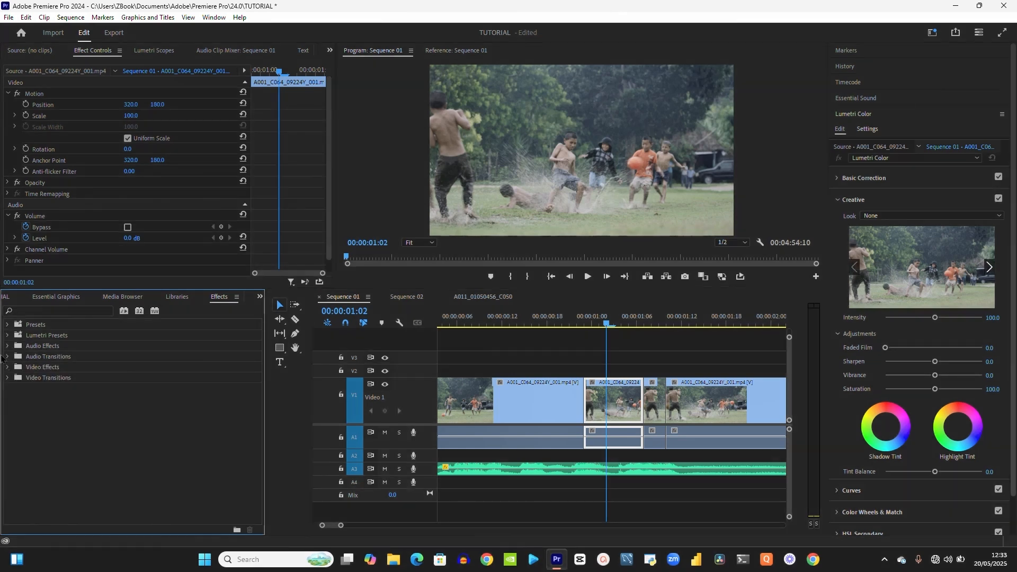
pyautogui.click(8, 347)
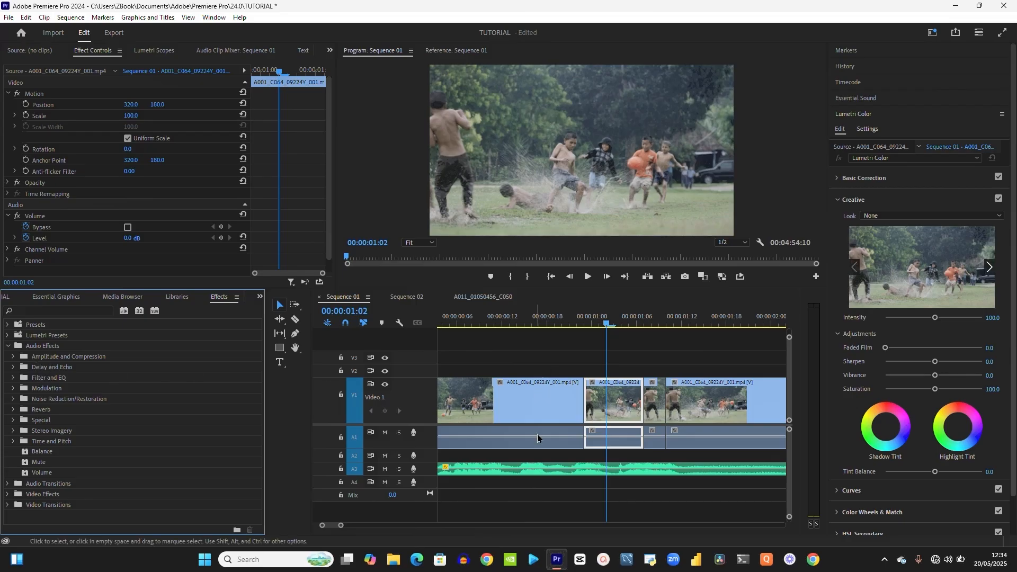
pyautogui.moveTo(341, 525); pyautogui.dragTo(378, 542)
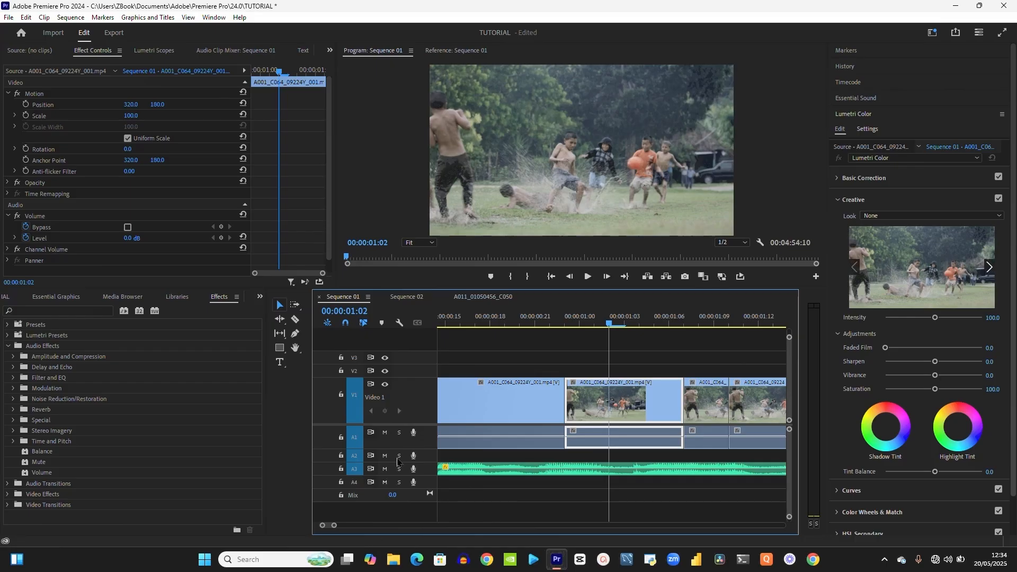
# Open the A011_01050456_C050 sequence and raise the audio gain of its clip
pyautogui.click(481, 296)
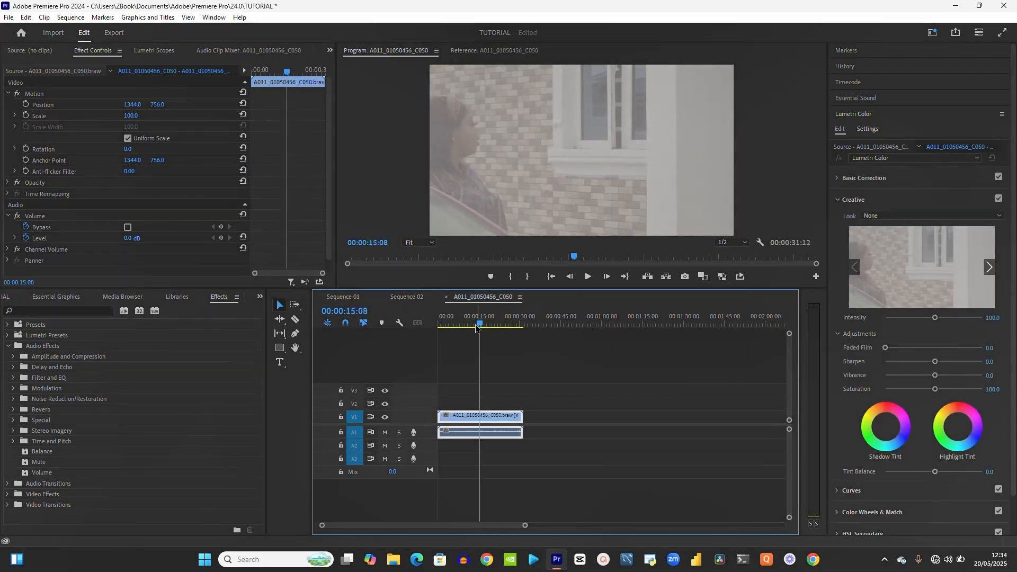
pyautogui.rightClick(493, 424)
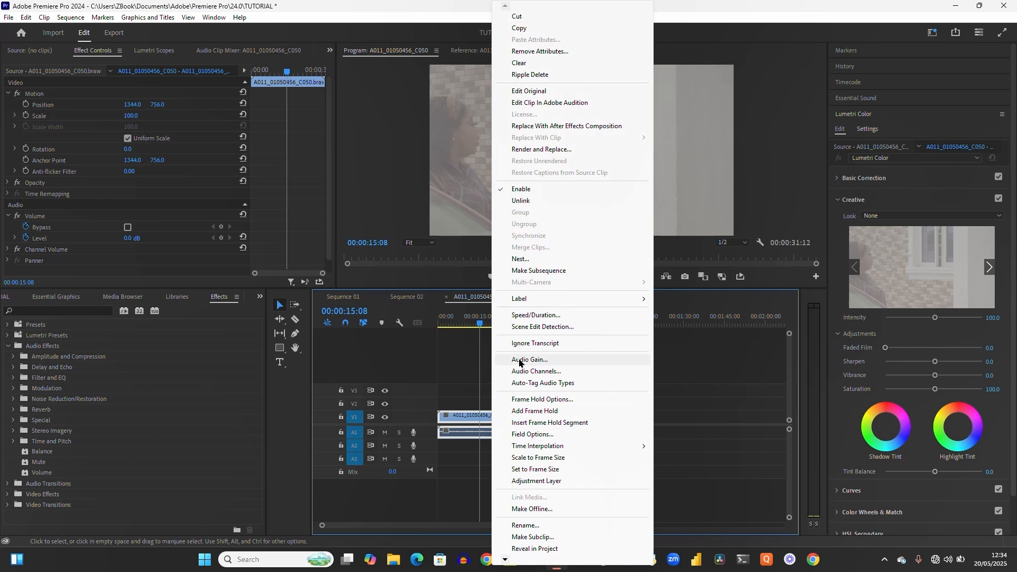
pyautogui.click(520, 360)
pyautogui.click(439, 255)
pyautogui.moveTo(519, 254); pyautogui.dragTo(559, 257)
pyautogui.click(566, 256)
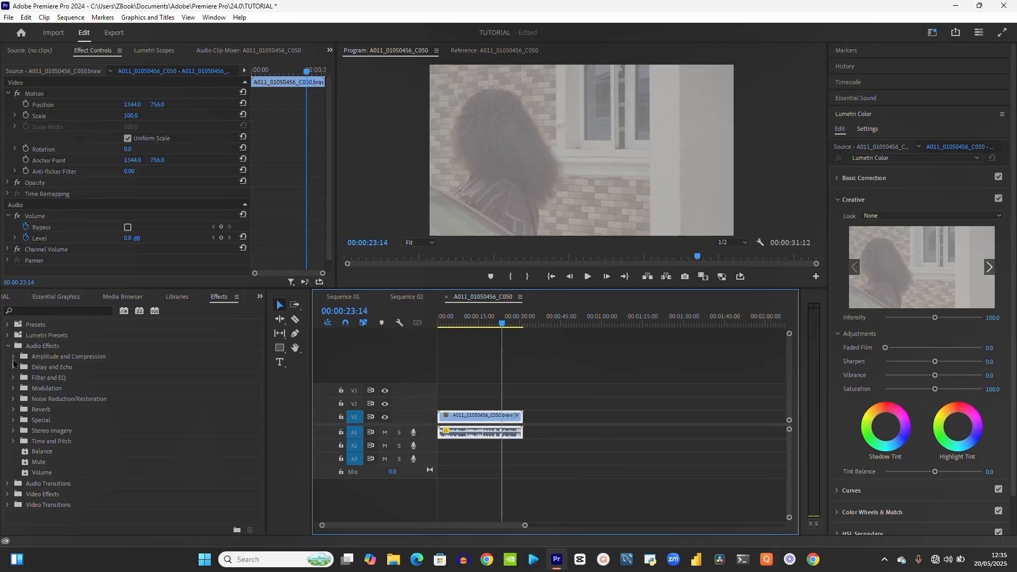
# Enlarge the Video 1 and Audio 1 tracks and apply the Amplify effect to the A011_01050456_C050 clip's audio
pyautogui.click(13, 357)
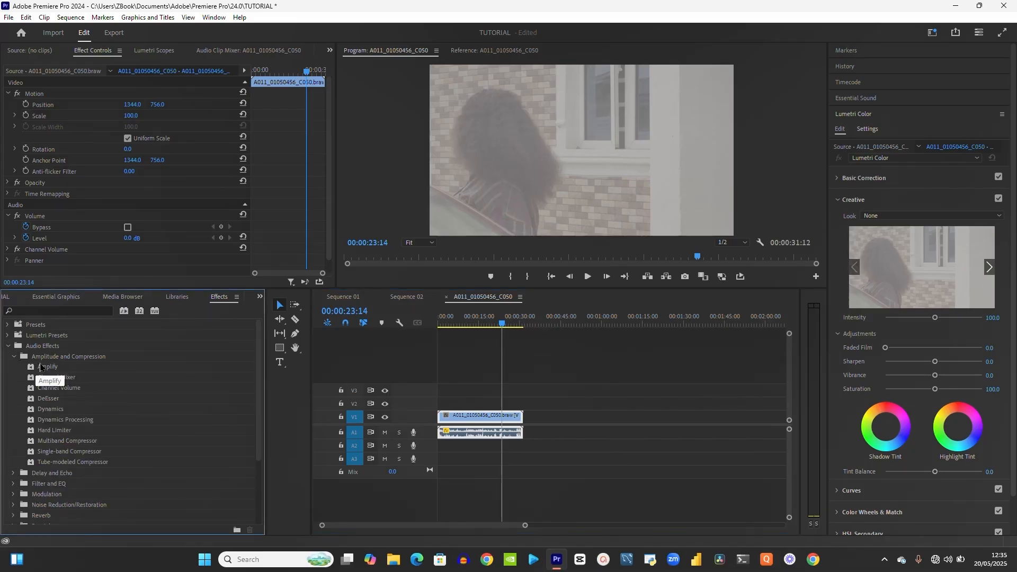
pyautogui.click(41, 366)
pyautogui.moveTo(41, 368); pyautogui.dragTo(487, 430)
pyautogui.doubleClick(427, 414)
pyautogui.moveTo(422, 437); pyautogui.dragTo(423, 478)
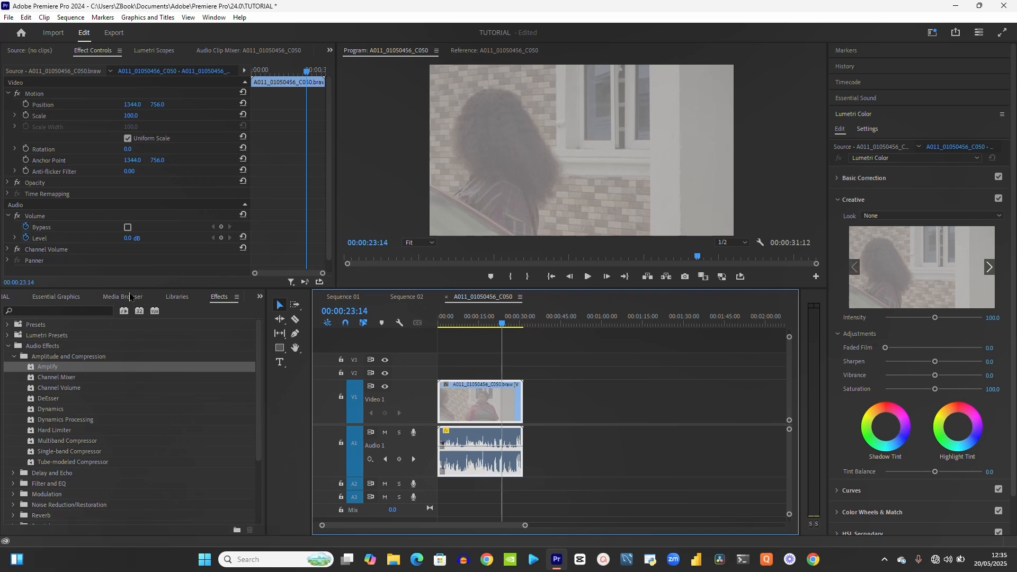
pyautogui.moveTo(60, 370); pyautogui.dragTo(471, 458)
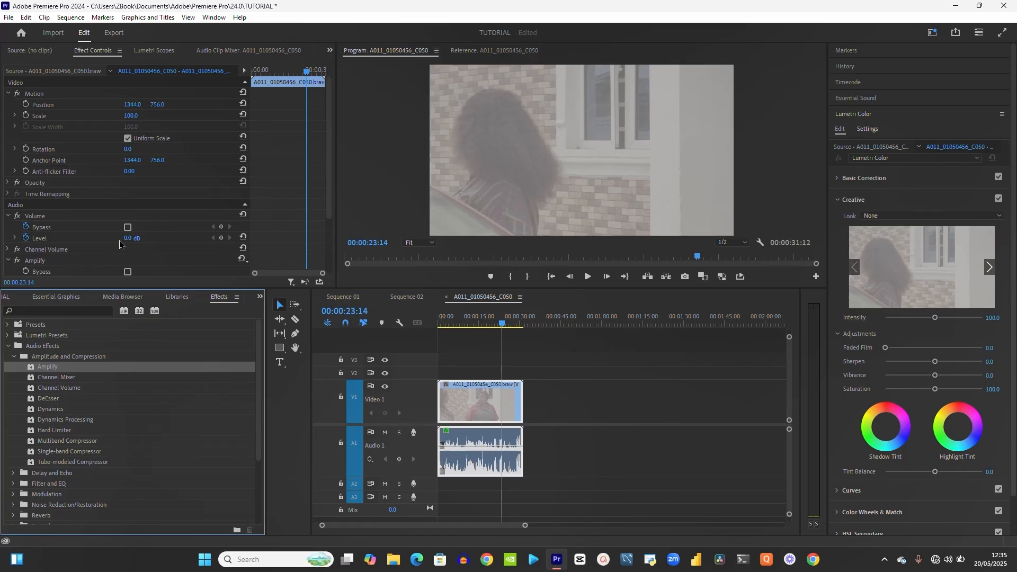
pyautogui.scroll(-2, 95, 256)
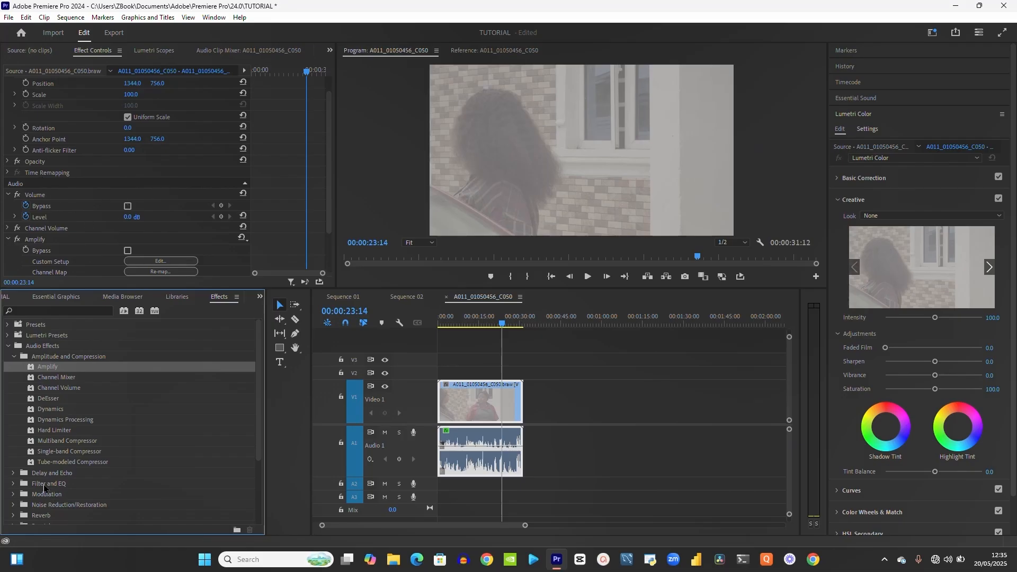
# Apply the Hard Limiter effect from Amplitude and Compression to the clip's audio
pyautogui.click(51, 403)
pyautogui.moveTo(48, 403); pyautogui.dragTo(58, 397)
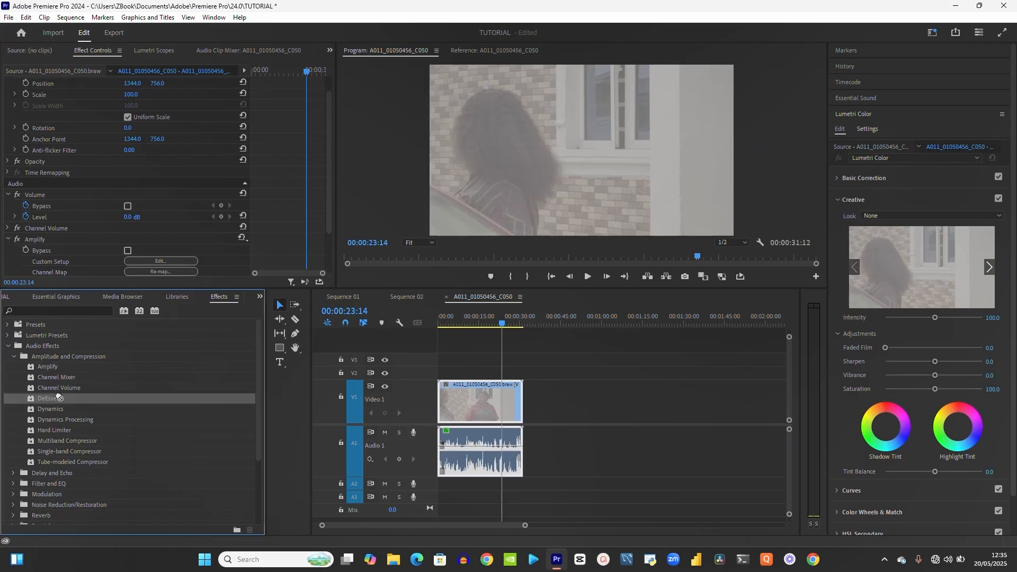
pyautogui.click(61, 432)
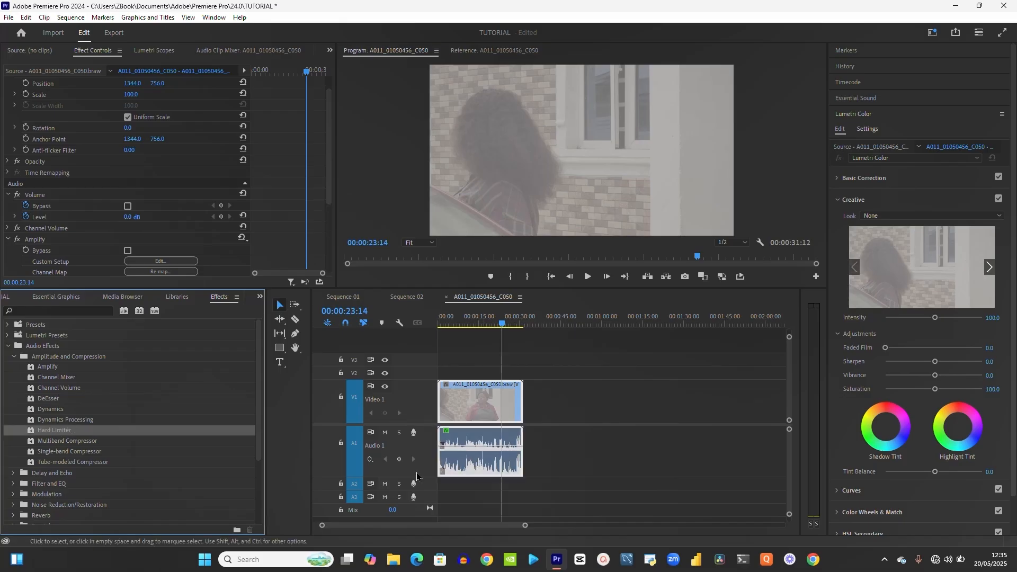
# Search the effects for "denoise" and apply the DeNoise effect to the clip's audio
pyautogui.click(56, 312)
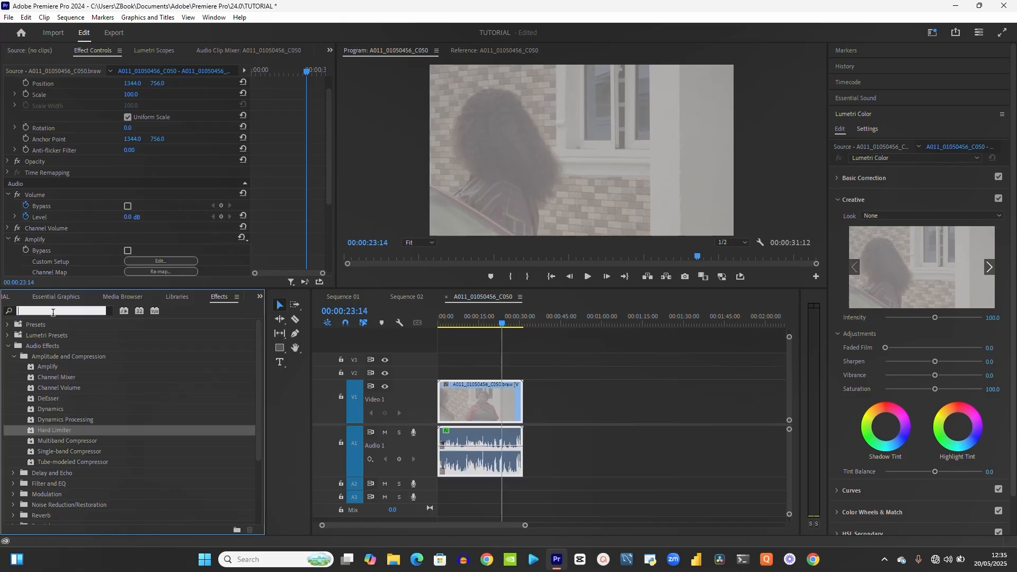
pyautogui.write('denoise')
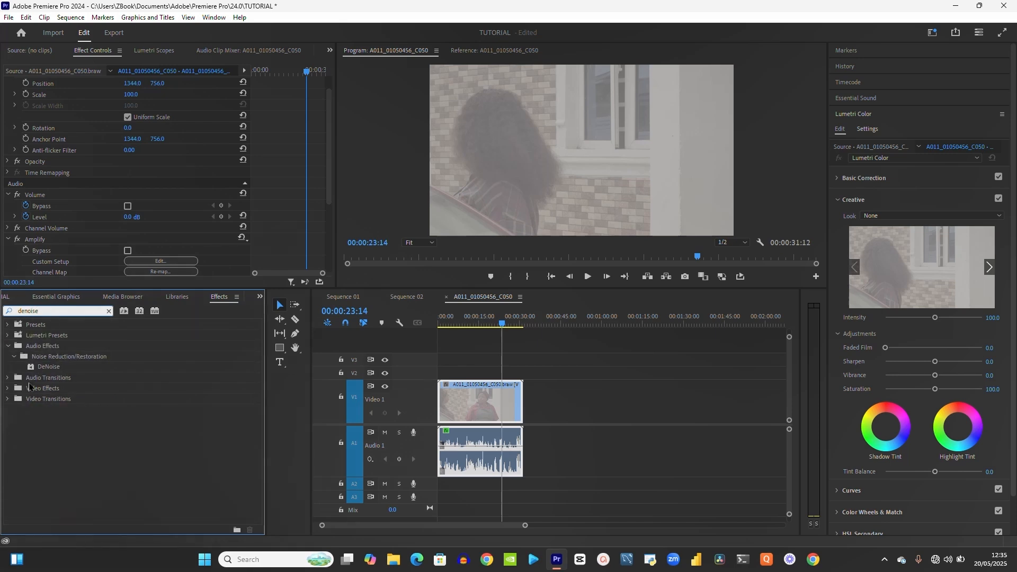
pyautogui.click(36, 367)
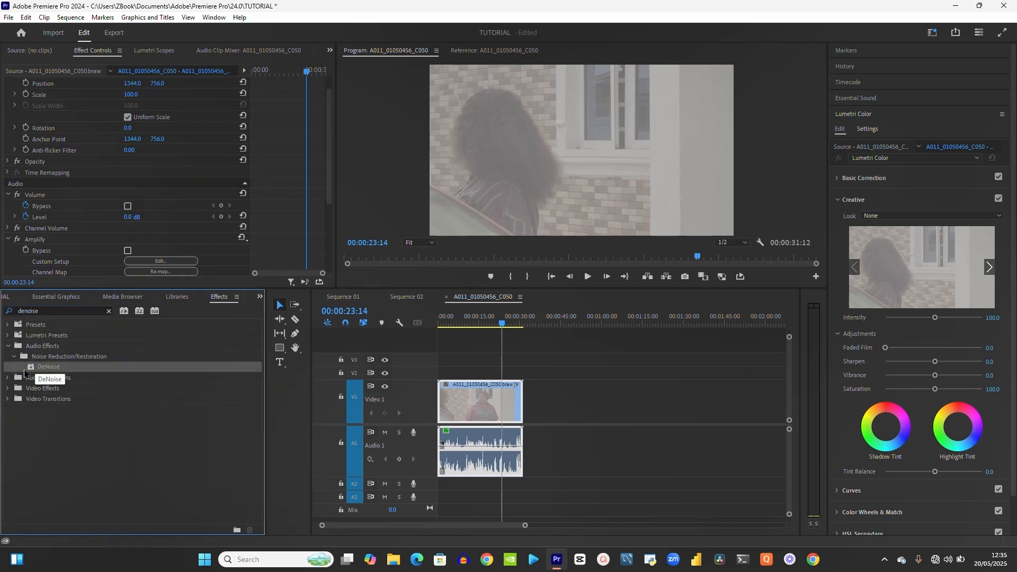
pyautogui.moveTo(40, 373); pyautogui.dragTo(485, 452)
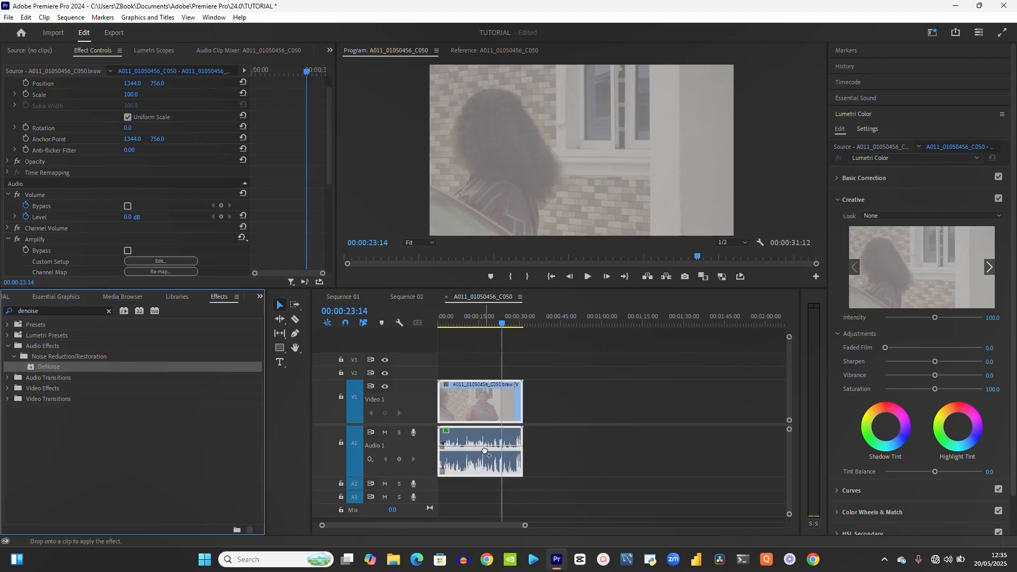
# Play the clip from around its first third to listen to the audio with DeNoise applied
pyautogui.click(466, 324)
pyautogui.press('space')
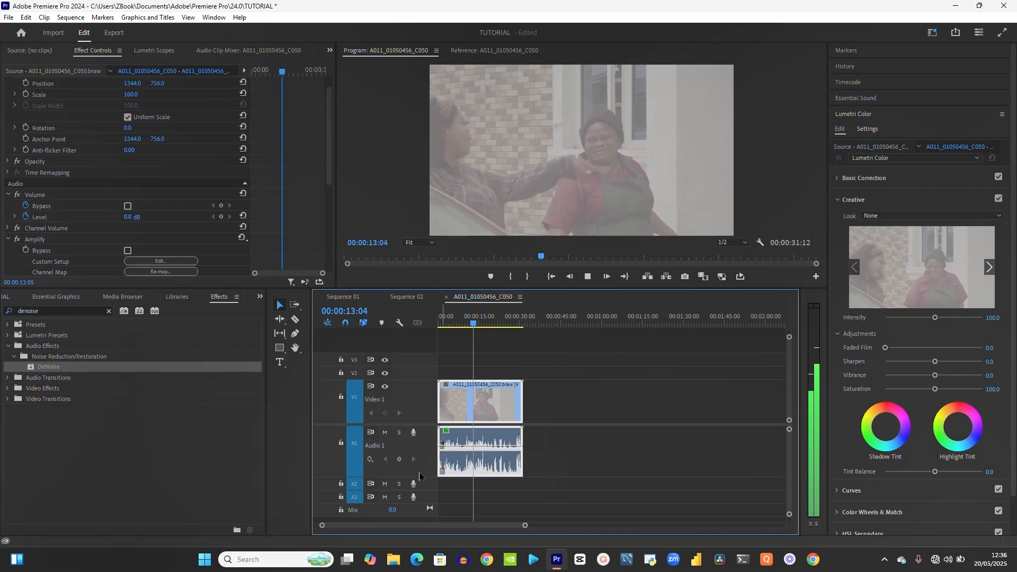
pyautogui.press('space')
# Compare the clip's audio by playing it with the DeNoise effect switched off and on again
pyautogui.scroll(-5, 163, 192)
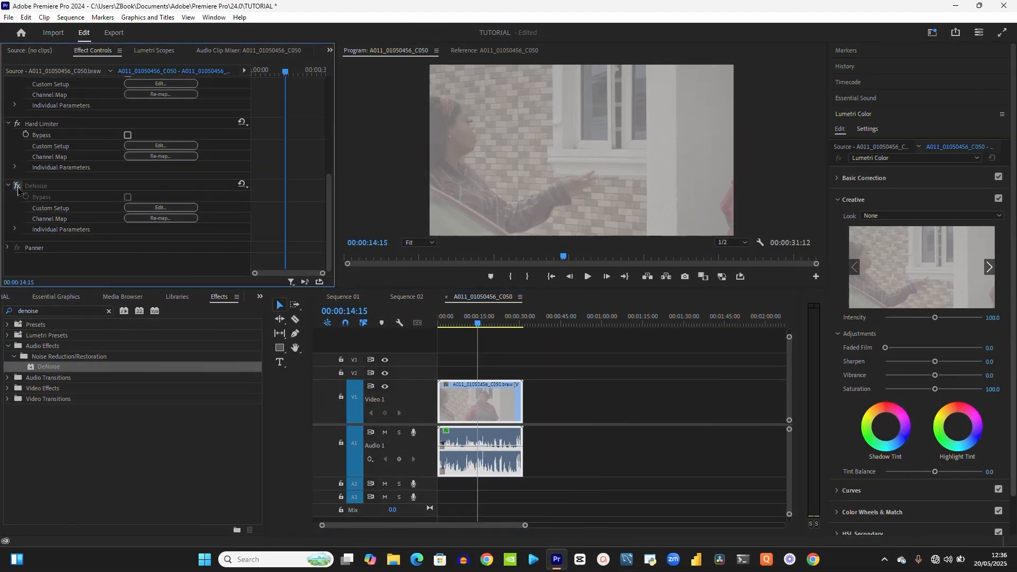
pyautogui.click(17, 186)
pyautogui.press('space')
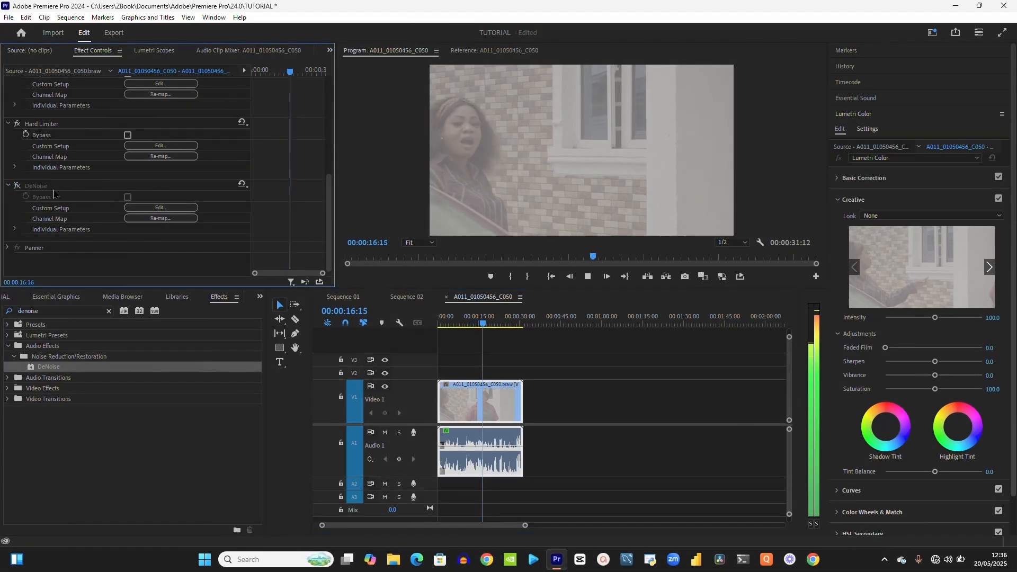
pyautogui.press('space')
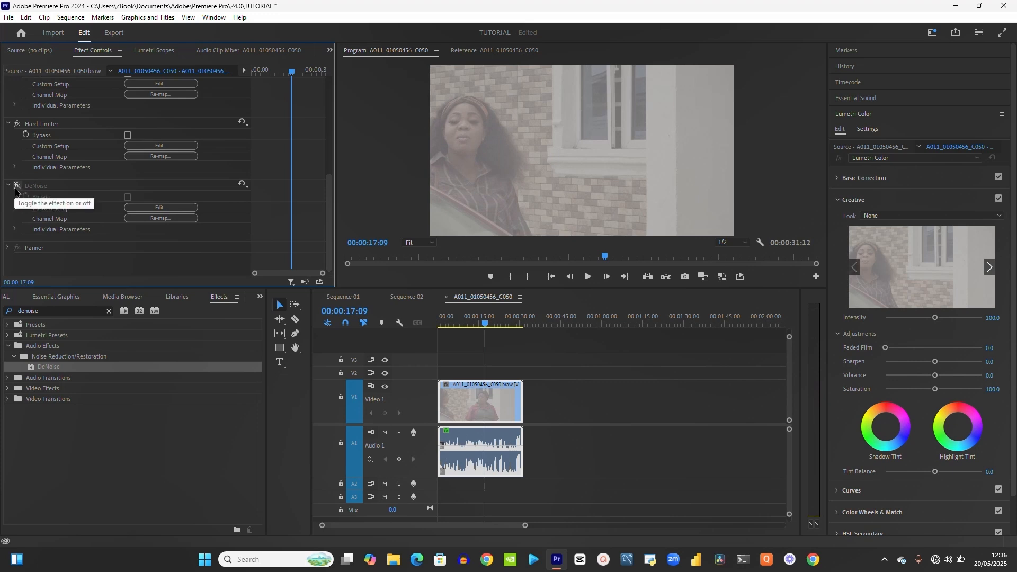
pyautogui.click(17, 187)
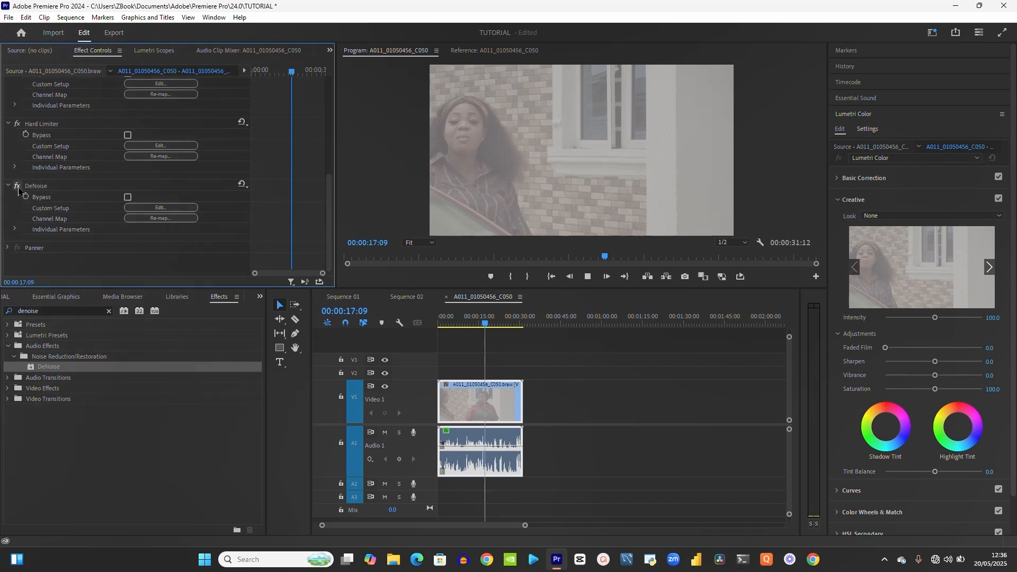
pyautogui.press('space')
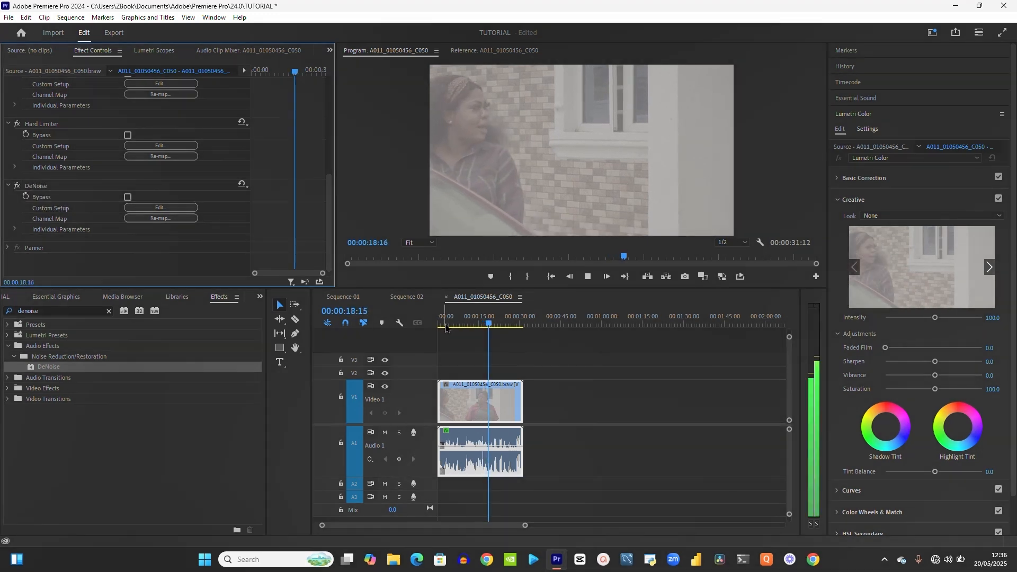
pyautogui.press('space')
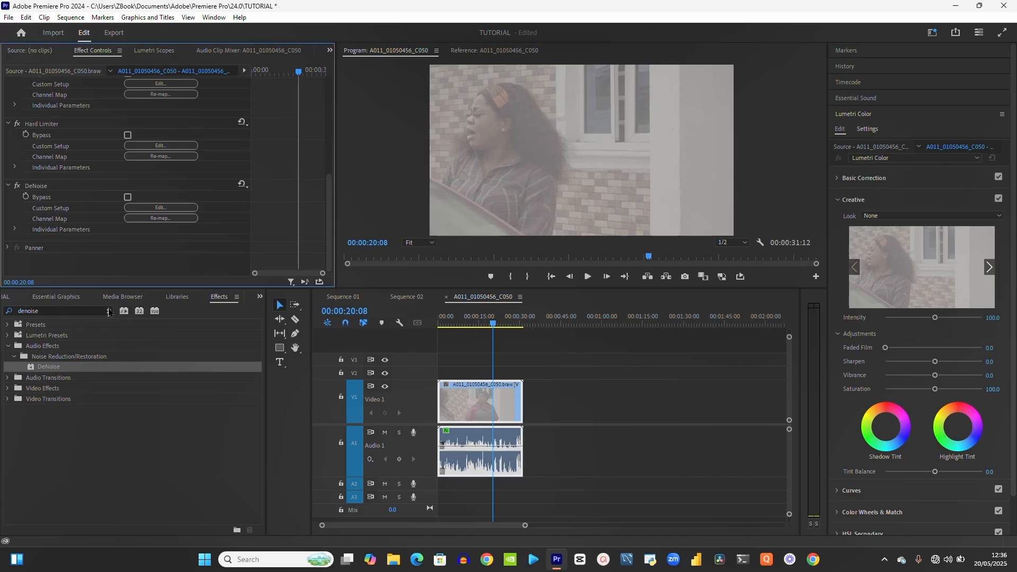
# Clear the "denoise" search so all effect categories are listed
pyautogui.click(49, 311)
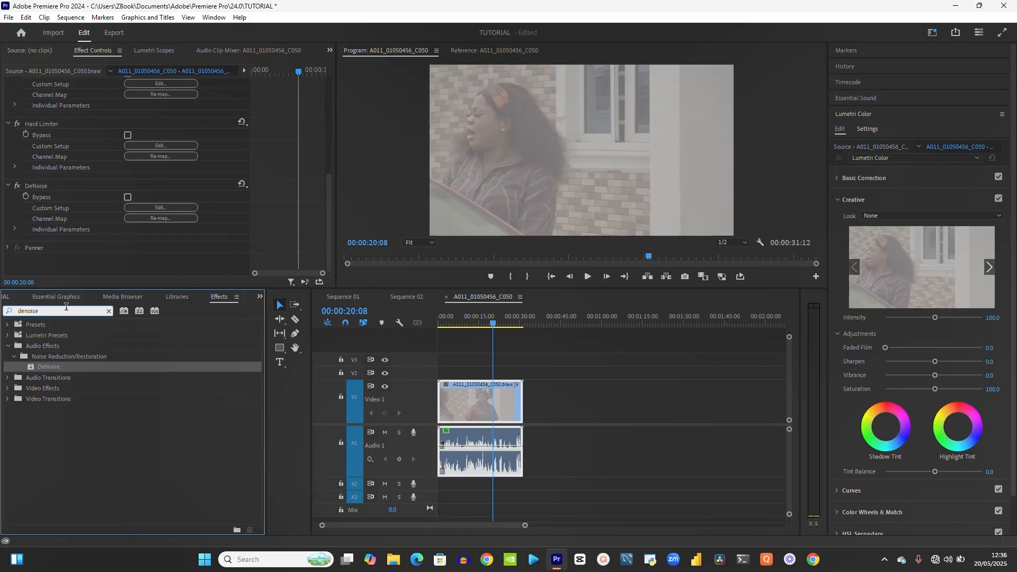
pyautogui.moveTo(57, 311); pyautogui.dragTo(10, 315)
pyautogui.press('BackSpace')
pyautogui.click(111, 378)
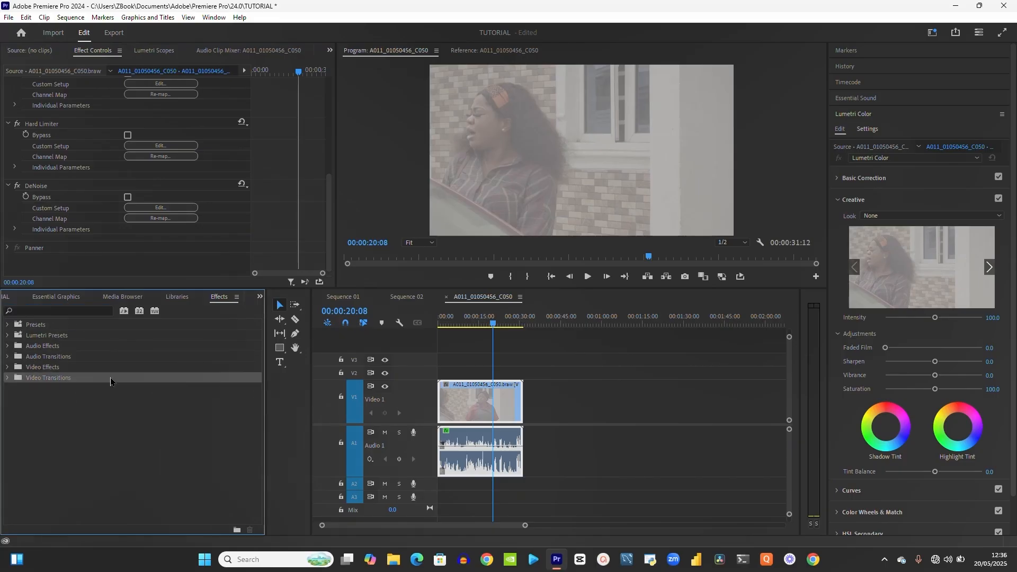
# Apply the Mute effect from Audio Effects to the clip's audio and show its settings
pyautogui.click(7, 347)
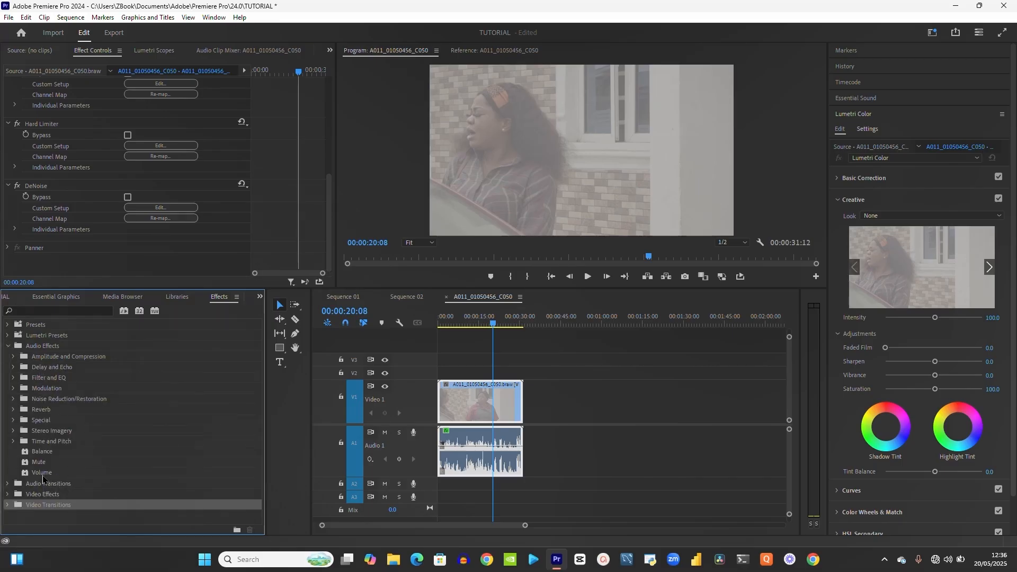
pyautogui.moveTo(28, 469); pyautogui.dragTo(475, 467)
pyautogui.scroll(-3, 125, 227)
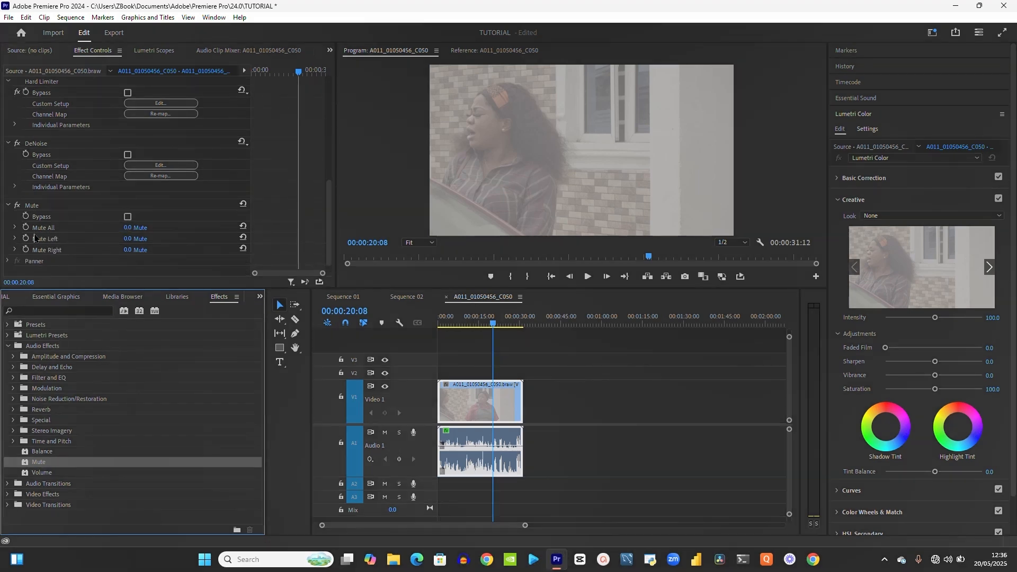
# Try Mute All at 0.9 and at 0.7, playing the clip after each change
pyautogui.click(16, 227)
pyautogui.moveTo(86, 250); pyautogui.dragTo(204, 248)
pyautogui.press('space')
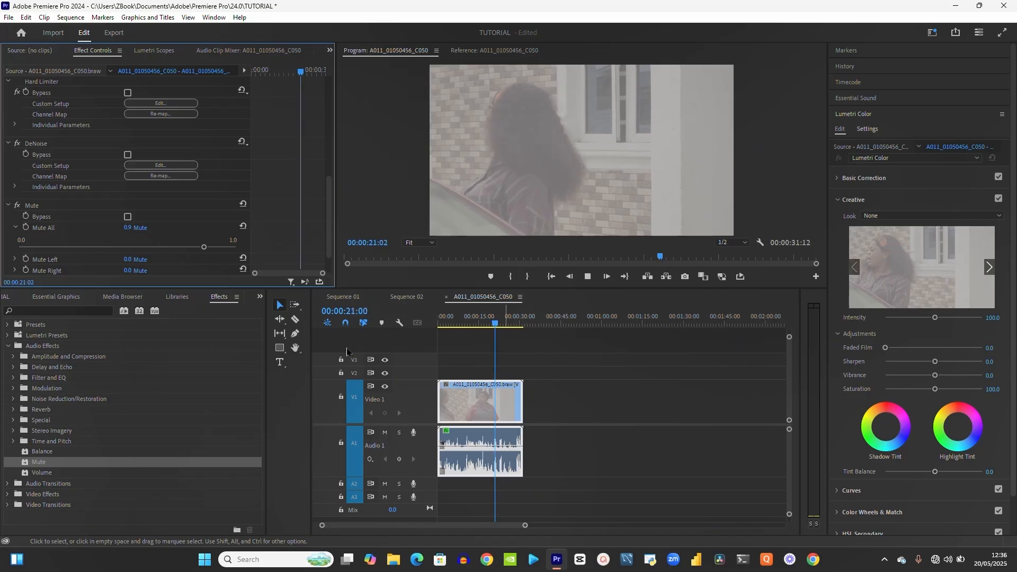
pyautogui.press('space')
pyautogui.moveTo(105, 248); pyautogui.dragTo(185, 262)
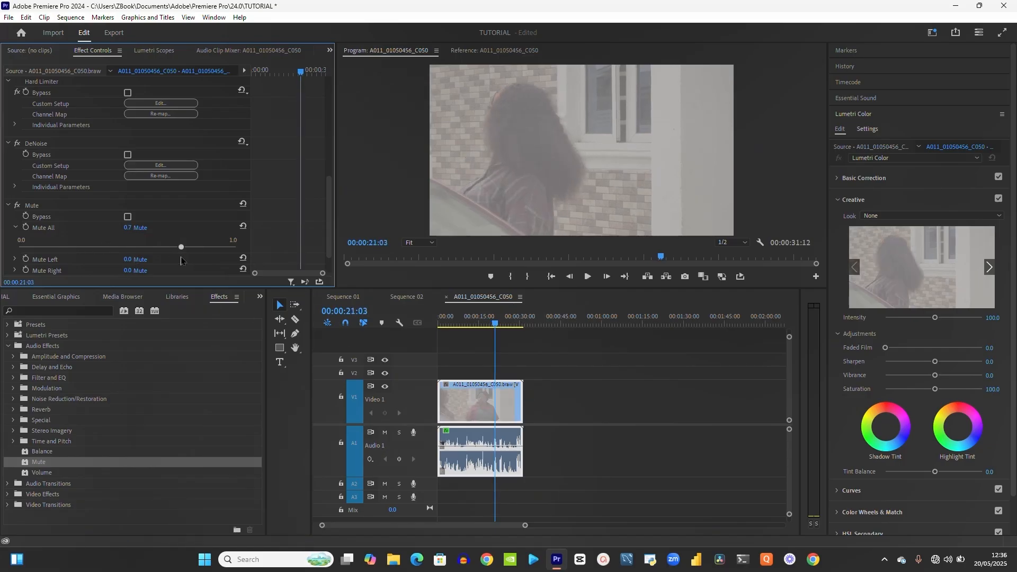
pyautogui.press('space')
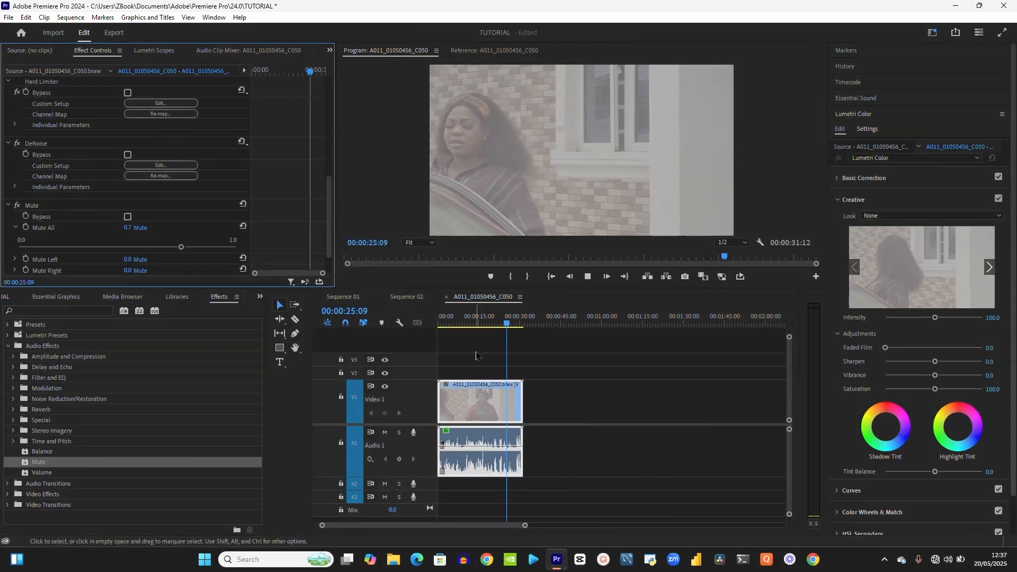
pyautogui.press('space')
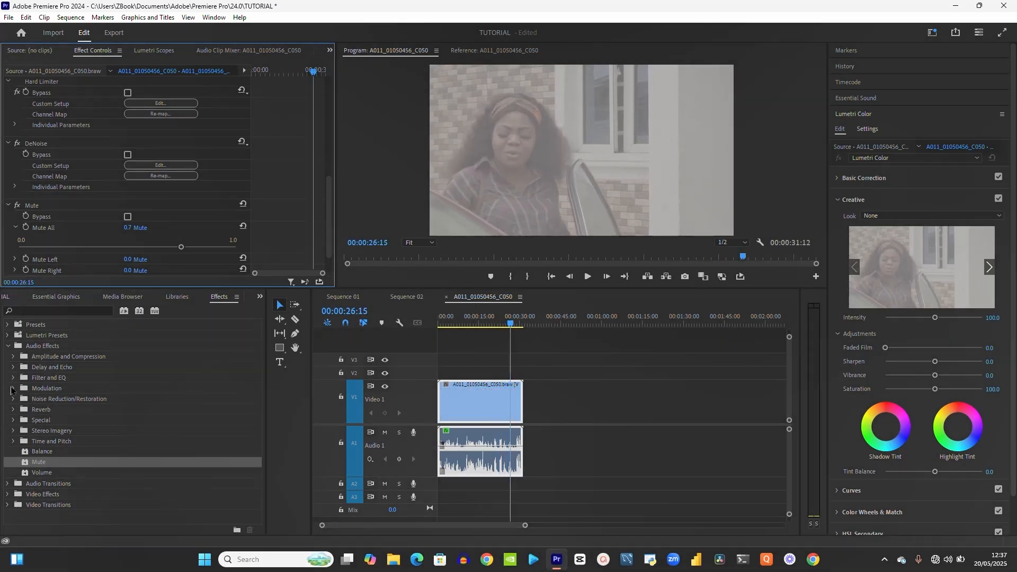
# Delete the Mute effect from the clip
pyautogui.click(43, 206)
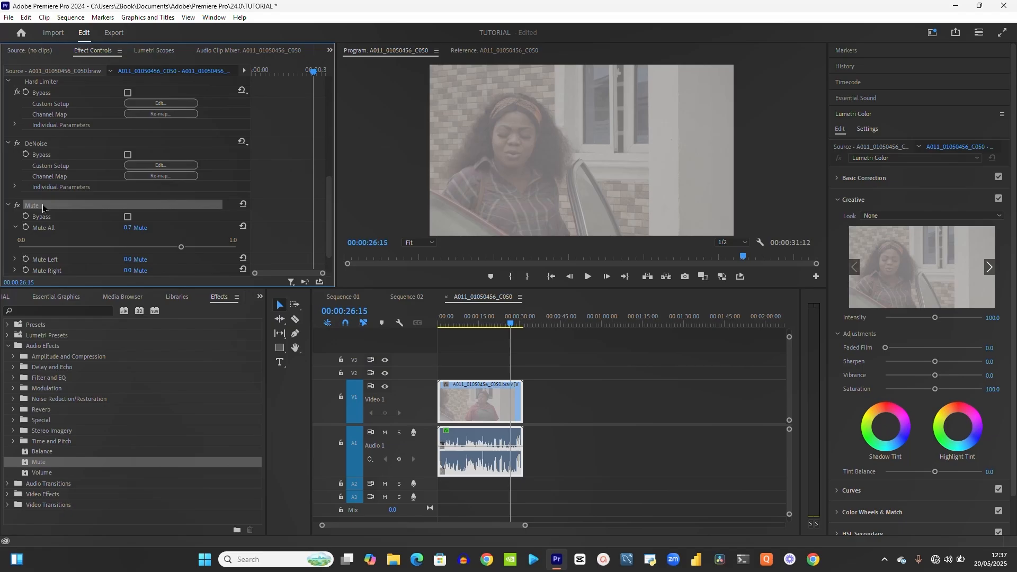
pyautogui.press('Delete')
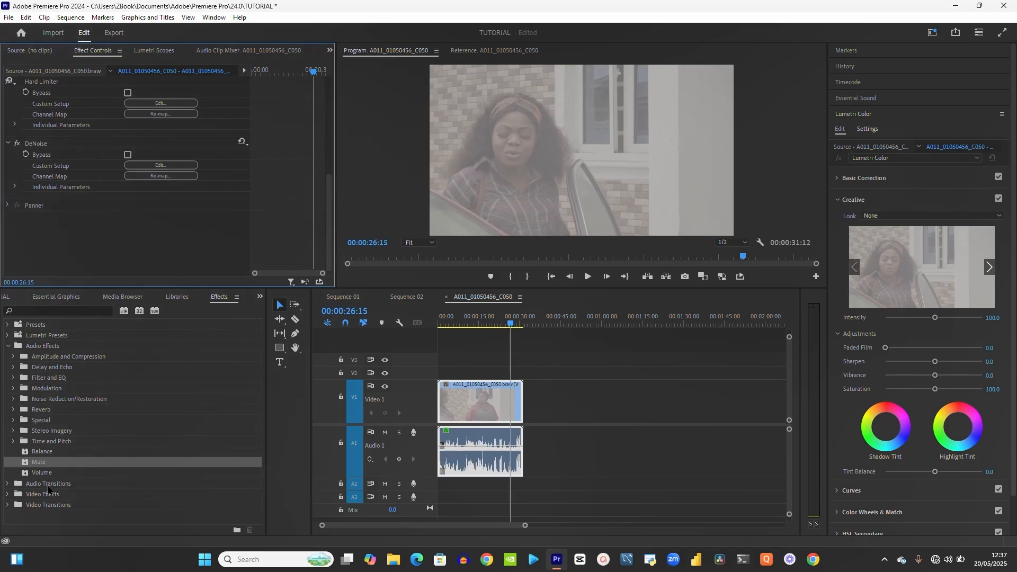
# Collapse the Audio Effects and list the Crossfade audio transitions
pyautogui.click(7, 347)
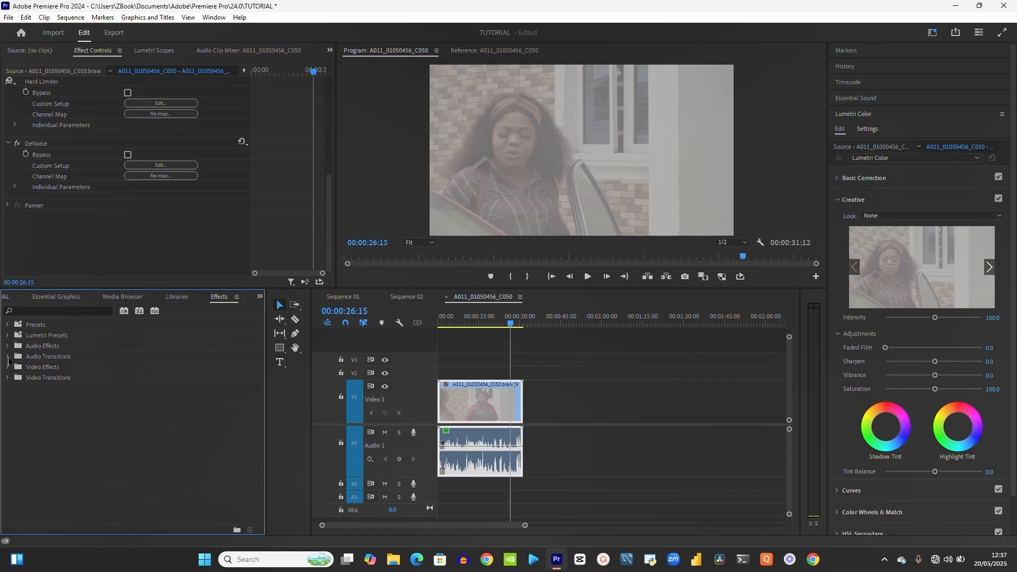
pyautogui.click(7, 357)
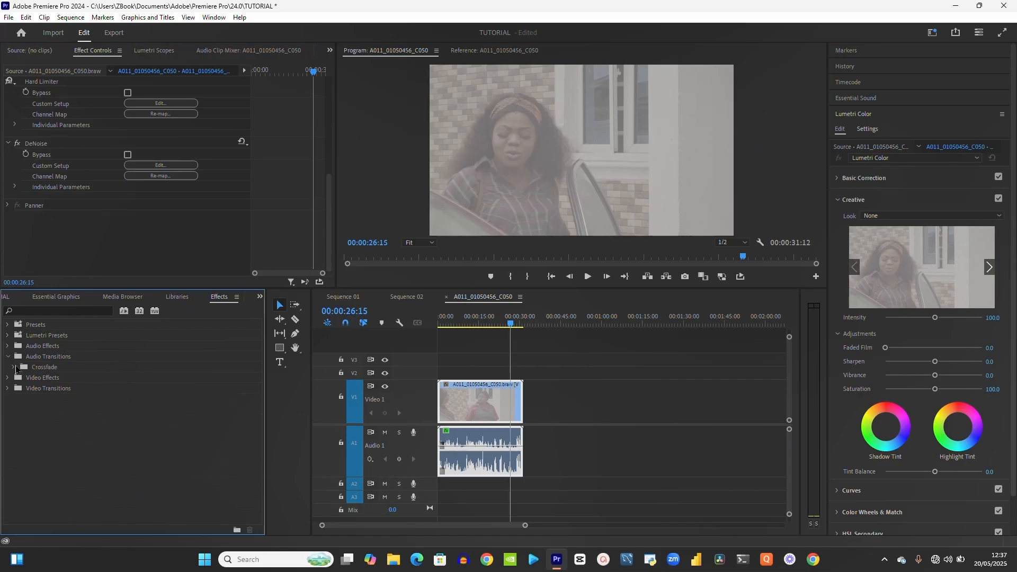
pyautogui.click(14, 367)
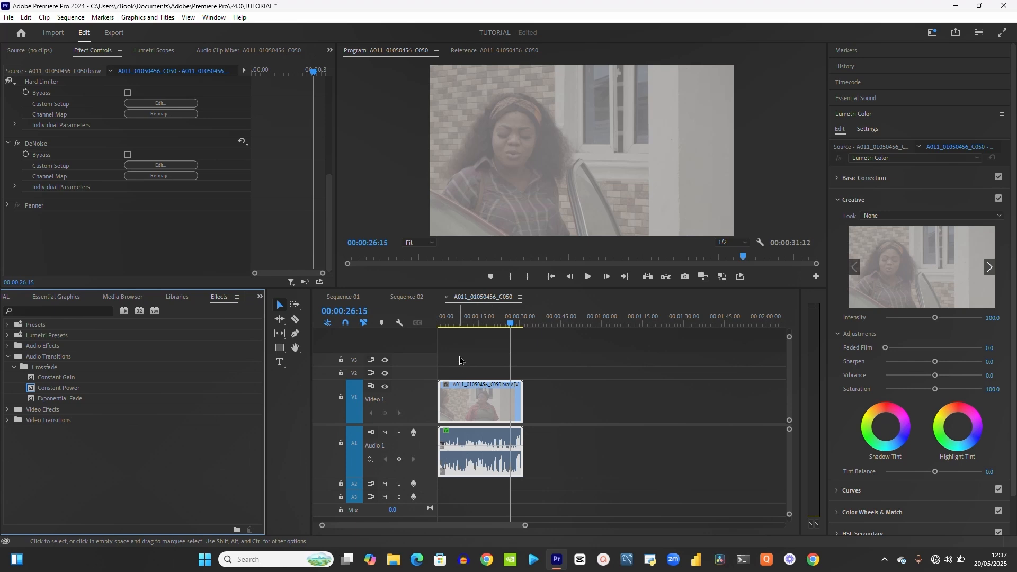
# Copy the music clip on track A3 of Sequence 01 and return to the A011_01050456_C050 sequence
pyautogui.click(406, 297)
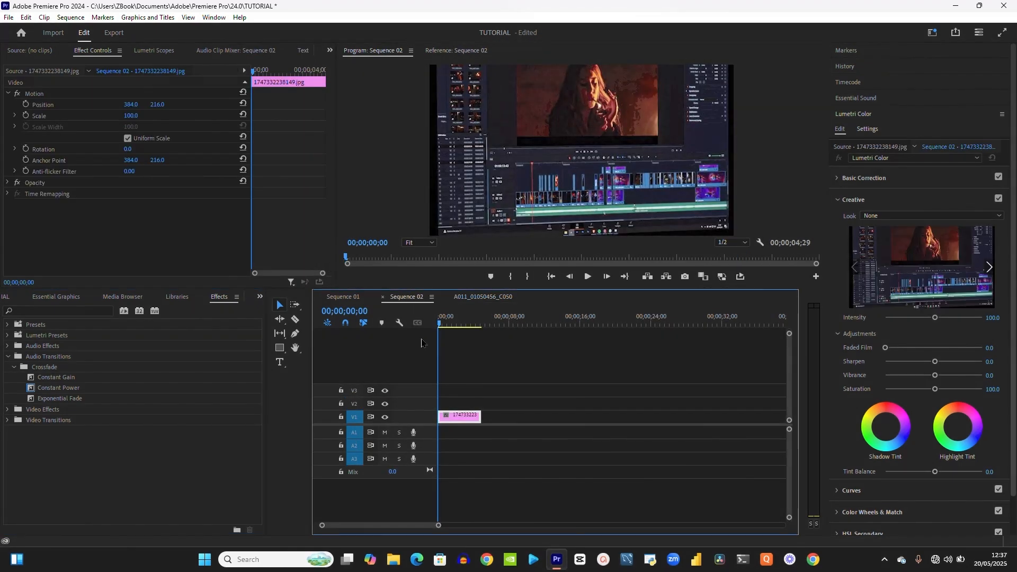
pyautogui.click(345, 297)
pyautogui.click(547, 471)
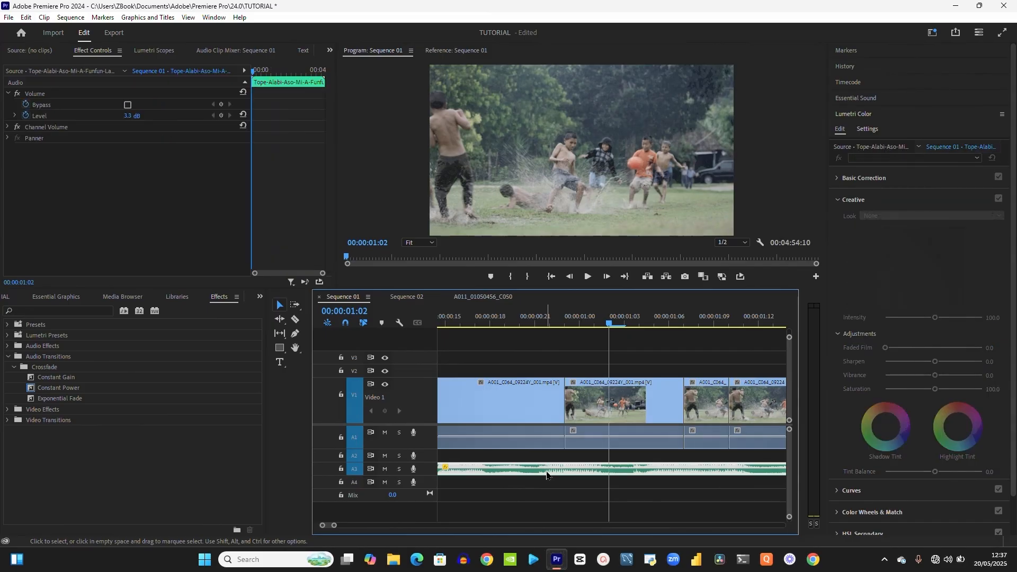
pyautogui.rightClick(547, 471)
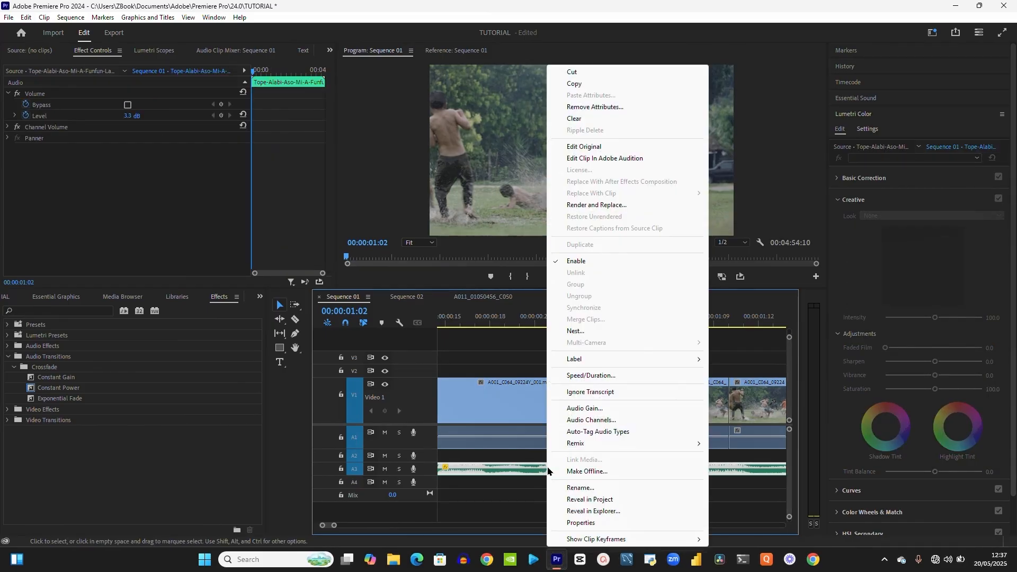
pyautogui.click(571, 83)
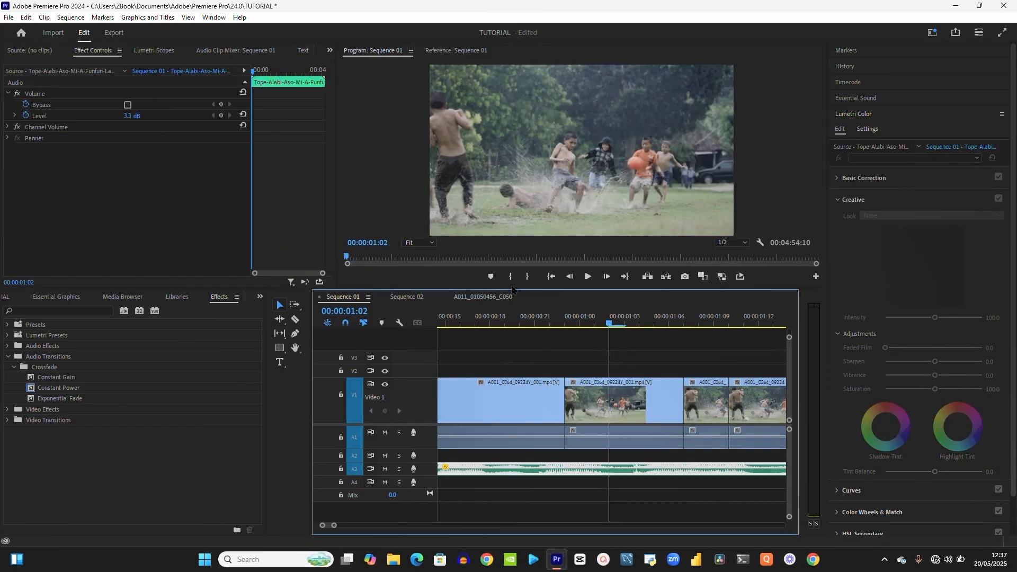
pyautogui.click(502, 300)
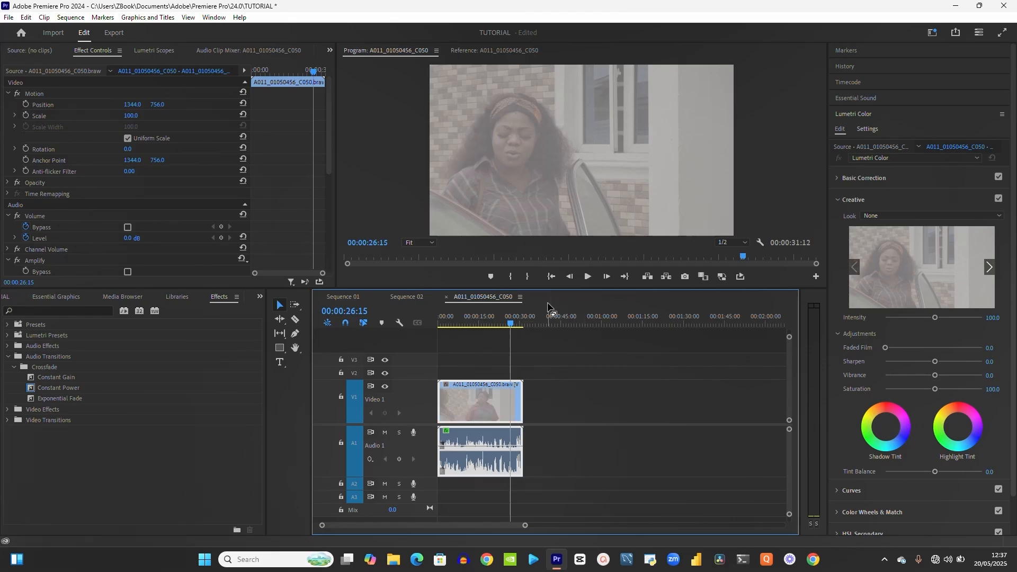
# Paste the copied music clip into the A011_01050456_C050 sequence and move it onto track A1, directly after the existing clip's audio
pyautogui.click(550, 320)
pyautogui.hotkey('ctrl', 'v')
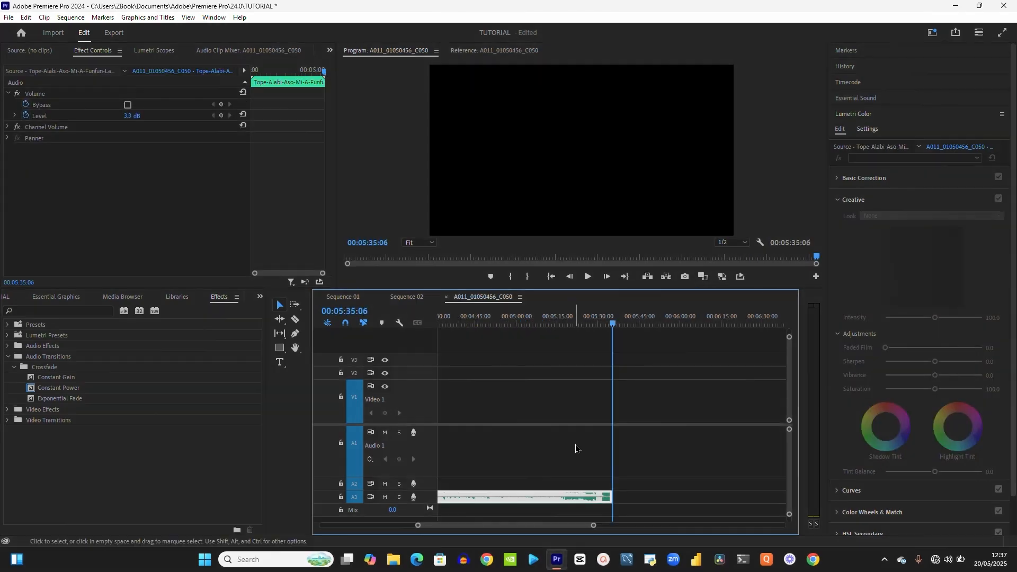
pyautogui.moveTo(418, 525); pyautogui.dragTo(321, 527)
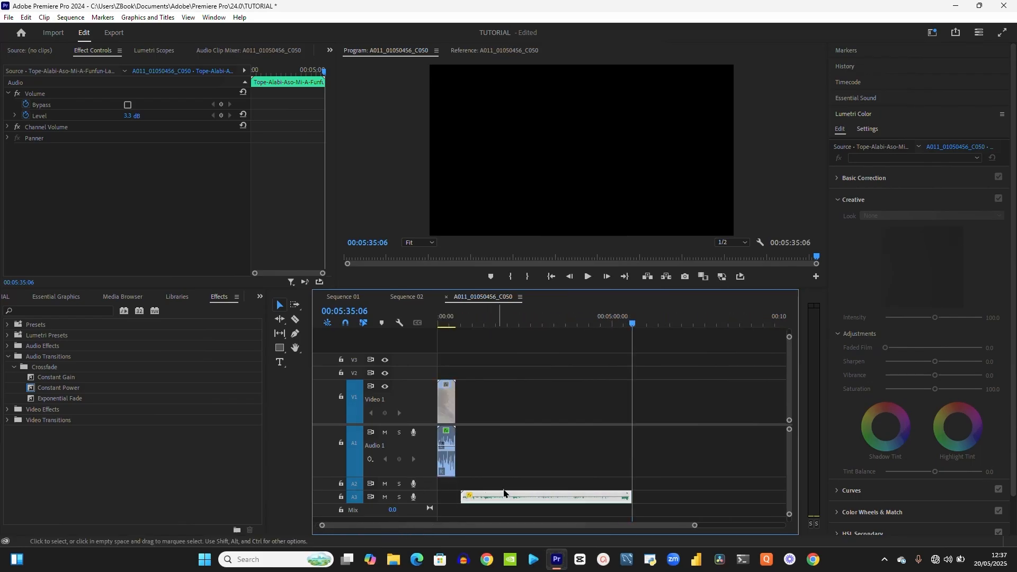
pyautogui.moveTo(506, 497); pyautogui.dragTo(511, 472)
pyautogui.click(460, 323)
pyautogui.press('=')
pyautogui.press('=')
pyautogui.moveTo(555, 431); pyautogui.dragTo(536, 443)
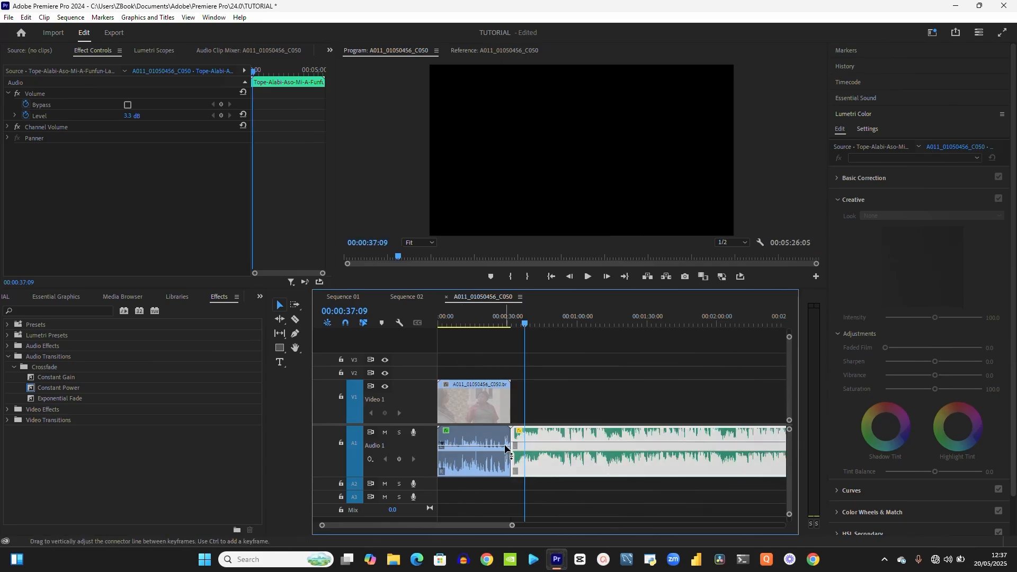
# Try to place the Exponential Fade on the cut between the clip's audio and the music on A1
pyautogui.click(507, 322)
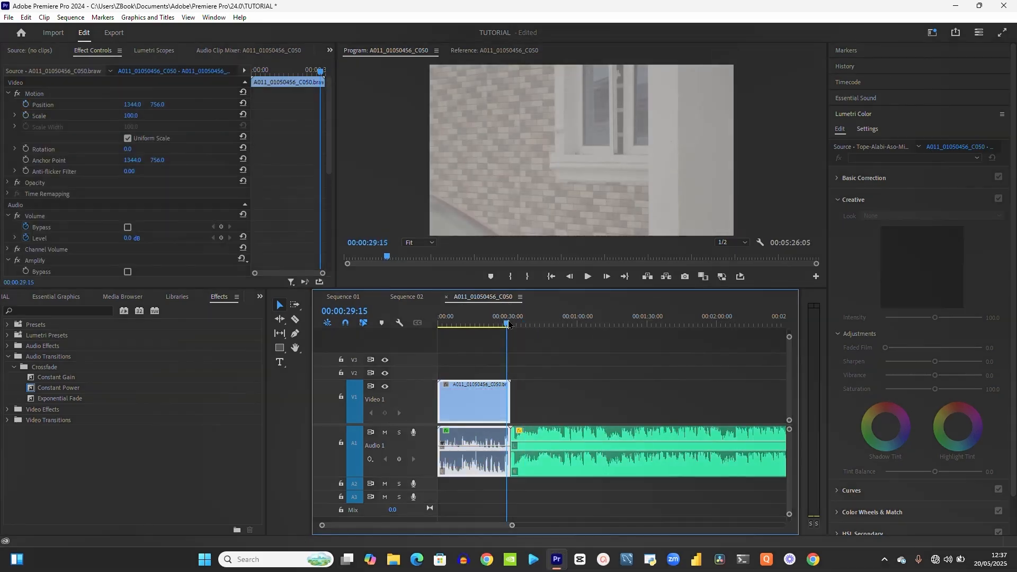
pyautogui.click(545, 434)
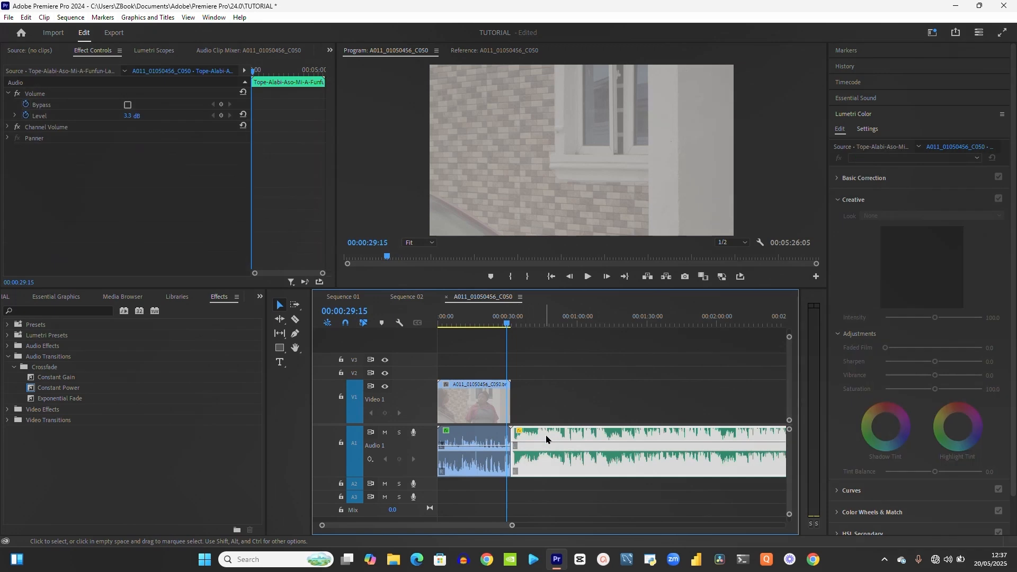
pyautogui.press('=')
pyautogui.press('=')
pyautogui.press('=')
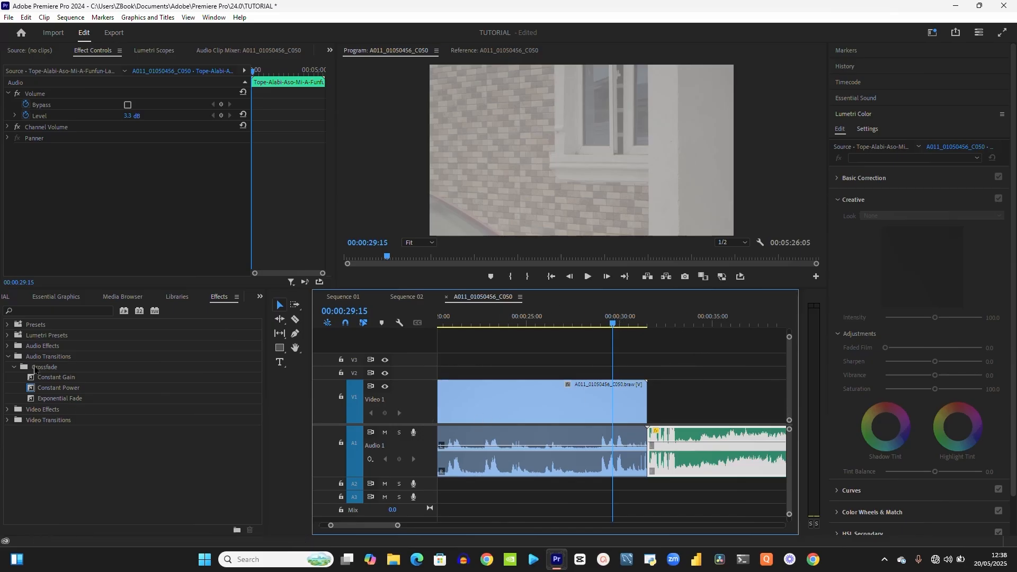
pyautogui.moveTo(45, 402); pyautogui.dragTo(148, 403)
pyautogui.moveTo(72, 413); pyautogui.dragTo(581, 440)
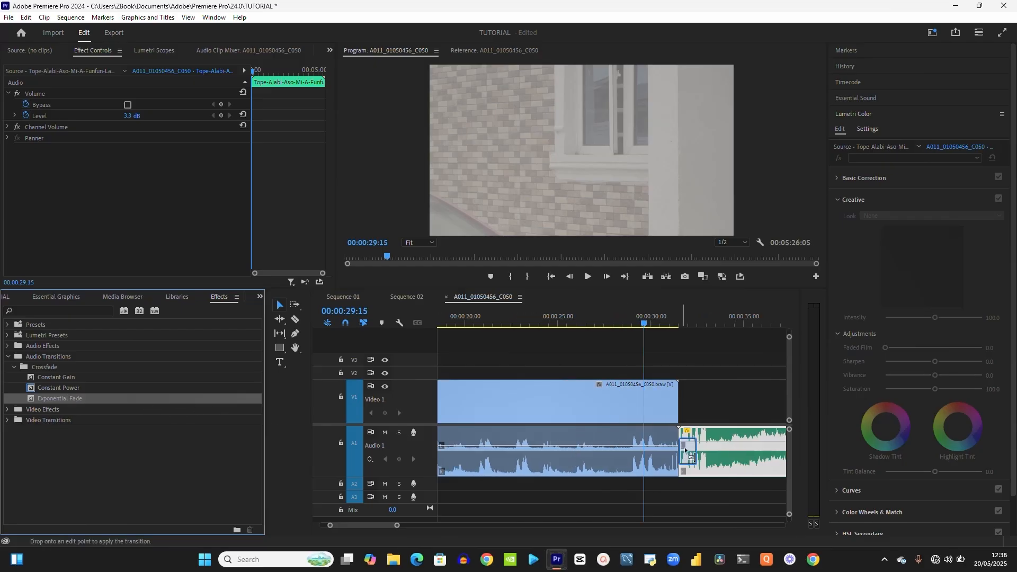
pyautogui.moveTo(683, 447)
pyautogui.mouseDown()
pyautogui.moveTo(690, 439)
pyautogui.moveTo(680, 459)
pyautogui.mouseUp()
# Trim the start of the music clip and move it back against the end of the clip's audio on A1
pyautogui.moveTo(677, 441); pyautogui.dragTo(371, 441)
pyautogui.click(735, 446)
pyautogui.moveTo(715, 433)
pyautogui.mouseDown()
pyautogui.moveTo(741, 435)
pyautogui.moveTo(731, 444)
pyautogui.mouseUp()
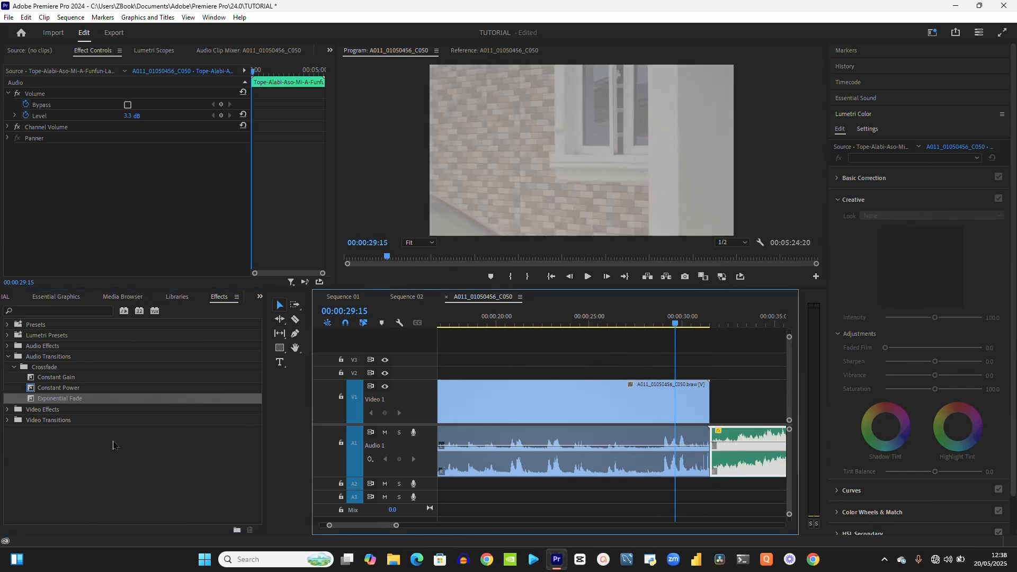
# Apply the Constant Gain crossfade at the cut between the clip's audio and the music, and select the transition
pyautogui.moveTo(102, 405); pyautogui.dragTo(272, 415)
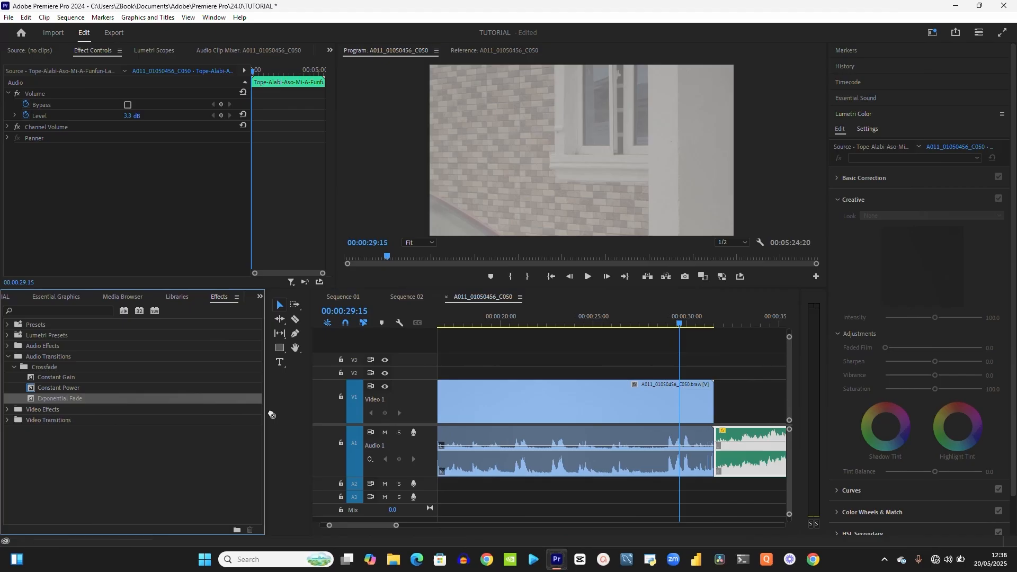
pyautogui.click(68, 379)
pyautogui.moveTo(69, 378); pyautogui.dragTo(724, 450)
pyautogui.click(705, 324)
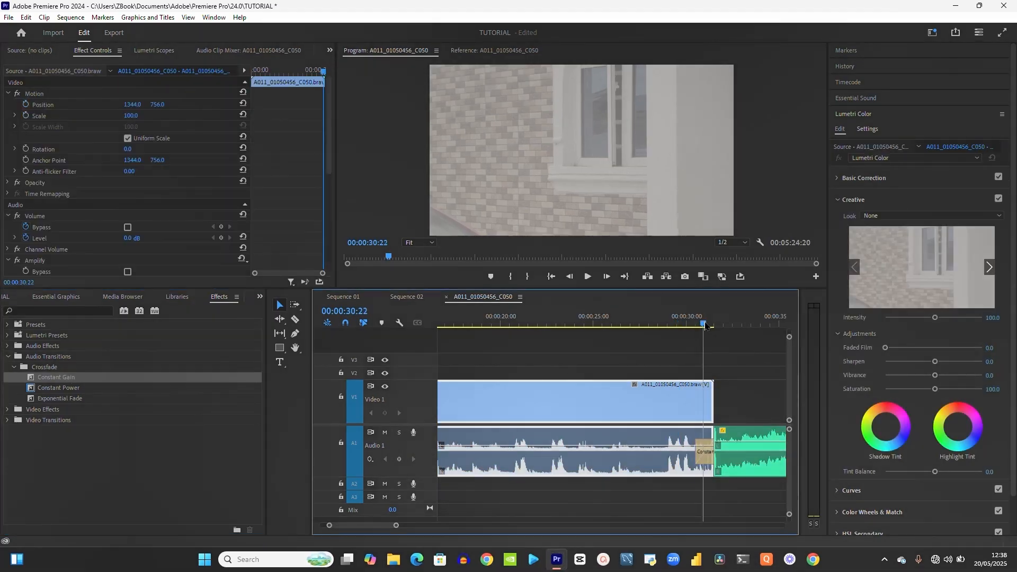
pyautogui.press('=')
pyautogui.press('=')
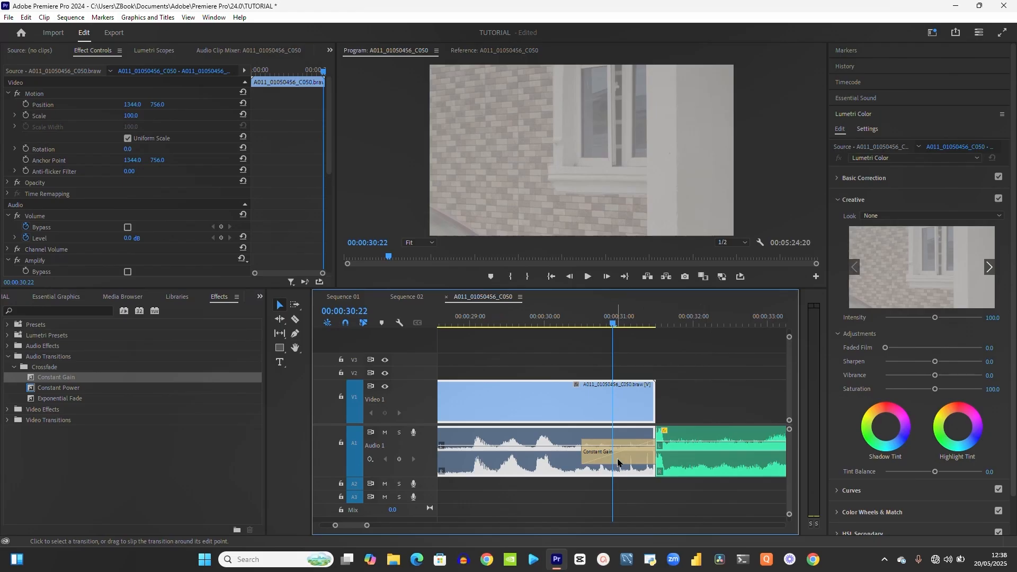
pyautogui.click(618, 461)
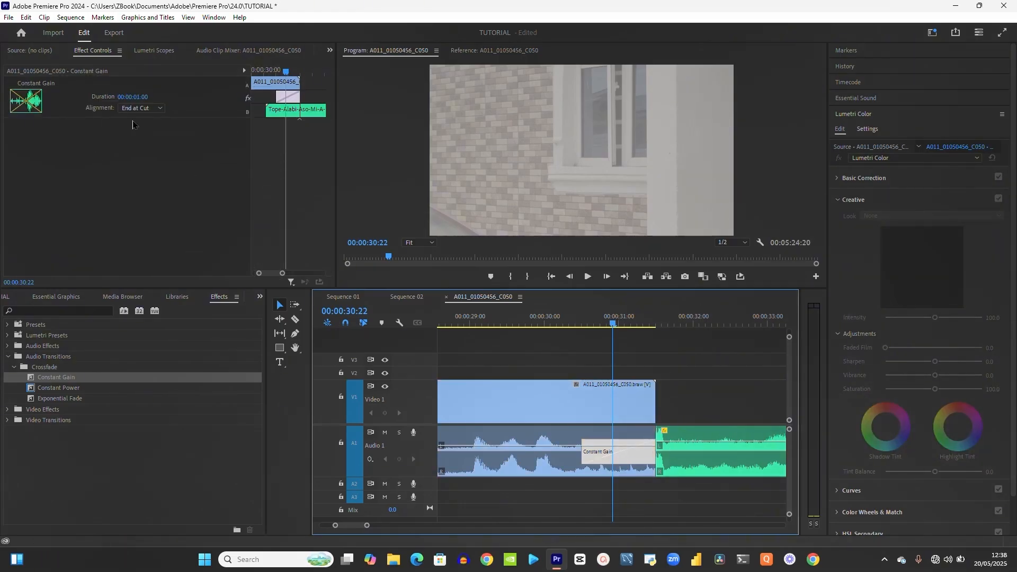
# Try the Center at Cut and Start at Cut alignments on the Constant Gain transition, finishing with Center at Cut
pyautogui.click(151, 110)
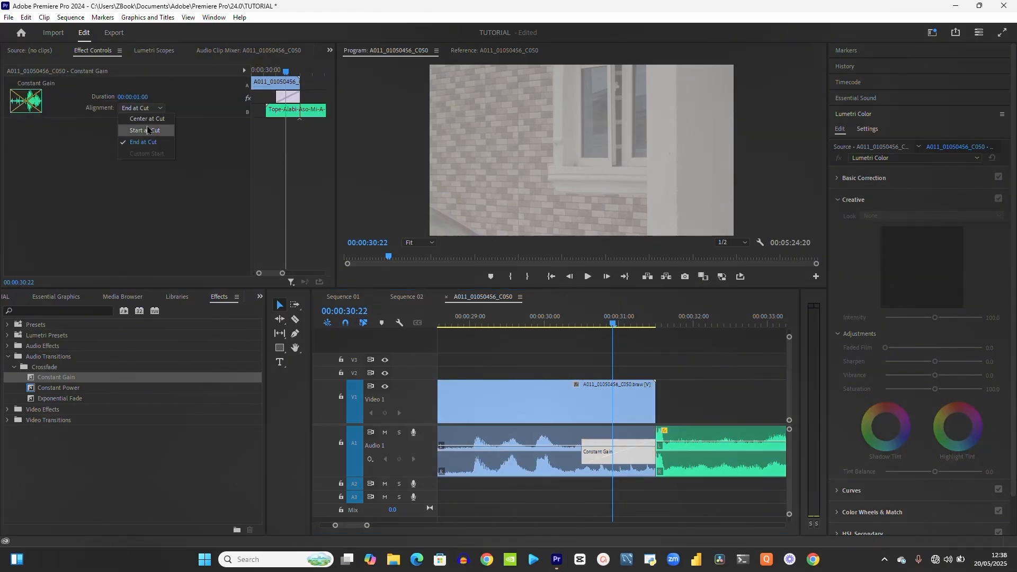
pyautogui.click(148, 119)
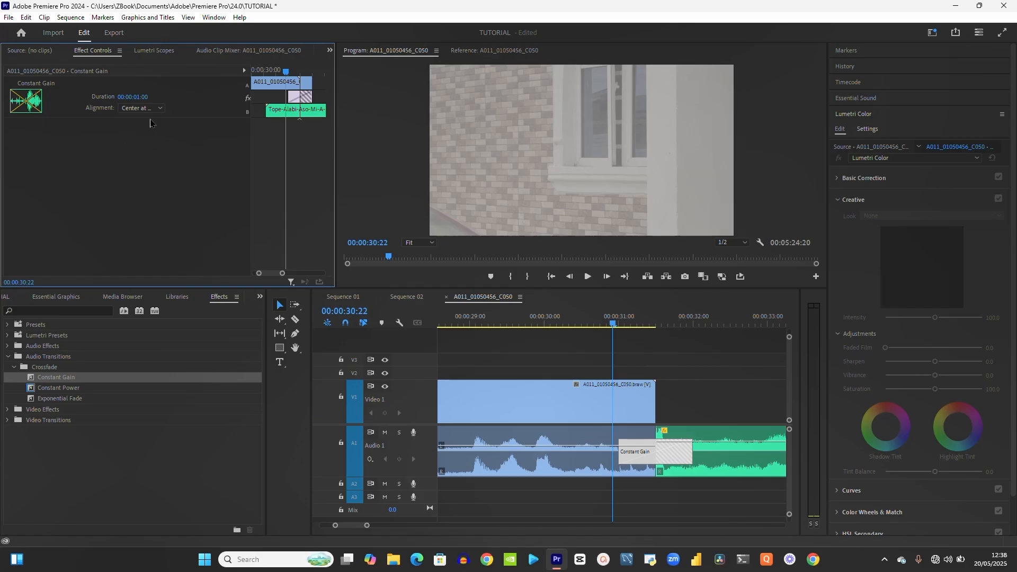
pyautogui.click(153, 110)
pyautogui.click(151, 132)
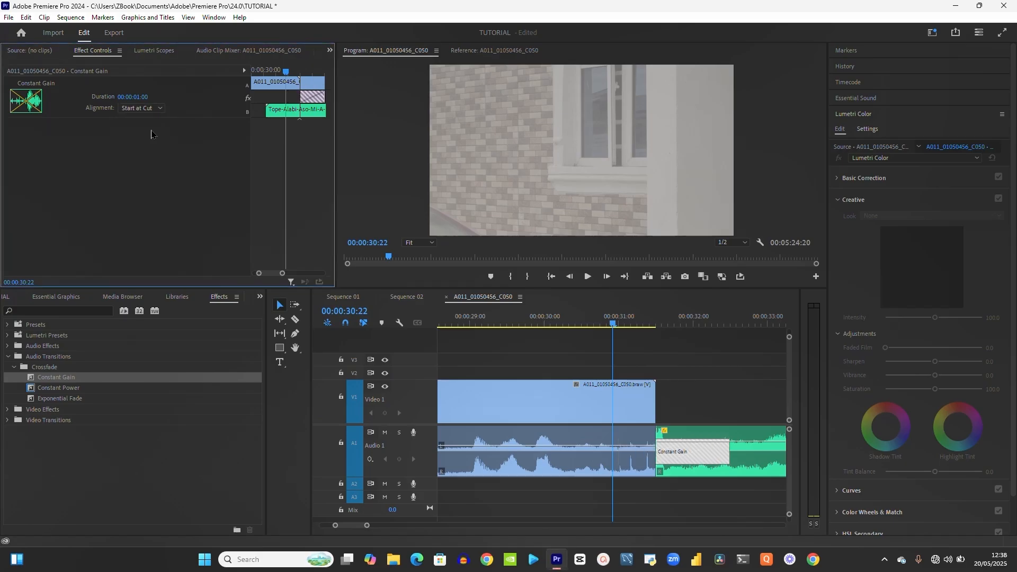
pyautogui.click(153, 109)
pyautogui.click(153, 120)
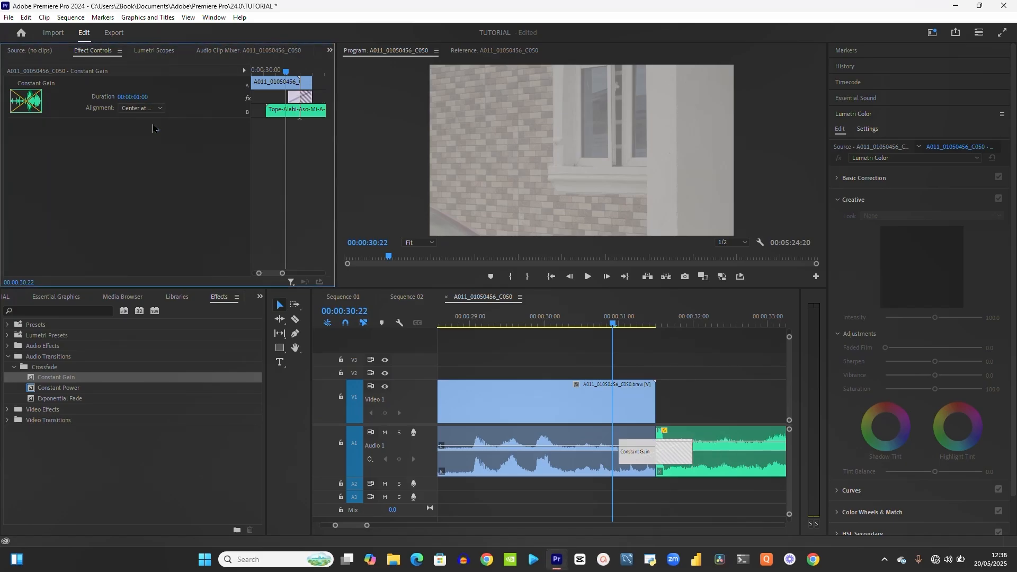
# Play through the centered Constant Gain crossfade and return the playhead to just before it
pyautogui.press('space')
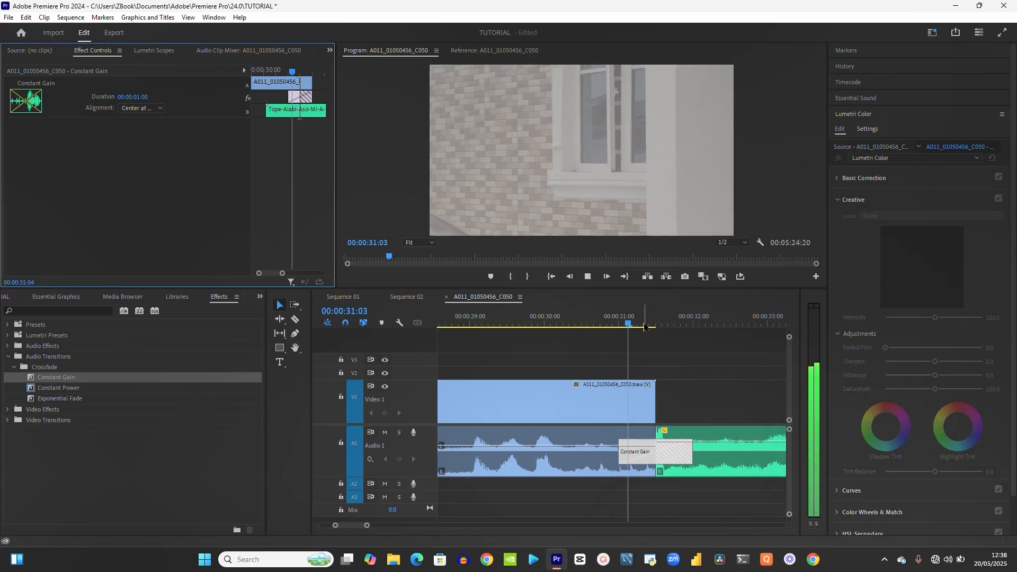
pyautogui.press('space')
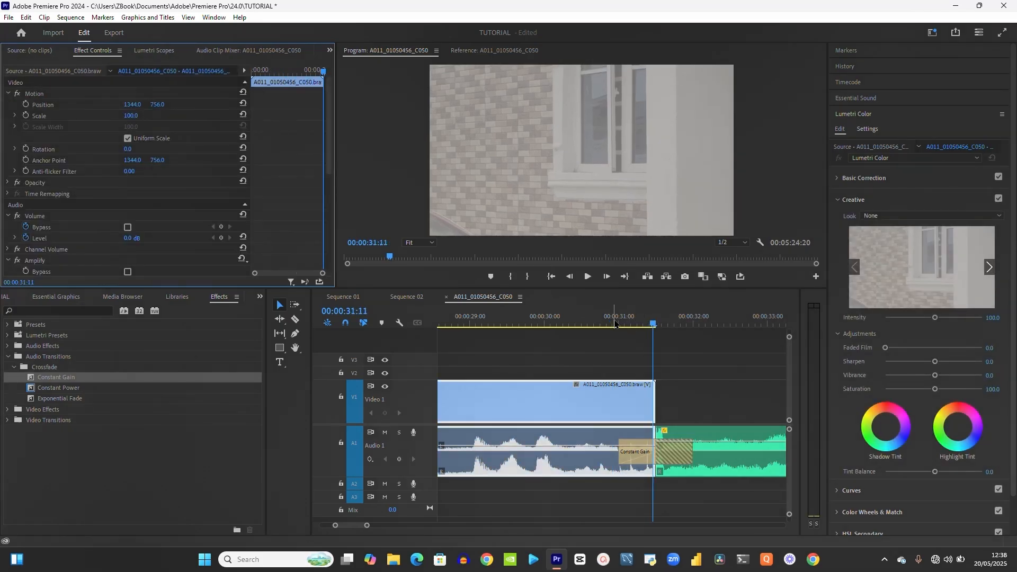
pyautogui.click(612, 320)
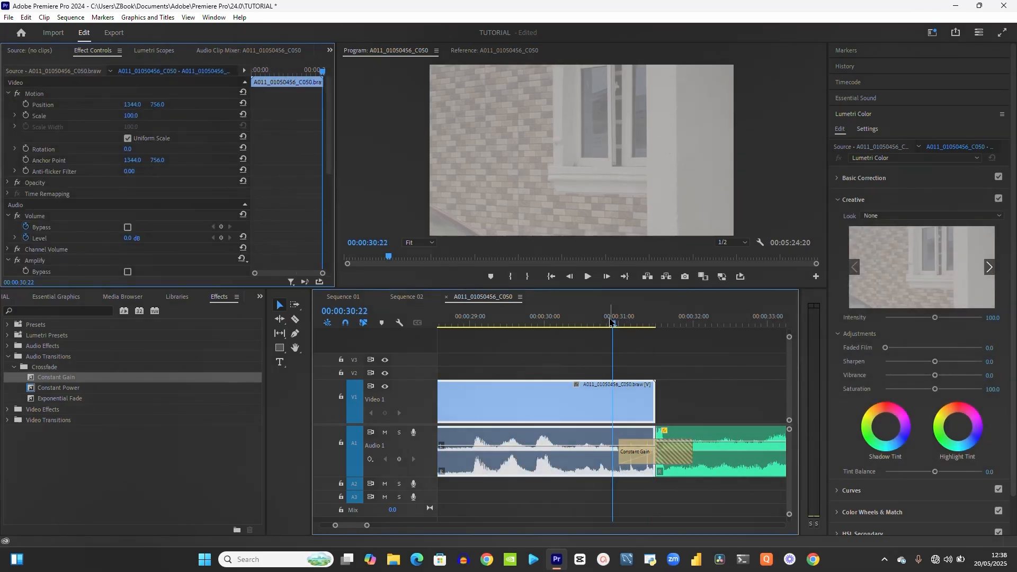
# Lengthen the Constant Gain transition to about 00:00:02:10 and play the sequence across the cut
pyautogui.click(687, 451)
pyautogui.moveTo(689, 456); pyautogui.dragTo(743, 455)
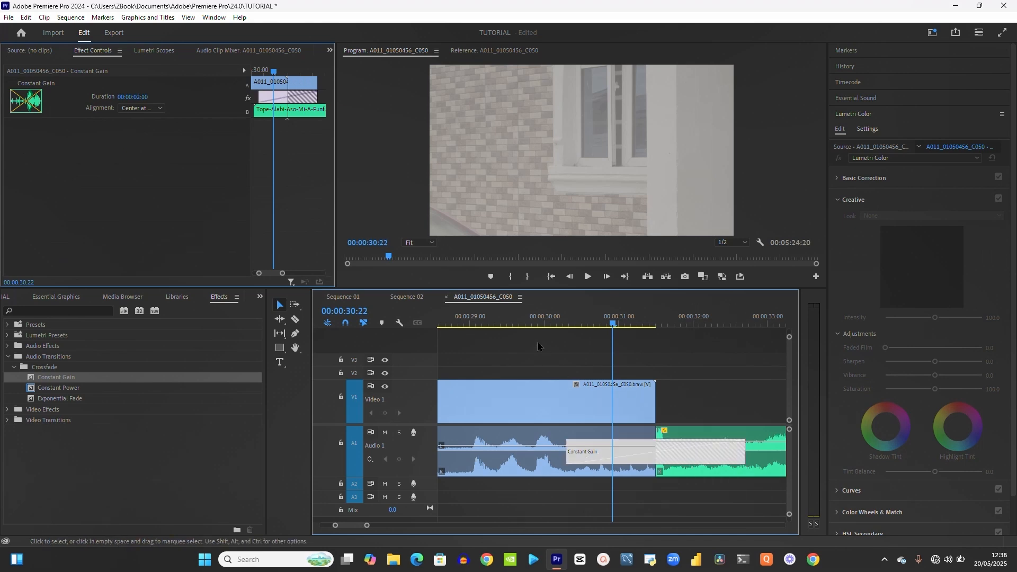
pyautogui.click(549, 320)
pyautogui.press('space')
pyautogui.press('-')
pyautogui.press('-')
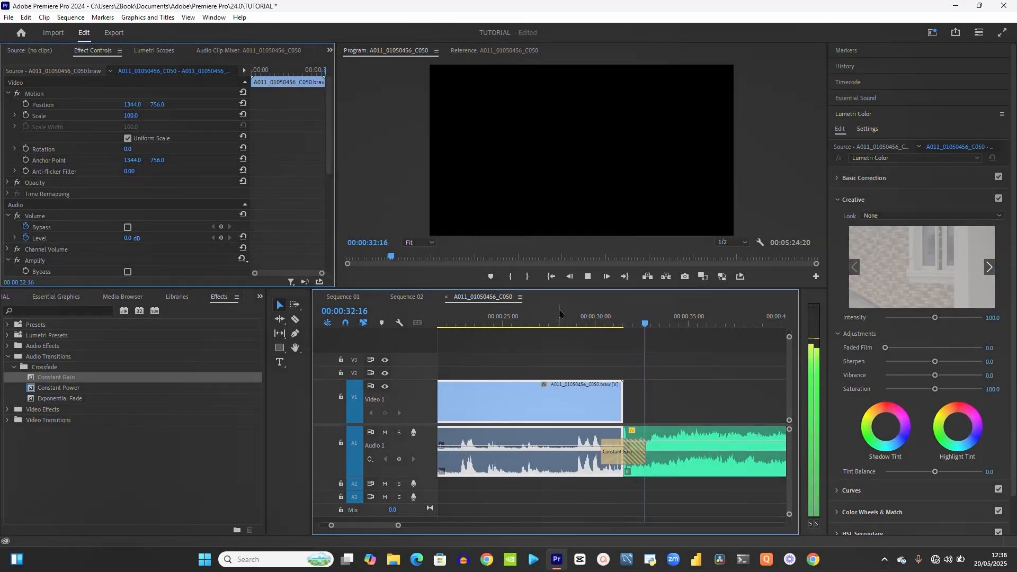
pyautogui.click(557, 319)
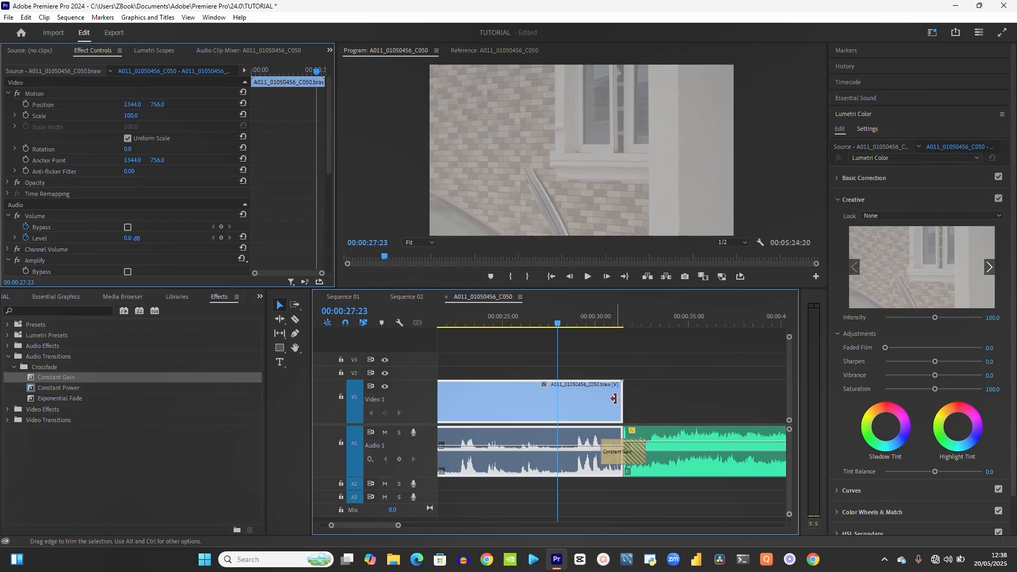
pyautogui.press('space')
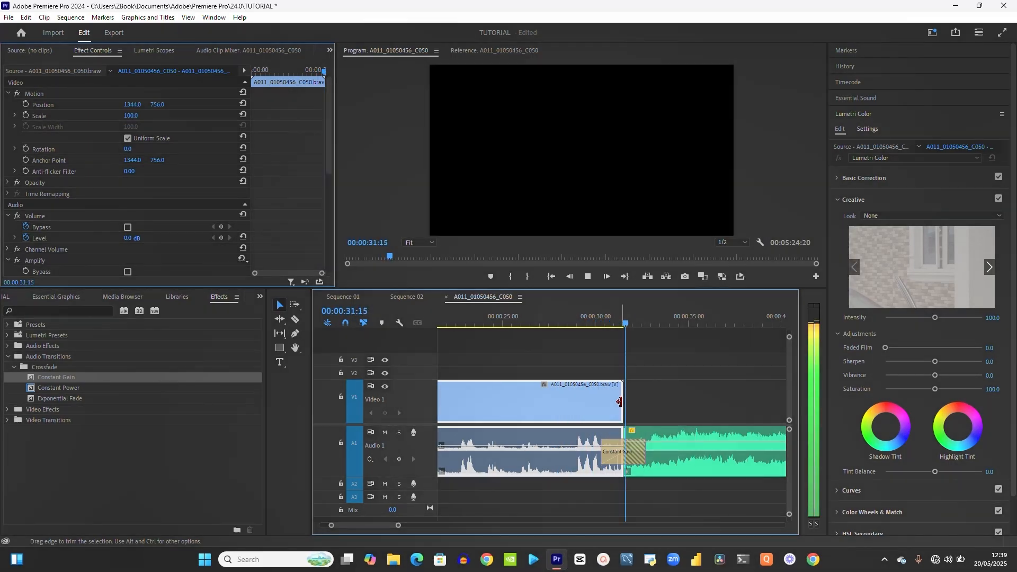
pyautogui.press('space')
pyautogui.click(599, 324)
# Replace the Constant Gain transition at the A1 cut with Constant Power
pyautogui.click(631, 452)
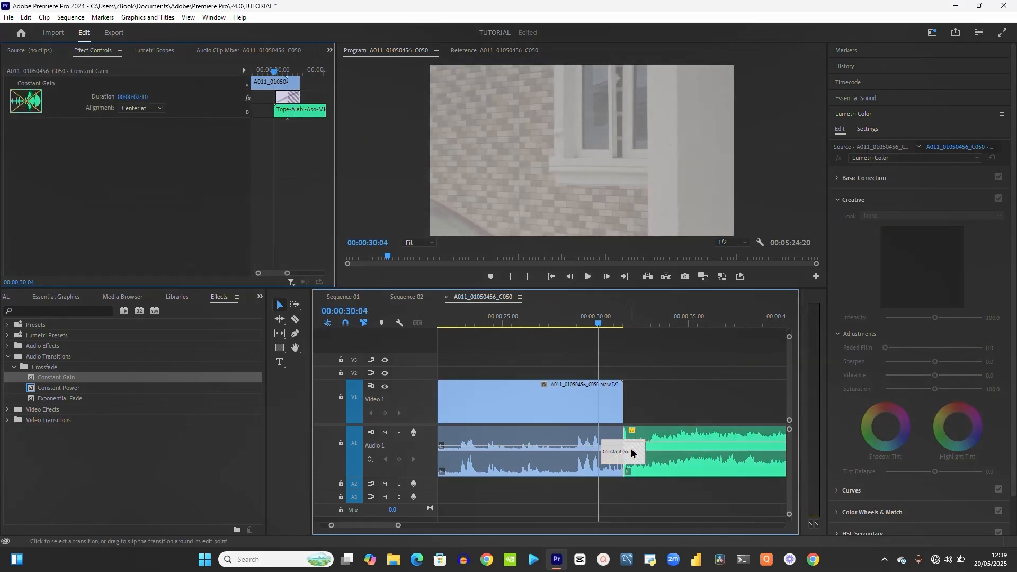
pyautogui.press('Delete')
pyautogui.moveTo(54, 388); pyautogui.dragTo(547, 401)
pyautogui.moveTo(635, 463); pyautogui.dragTo(630, 457)
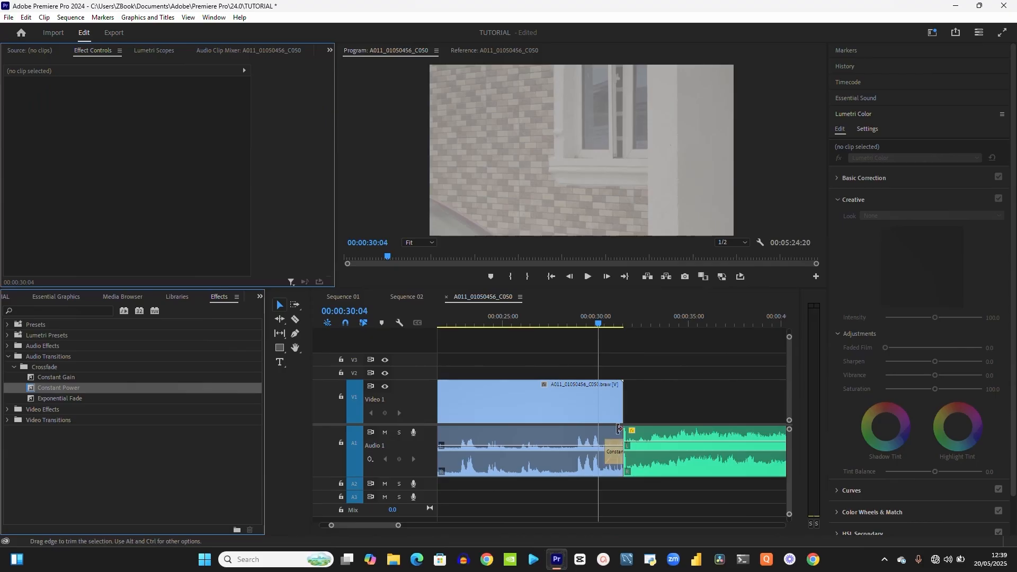
# Align the Constant Power transition to Center at Cut and lengthen it to about 00:00:10:10
pyautogui.click(614, 452)
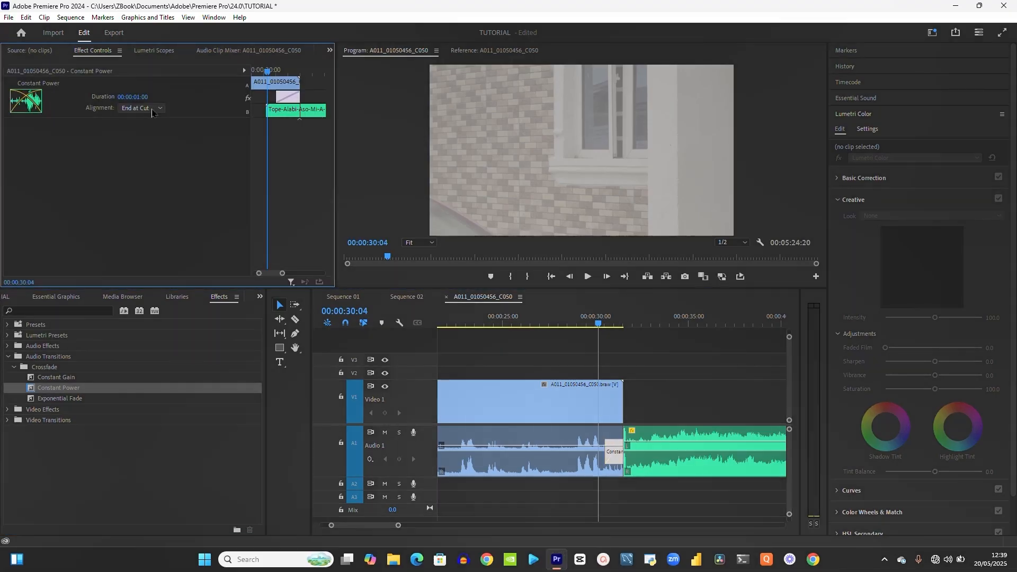
pyautogui.click(142, 108)
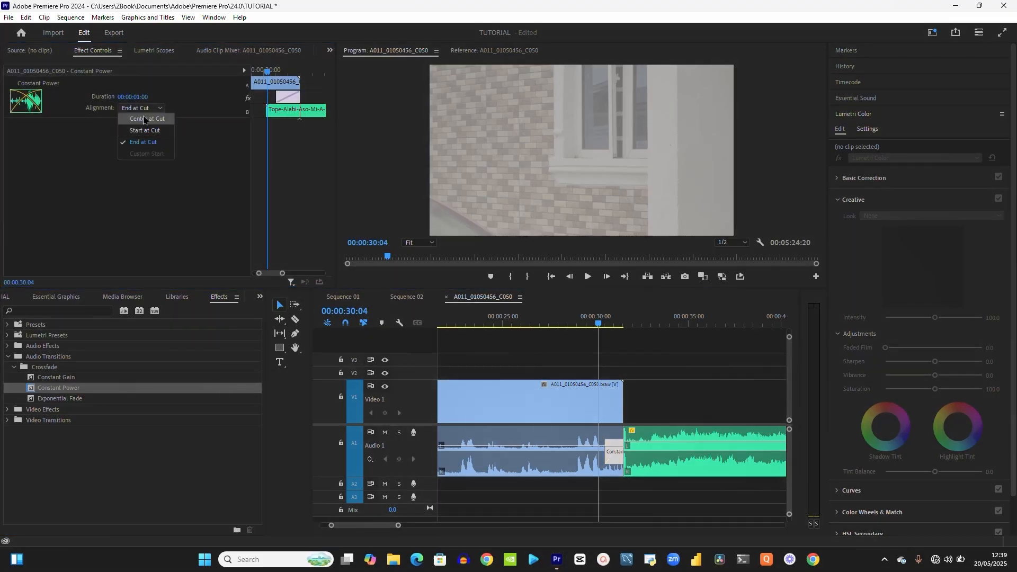
pyautogui.click(143, 119)
pyautogui.moveTo(655, 466); pyautogui.dragTo(740, 467)
# Play the sequence from about 00:00:25:11 through the Constant Power crossfade into the music
pyautogui.click(512, 323)
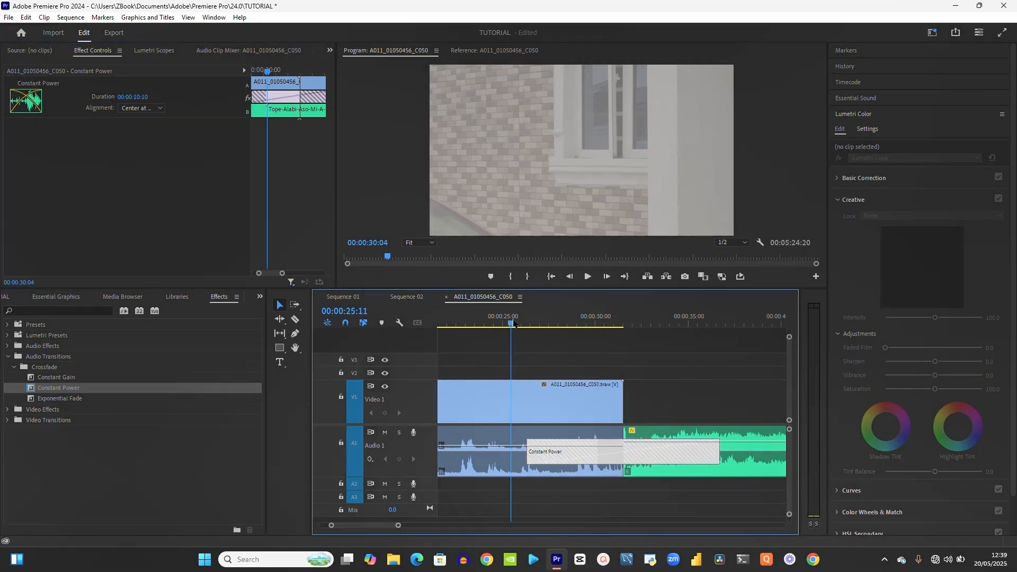
pyautogui.press('space')
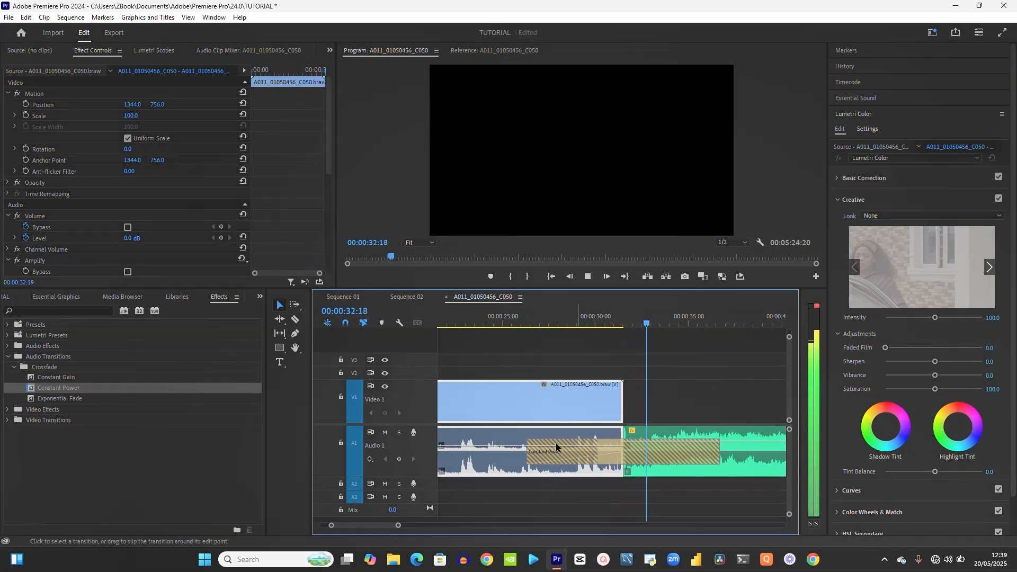
pyautogui.click(632, 469)
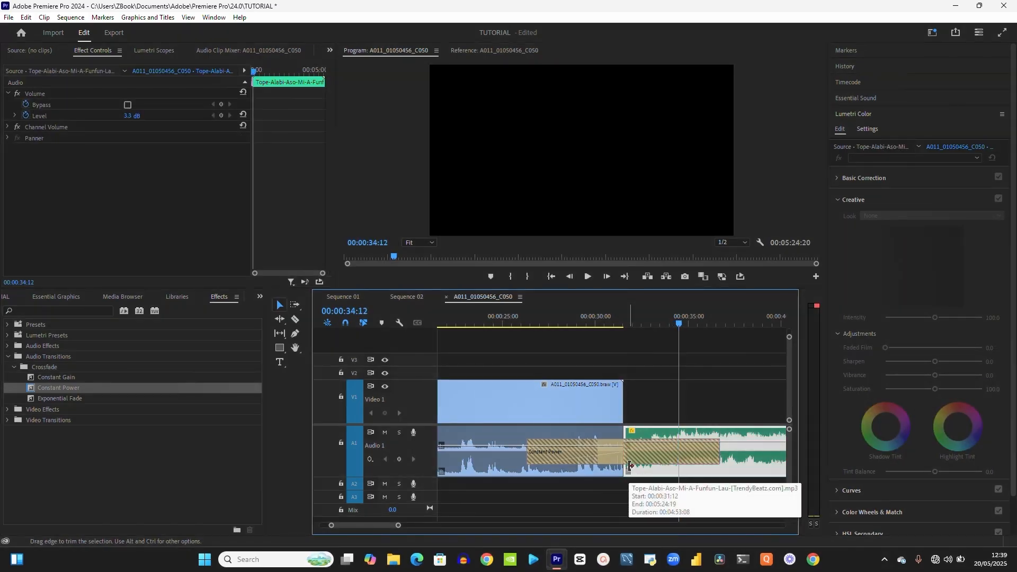
# Replace the Constant Power transition at the A1 cut with Exponential Fade
pyautogui.click(565, 456)
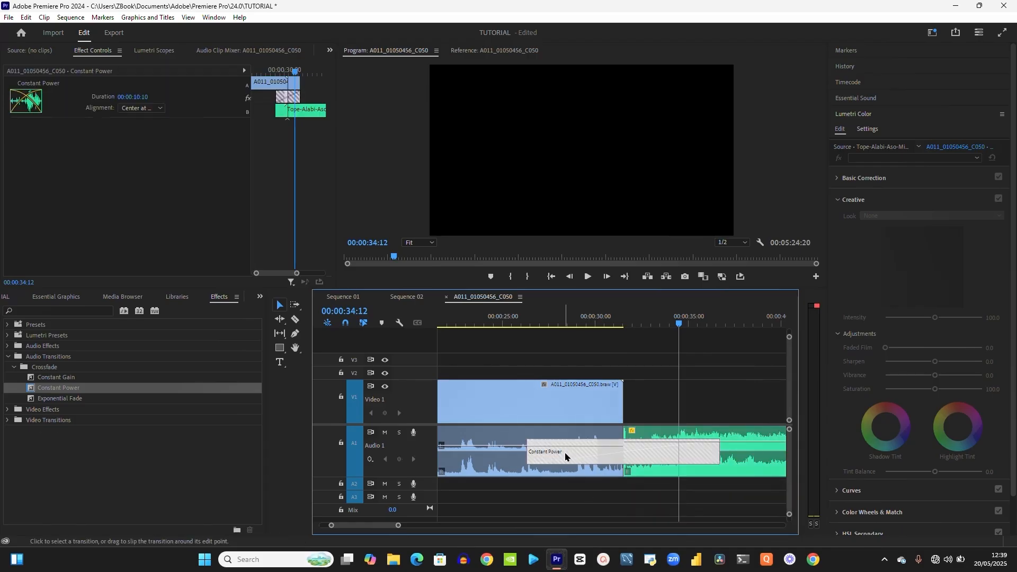
pyautogui.press('Delete')
pyautogui.moveTo(76, 403); pyautogui.dragTo(614, 454)
# Align the Exponential Fade to Center at Cut and lengthen it to about 00:00:14:02
pyautogui.click(158, 111)
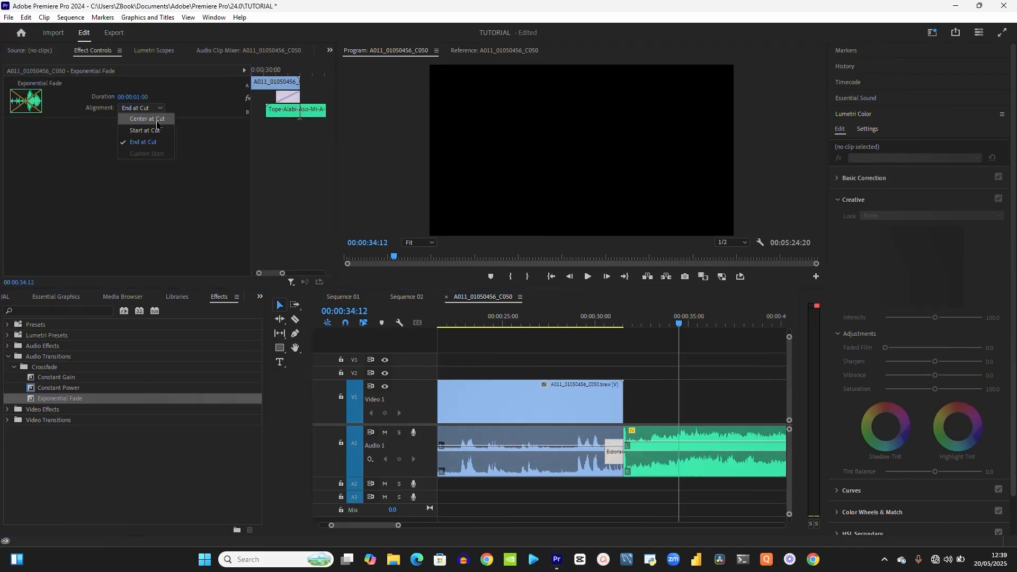
pyautogui.click(139, 117)
pyautogui.moveTo(630, 454); pyautogui.dragTo(753, 454)
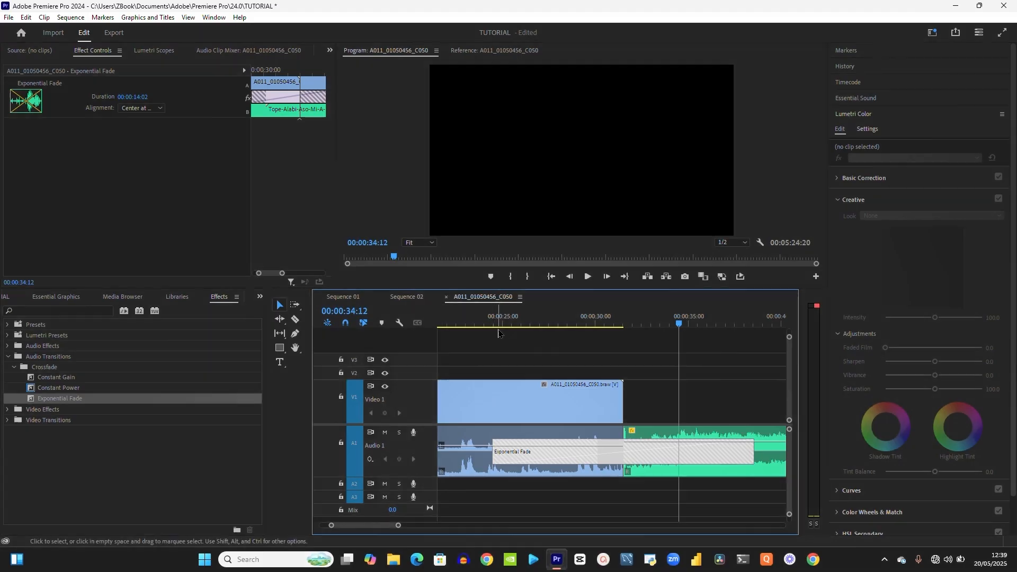
# Play the sequence from the start of the Exponential Fade into the music, and move the playhead back before the cut
pyautogui.click(488, 319)
pyautogui.press('space')
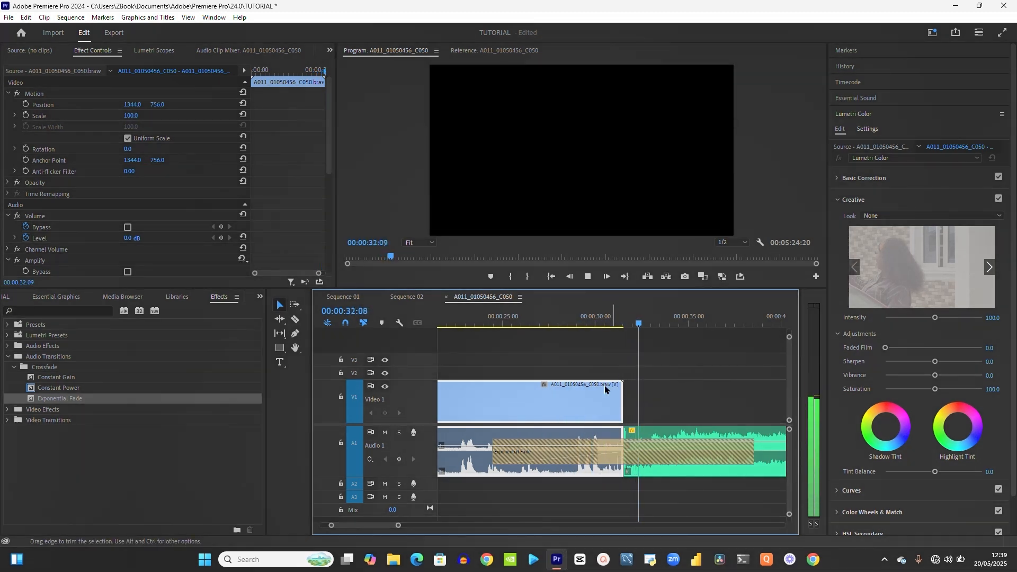
pyautogui.click(578, 317)
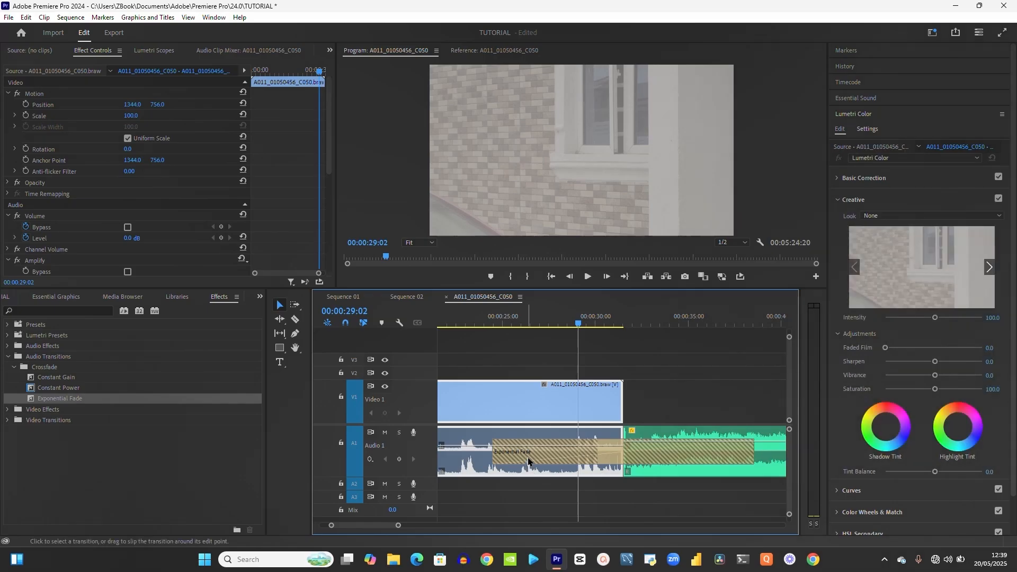
# Trim the end of the music clip on A1 back to about 00:05:08:03
pyautogui.click(528, 462)
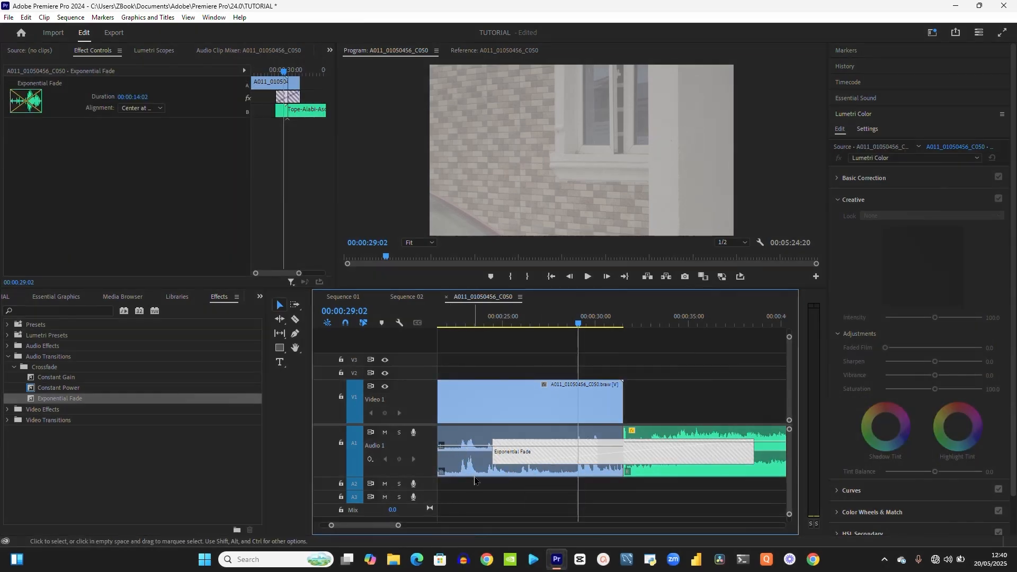
pyautogui.click(691, 475)
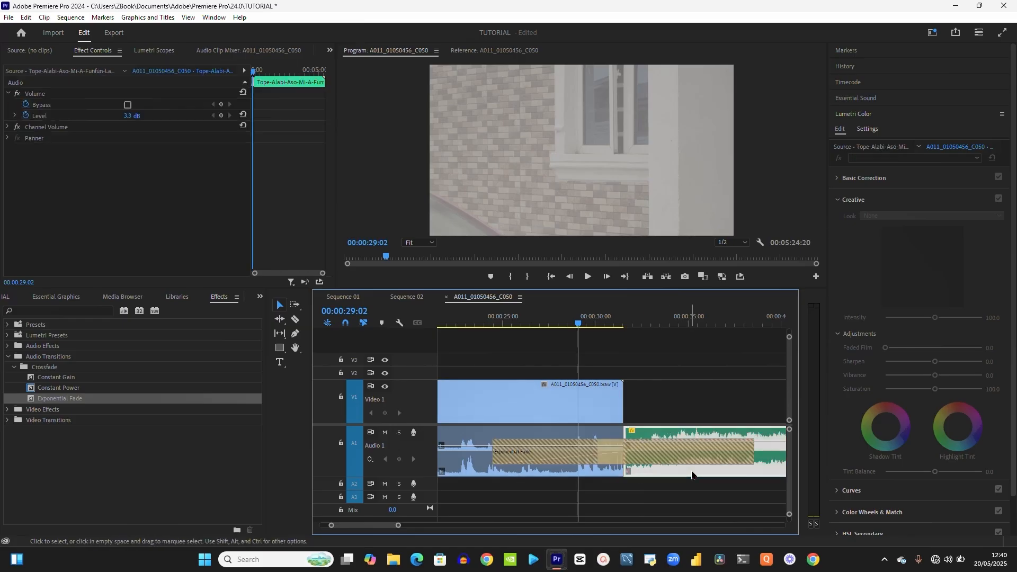
pyautogui.press('-')
pyautogui.press('-')
pyautogui.press('-')
pyautogui.press('-')
pyautogui.press('-')
pyautogui.press('-')
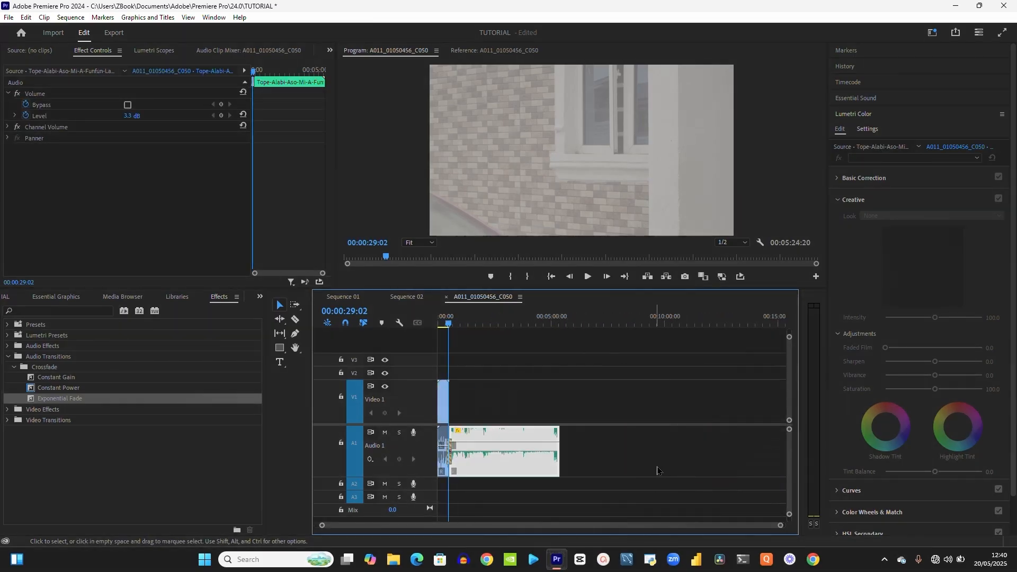
pyautogui.click(561, 324)
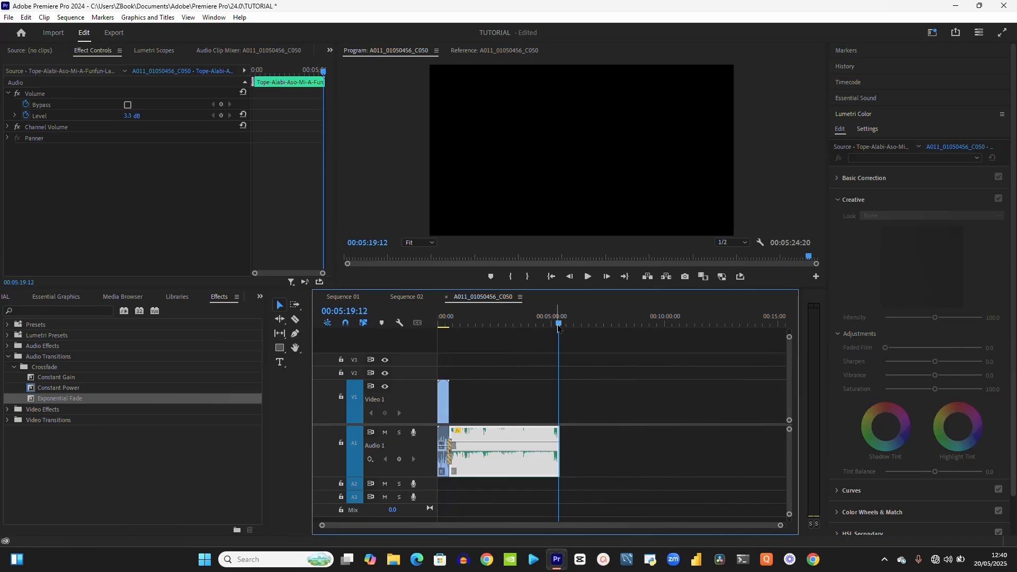
pyautogui.press('=')
pyautogui.press('=')
pyautogui.press('=')
pyautogui.press('=')
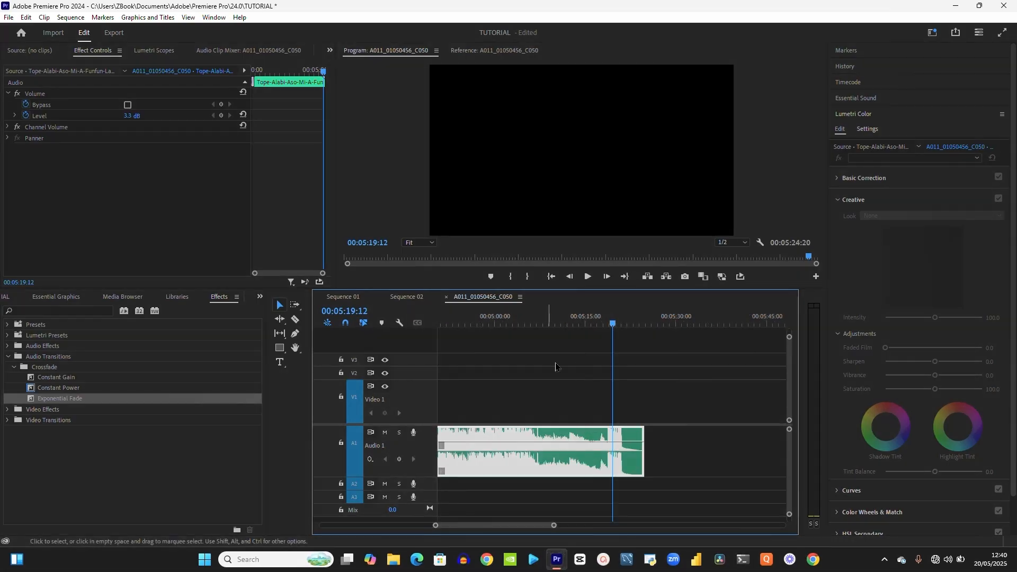
pyautogui.click(503, 318)
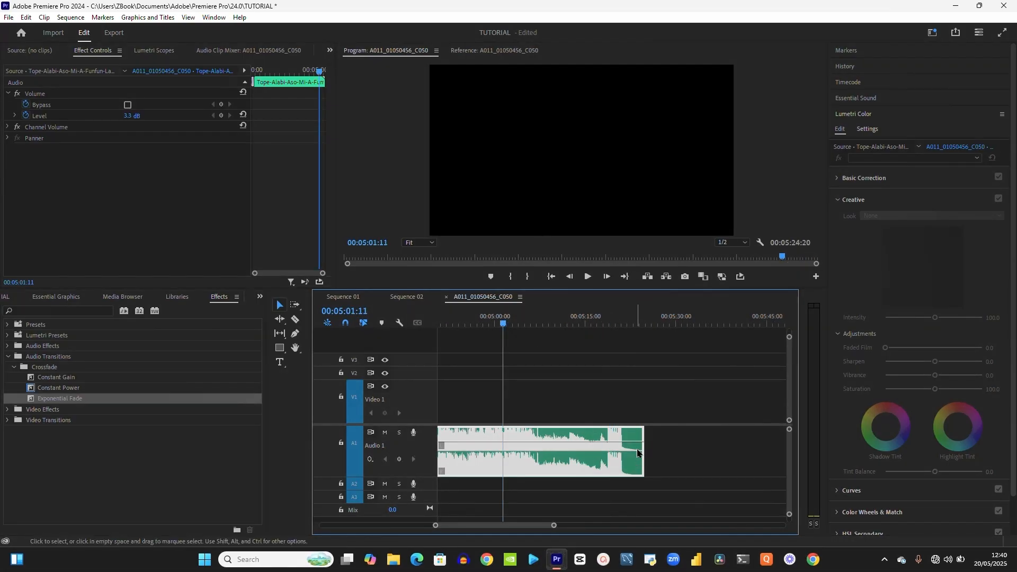
pyautogui.moveTo(645, 447); pyautogui.dragTo(539, 456)
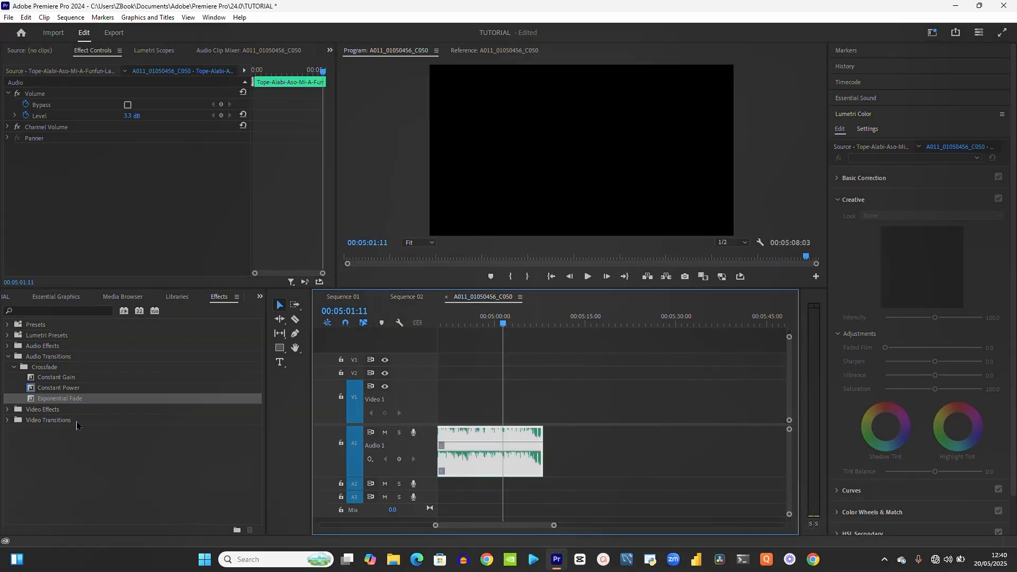
# Apply Exponential Fade to the end of the music clip and lengthen it to about 00:00:08:08
pyautogui.moveTo(73, 405); pyautogui.dragTo(477, 446)
pyautogui.moveTo(548, 454); pyautogui.dragTo(545, 453)
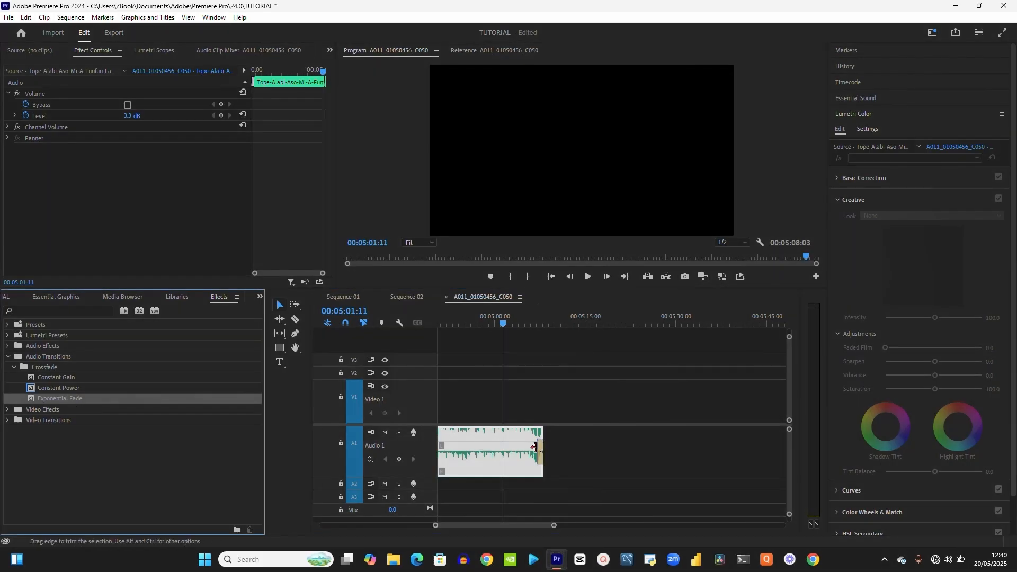
pyautogui.press('=')
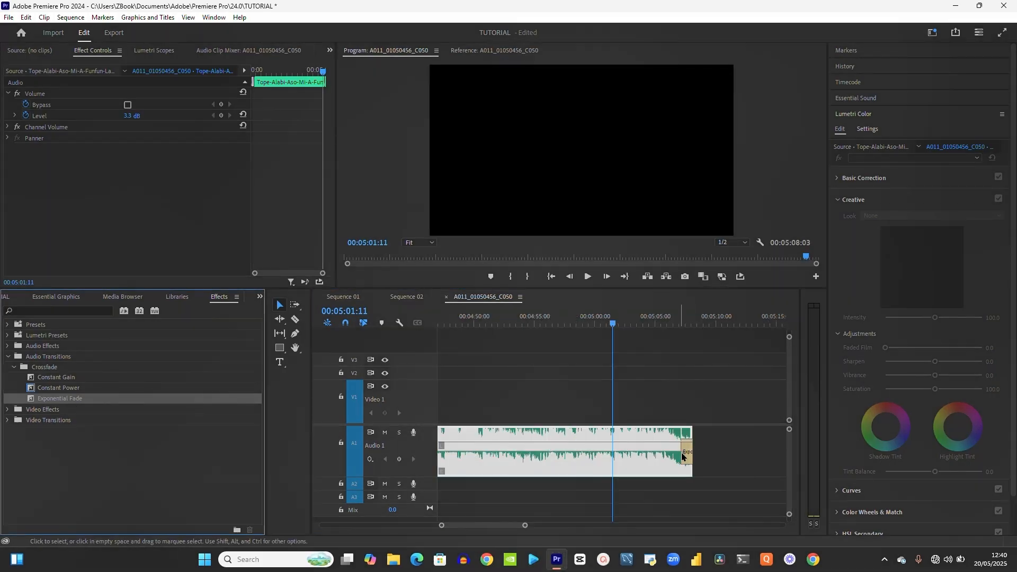
pyautogui.moveTo(687, 449); pyautogui.dragTo(592, 451)
# Play the sequence from about 00:04:58:05 through the Exponential Fade to the end of the music
pyautogui.click(575, 321)
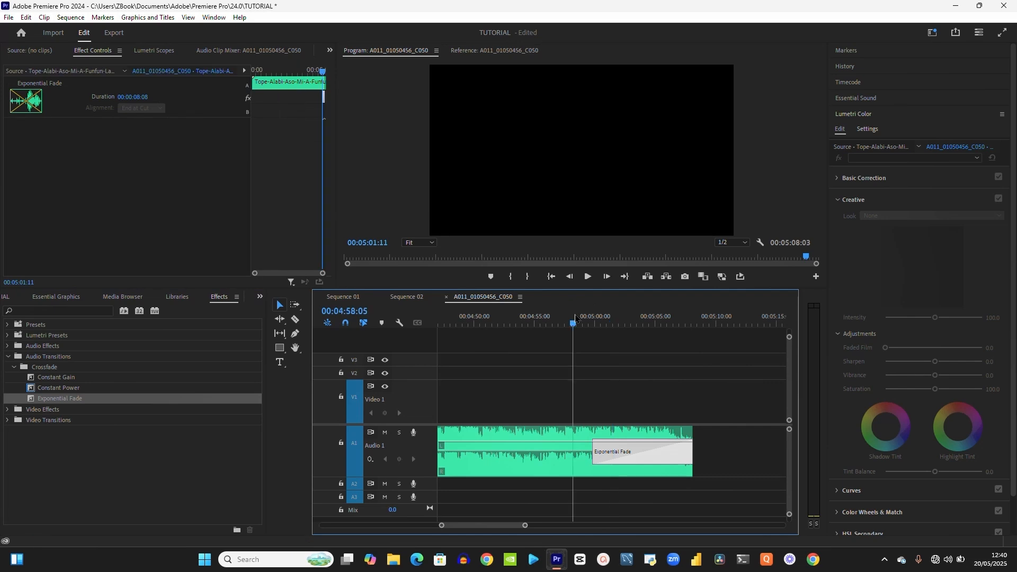
pyautogui.press('space')
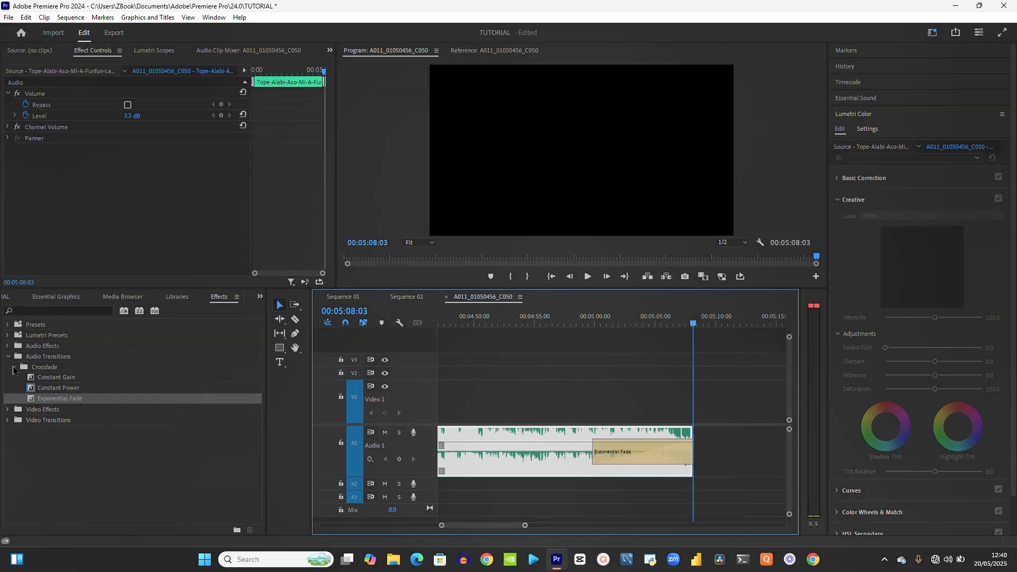
# Collapse the Crossfade group and expand the Blur & Sharpen group under Video Effects
pyautogui.click(13, 367)
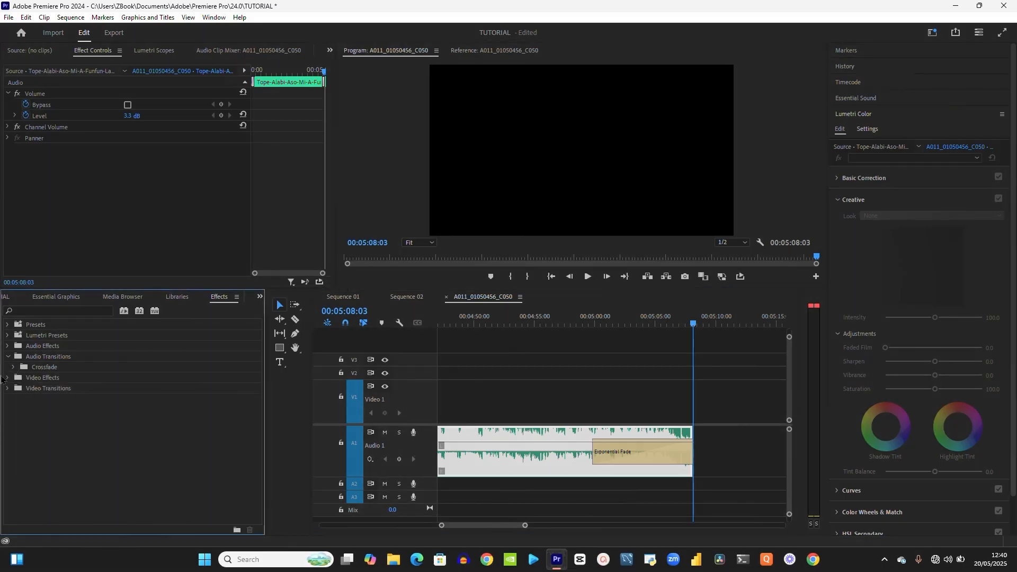
pyautogui.click(6, 378)
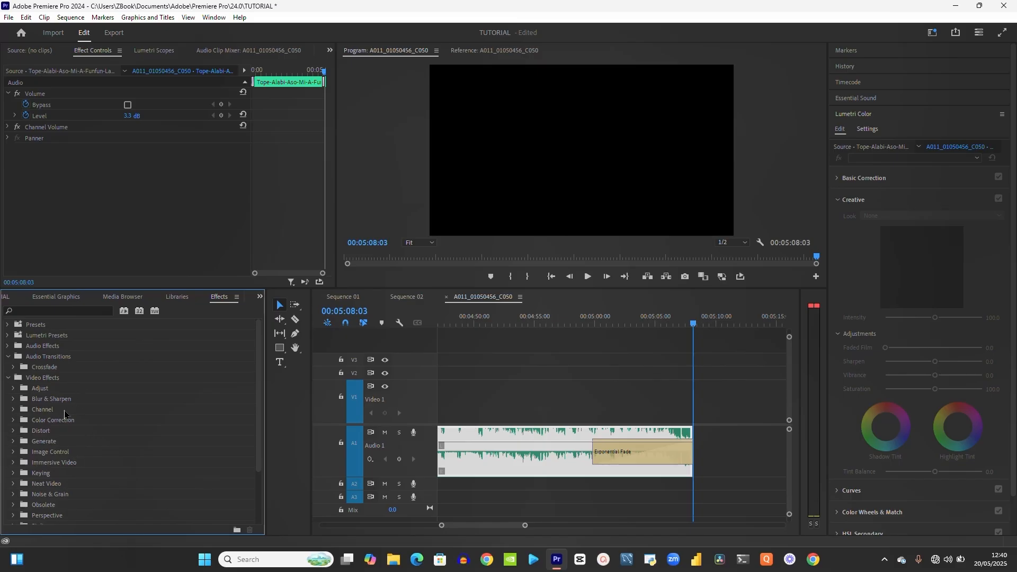
pyautogui.click(12, 403)
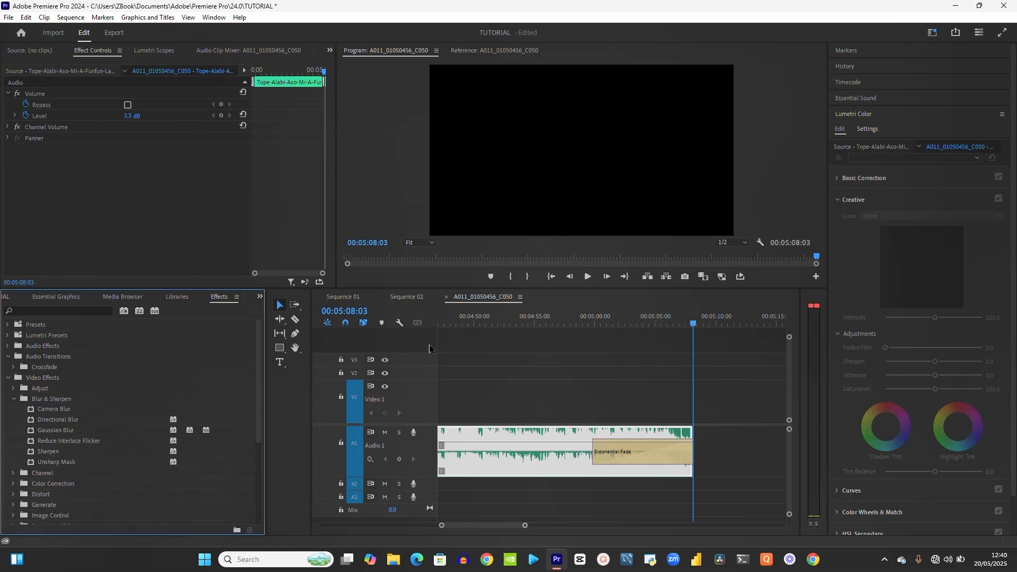
# In Sequence 01, select the first V1 clip with the playhead at 00:00:00:17 and enlarge the Program Monitor
pyautogui.click(484, 322)
pyautogui.press('-')
pyautogui.press('-')
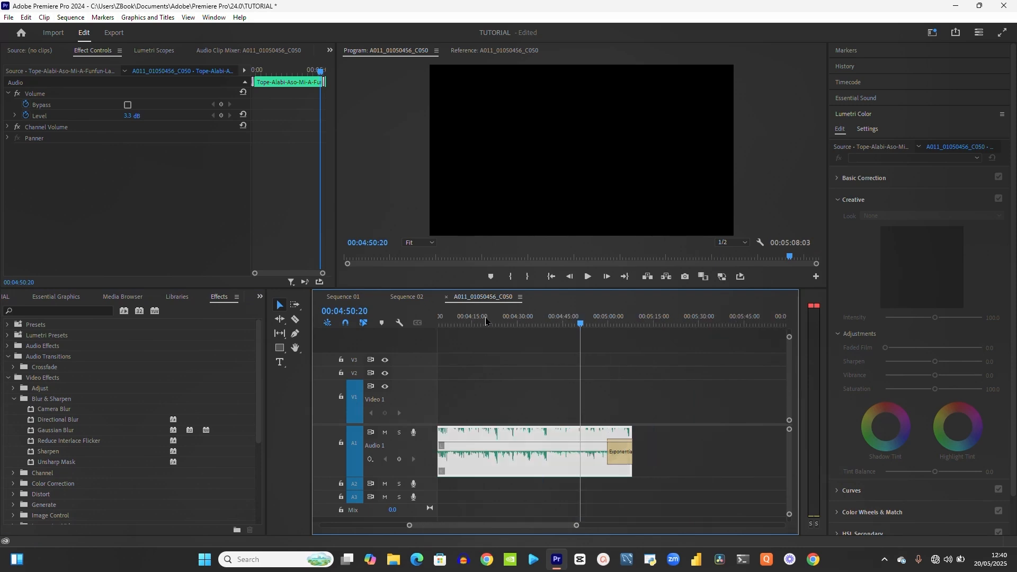
pyautogui.click(349, 300)
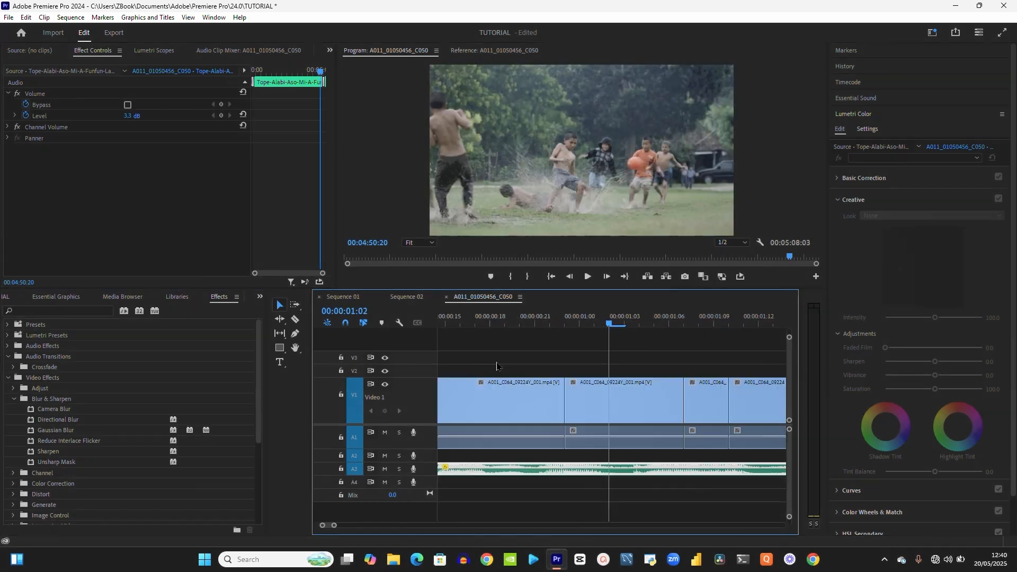
pyautogui.click(475, 321)
pyautogui.press('-')
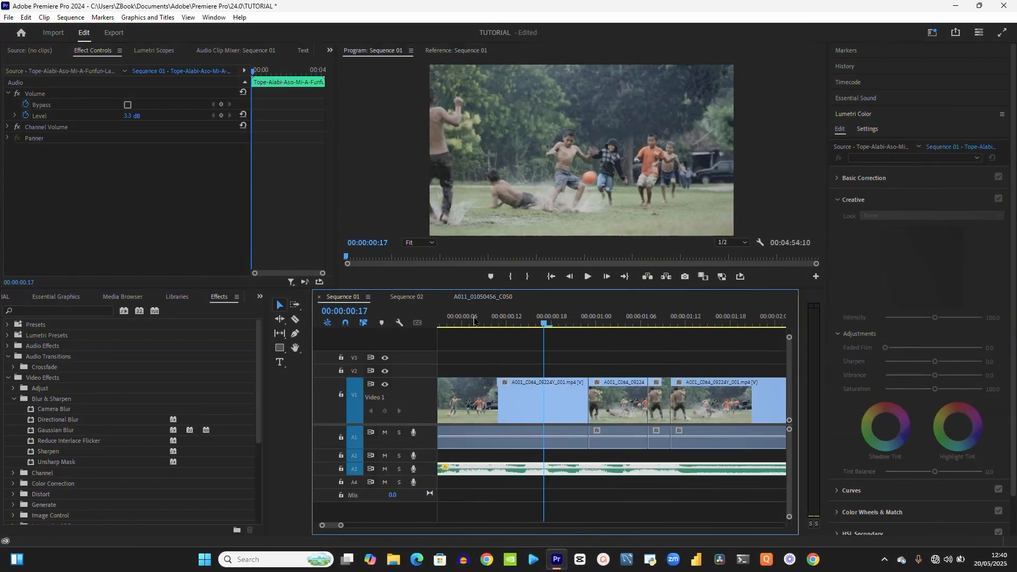
pyautogui.press('-')
pyautogui.press('-')
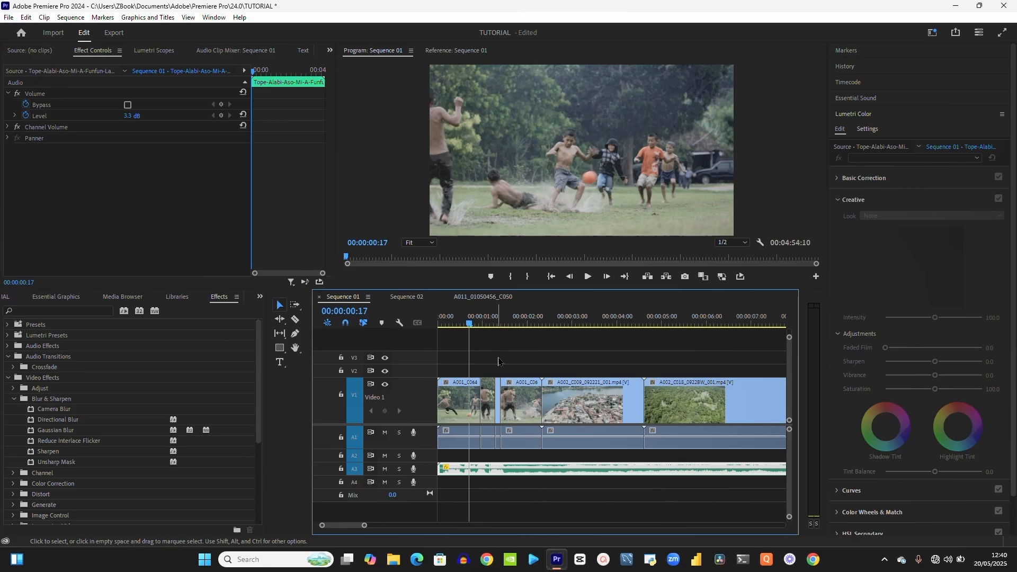
pyautogui.click(451, 383)
pyautogui.press('=')
pyautogui.press('=')
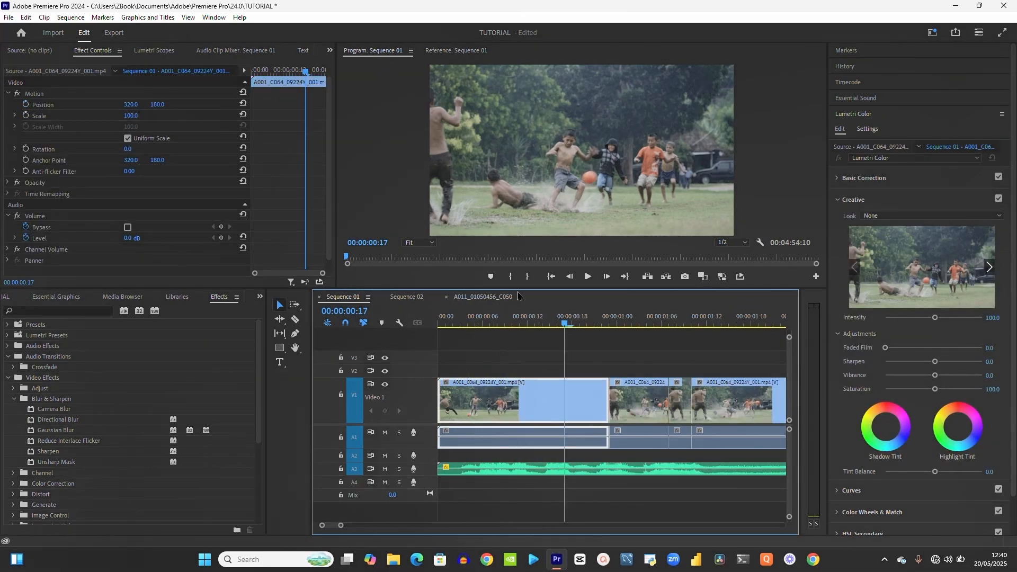
pyautogui.moveTo(514, 288); pyautogui.dragTo(506, 353)
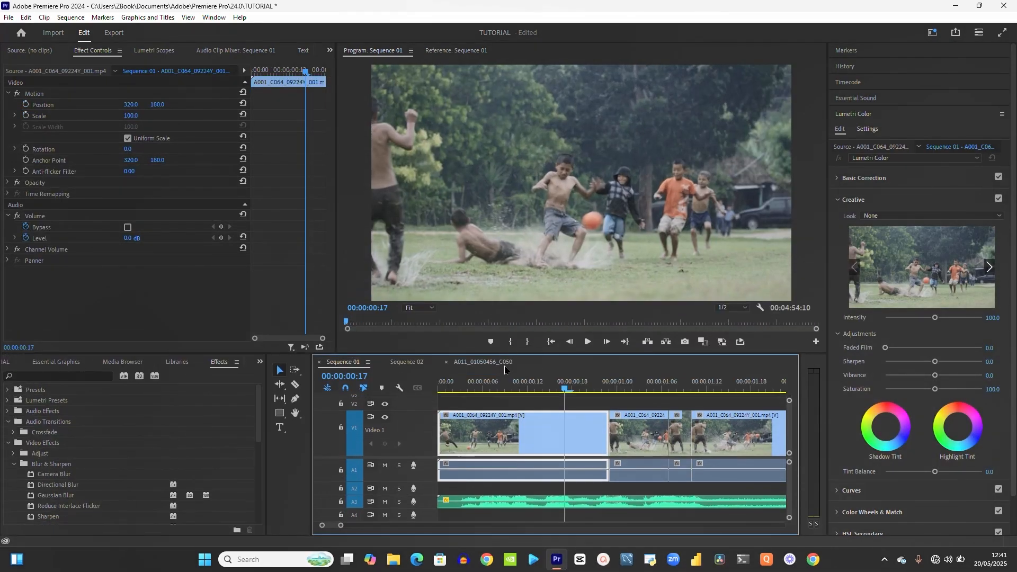
# Try Camera Blur on the first V1 clip with Percent Blur at 27, and remove the effect
pyautogui.scroll(-1, 71, 440)
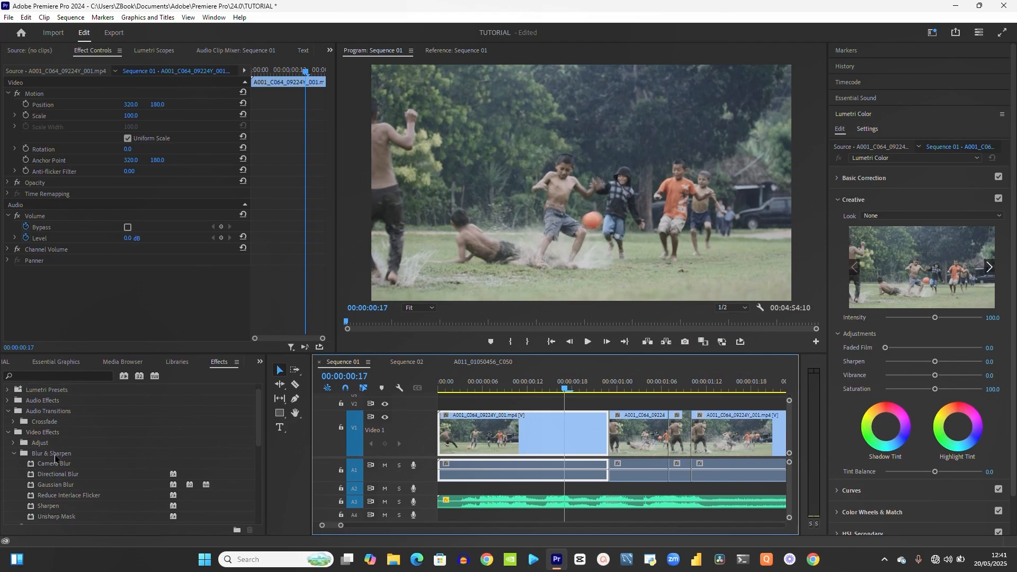
pyautogui.click(37, 468)
pyautogui.moveTo(385, 433); pyautogui.dragTo(513, 440)
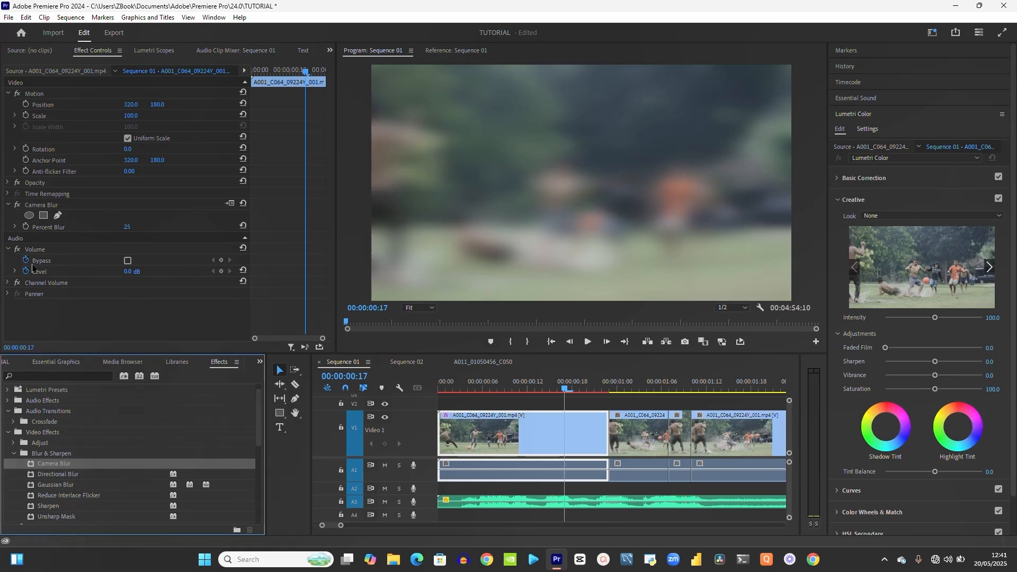
pyautogui.click(15, 227)
pyautogui.moveTo(56, 247); pyautogui.dragTo(77, 270)
pyautogui.click(45, 209)
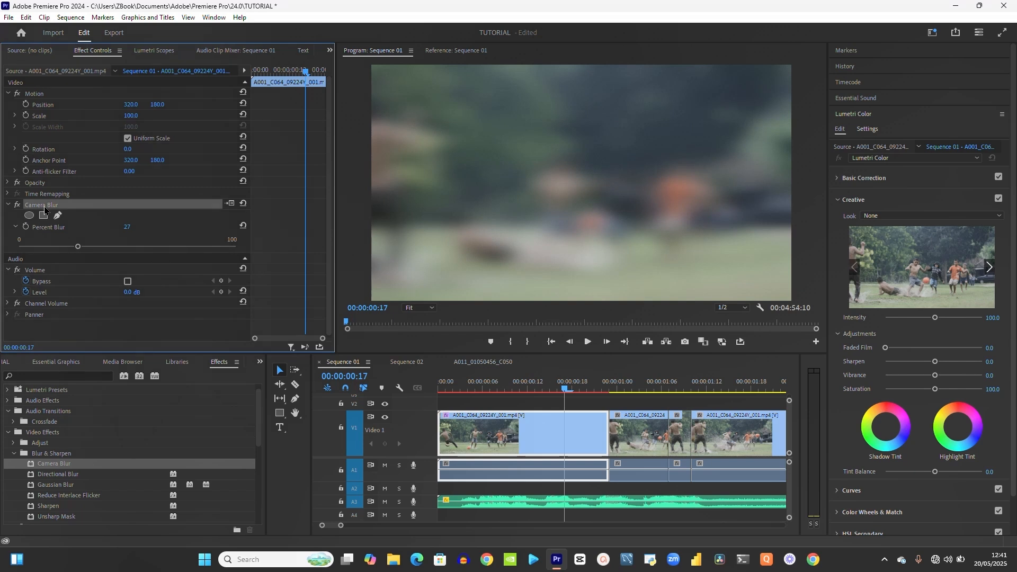
pyautogui.press('Delete')
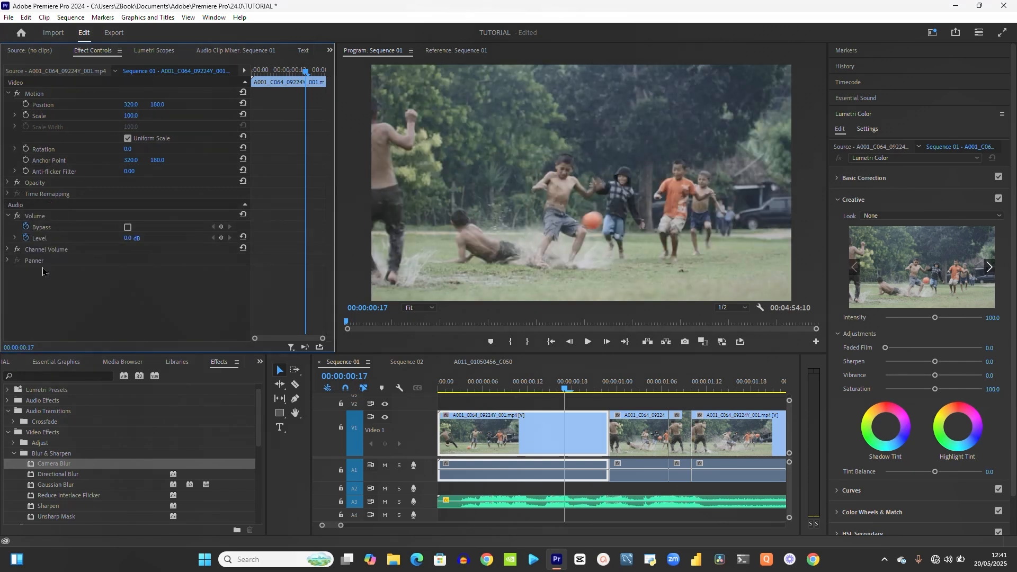
# Try Directional Blur on the first V1 clip, varying Blur Length and returning it to 0.0, and remove the effect
pyautogui.moveTo(54, 475); pyautogui.dragTo(517, 432)
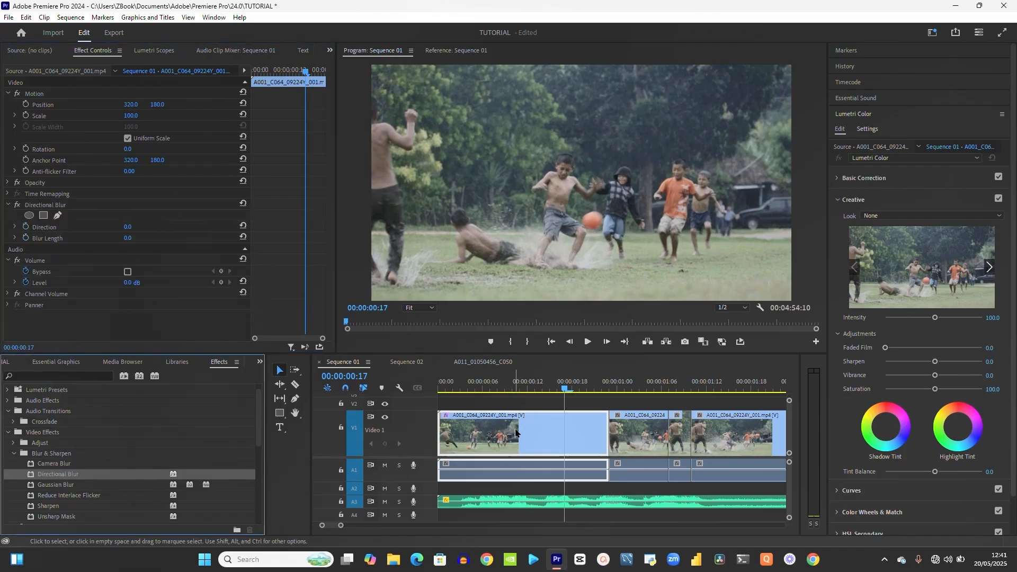
pyautogui.click(15, 238)
pyautogui.moveTo(163, 269); pyautogui.dragTo(18, 259)
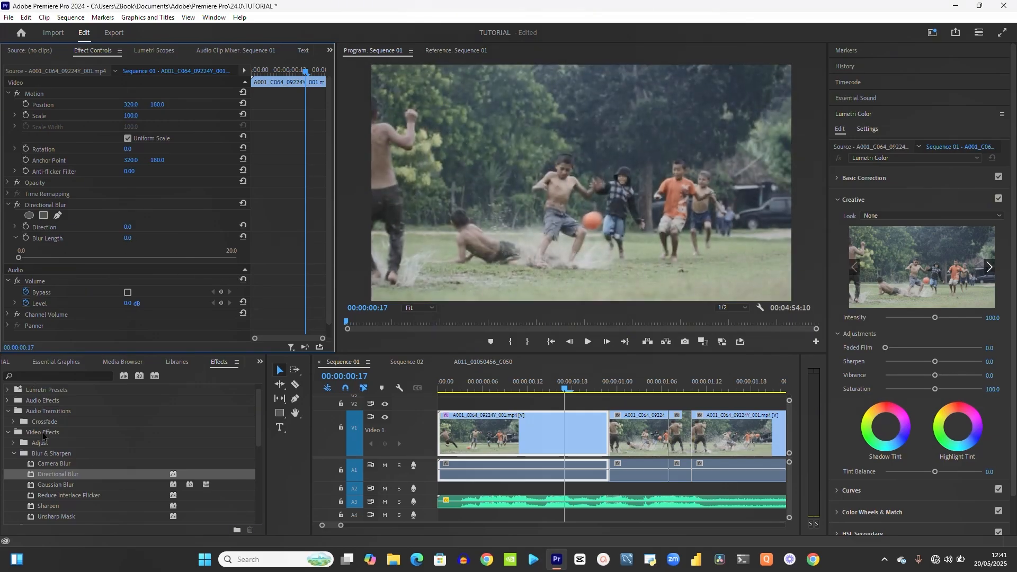
pyautogui.click(81, 204)
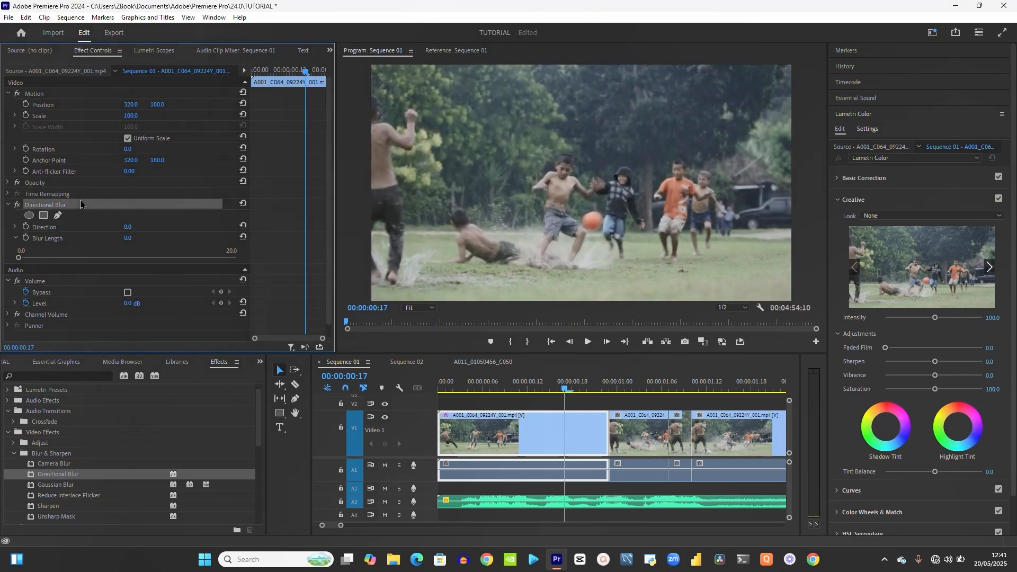
pyautogui.press('Delete')
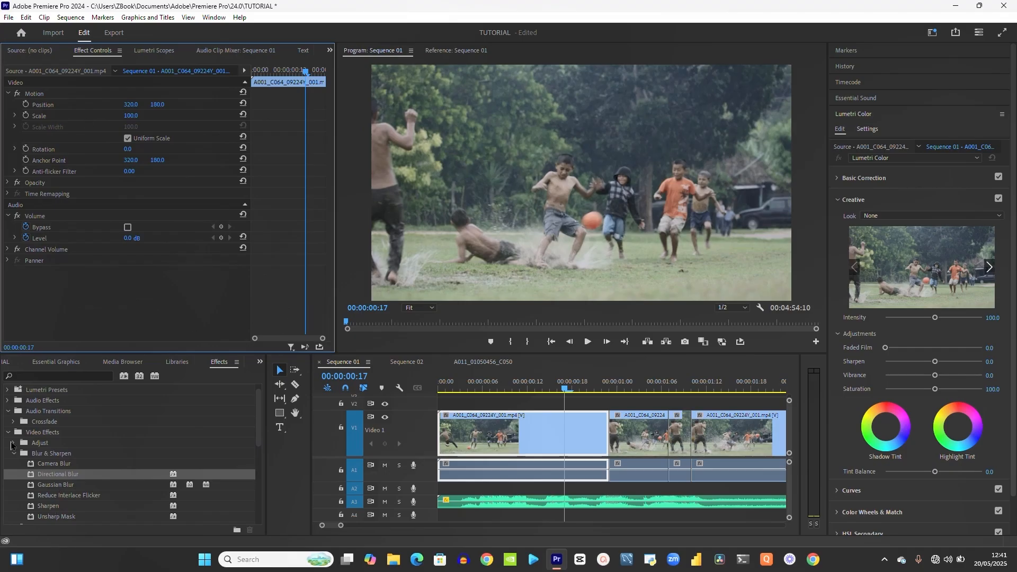
# Apply Gaussian Blur to the first V1 clip and draw a closed freeform mask around the boy kicking the ball
pyautogui.moveTo(45, 485); pyautogui.dragTo(490, 447)
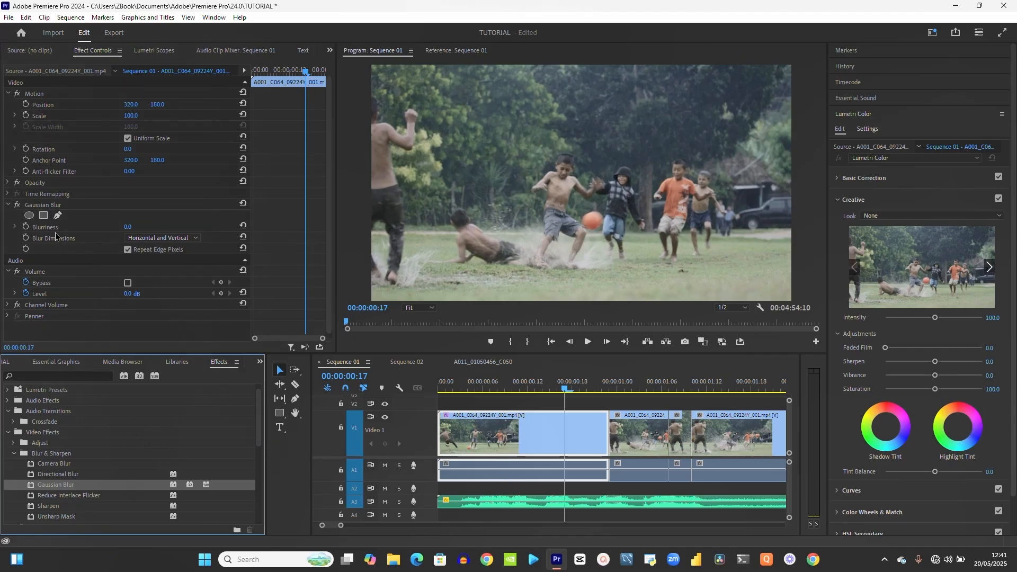
pyautogui.click(58, 216)
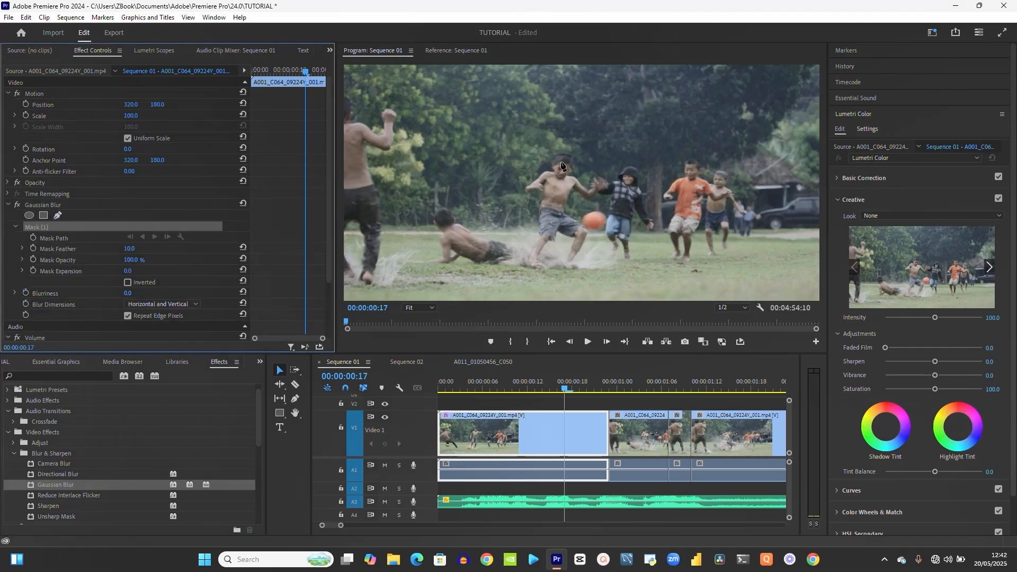
pyautogui.click(558, 157)
pyautogui.click(533, 185)
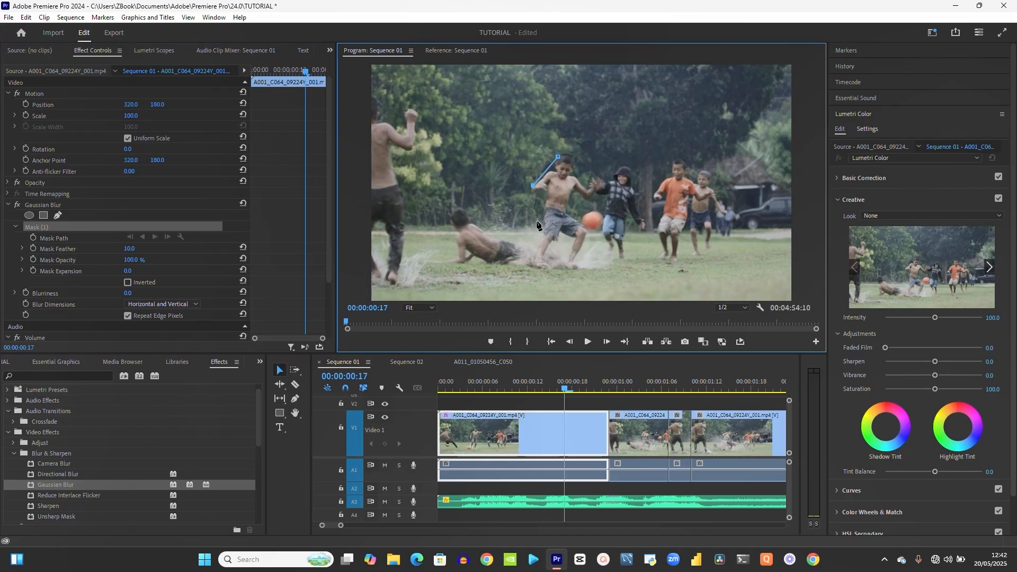
pyautogui.click(535, 260)
pyautogui.click(580, 268)
pyautogui.click(596, 244)
pyautogui.click(602, 193)
pyautogui.click(585, 158)
pyautogui.click(558, 157)
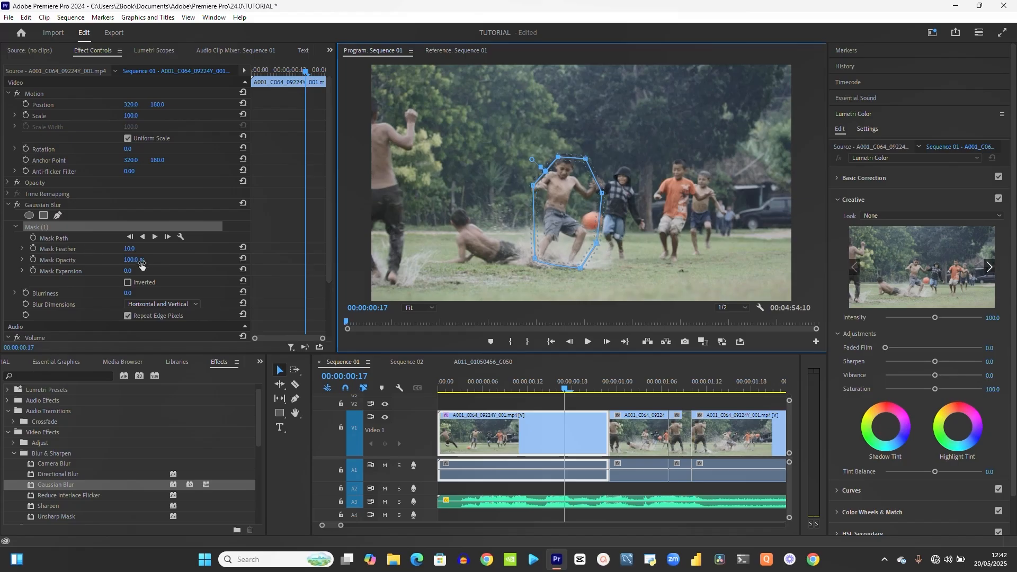
# Set the Gaussian Blur mask's feather to 22 and shift the mask slightly up and left over the boy
pyautogui.moveTo(135, 250); pyautogui.dragTo(142, 252)
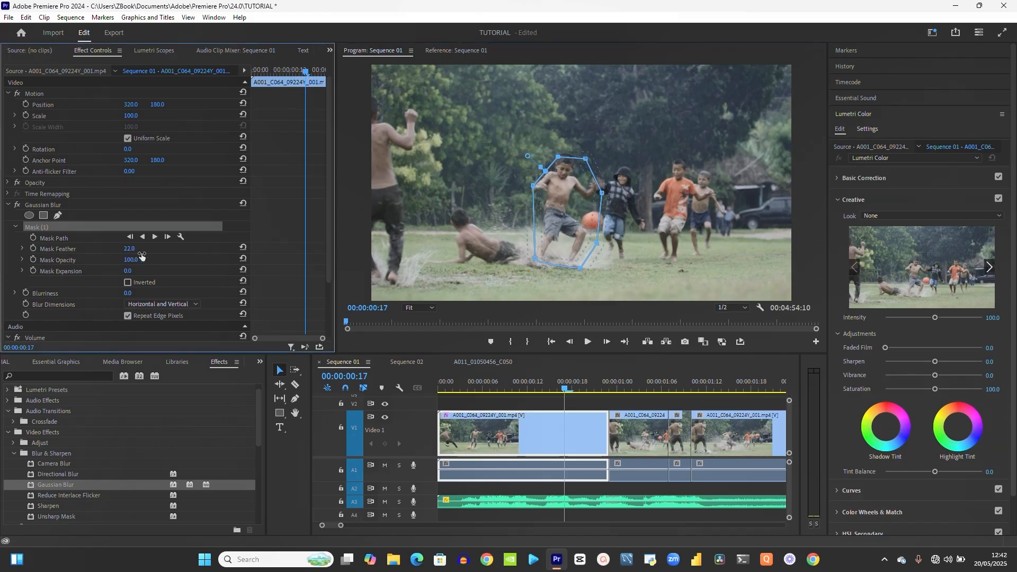
pyautogui.moveTo(566, 223); pyautogui.dragTo(562, 219)
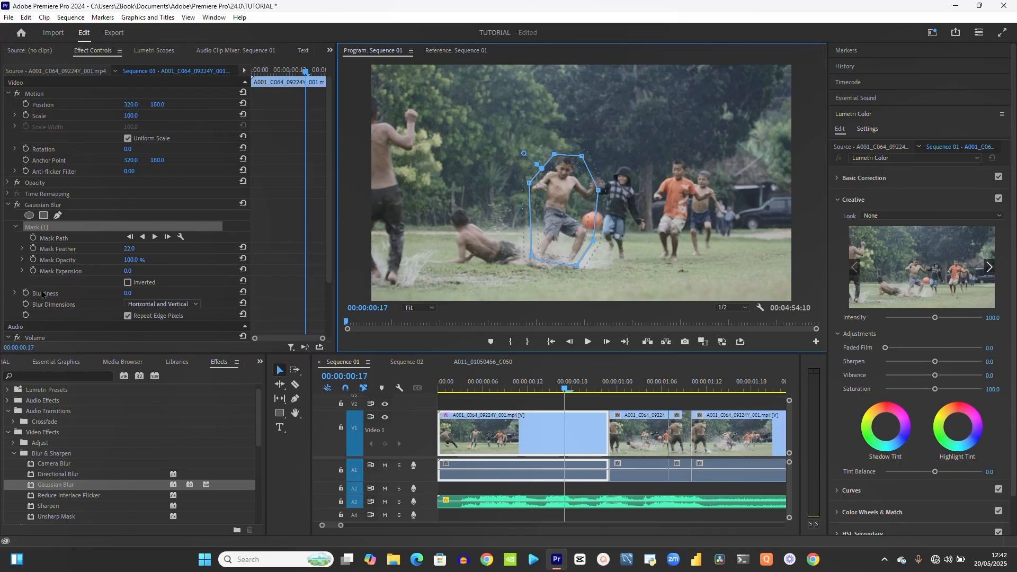
# Try the masked Gaussian Blur on the boy with Blurriness at 43.6, and return Blurriness to 0.0
pyautogui.click(15, 294)
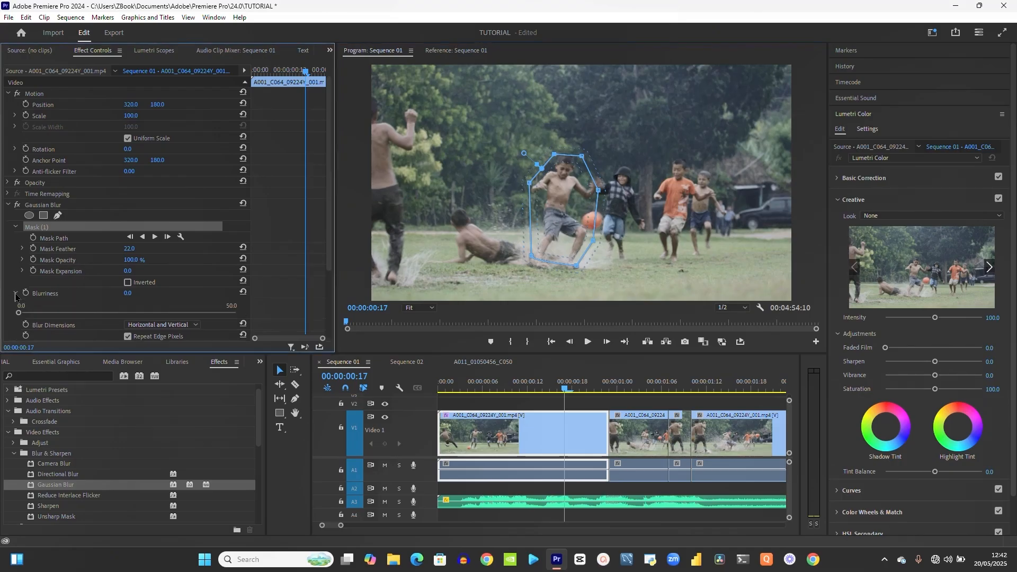
pyautogui.scroll(-1, 205, 289)
pyautogui.moveTo(75, 303); pyautogui.dragTo(207, 318)
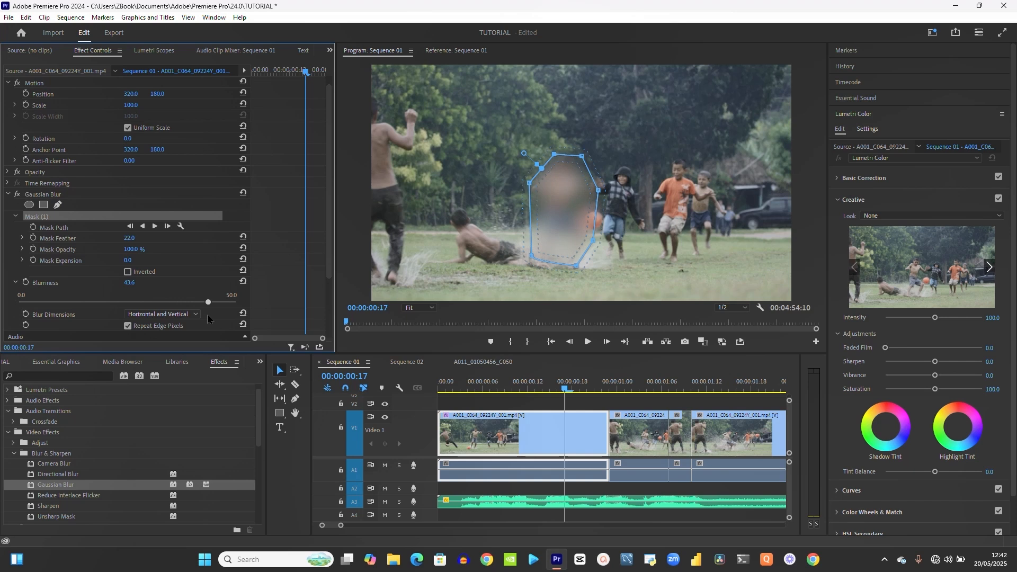
pyautogui.moveTo(207, 319); pyautogui.dragTo(2, 302)
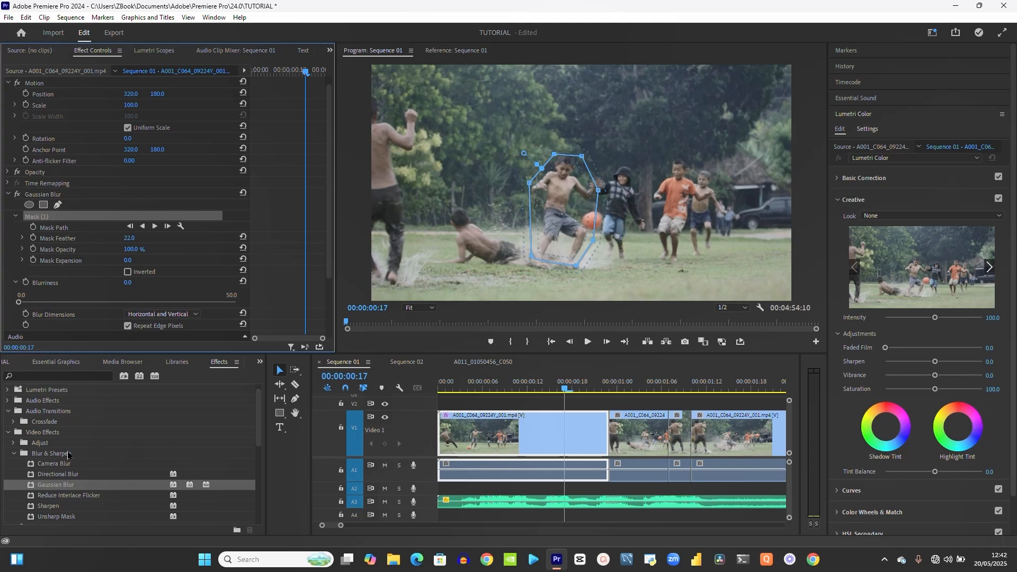
# Apply the Lumetri Color effect from the Color Correction group to the second V1 clip, with the playhead at 00:00:01:04
pyautogui.click(647, 389)
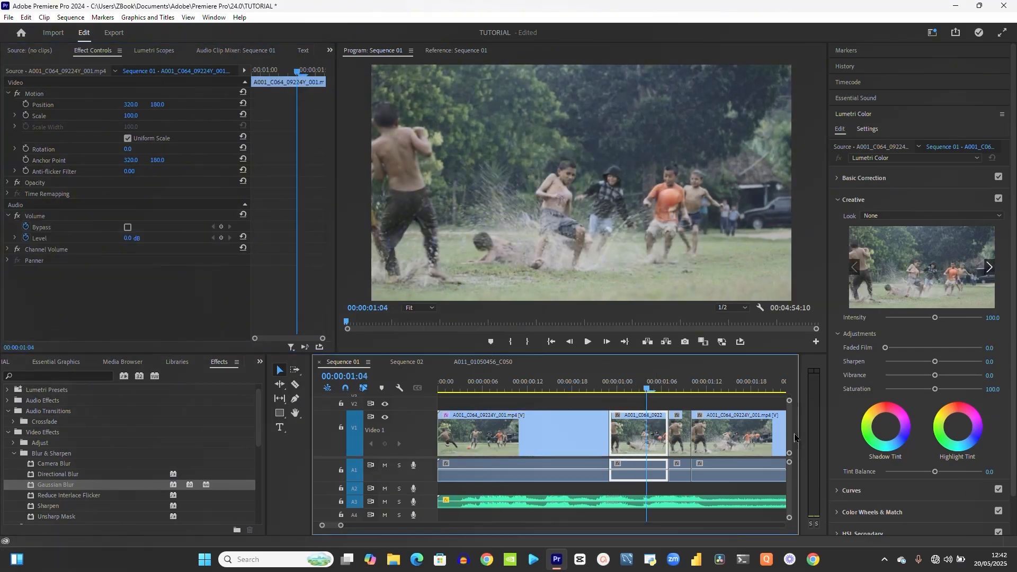
pyautogui.scroll(-3, 63, 479)
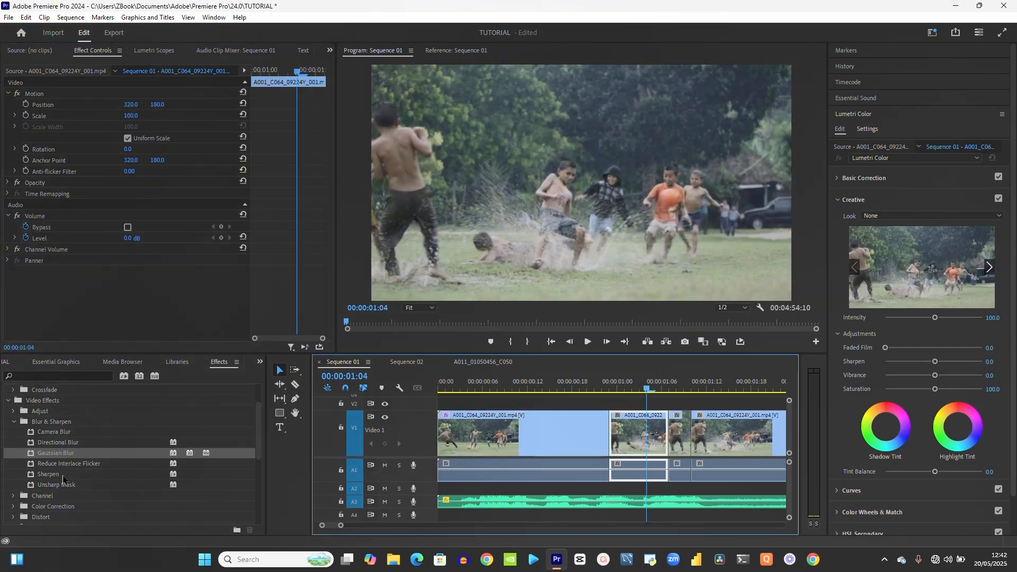
pyautogui.click(13, 423)
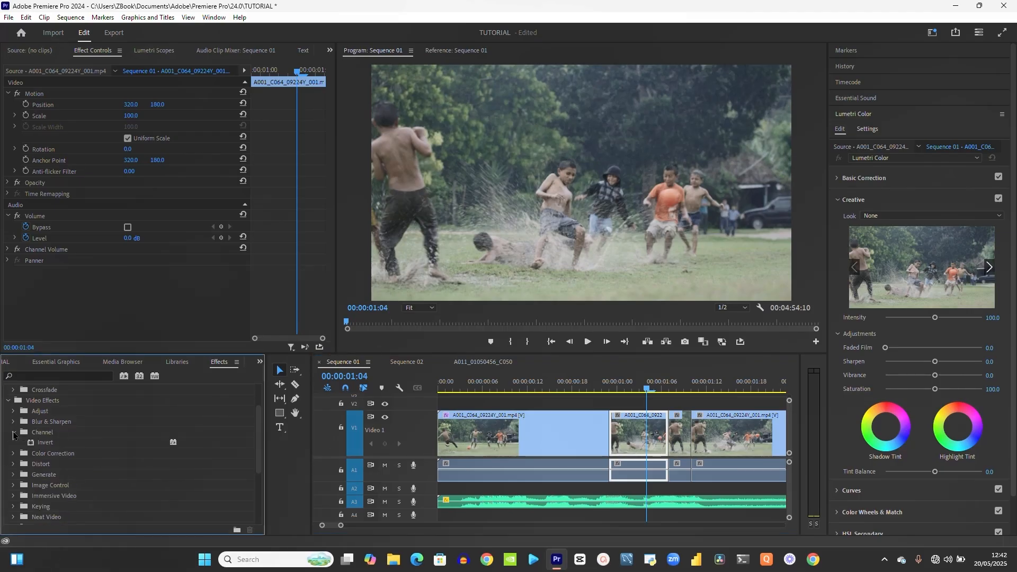
pyautogui.click(14, 443)
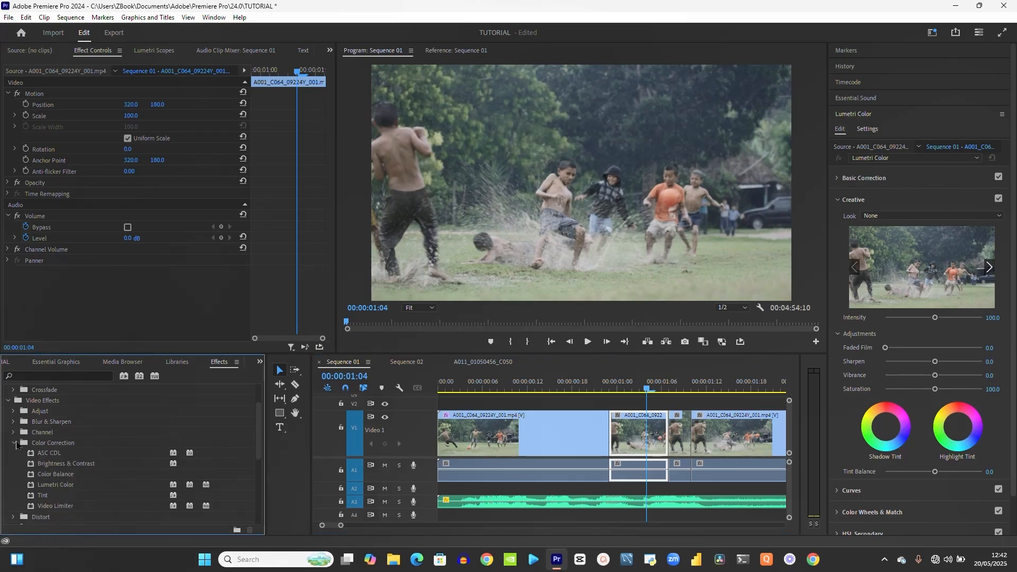
pyautogui.scroll(-2, 82, 484)
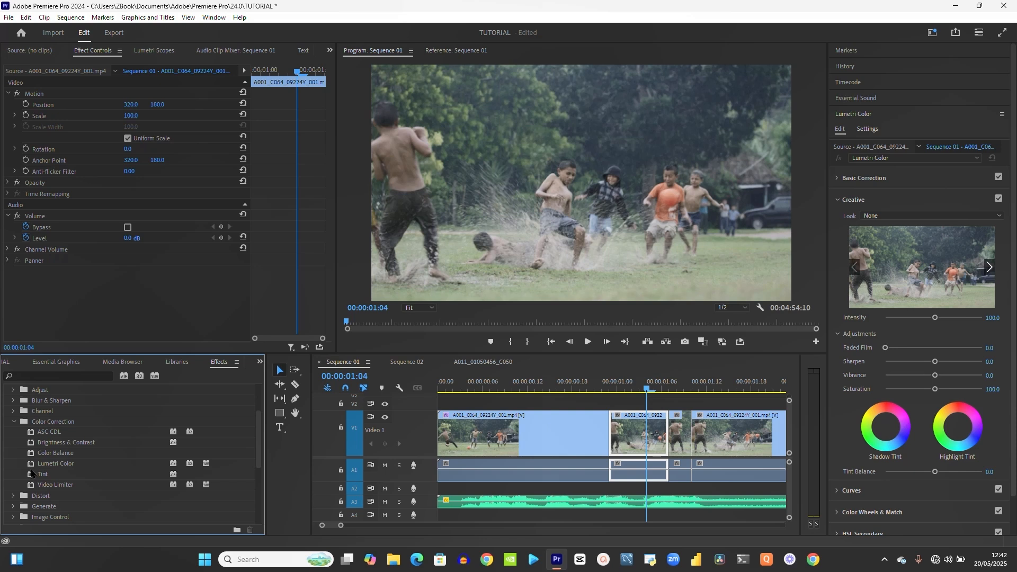
pyautogui.click(34, 466)
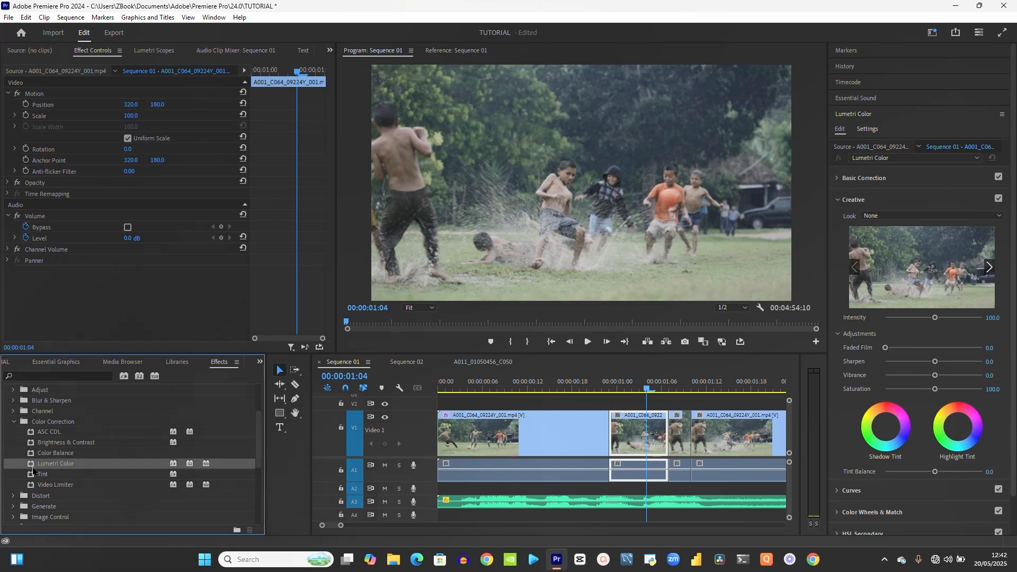
pyautogui.moveTo(34, 470); pyautogui.dragTo(642, 437)
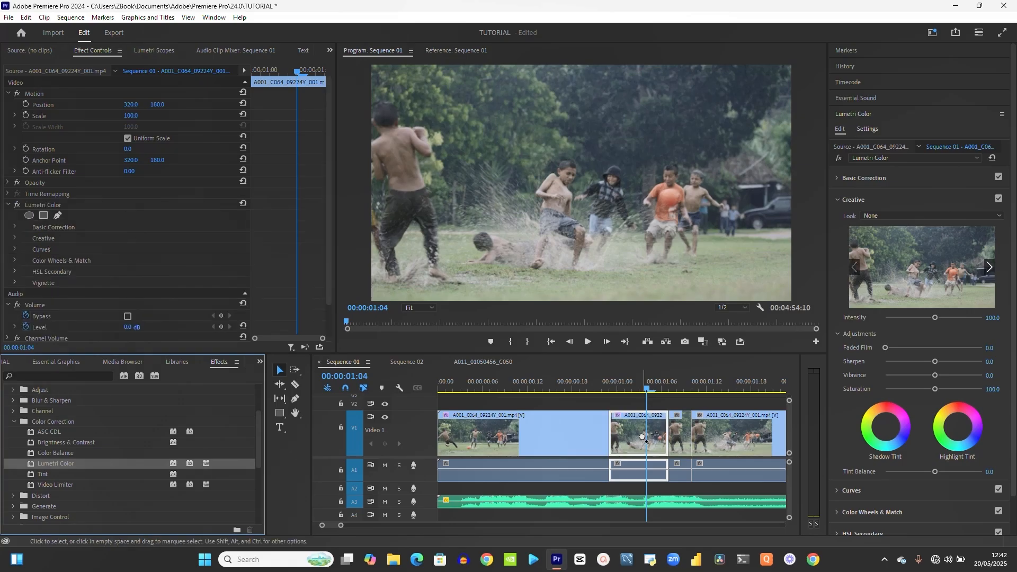
# Try Temperature 42, Tint 11 and Saturation 162 in the second clip's Basic Correction, and remove its Lumetri Color effect
pyautogui.click(632, 386)
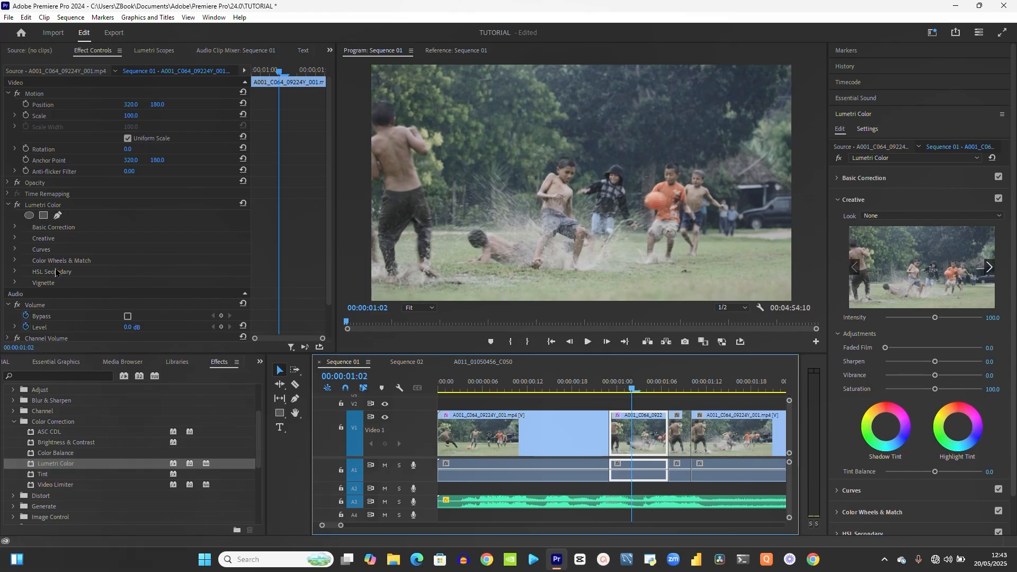
pyautogui.click(17, 229)
pyautogui.scroll(-2, 77, 248)
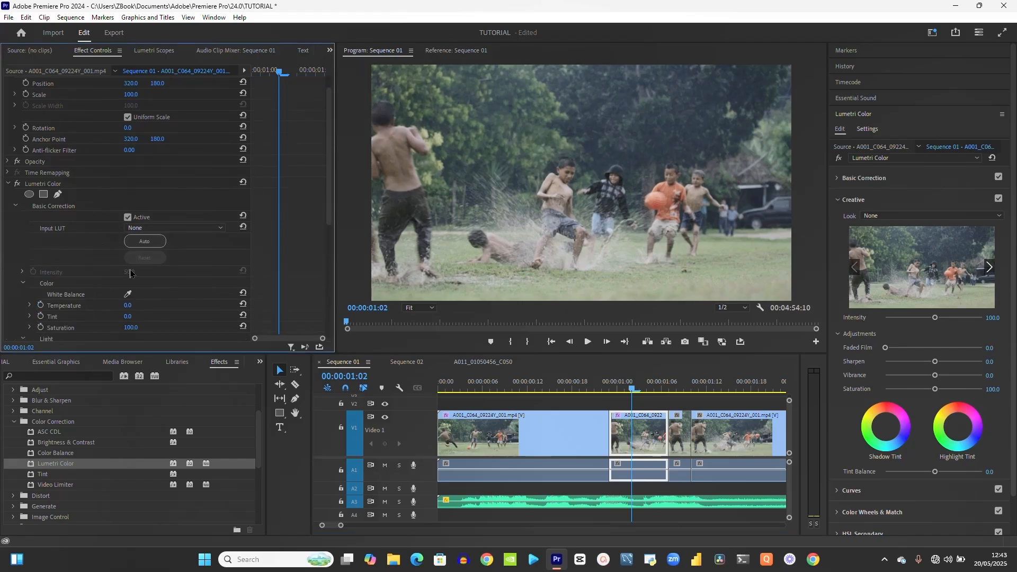
pyautogui.moveTo(129, 305)
pyautogui.mouseDown()
pyautogui.moveTo(152, 308)
pyautogui.moveTo(169, 332)
pyautogui.moveTo(132, 317)
pyautogui.mouseUp()
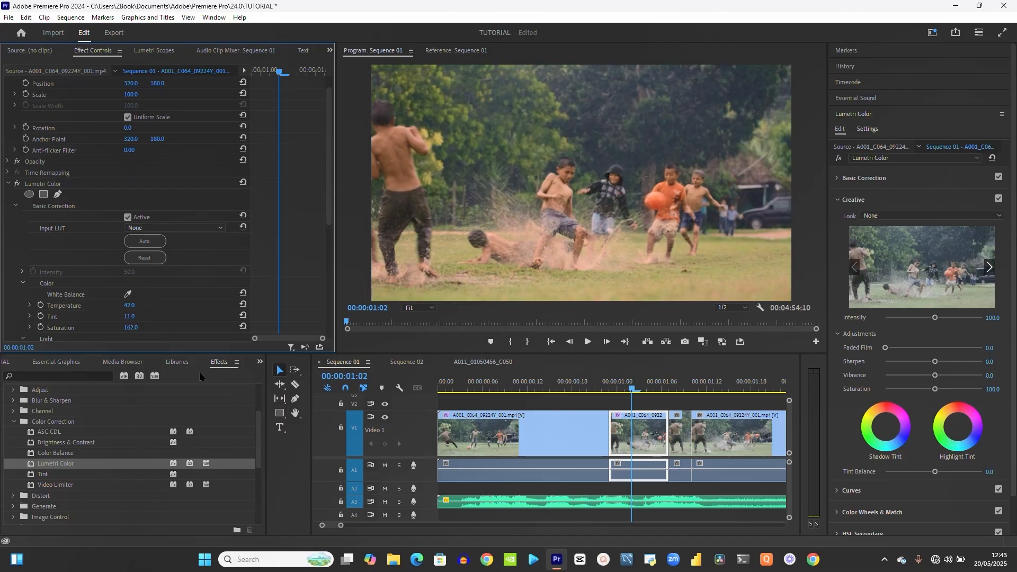
pyautogui.click(79, 184)
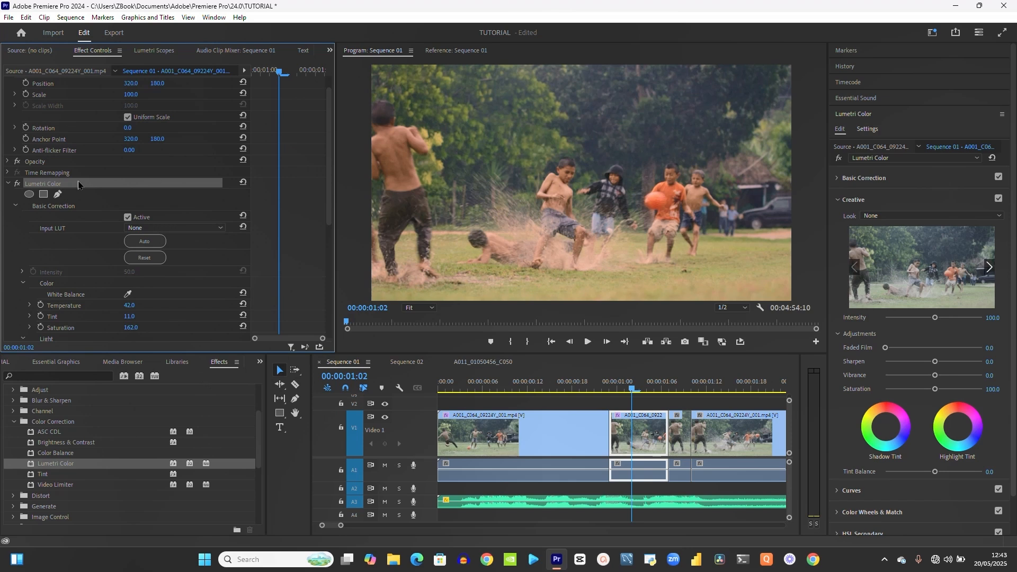
pyautogui.press('Delete')
# Apply the Neat Video Reduce noise effect to the second V1 clip
pyautogui.click(14, 423)
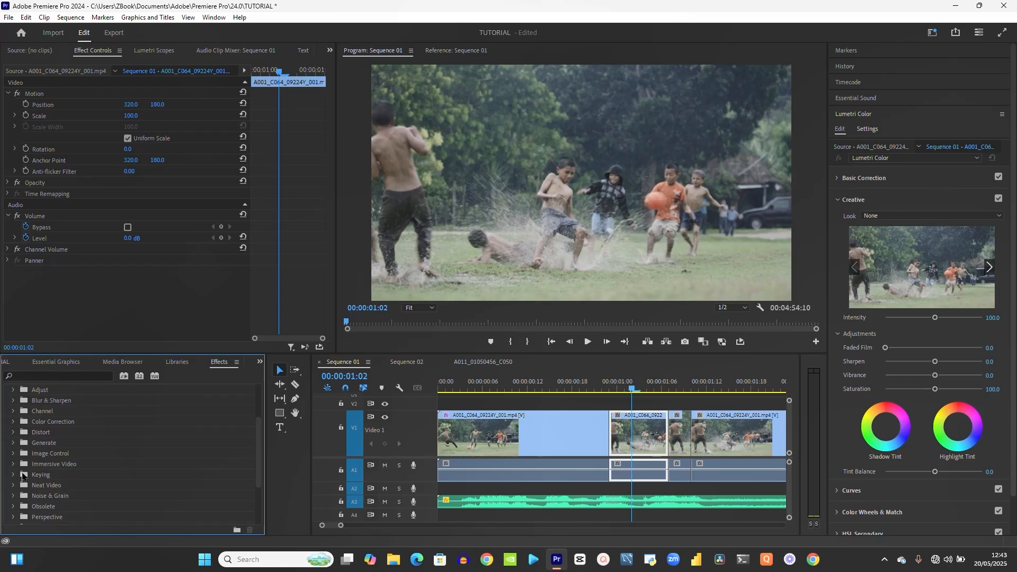
pyautogui.scroll(-1, 46, 473)
pyautogui.click(12, 476)
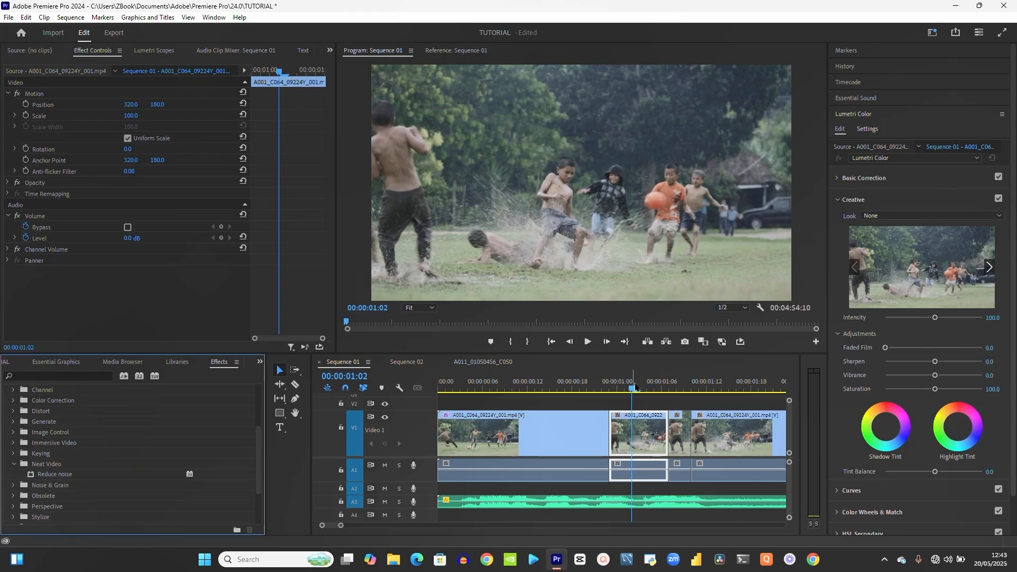
pyautogui.moveTo(51, 475); pyautogui.dragTo(625, 446)
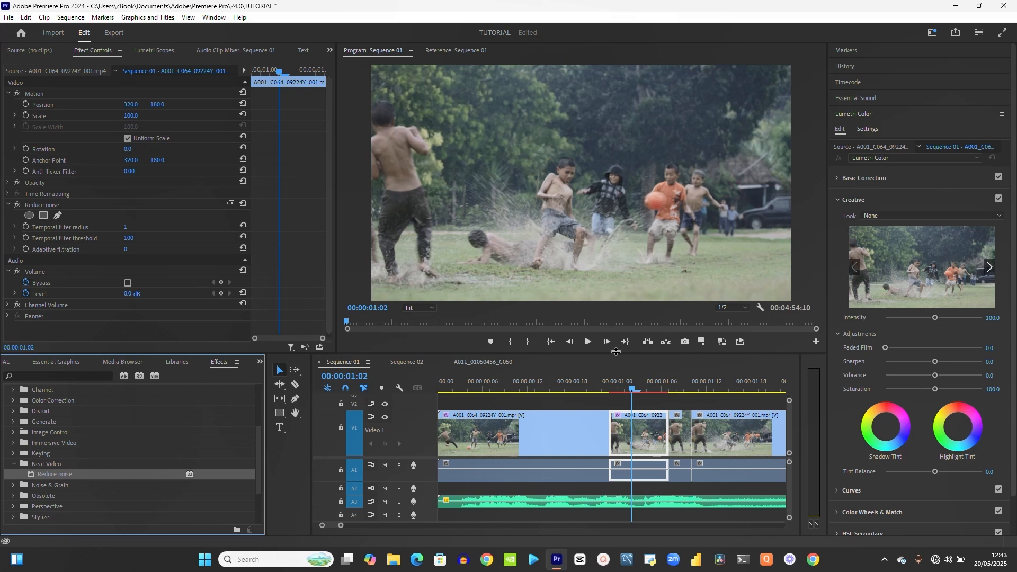
# Create an adjustment layer in the TUTORIAL project at 640 x 360, 23.976 fps, with square pixels
pyautogui.moveTo(615, 351); pyautogui.dragTo(605, 245)
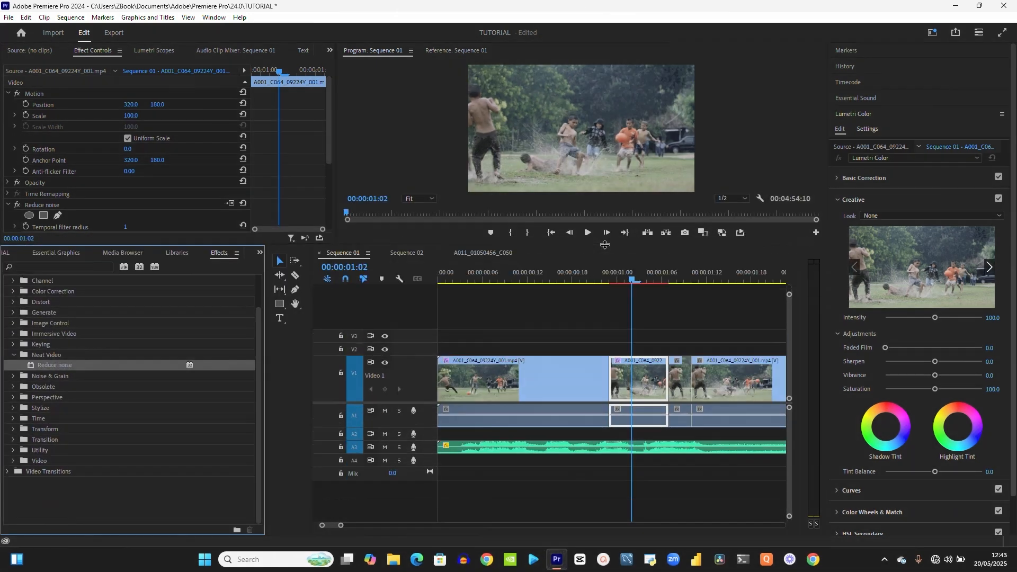
pyautogui.moveTo(341, 526); pyautogui.dragTo(513, 506)
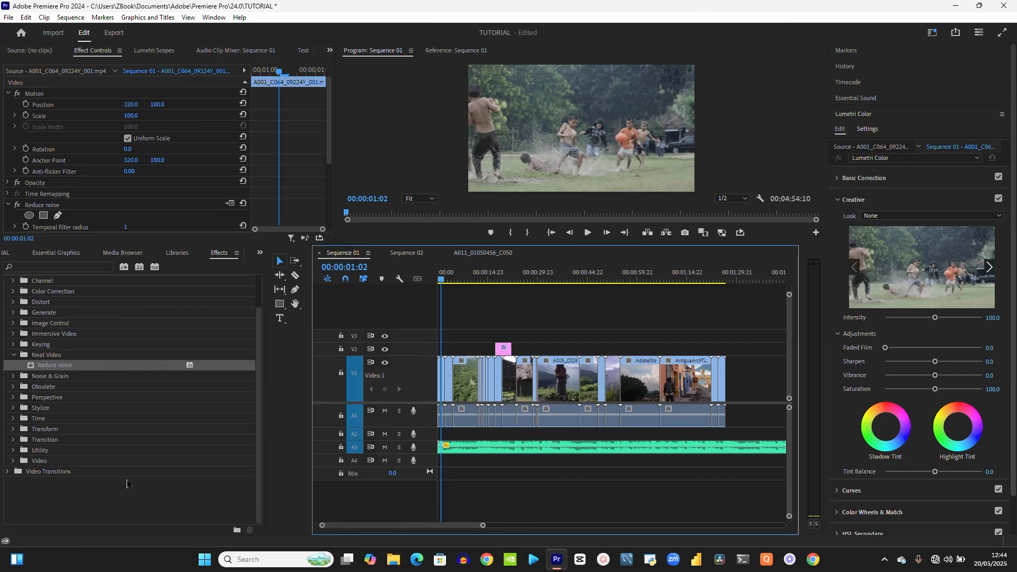
pyautogui.click(261, 262)
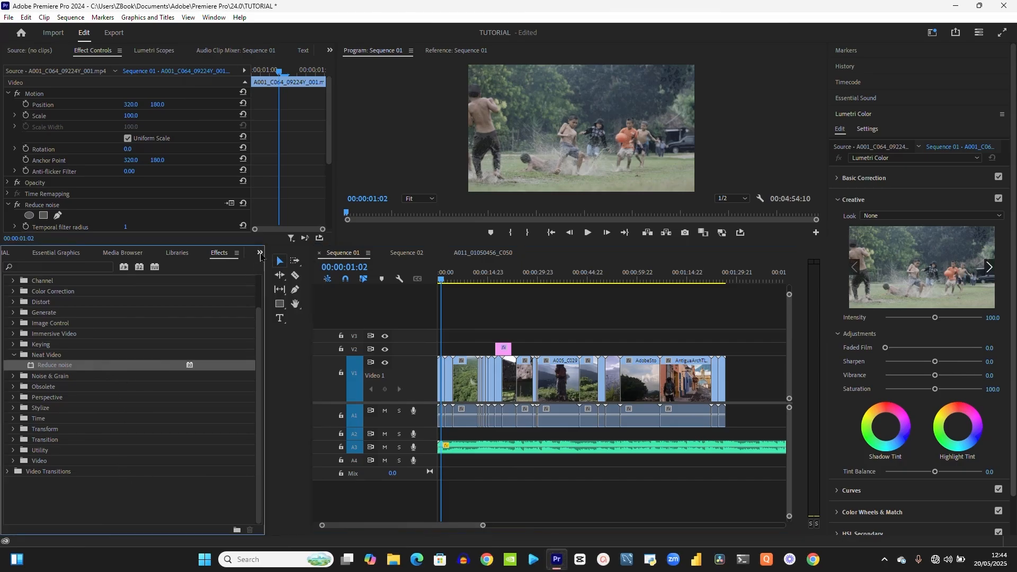
pyautogui.click(260, 253)
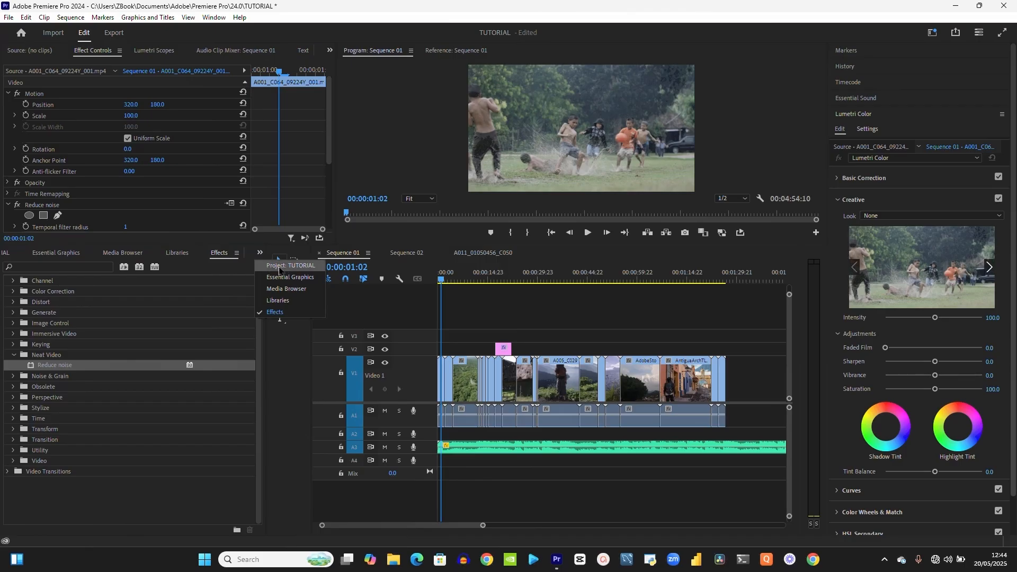
pyautogui.click(279, 271)
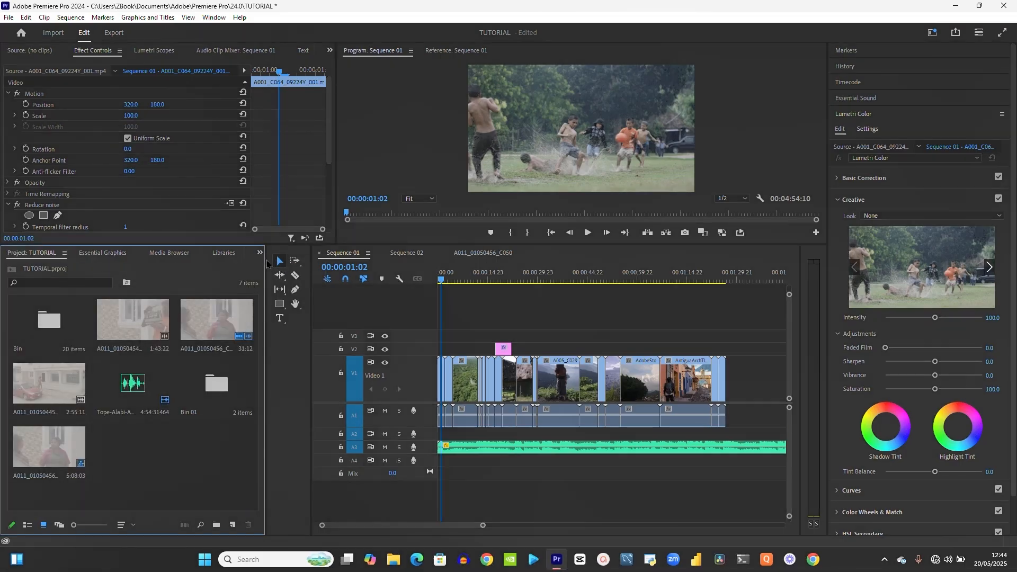
pyautogui.click(234, 525)
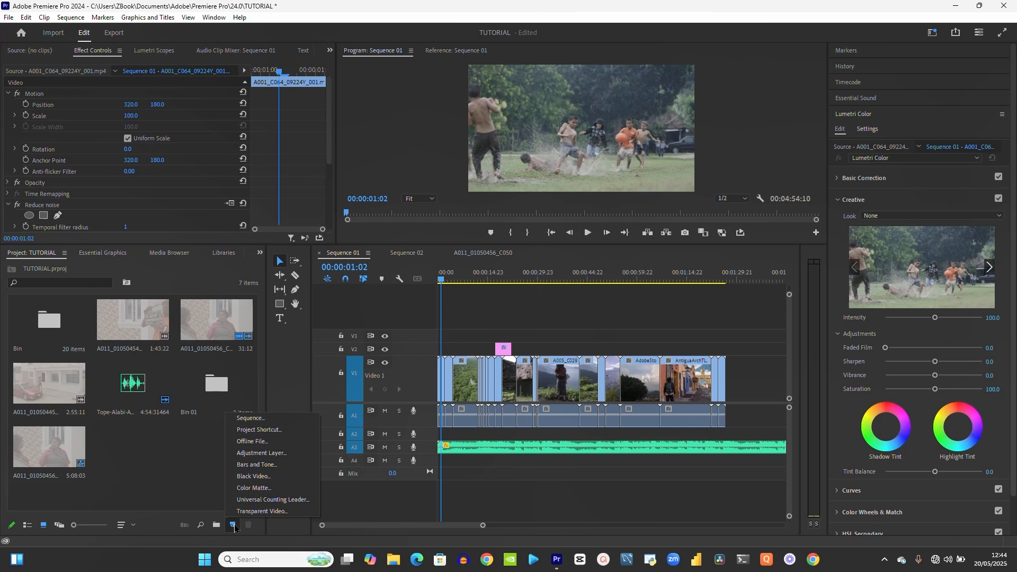
pyautogui.click(261, 454)
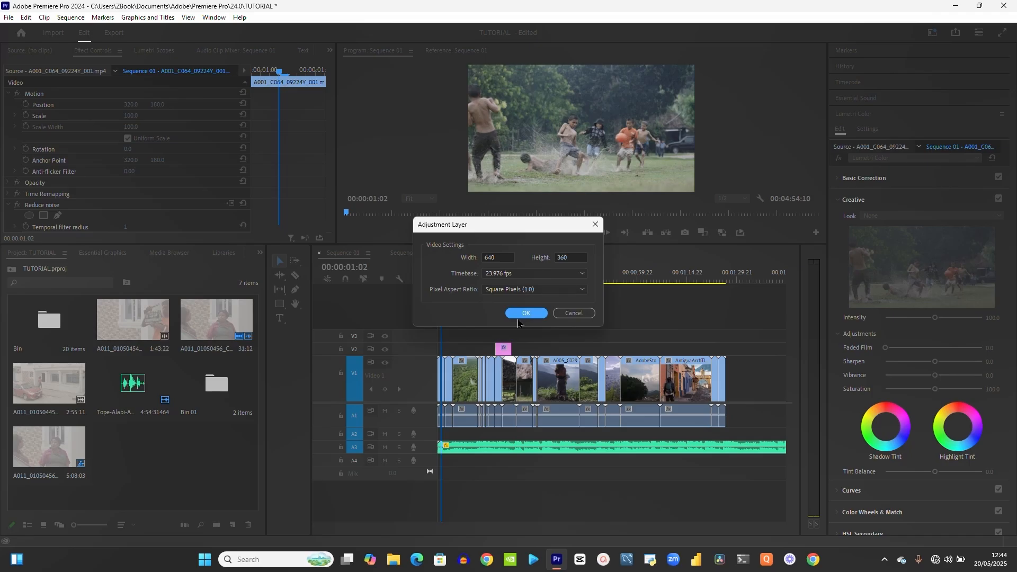
pyautogui.click(520, 319)
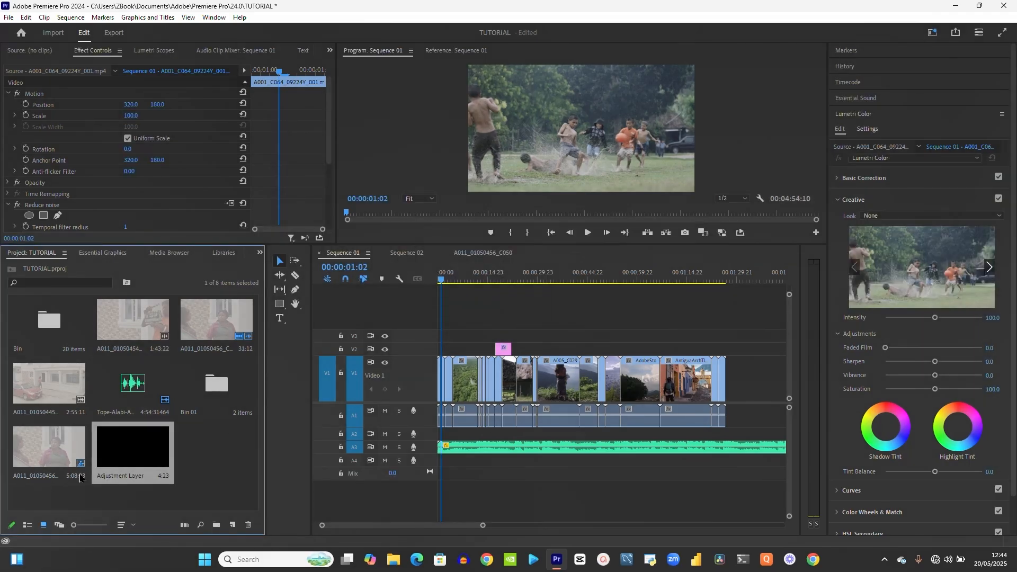
# Place the adjustment layer on V3 so it spans all the V1 clips, and move the playhead to 00:00:31:17
pyautogui.moveTo(128, 454); pyautogui.dragTo(724, 332)
pyautogui.click(551, 335)
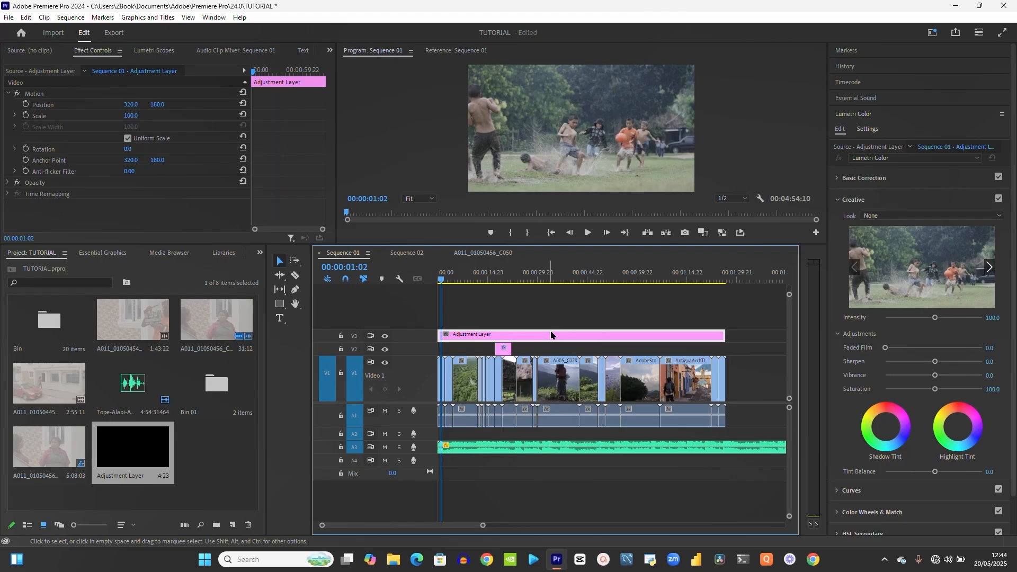
pyautogui.click(544, 275)
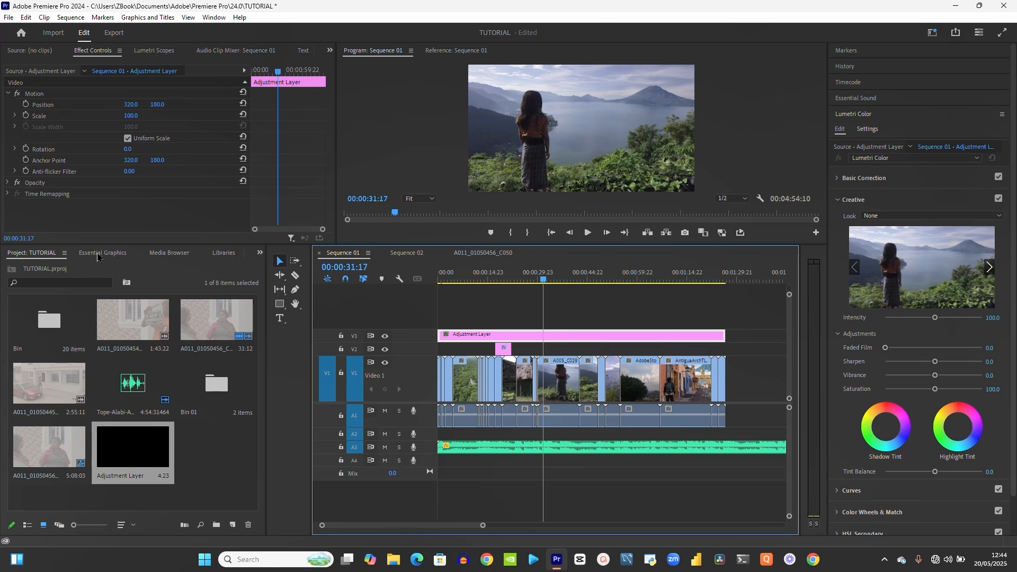
# Apply the Lumetri Color effect to the adjustment layer on V3
pyautogui.click(260, 274)
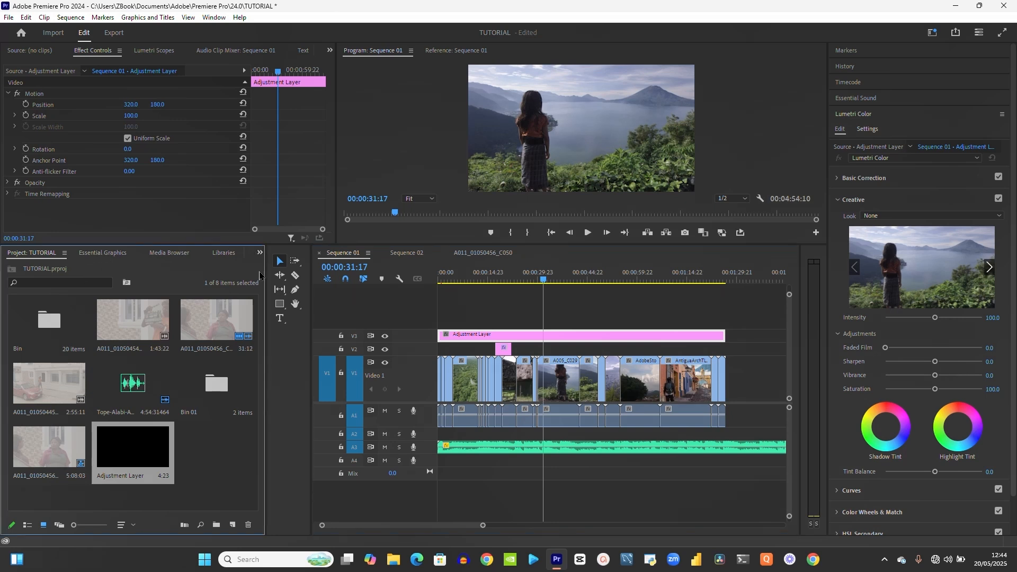
pyautogui.click(260, 253)
pyautogui.click(286, 306)
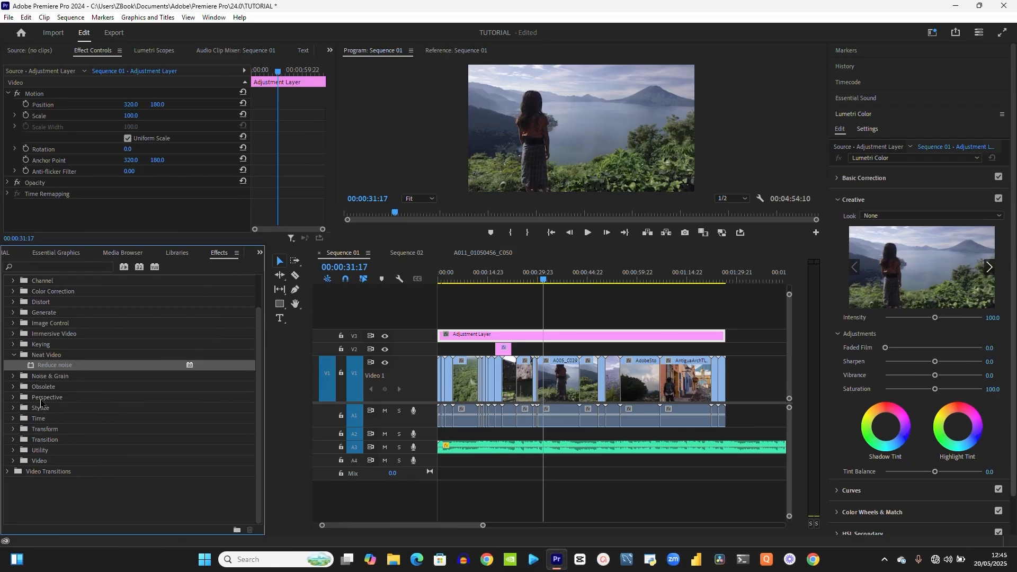
pyautogui.click(14, 355)
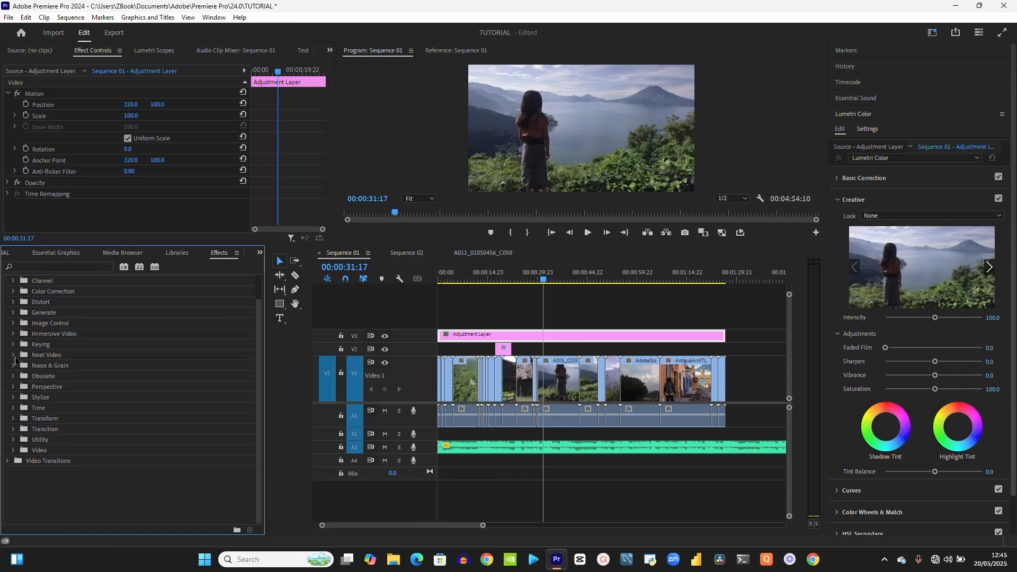
pyautogui.click(13, 292)
pyautogui.moveTo(52, 335); pyautogui.dragTo(553, 341)
# Set the adjustment layer's Lumetri Basic Correction Saturation to 300 and preview the grade at 00:01:02:15 and 00:01:16:04
pyautogui.click(563, 274)
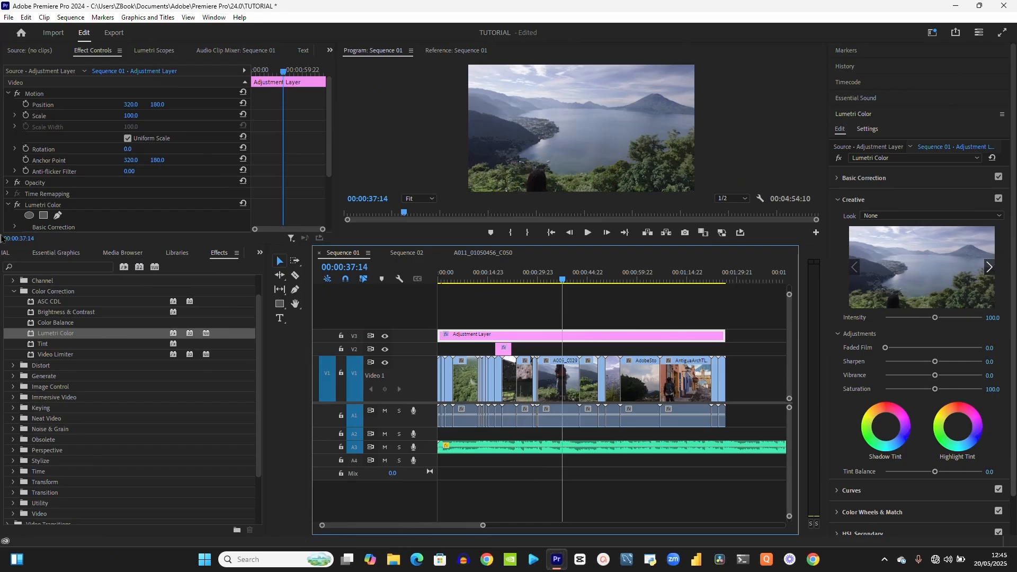
pyautogui.scroll(-1, 96, 187)
pyautogui.click(13, 214)
pyautogui.click(16, 210)
pyautogui.scroll(-6, 128, 190)
pyautogui.scroll(-2, 127, 189)
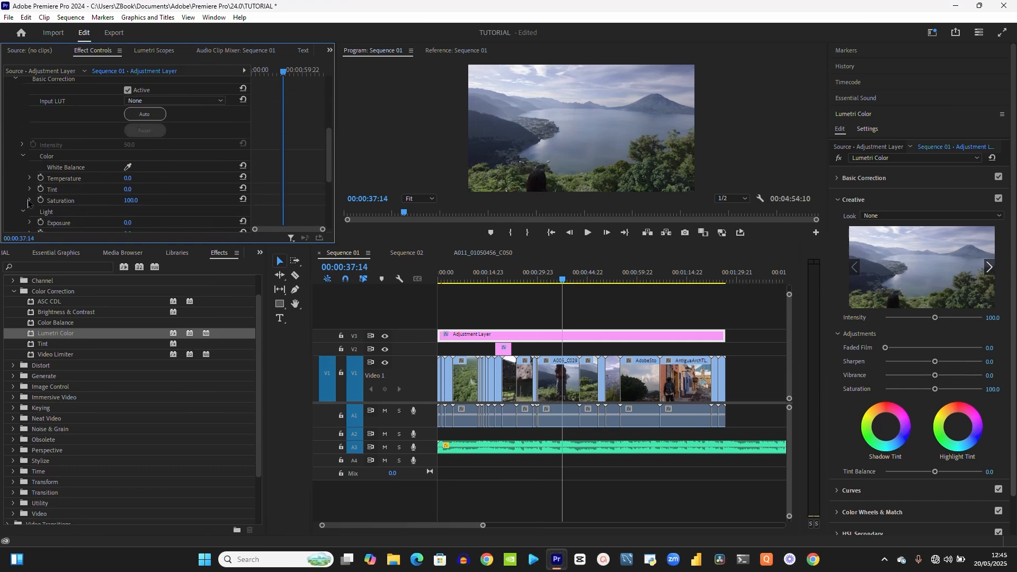
pyautogui.moveTo(130, 200); pyautogui.dragTo(280, 218)
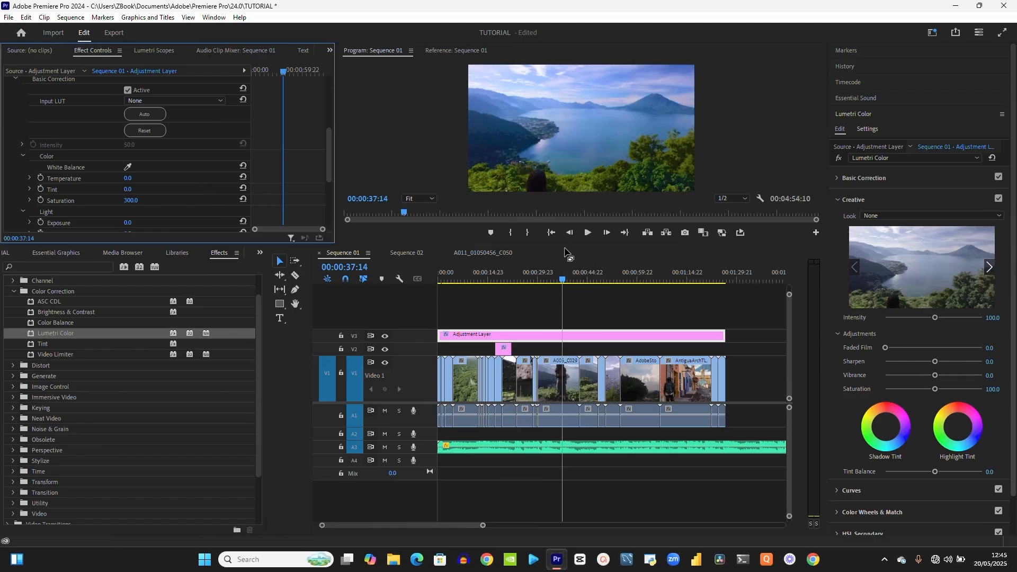
pyautogui.click(647, 271)
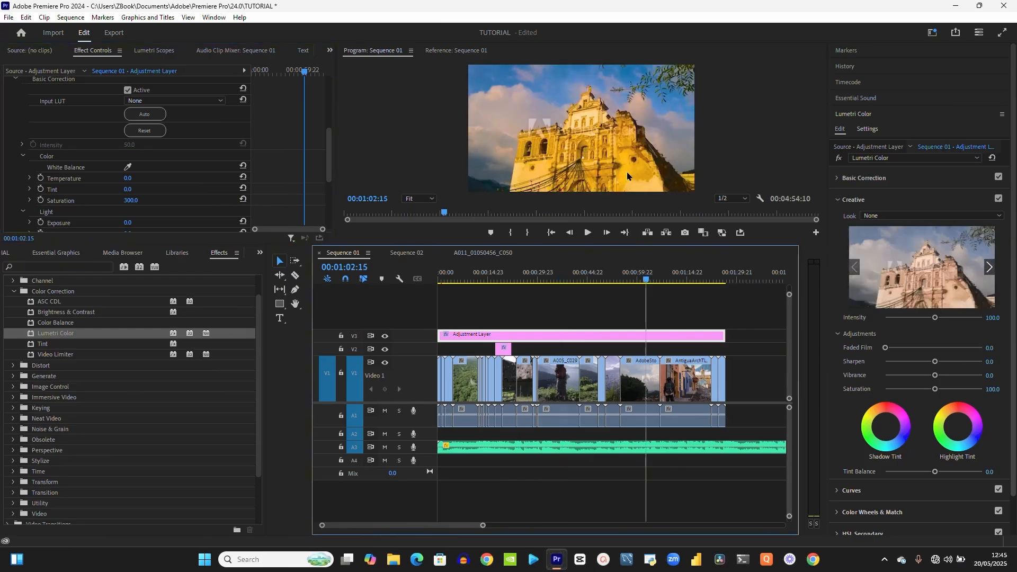
pyautogui.click(692, 273)
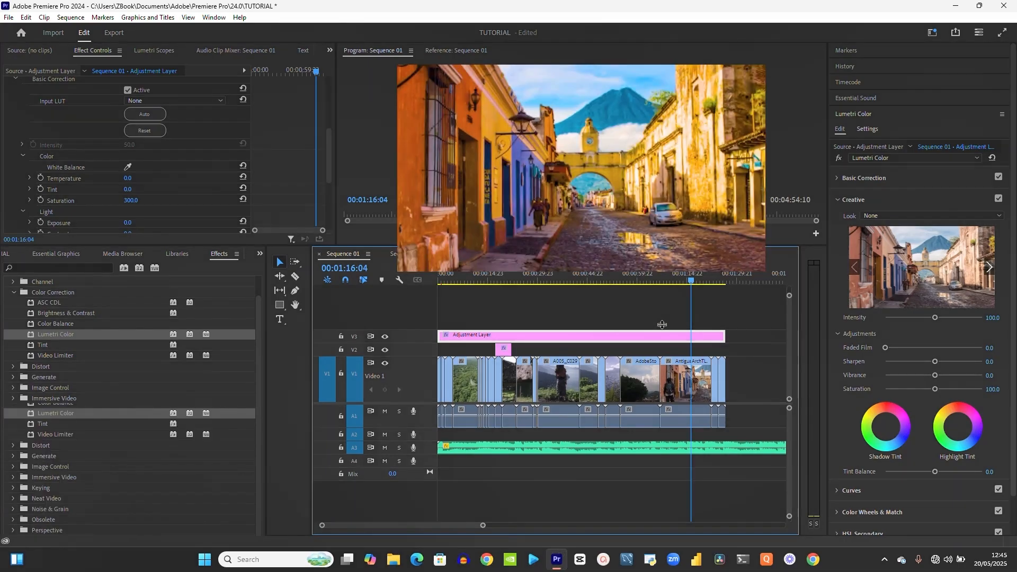
# Enlarge the Program monitor by lowering the boundary with the timeline, and select the AntiguaArchTL.mp4 clip on V1
pyautogui.moveTo(662, 246); pyautogui.dragTo(661, 290)
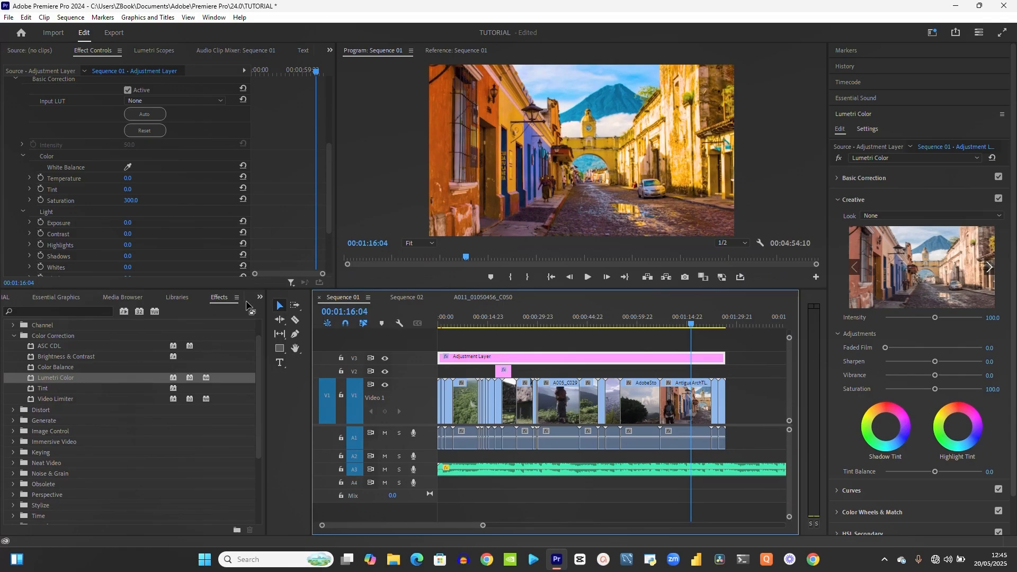
pyautogui.click(884, 560)
pyautogui.click(926, 508)
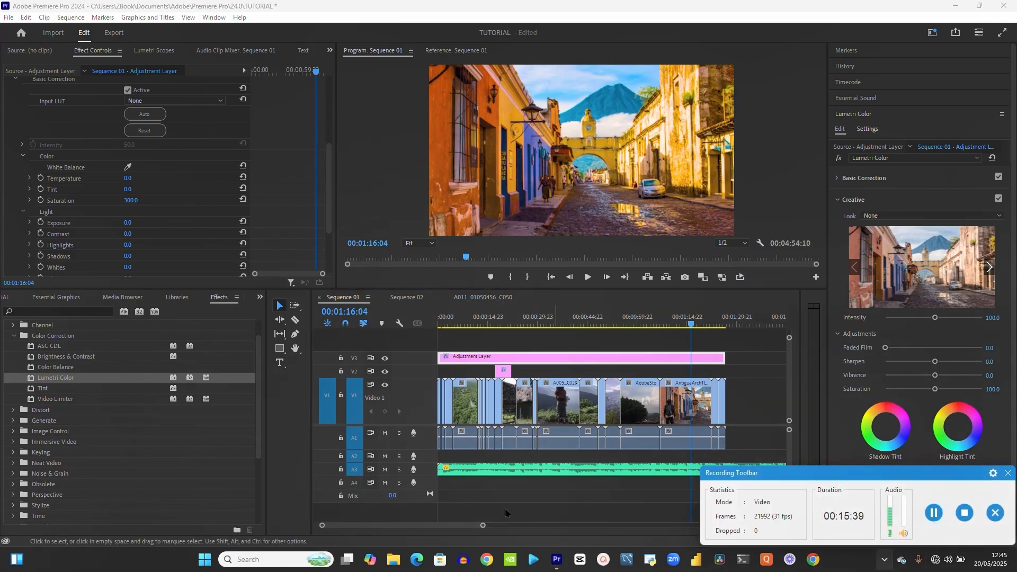
pyautogui.click(90, 370)
pyautogui.click(79, 378)
pyautogui.click(676, 401)
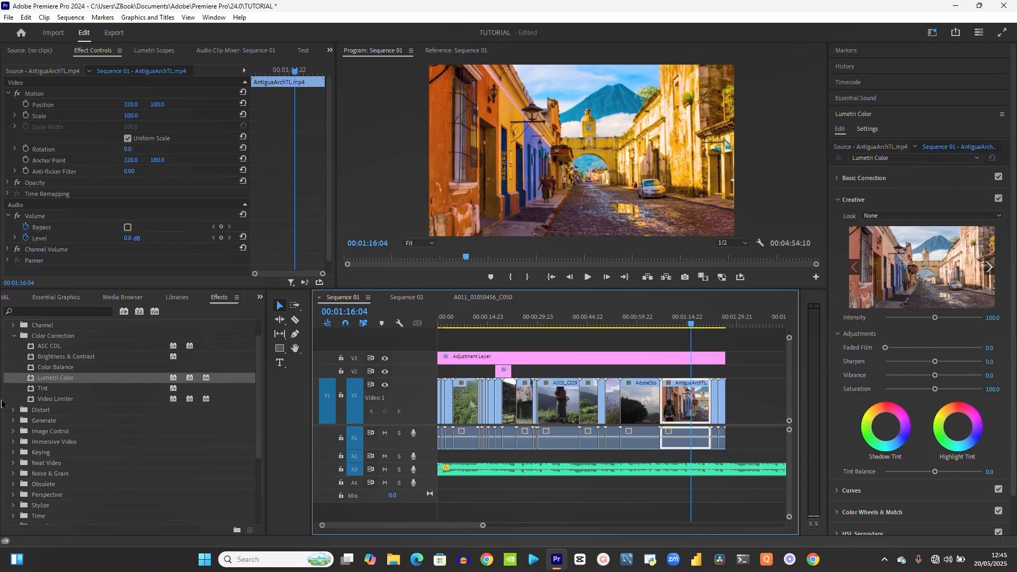
# Collapse the Color Correction effects, look through the Video effects folder and expand the Video Transitions category
pyautogui.click(13, 336)
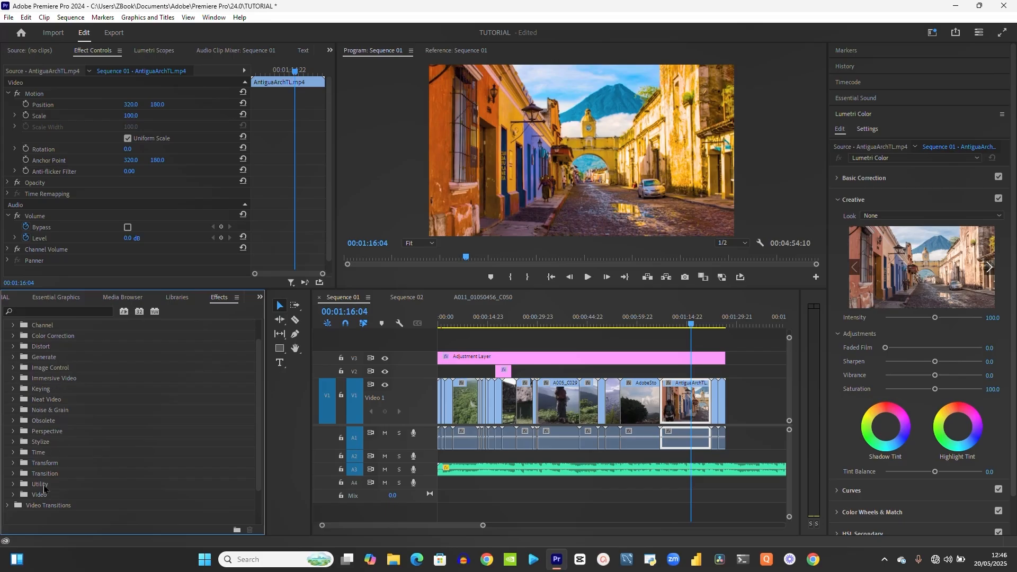
pyautogui.click(15, 498)
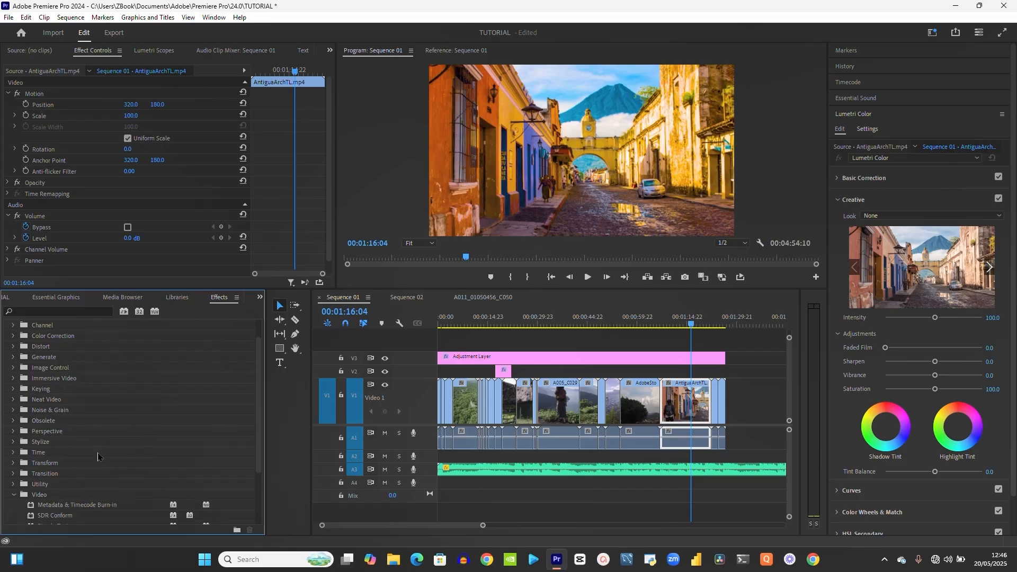
pyautogui.scroll(-1, 98, 457)
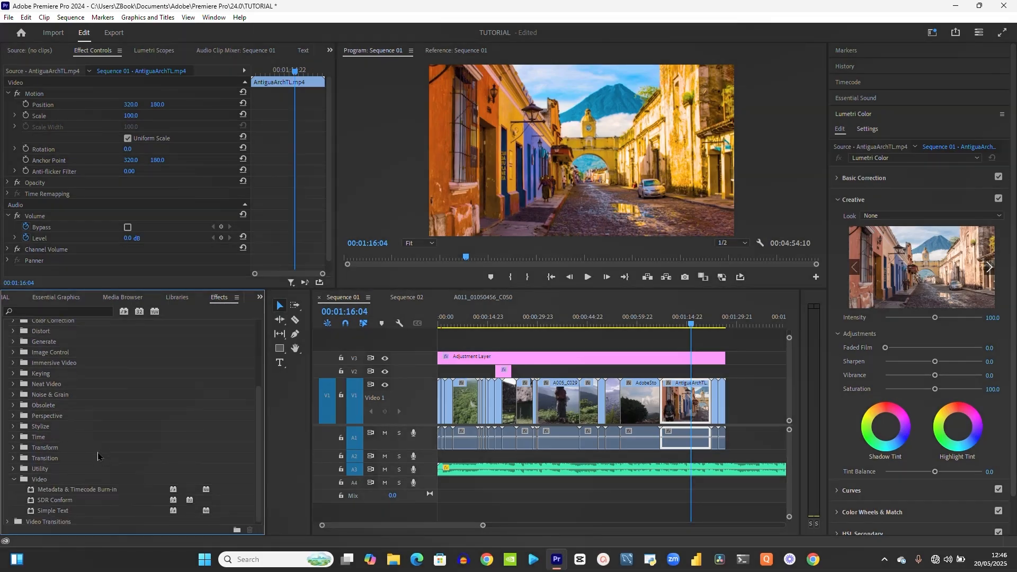
pyautogui.scroll(-1, 98, 457)
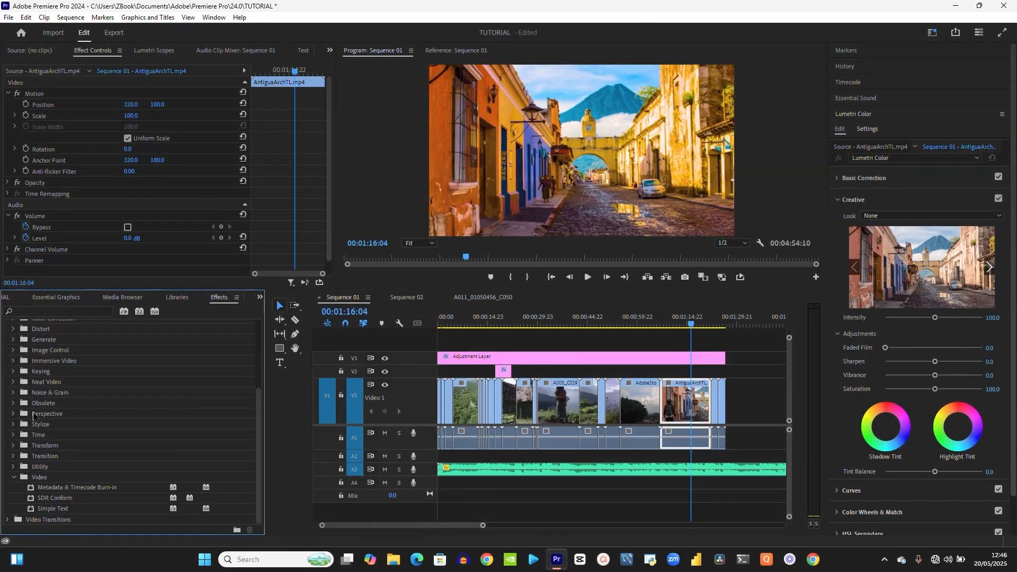
pyautogui.click(6, 522)
pyautogui.scroll(-3, 130, 420)
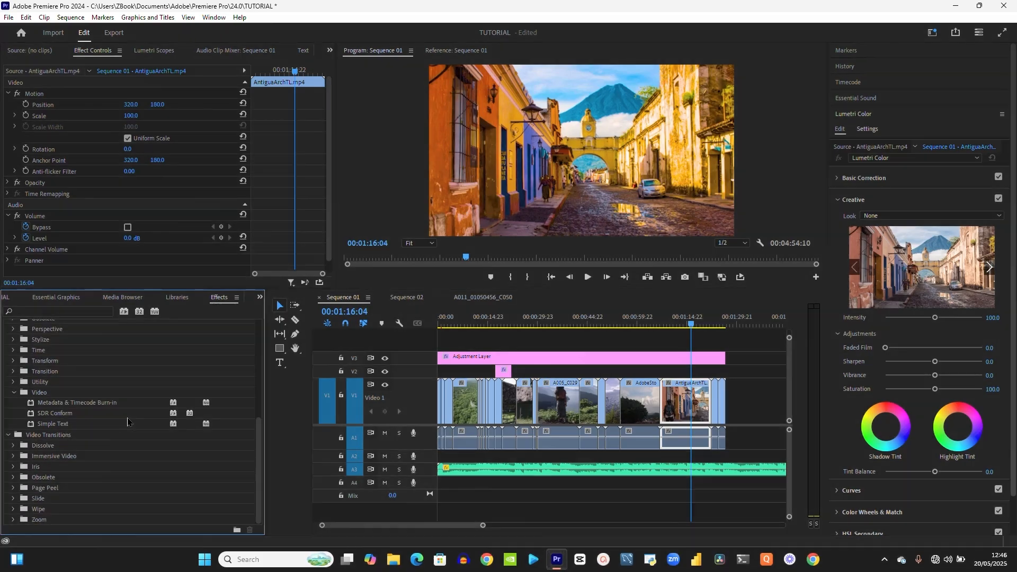
# Apply a Cross Dissolve at the cut between the AdobeStock and AntiguaArchTL clips on V1, around 00:01:07:07, and select it
pyautogui.click(666, 316)
pyautogui.press('=')
pyautogui.press('=')
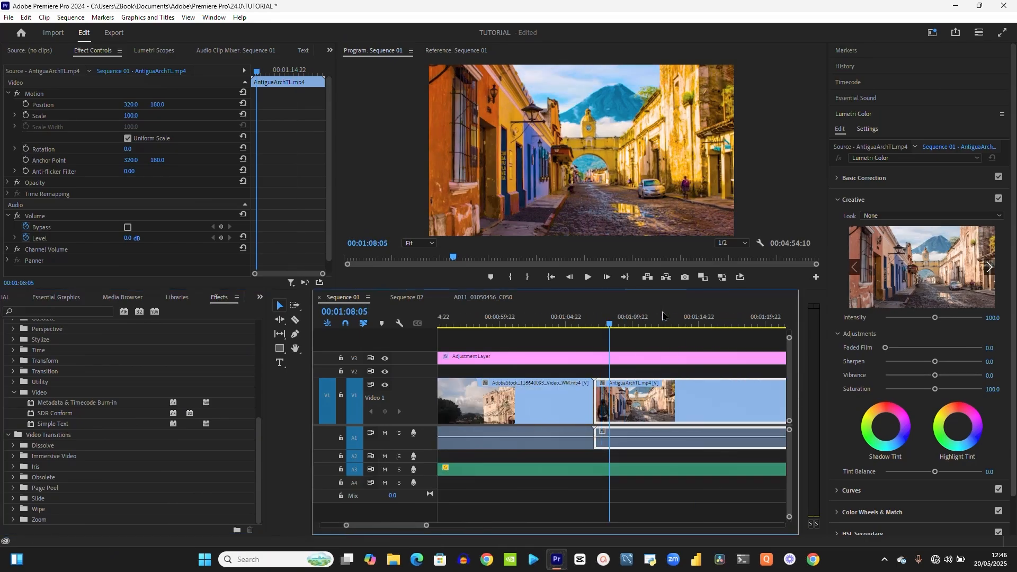
pyautogui.click(597, 317)
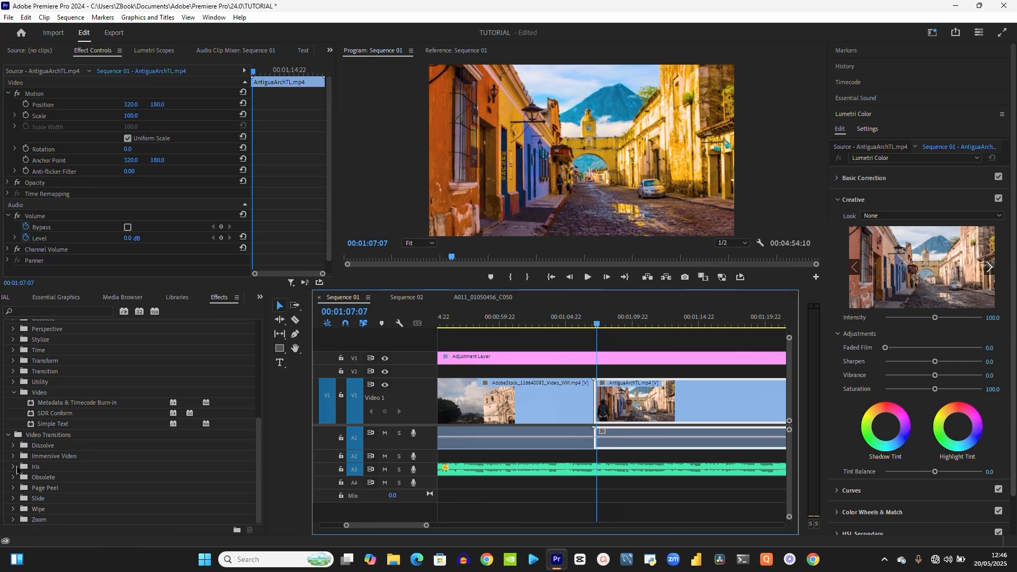
pyautogui.click(13, 445)
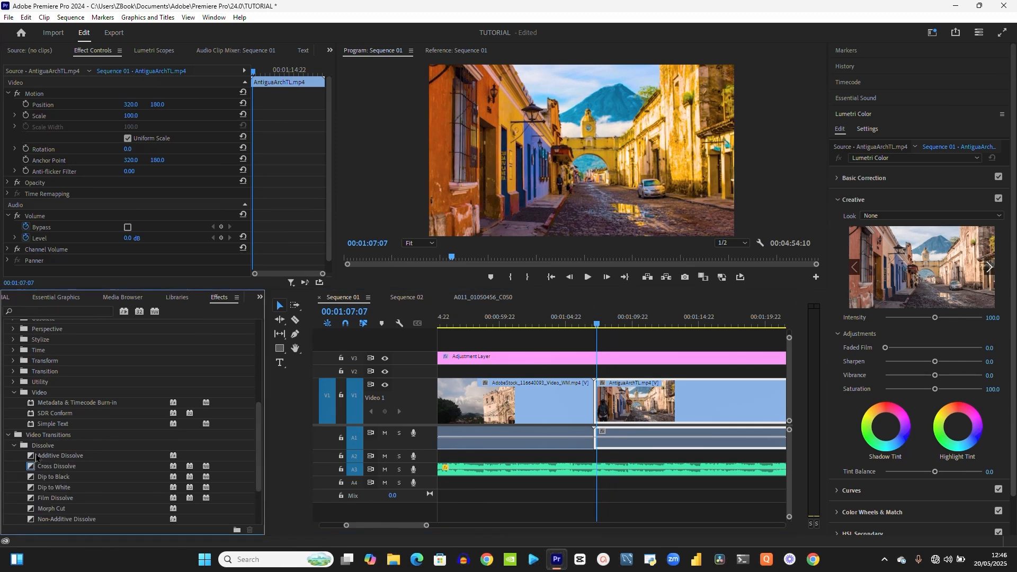
pyautogui.moveTo(43, 466); pyautogui.dragTo(615, 408)
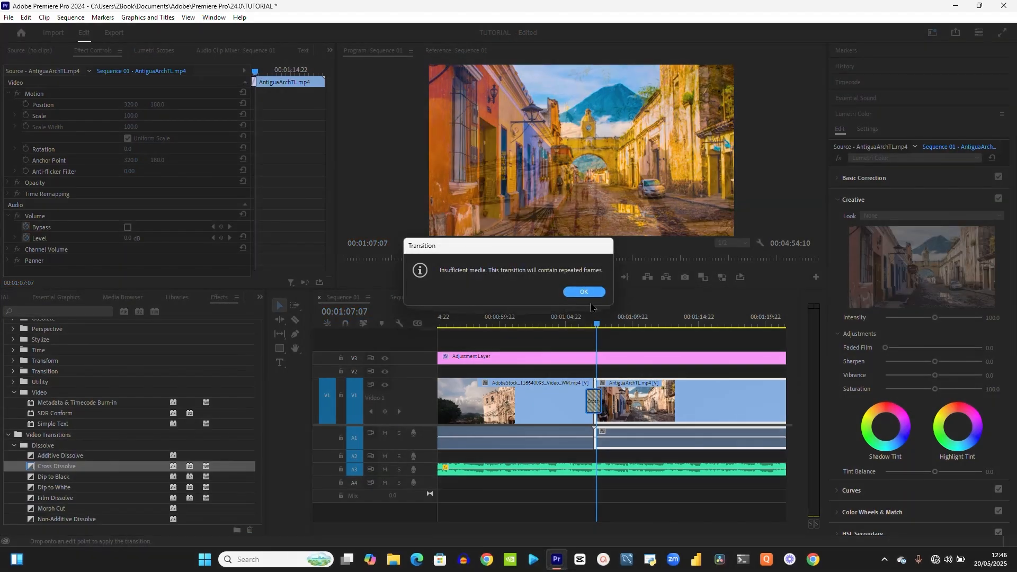
pyautogui.click(584, 291)
pyautogui.click(596, 403)
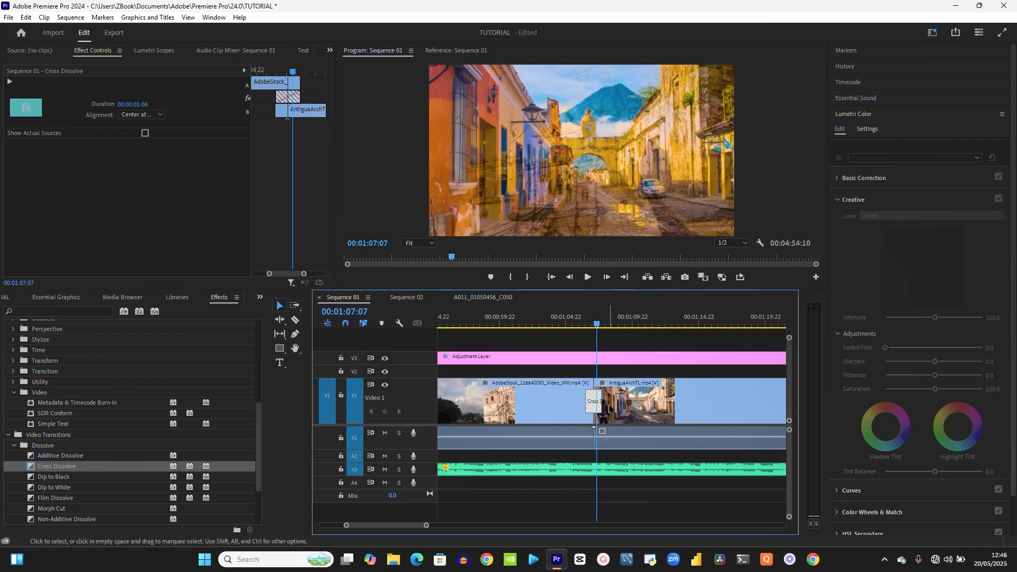
# Stretch the Cross Dissolve outward over both clips and preview it from 00:01:00:20 with track A3 muted
pyautogui.moveTo(600, 403); pyautogui.dragTo(685, 403)
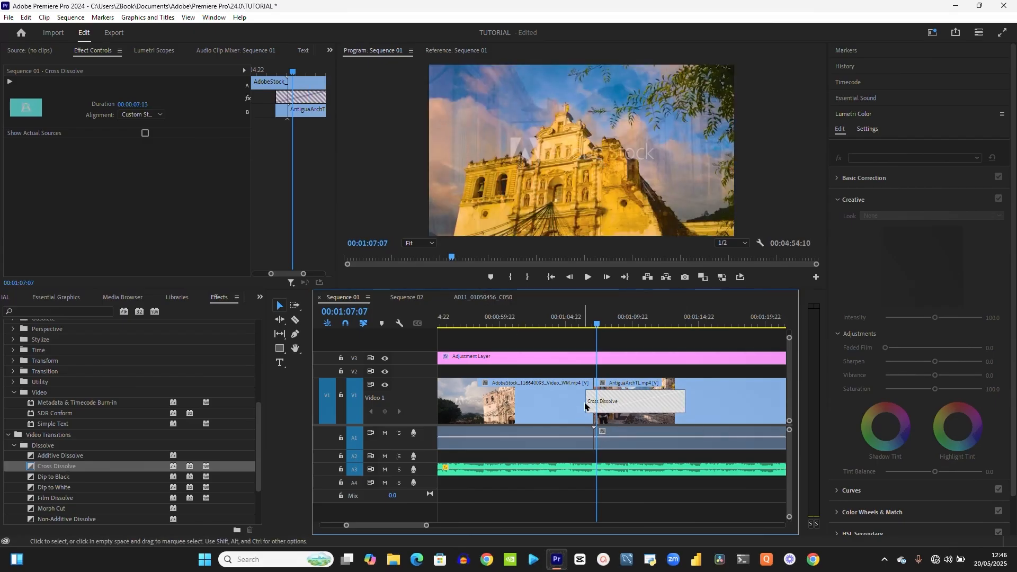
pyautogui.moveTo(586, 408); pyautogui.dragTo(520, 408)
pyautogui.click(512, 321)
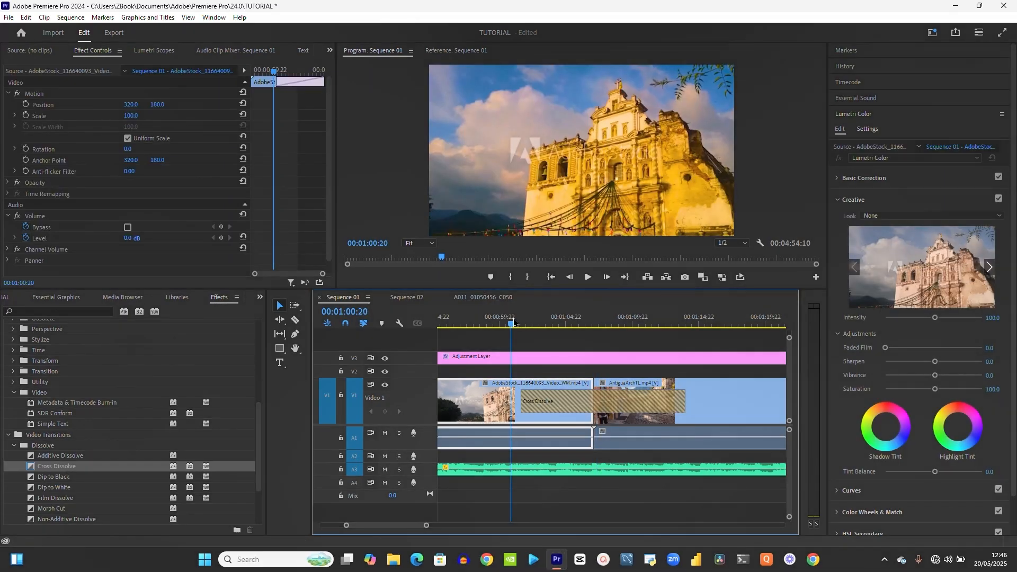
pyautogui.click(384, 469)
pyautogui.press('space')
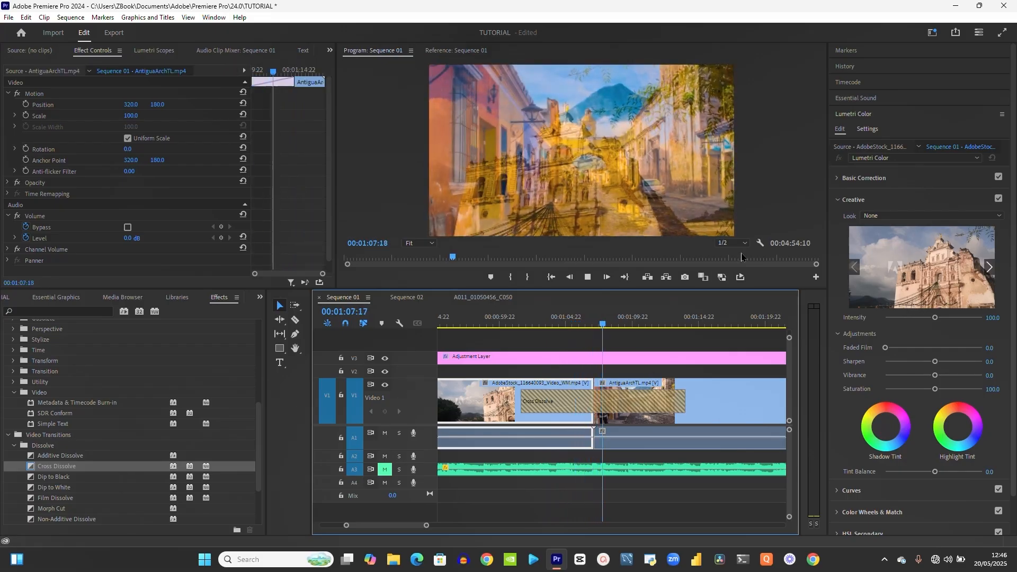
pyautogui.press('space')
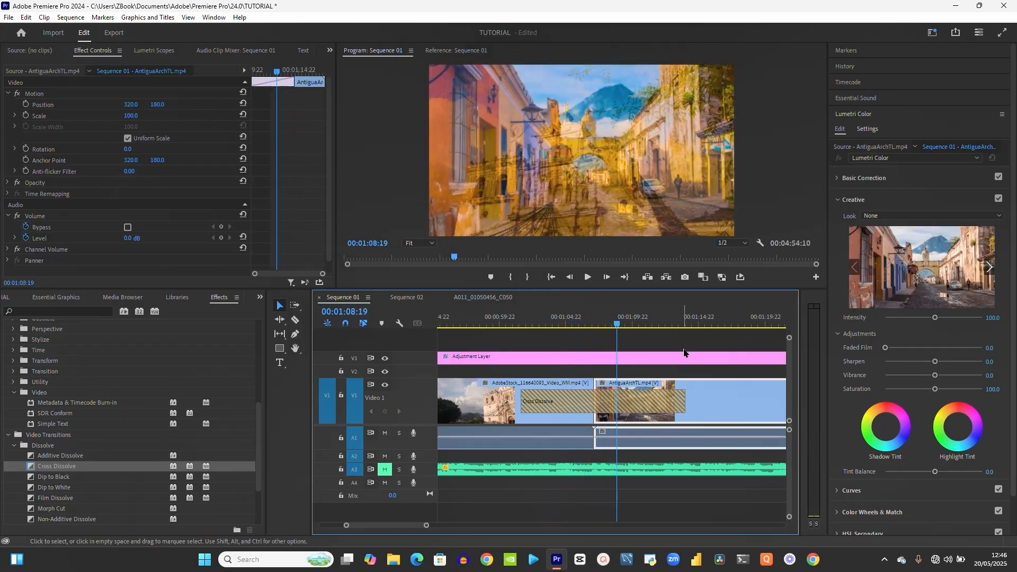
# Set the playback resolution to Full and shorten the Cross Dissolve's duration to 00:00:09:23
pyautogui.click(733, 244)
pyautogui.click(733, 256)
pyautogui.press('space')
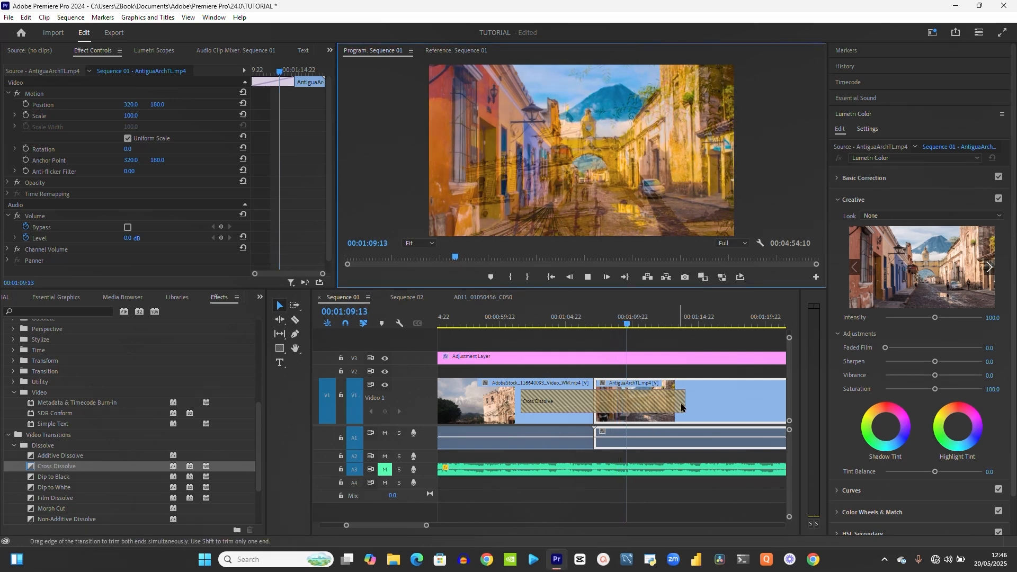
pyautogui.moveTo(682, 406); pyautogui.dragTo(650, 405)
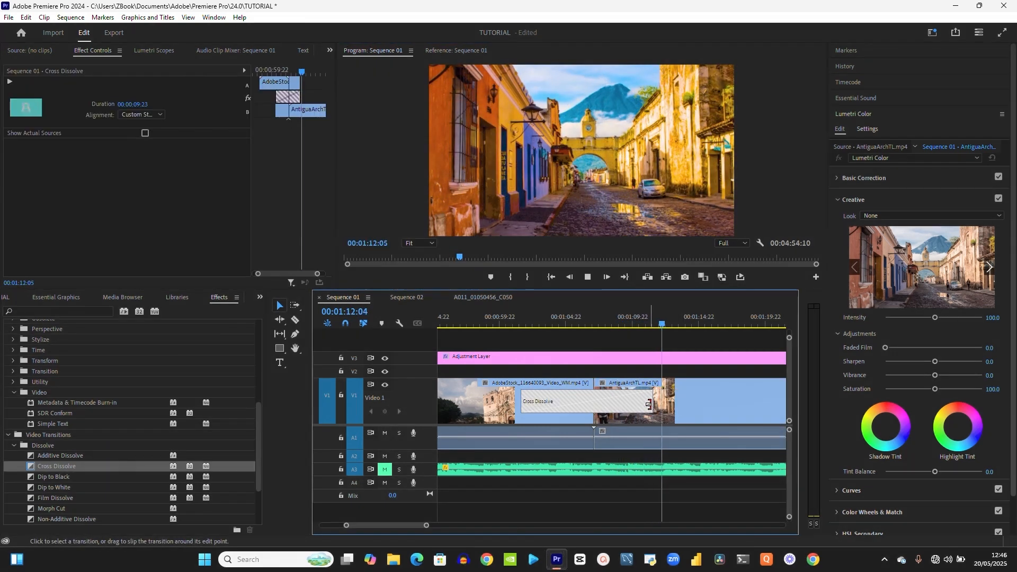
pyautogui.click(634, 385)
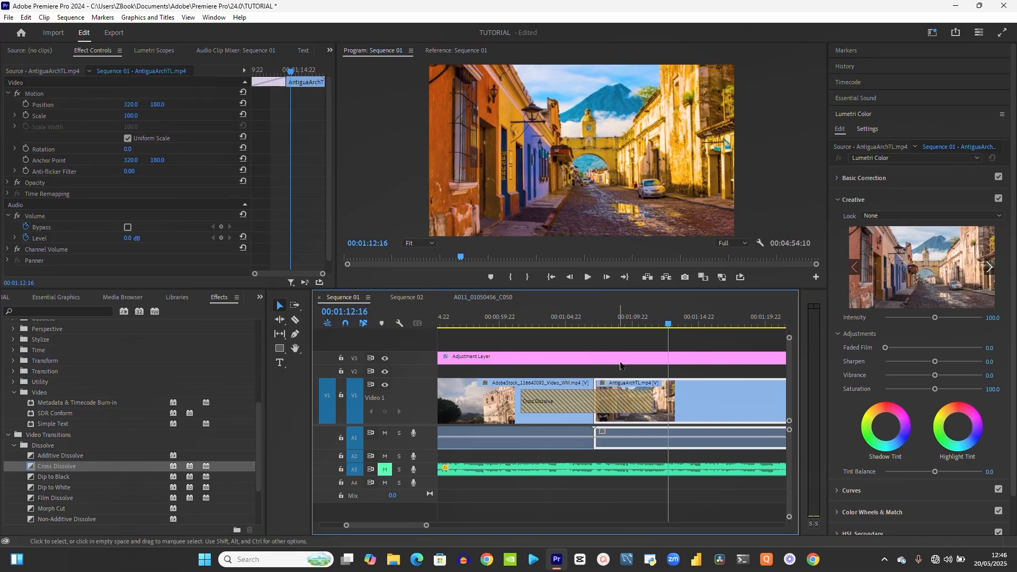
# Apply Dip to Black at the cut between the A005_C049 and A005_C052 clips near 00:00:50:10 and preview it
pyautogui.scroll(-3, 605, 349)
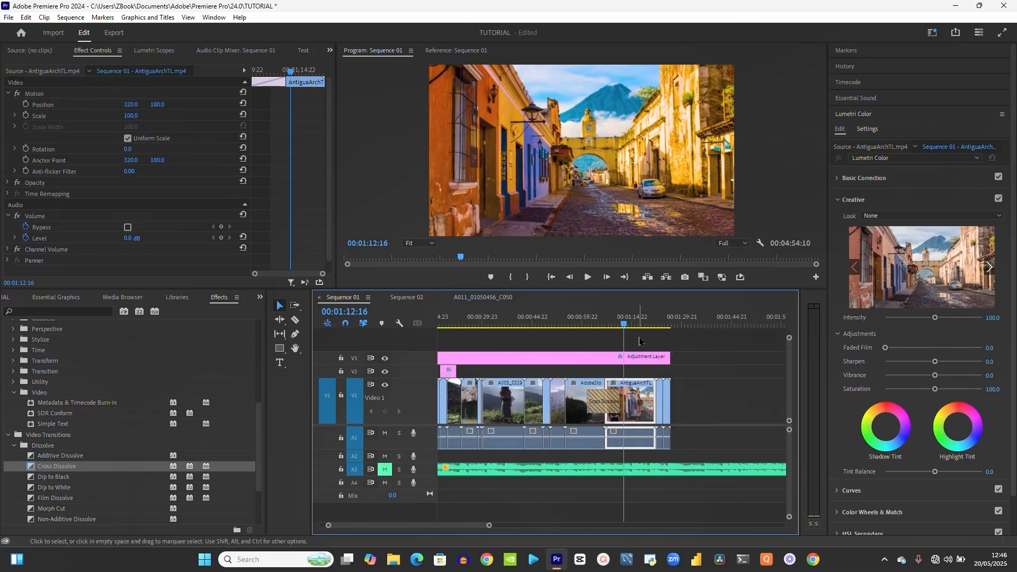
pyautogui.click(563, 319)
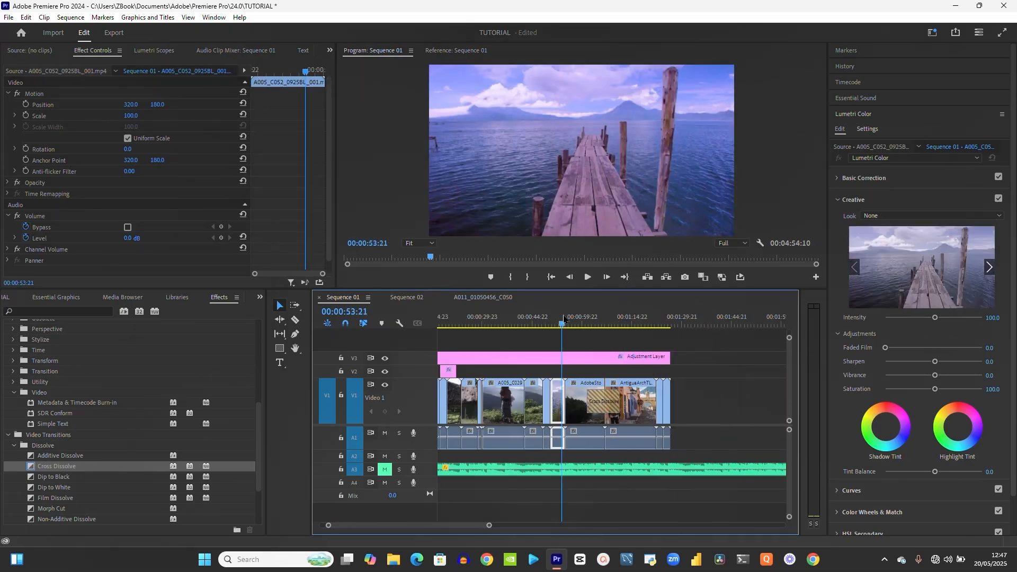
pyautogui.scroll(3, 563, 319)
pyautogui.click(563, 319)
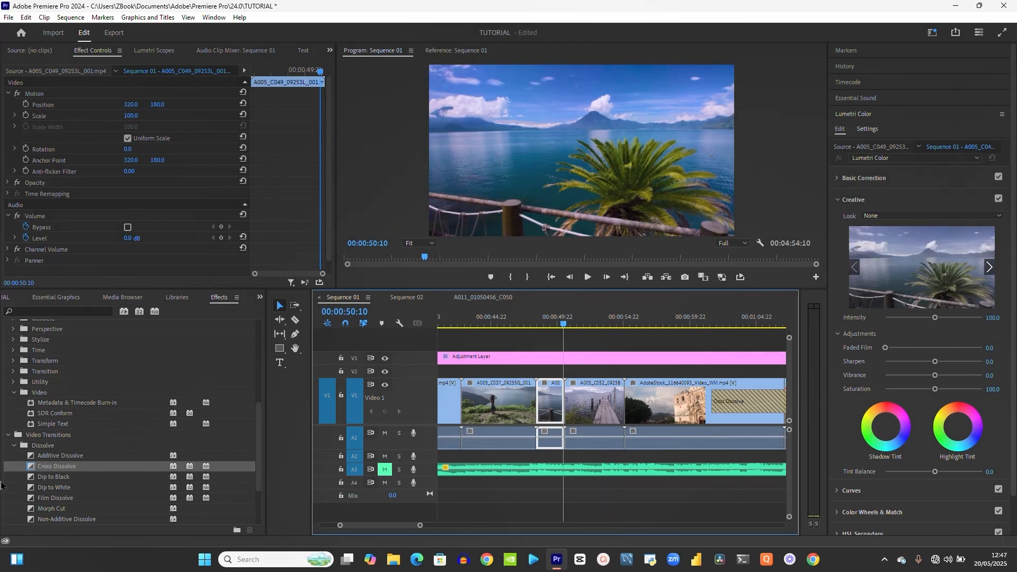
pyautogui.moveTo(62, 483); pyautogui.dragTo(570, 408)
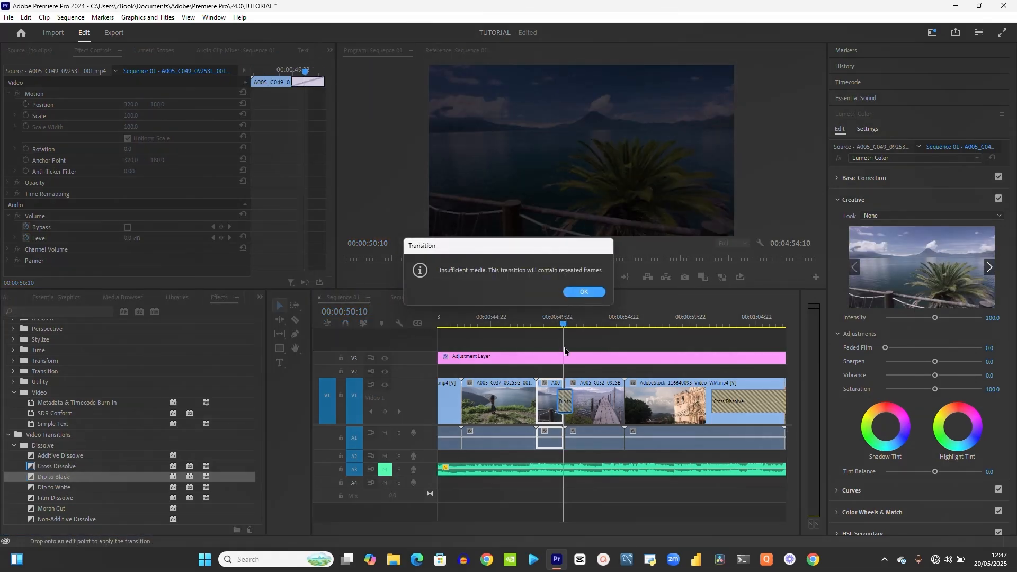
pyautogui.click(581, 291)
pyautogui.press('space')
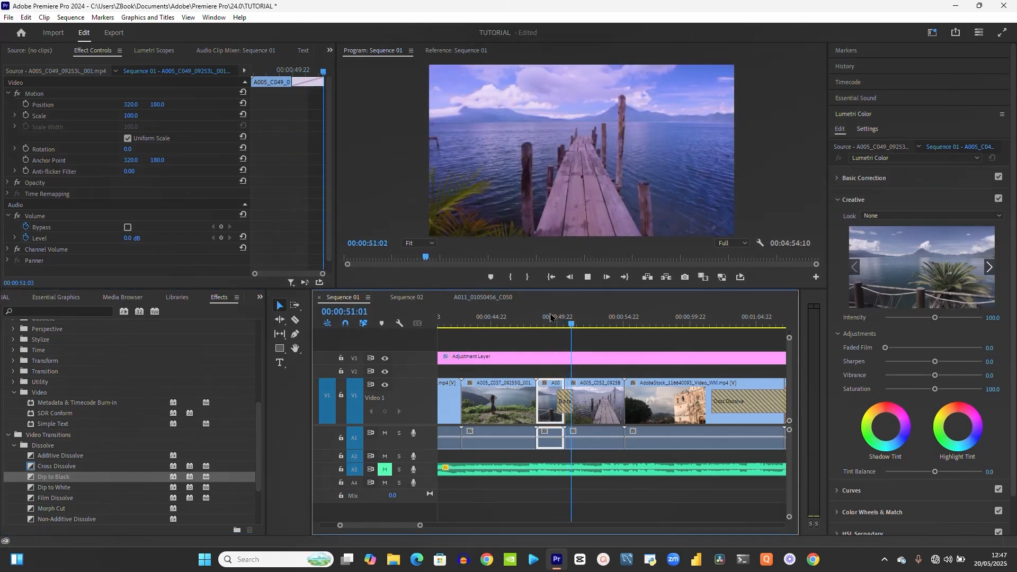
pyautogui.press('space')
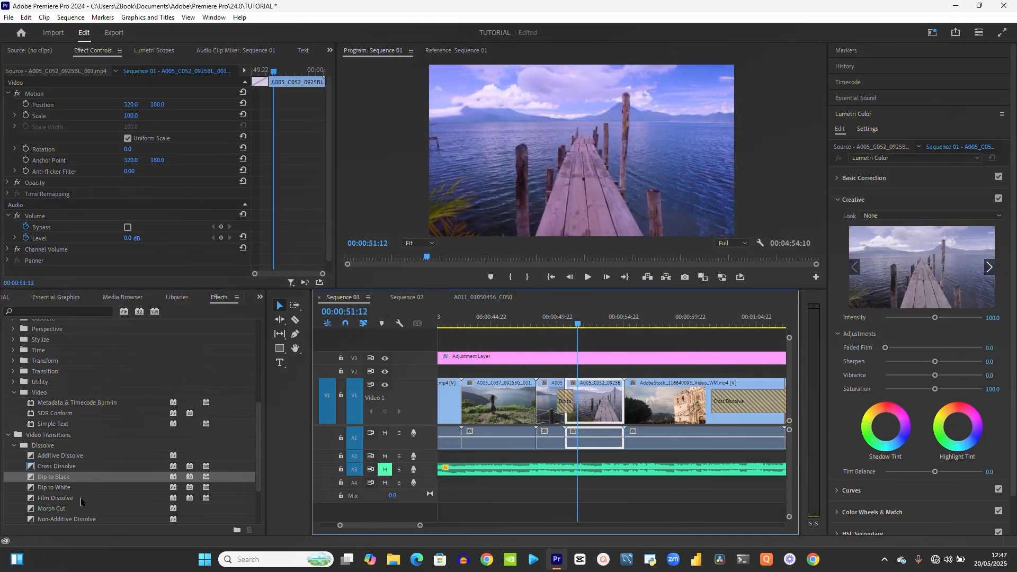
# Apply the Iris Cross transition at the cut between the A005_C037 and A005_C049 clips on V1 and preview it
pyautogui.scroll(-4, 81, 501)
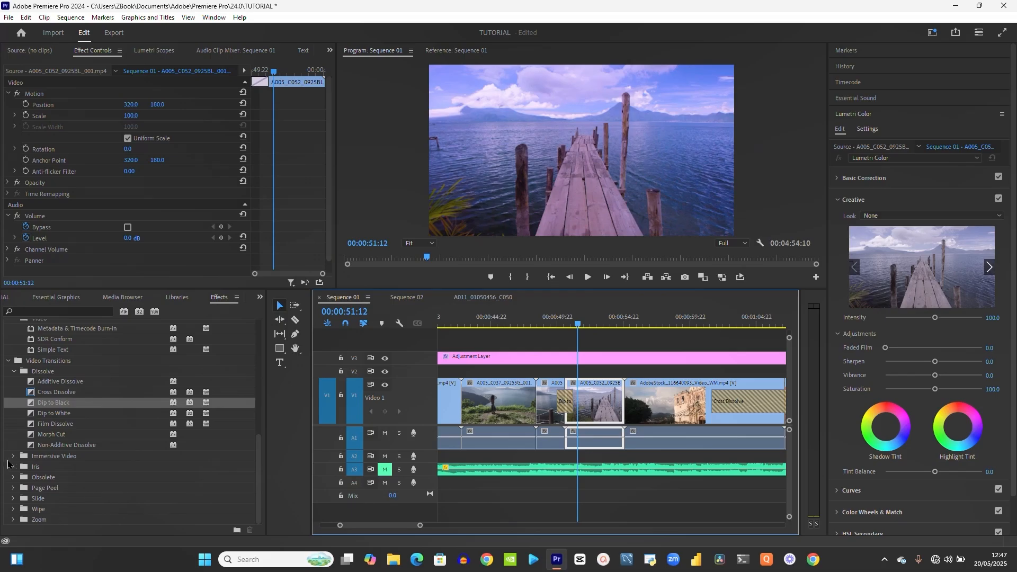
pyautogui.click(12, 467)
pyautogui.scroll(-1, 16, 466)
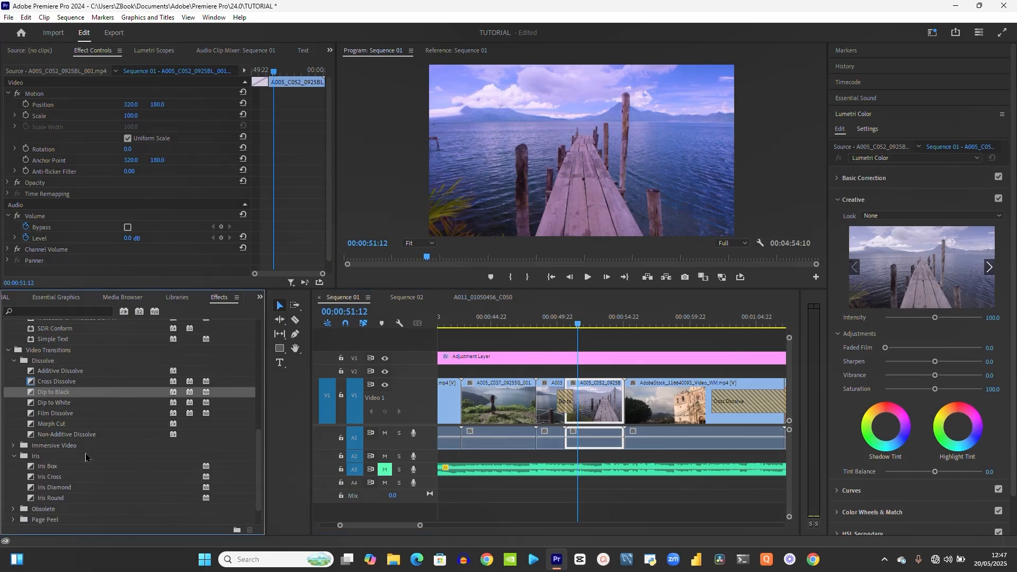
pyautogui.click(531, 321)
pyautogui.moveTo(163, 459); pyautogui.dragTo(534, 404)
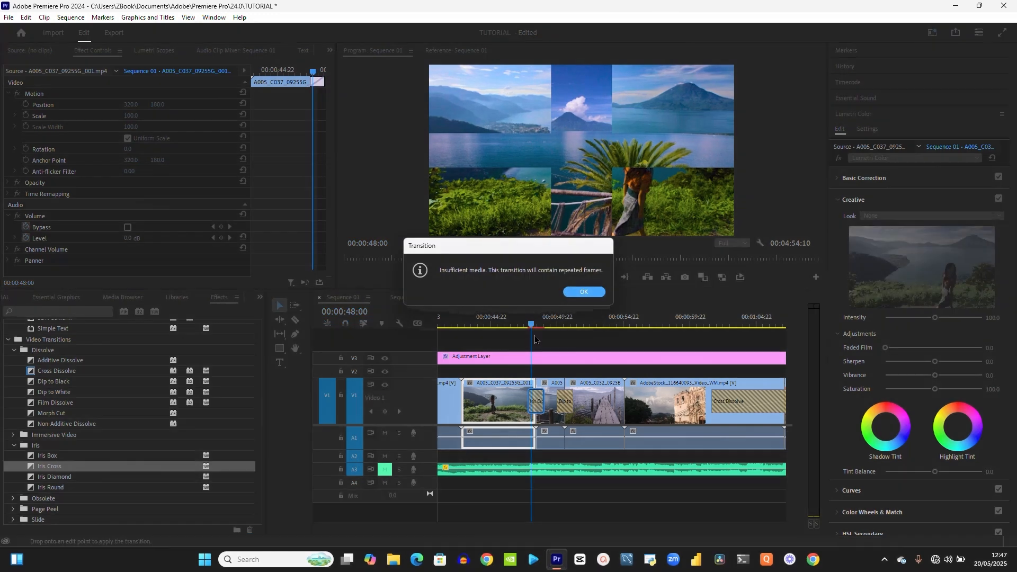
pyautogui.click(585, 292)
pyautogui.click(524, 318)
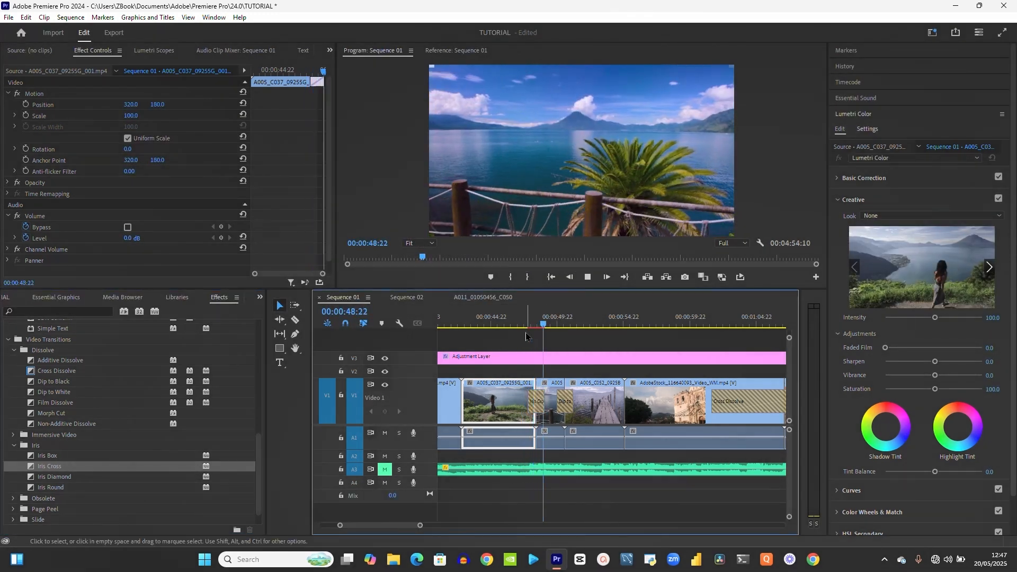
# Apply the Iris Round transition at the cut between the A005_C029 and A005_C037 clips near 00:00:42:14 and preview it
pyautogui.click(460, 324)
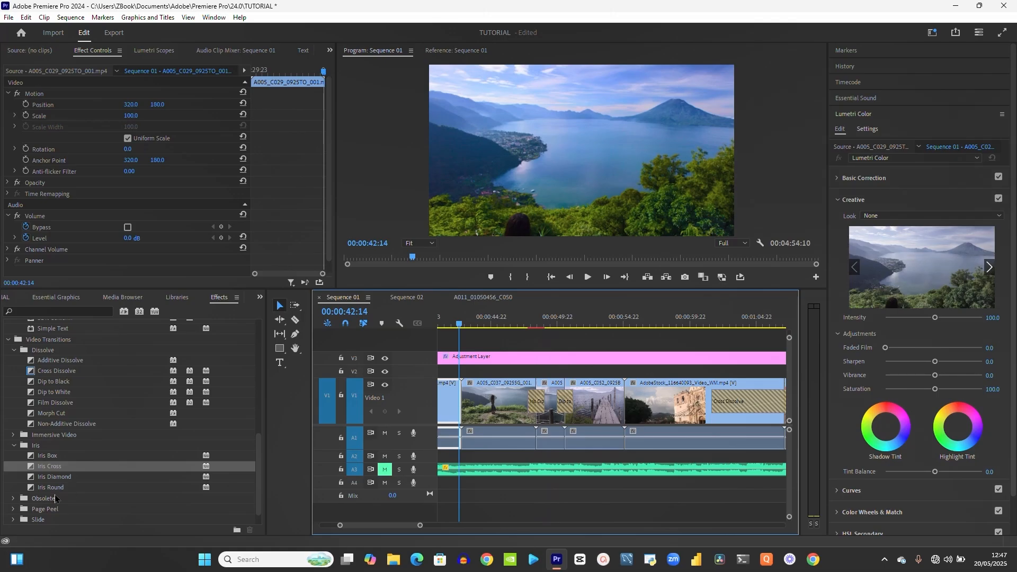
pyautogui.click(50, 490)
pyautogui.moveTo(50, 490); pyautogui.dragTo(557, 414)
pyautogui.click(582, 293)
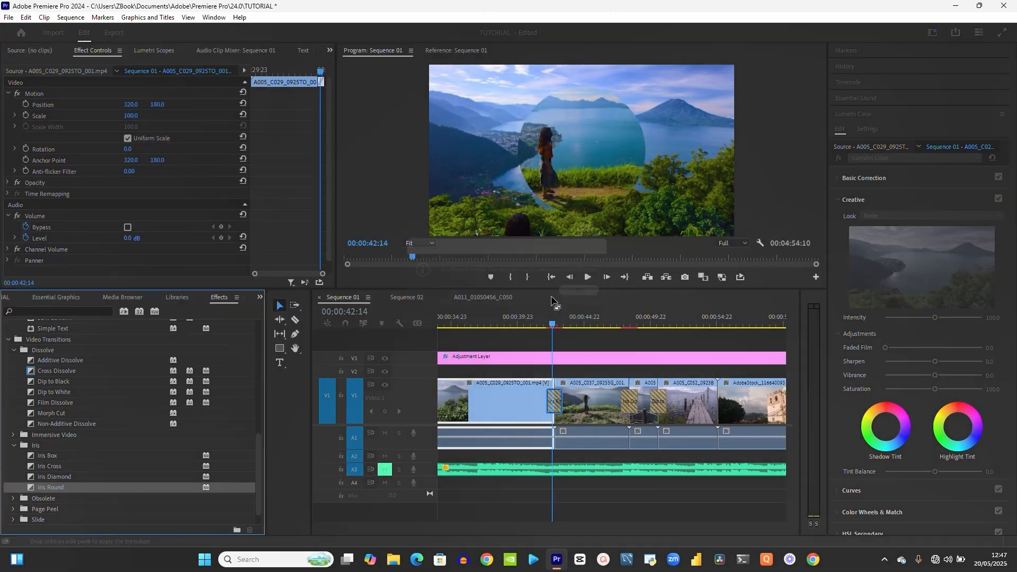
pyautogui.click(539, 319)
pyautogui.press('space')
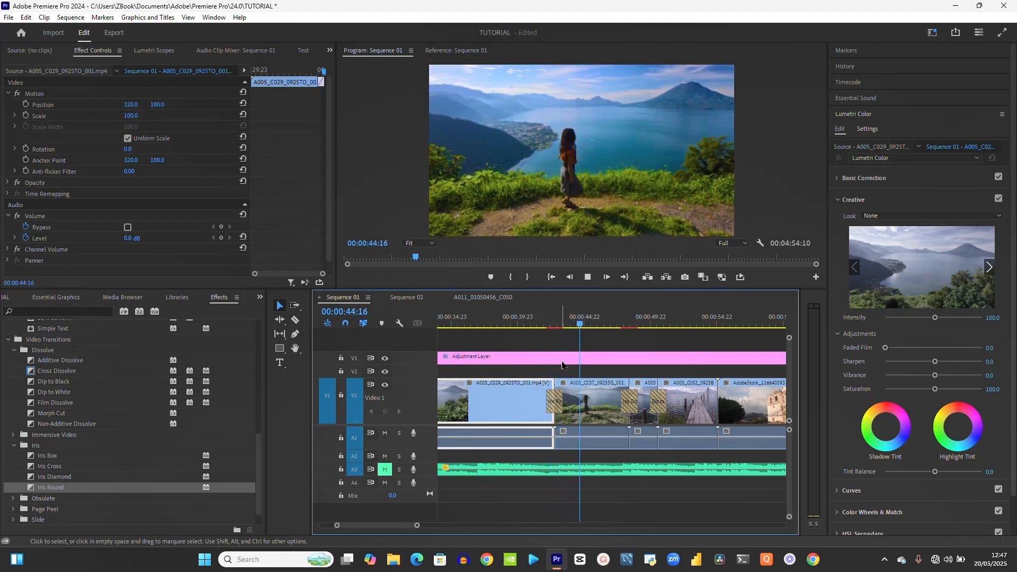
pyautogui.press('space')
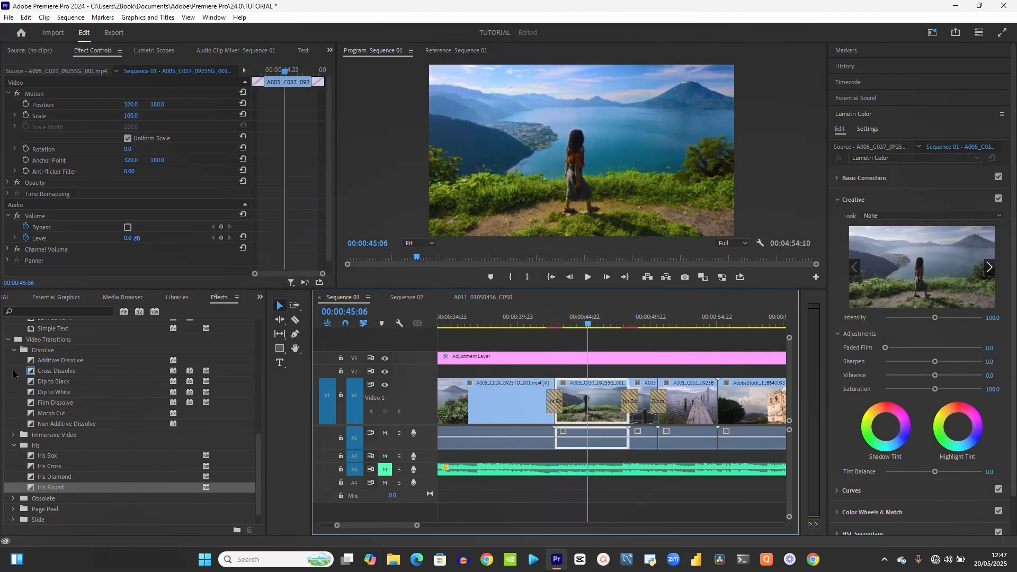
# Collapse the Dissolve and Iris transition folders and expand the Wipe folder to view its transitions
pyautogui.click(14, 350)
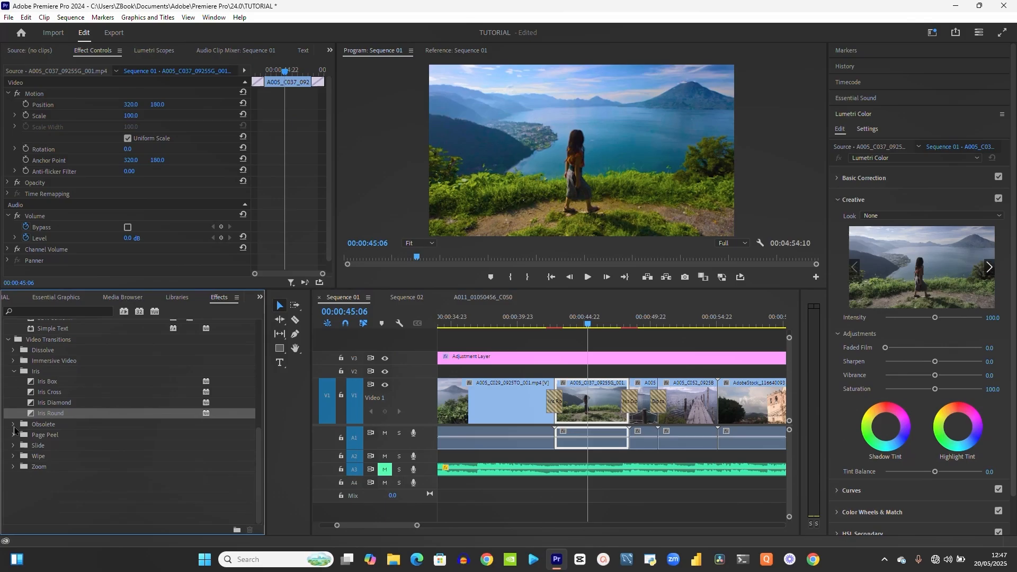
pyautogui.click(13, 371)
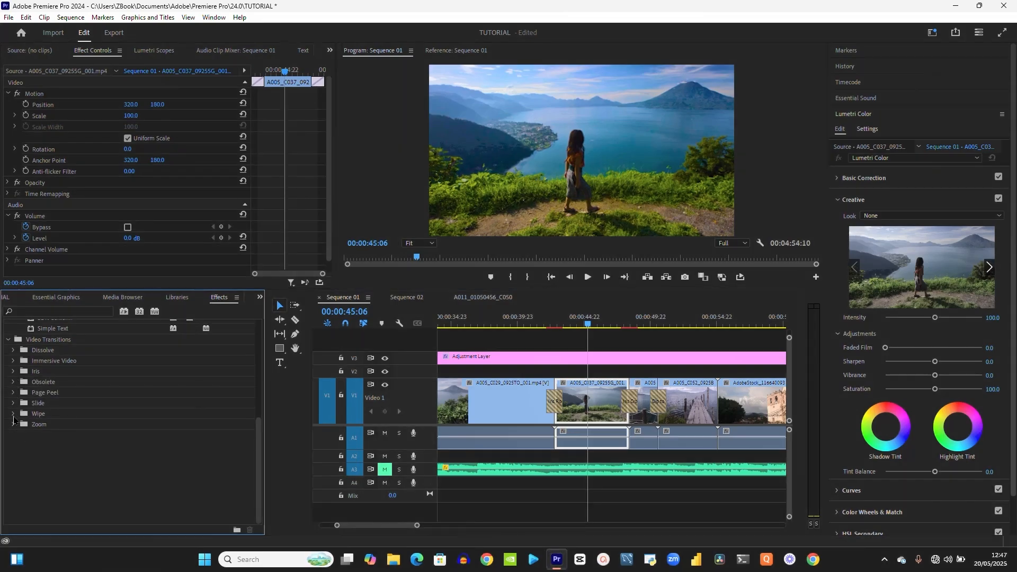
pyautogui.click(13, 414)
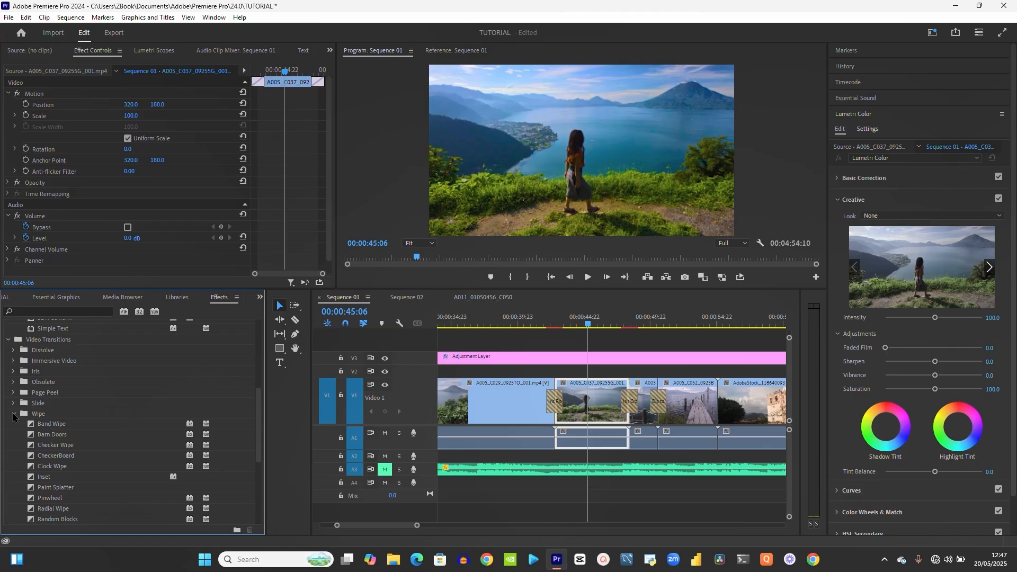
# Collapse the Video Transitions, Video Effects and Audio Transitions categories in the effects library, and enlarge the Program Monitor by shrinking the timeline area's height
pyautogui.scroll(3, 20, 414)
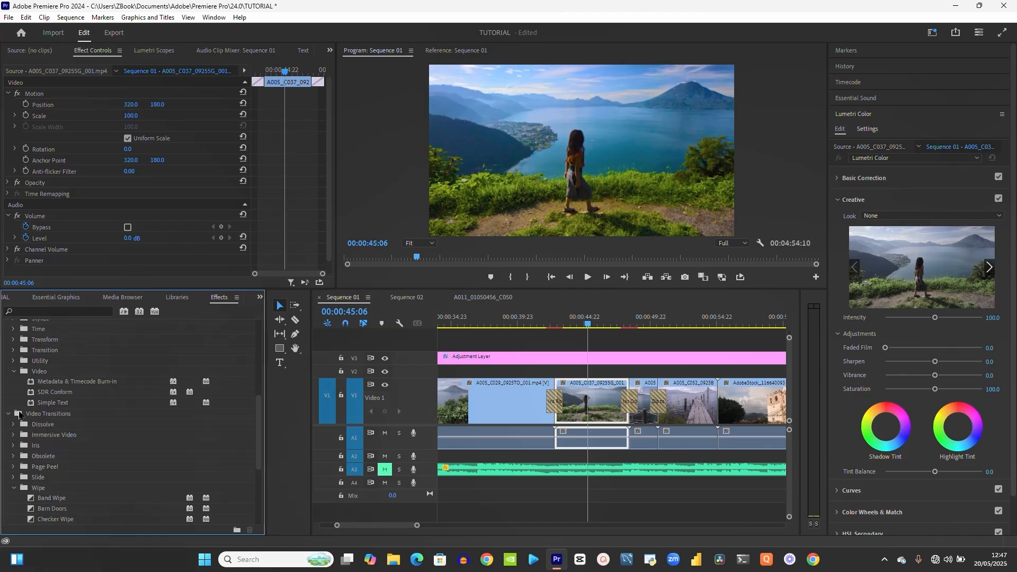
pyautogui.click(14, 373)
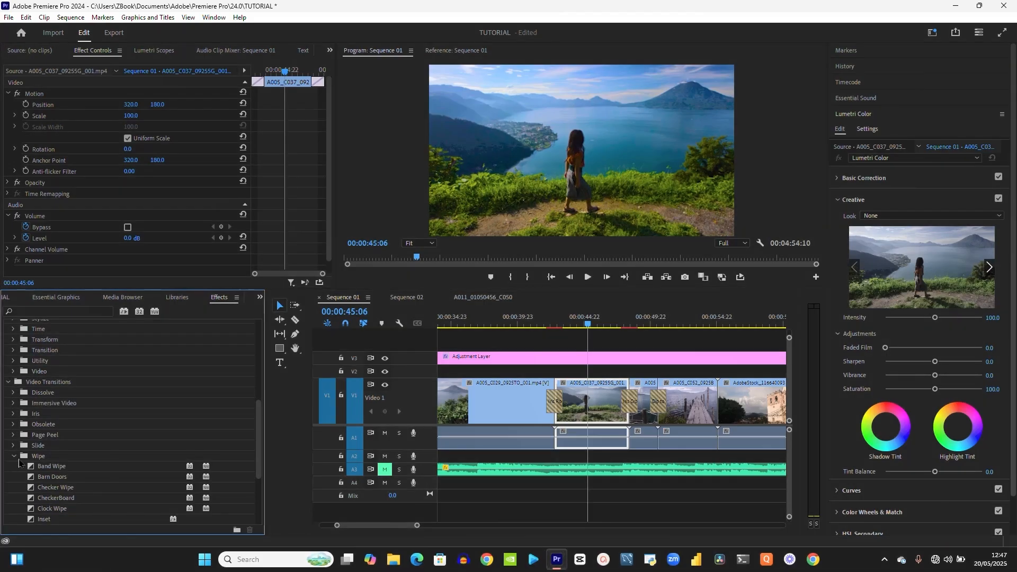
pyautogui.click(8, 382)
pyautogui.scroll(1, 25, 431)
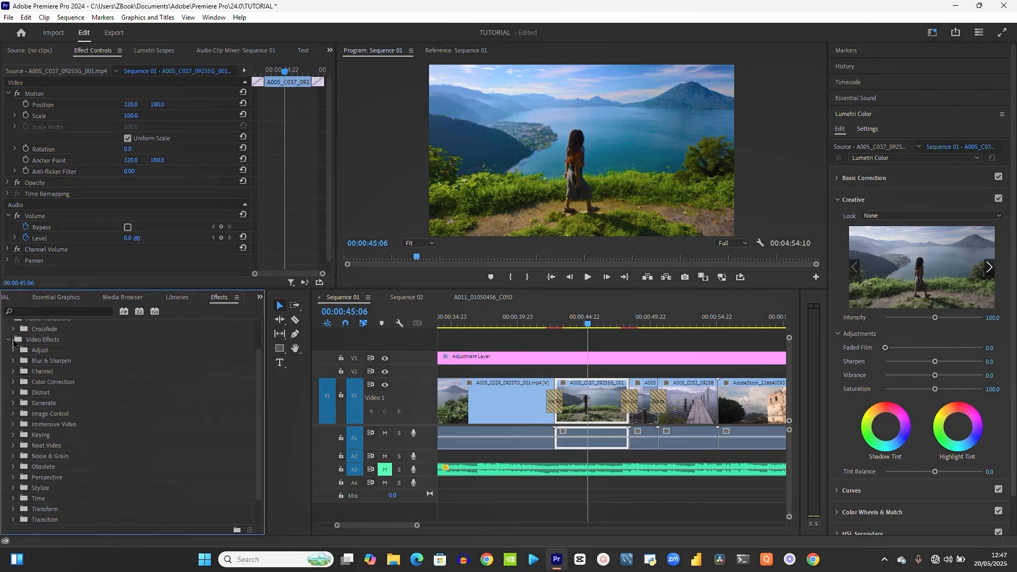
pyautogui.click(9, 339)
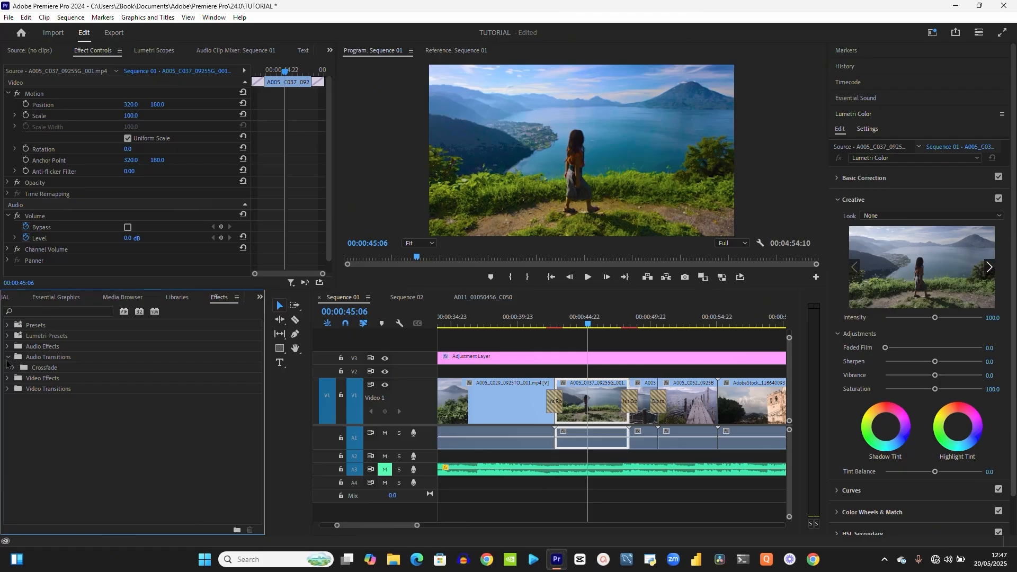
pyautogui.click(7, 357)
pyautogui.moveTo(144, 291); pyautogui.dragTo(144, 418)
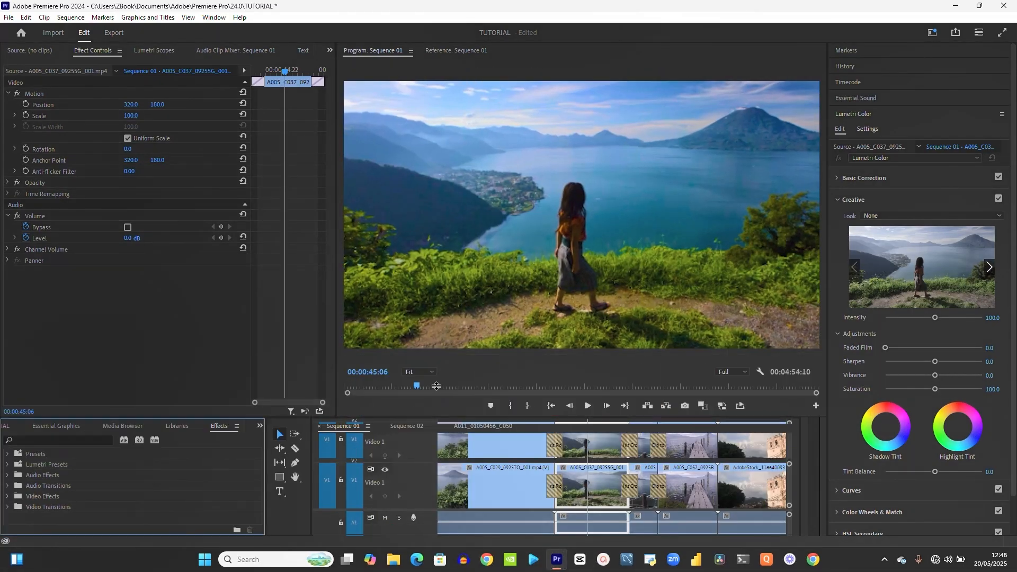
# Resize the workspace panels to give a taller, wider timeline, a larger program monitor area and a narrower Lumetri Color panel
pyautogui.moveTo(485, 418); pyautogui.dragTo(485, 378)
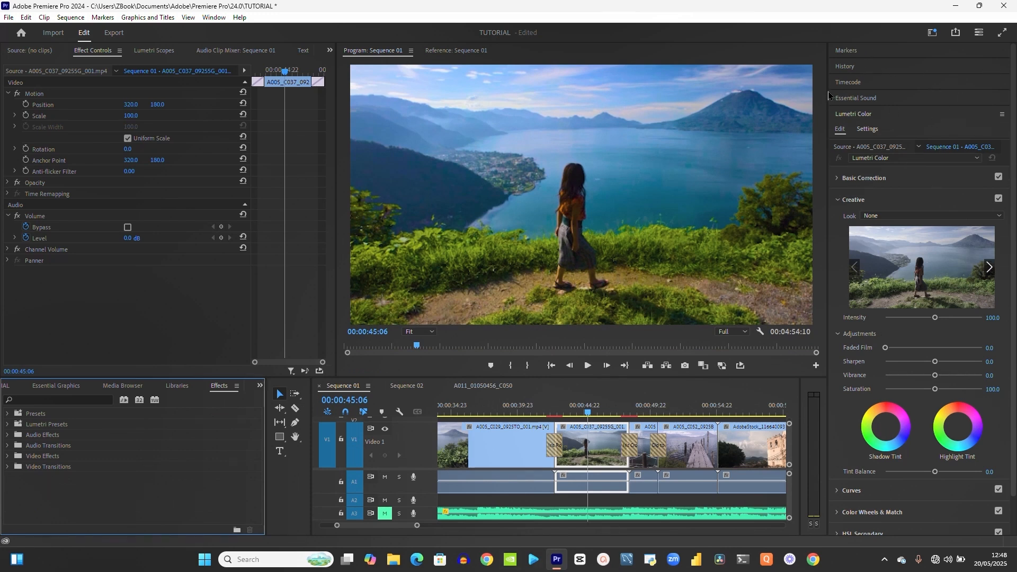
pyautogui.moveTo(829, 95); pyautogui.dragTo(937, 214)
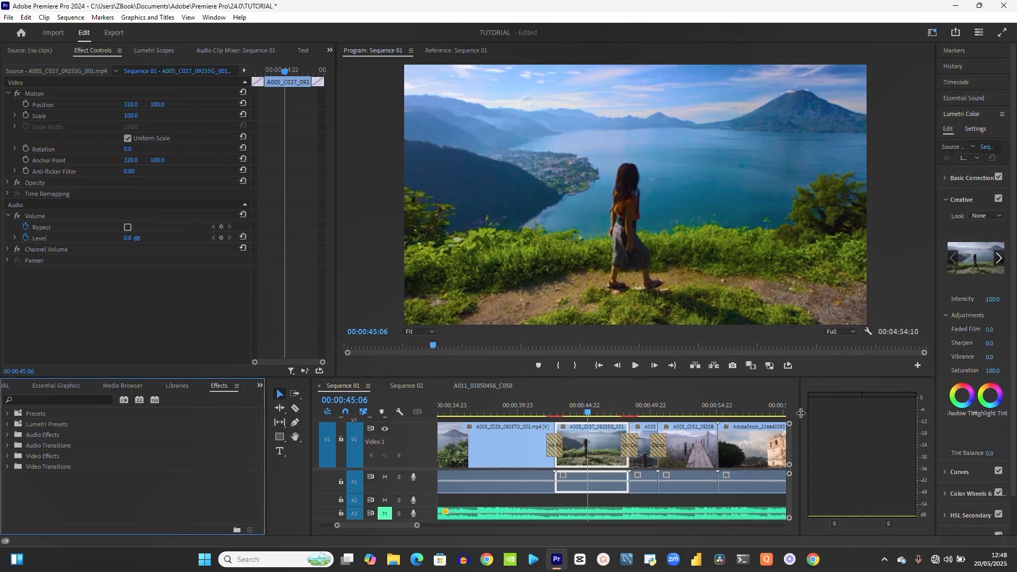
pyautogui.moveTo(801, 413); pyautogui.dragTo(907, 413)
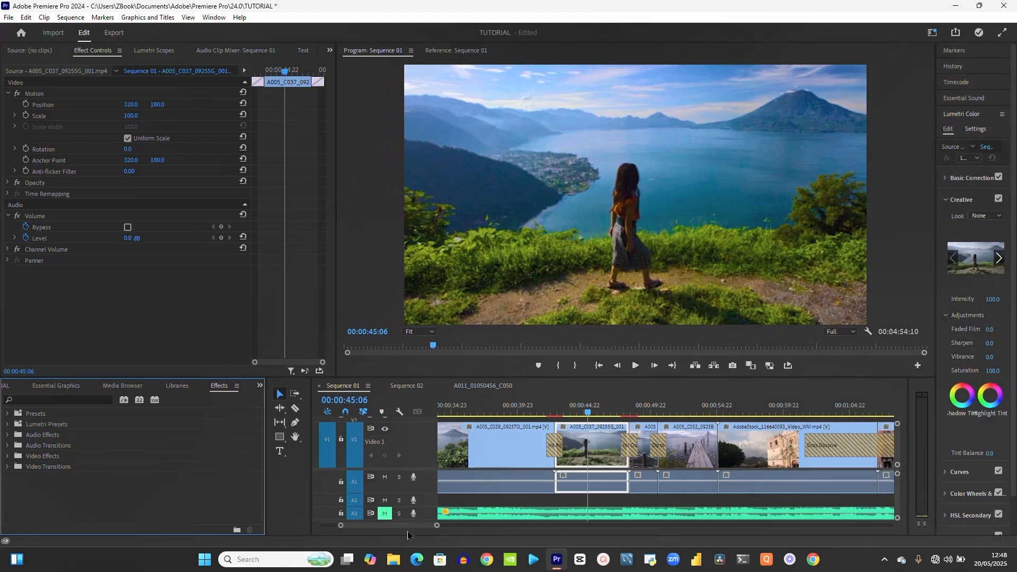
# Place the playhead within the first football clip at 00:00:00:11 near the start of Sequence 01
pyautogui.moveTo(377, 529); pyautogui.dragTo(358, 528)
pyautogui.click(444, 413)
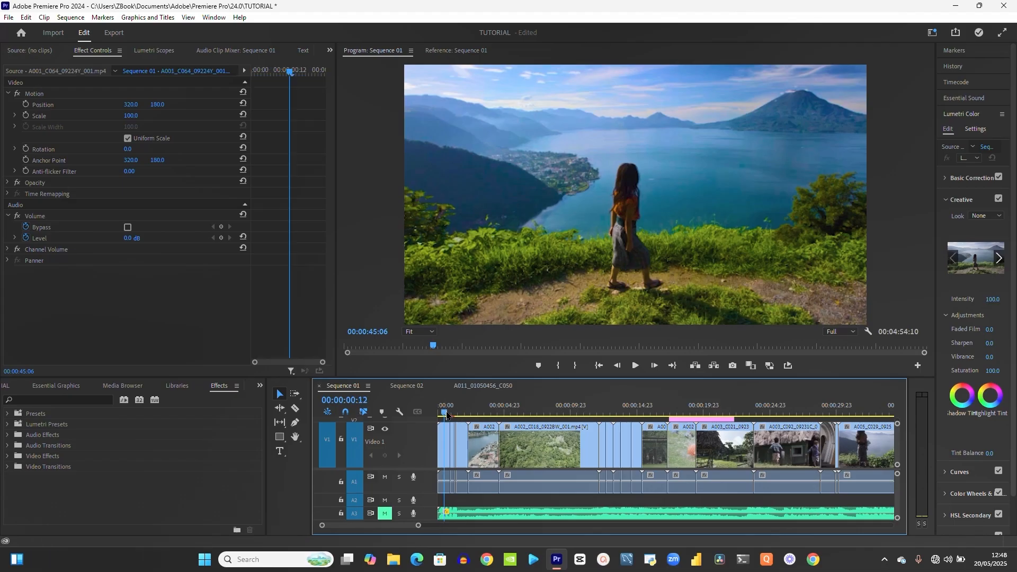
pyautogui.press('=')
pyautogui.press('=')
pyautogui.press('=')
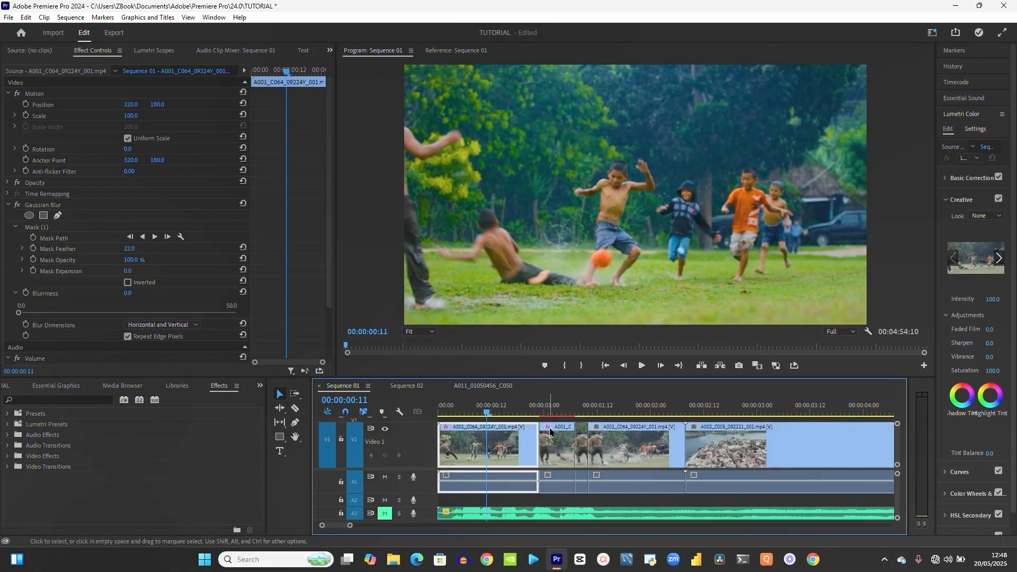
# Split the short third football clip on V1 at 00:00:01:09 and select the piece after the cut
pyautogui.click(583, 449)
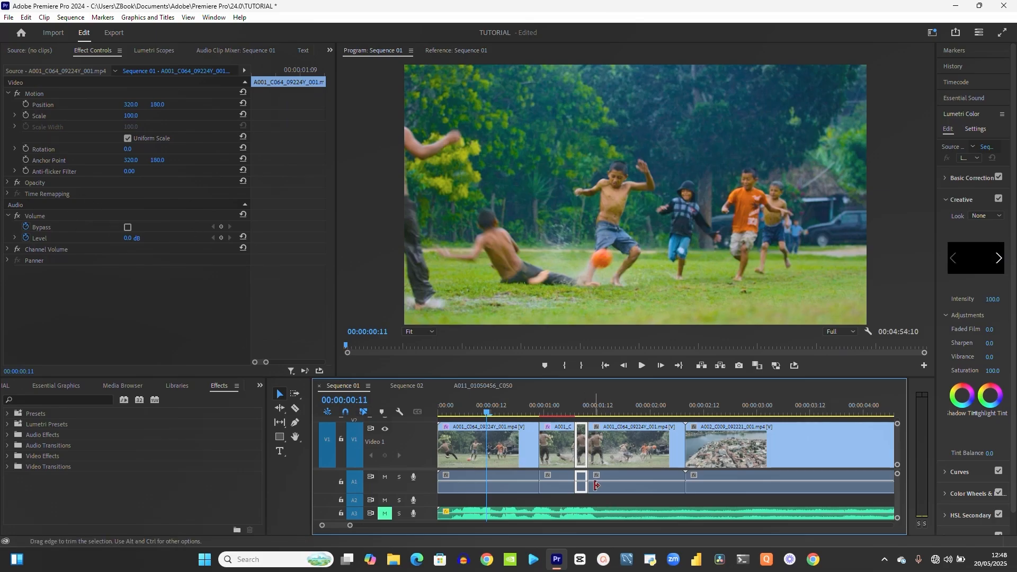
pyautogui.click(577, 415)
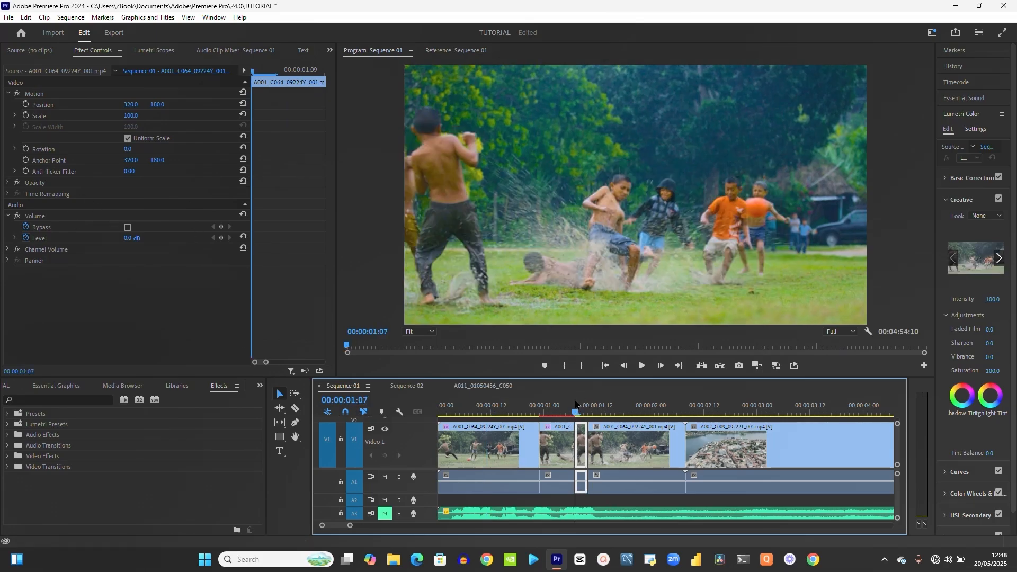
pyautogui.press('=')
pyautogui.press('=')
pyautogui.click(694, 412)
pyautogui.press('c')
pyautogui.click(696, 451)
pyautogui.press('v')
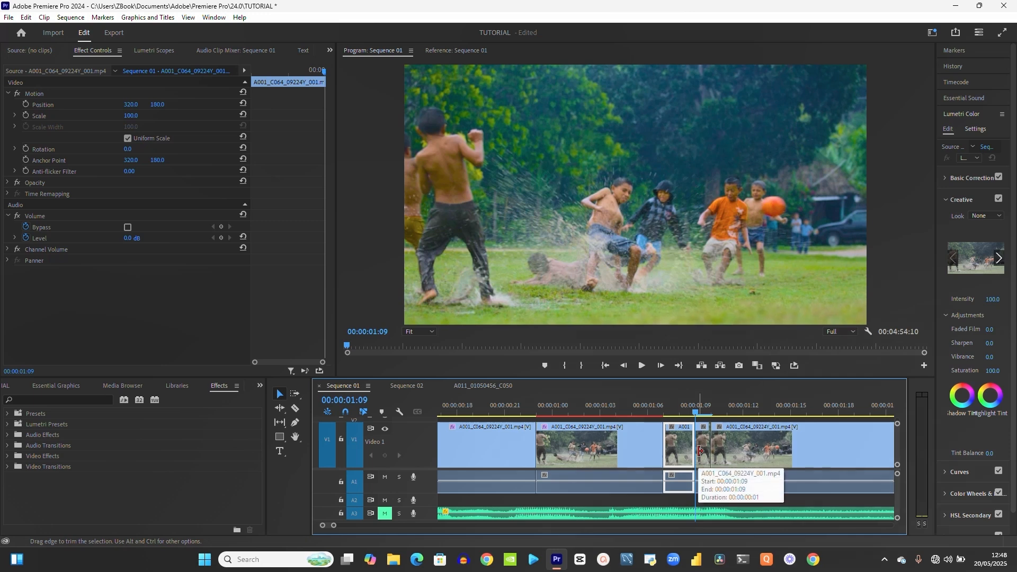
pyautogui.click(705, 448)
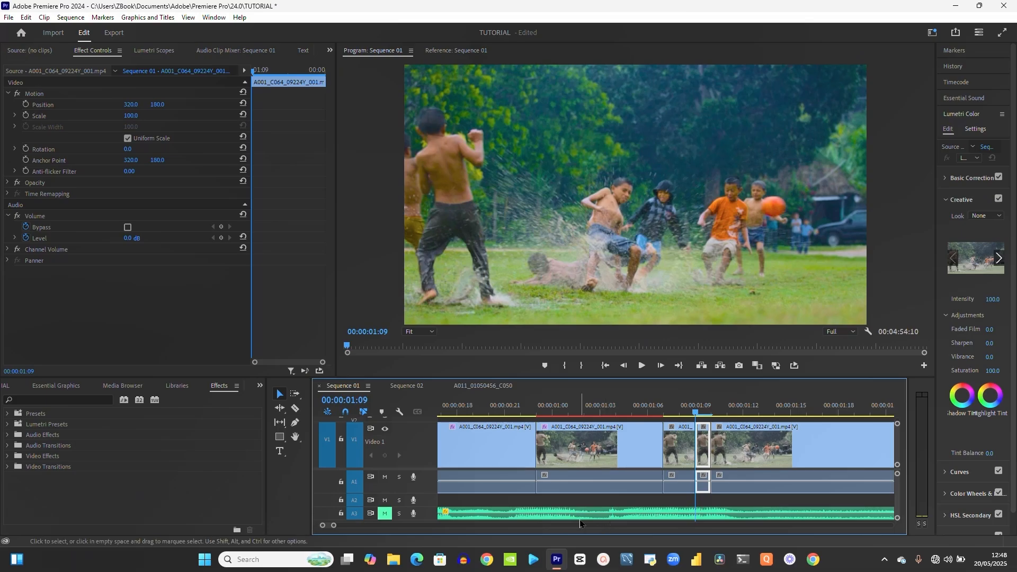
# Cut the music on A3 into one-frame pieces with seven consecutive cuts between about 00:00:01:00 and 00:00:01:06
pyautogui.press('c')
pyautogui.click(556, 513)
pyautogui.click(572, 512)
pyautogui.click(605, 513)
pyautogui.click(621, 513)
pyautogui.click(637, 513)
pyautogui.click(653, 512)
pyautogui.click(588, 513)
# Select the small music pieces on A3 one by one with the Selection tool
pyautogui.press('v')
pyautogui.click(609, 513)
pyautogui.click(626, 514)
pyautogui.click(643, 515)
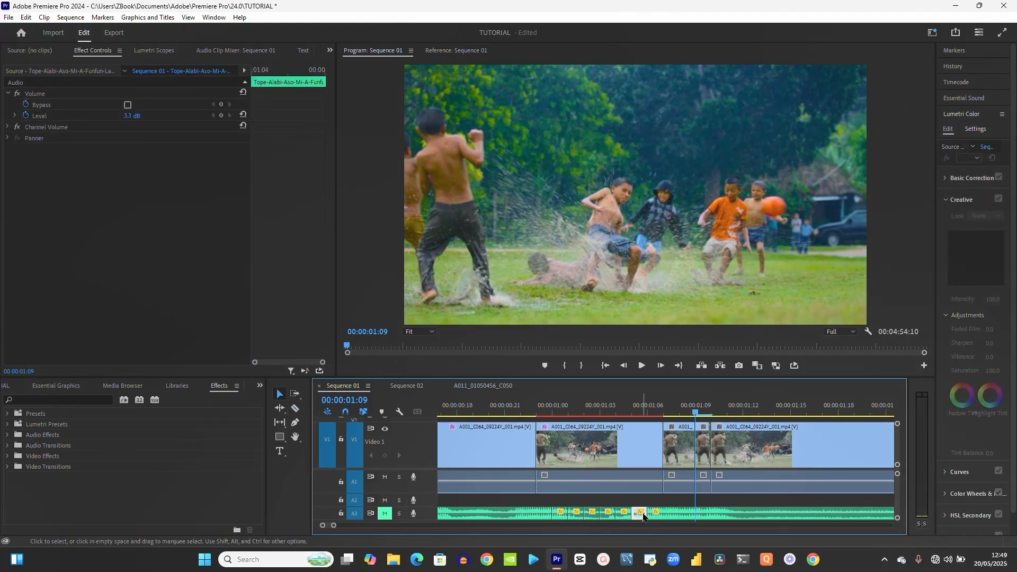
pyautogui.click(591, 516)
pyautogui.click(576, 516)
pyautogui.click(562, 516)
# Select the first football clip with the playhead at 00:00:00:05 and enlarge the timeline panel until all tracks show
pyautogui.press('-')
pyautogui.press('-')
pyautogui.click(459, 416)
pyautogui.click(469, 479)
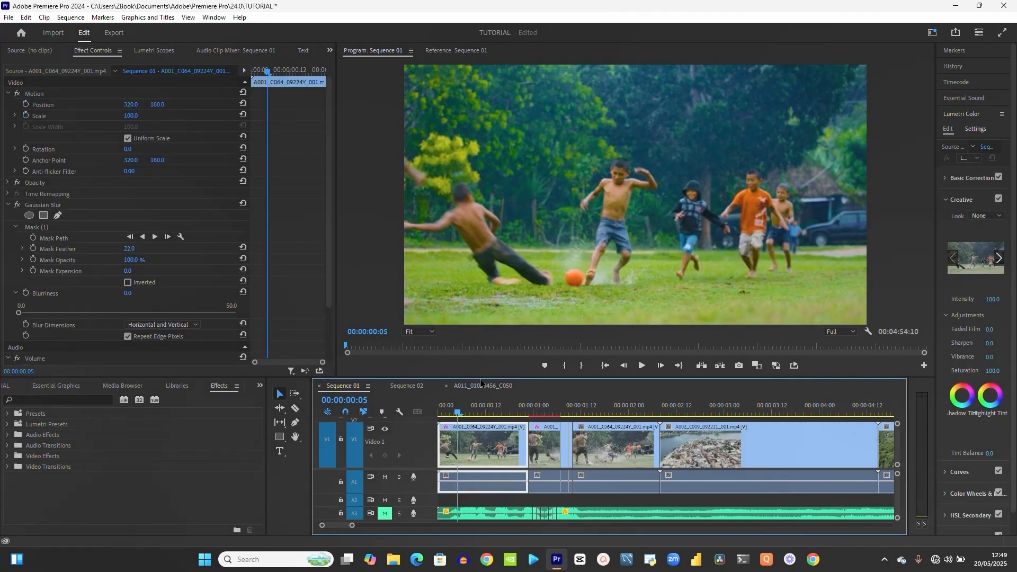
pyautogui.moveTo(480, 380); pyautogui.dragTo(487, 314)
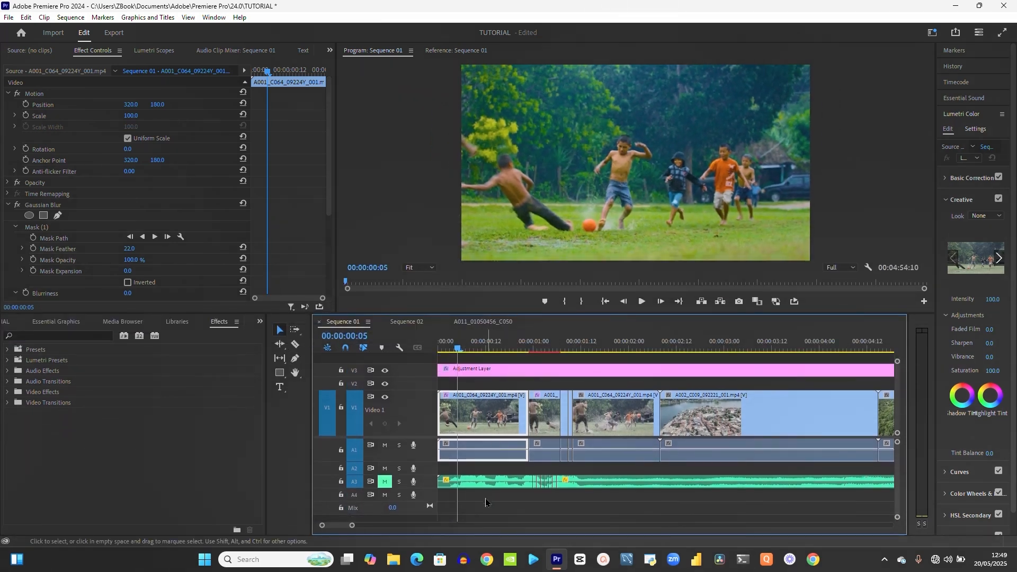
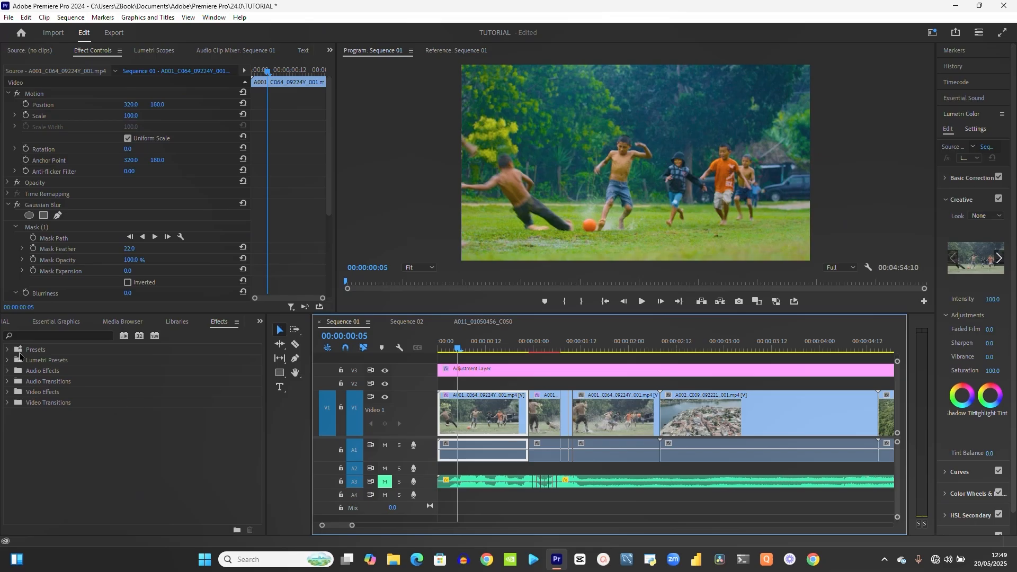
# Examine the context commands available for the first football clip, the first music piece and the adjustment layer
pyautogui.rightClick(491, 428)
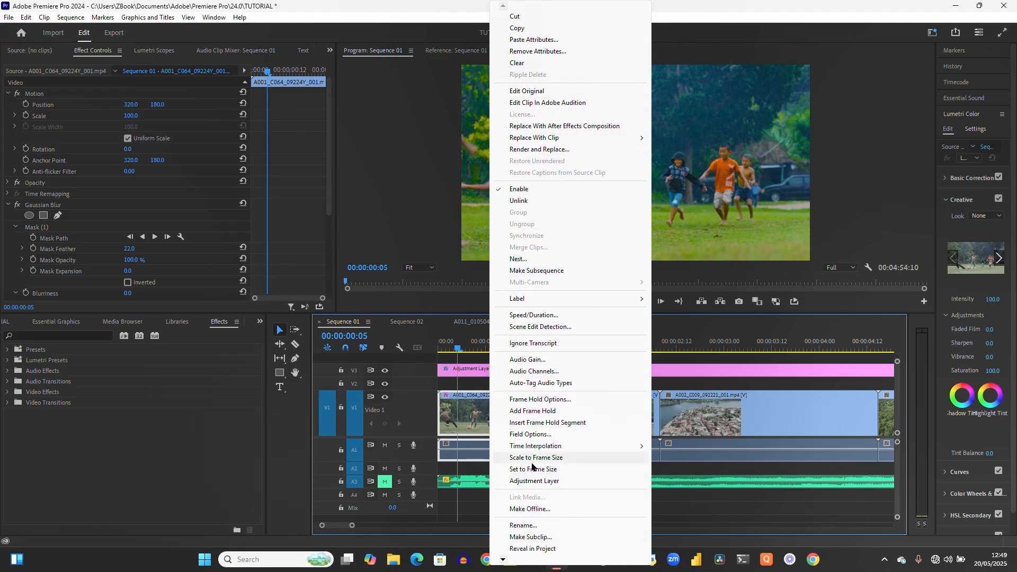
pyautogui.click(470, 483)
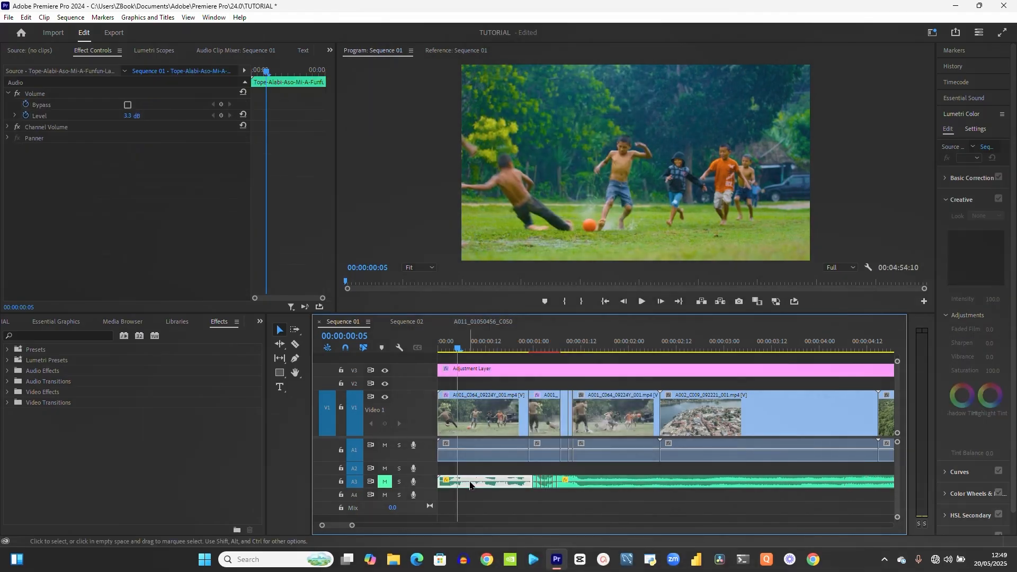
pyautogui.rightClick(470, 482)
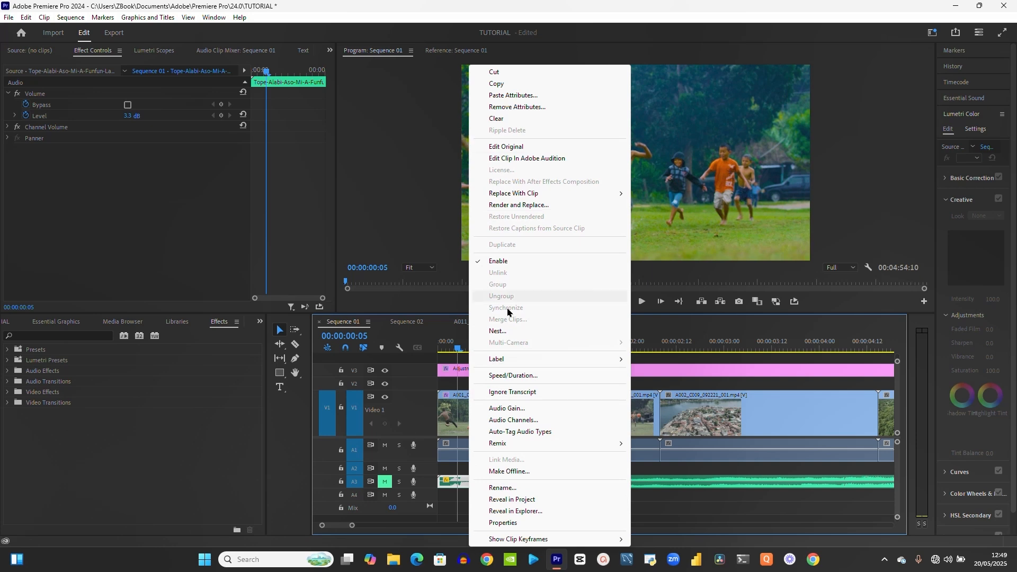
pyautogui.click(759, 423)
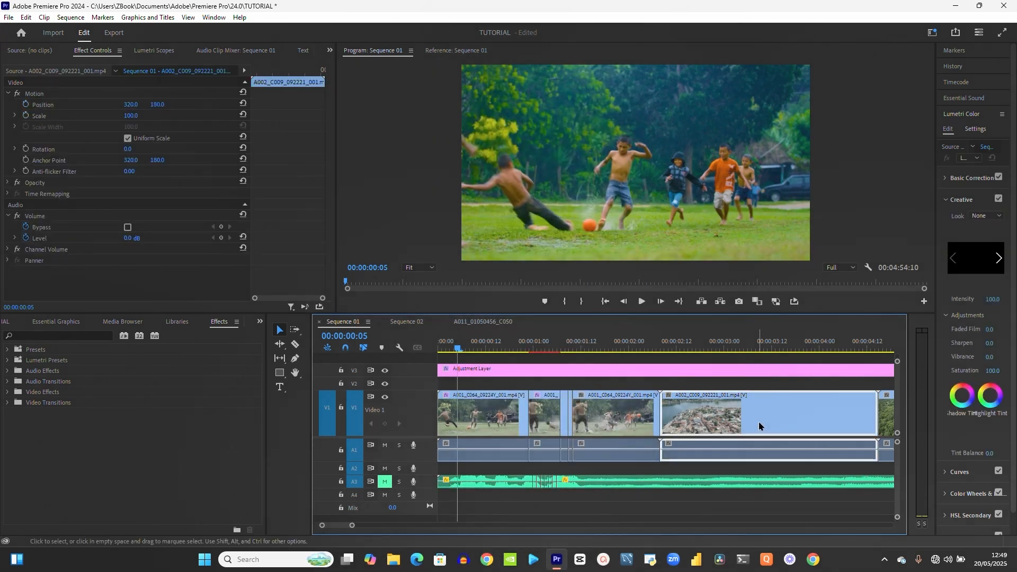
pyautogui.press('-')
pyautogui.click(659, 377)
pyautogui.rightClick(659, 376)
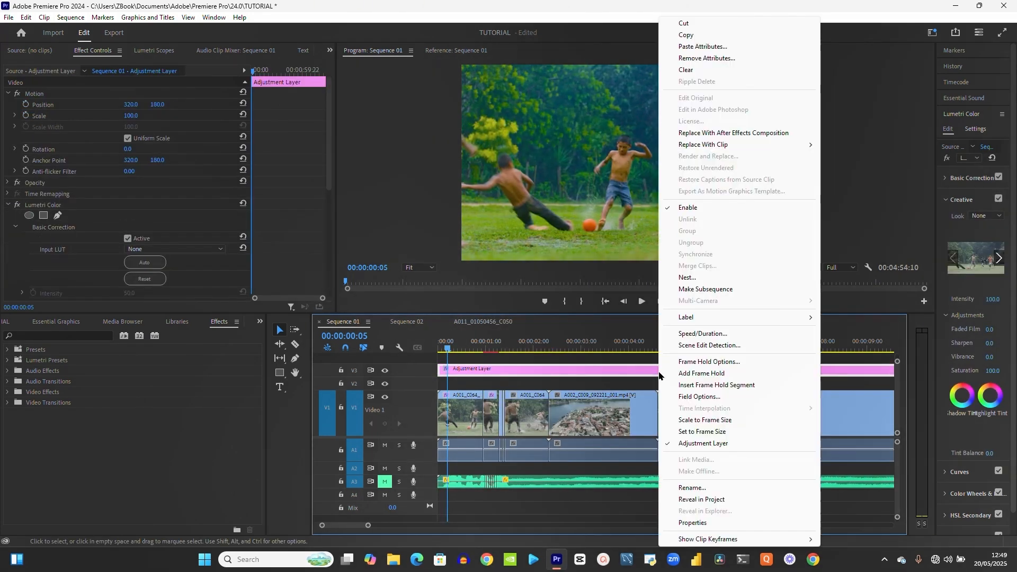
pyautogui.click(620, 375)
# Move the playhead to 00:00:19:09 to view the NS NDCN title on V2 up close
pyautogui.press('-')
pyautogui.press('-')
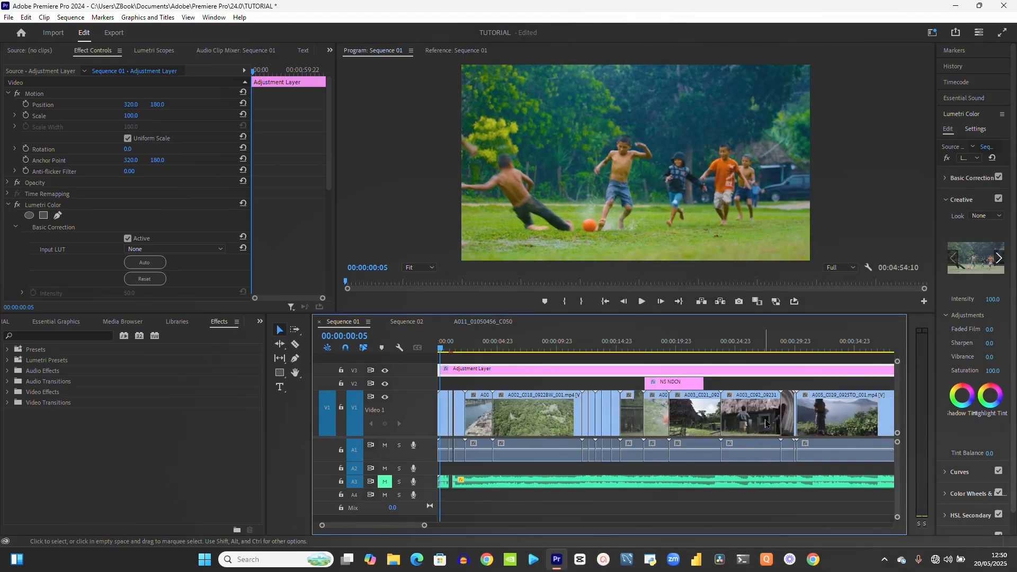
pyautogui.click(670, 350)
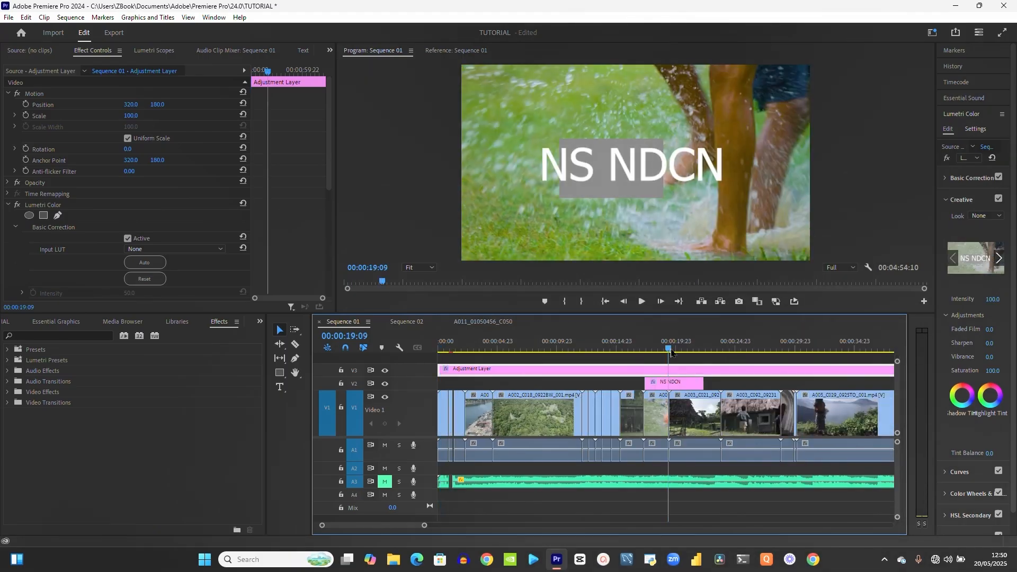
pyautogui.press('=')
pyautogui.press('=')
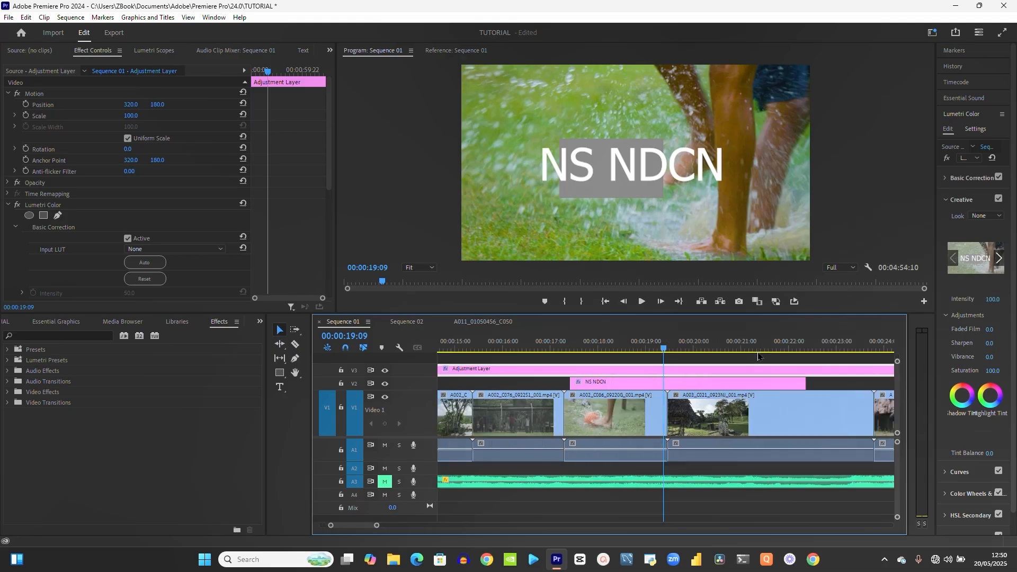
# View the context options of the long Cross Dissolve between the AdobeStock and AntiguaArch clips
pyautogui.press('-')
pyautogui.press('-')
pyautogui.press('-')
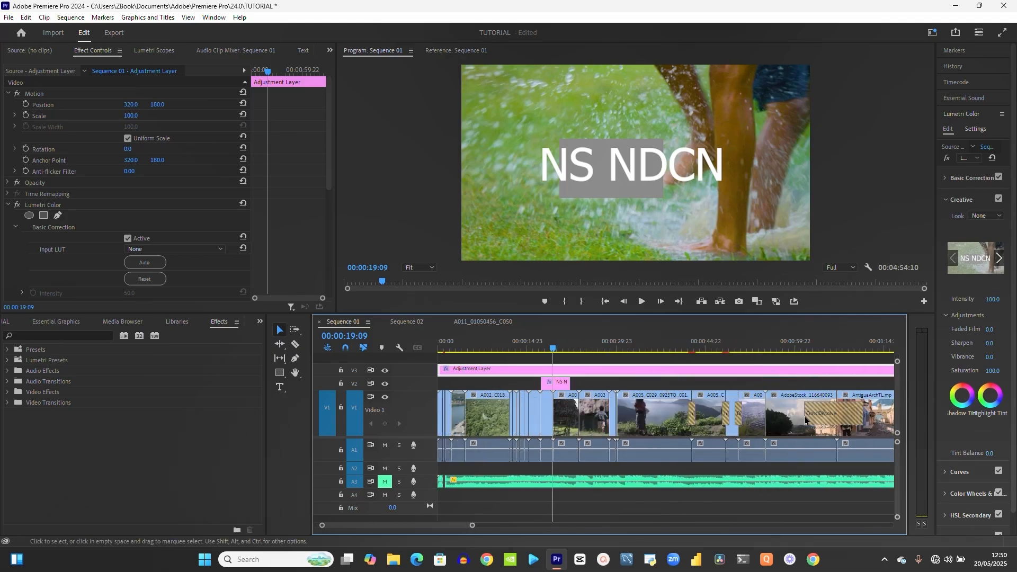
pyautogui.rightClick(833, 415)
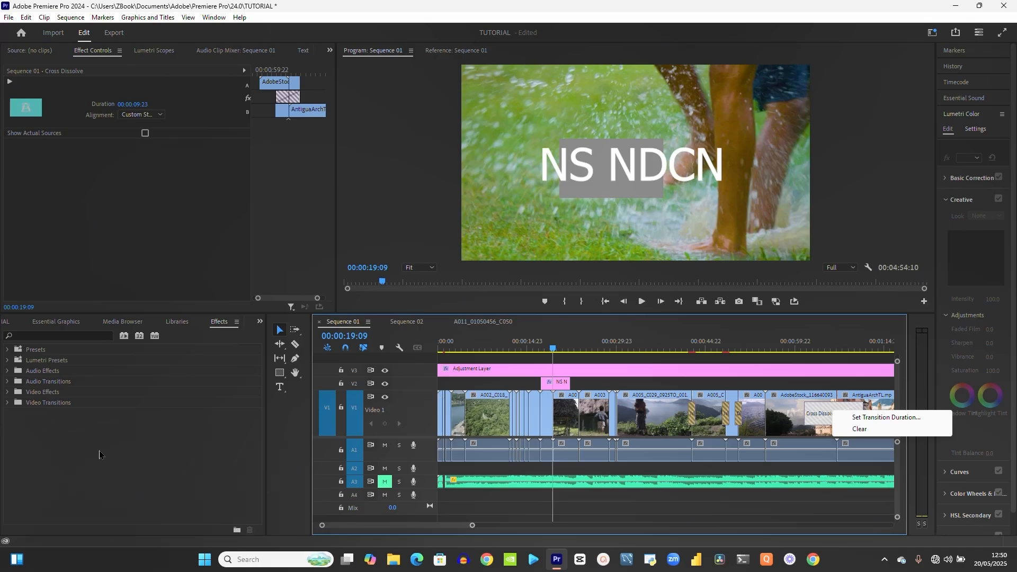
pyautogui.click(117, 479)
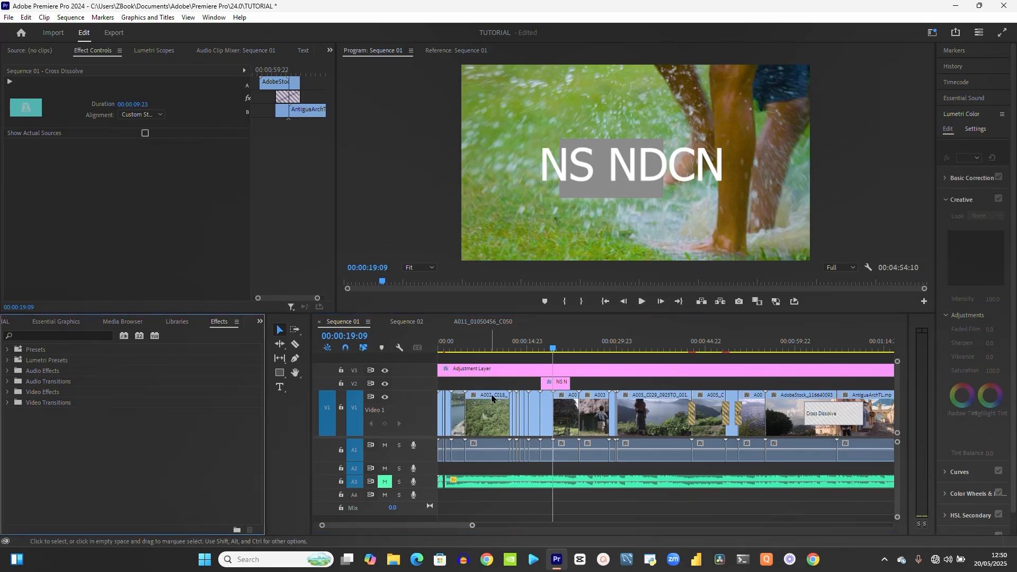
# Select the aerial forest clip A002_C018_0922BW_001.mp4 with the playhead at 00:00:08:02 and toggle its Motion effect off and back on
pyautogui.click(483, 418)
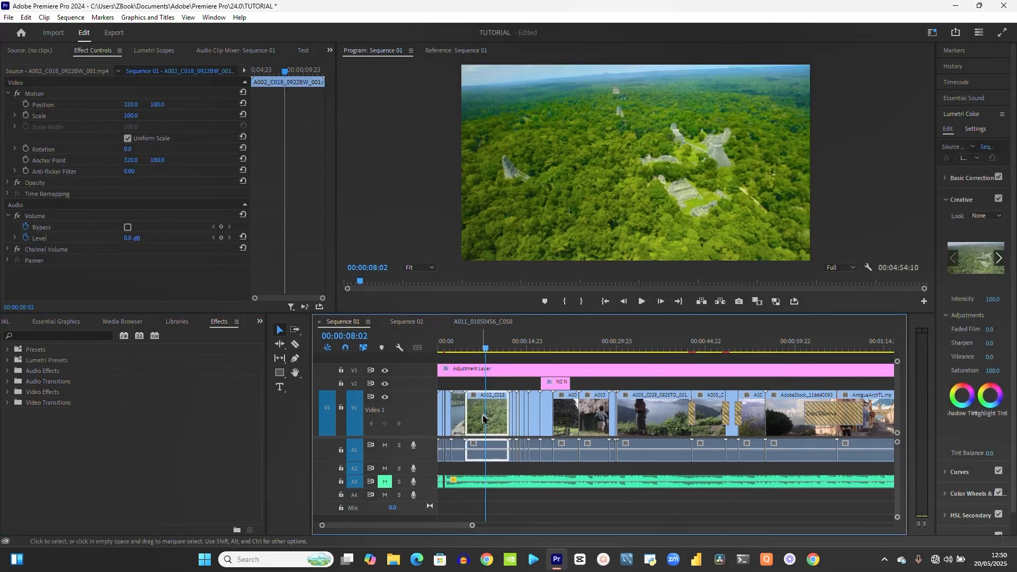
pyautogui.press('=')
pyautogui.press('=')
pyautogui.press('=')
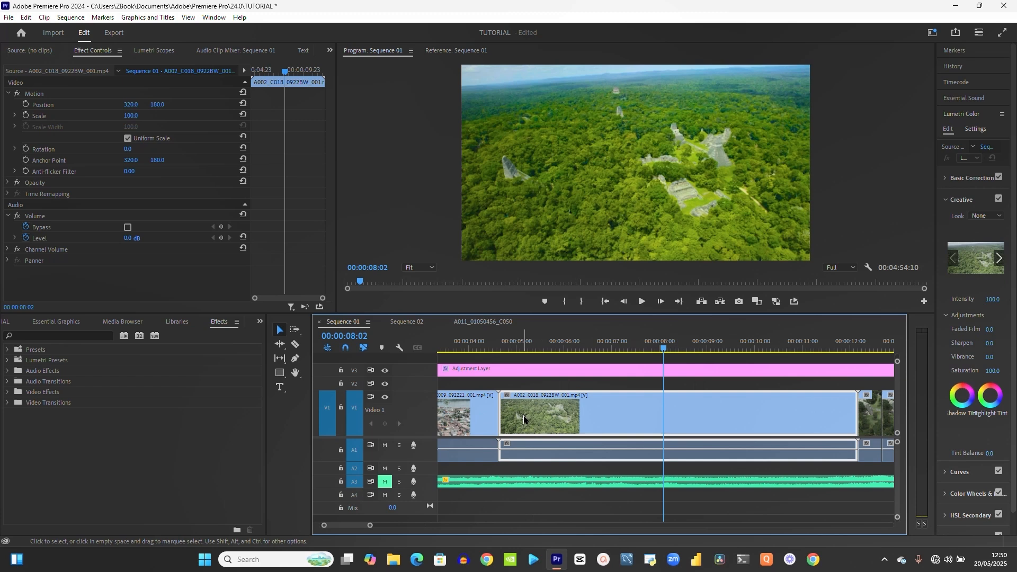
pyautogui.click(17, 95)
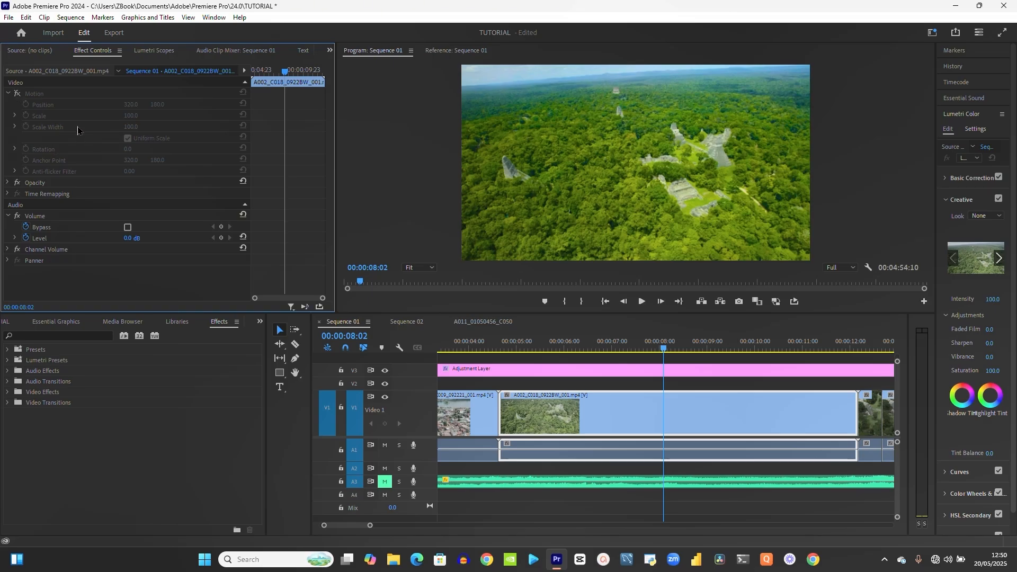
pyautogui.click(17, 94)
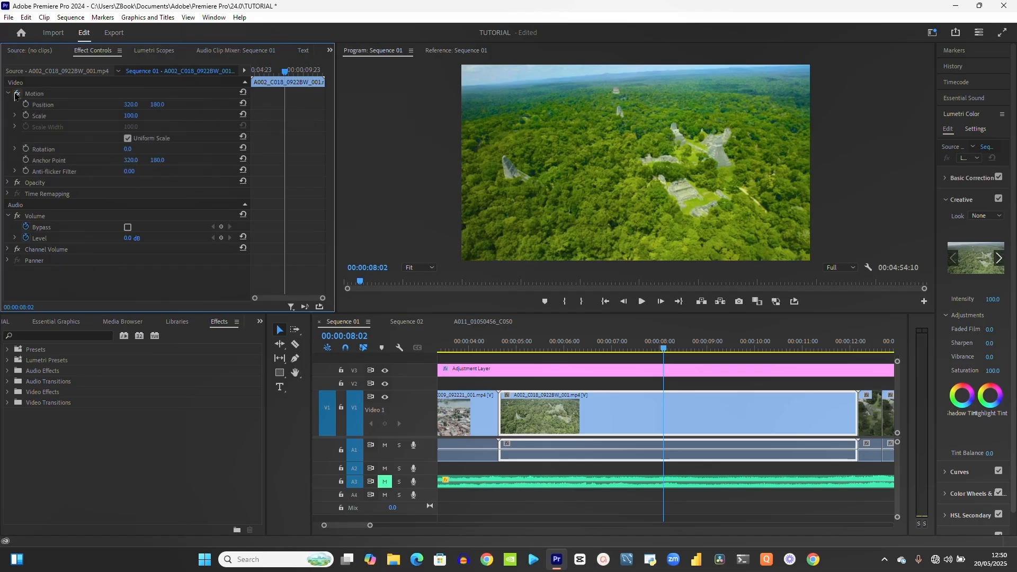
# Scale the forest clip to 176 and compare the frame with its Motion effect disabled and enabled
pyautogui.moveTo(131, 116); pyautogui.dragTo(218, 190)
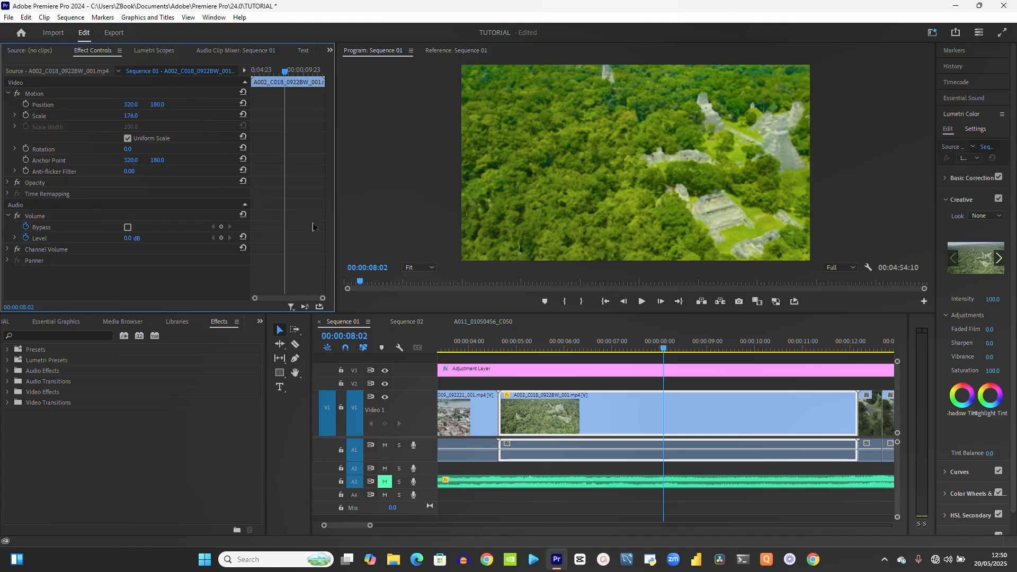
pyautogui.click(17, 94)
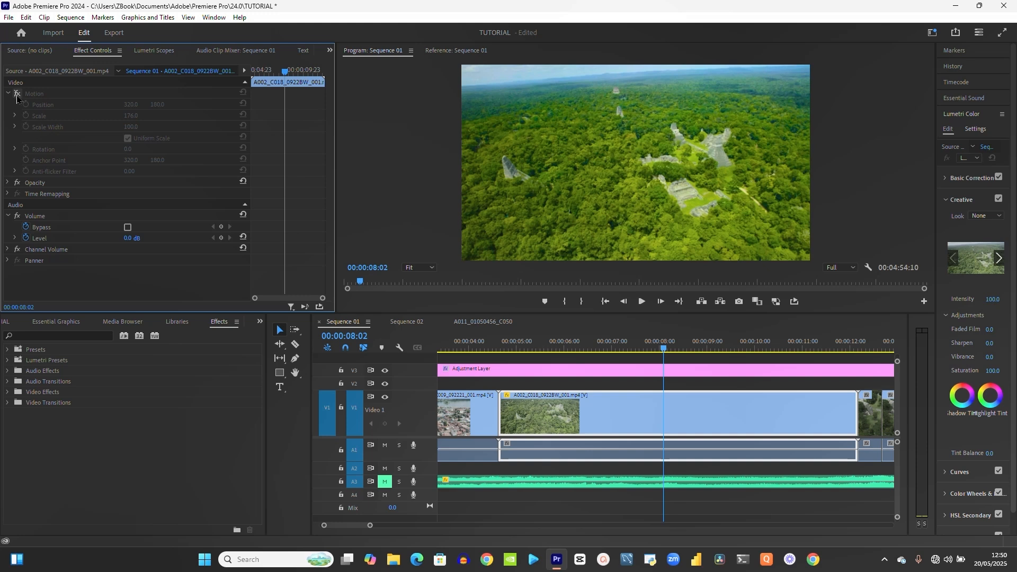
pyautogui.click(16, 94)
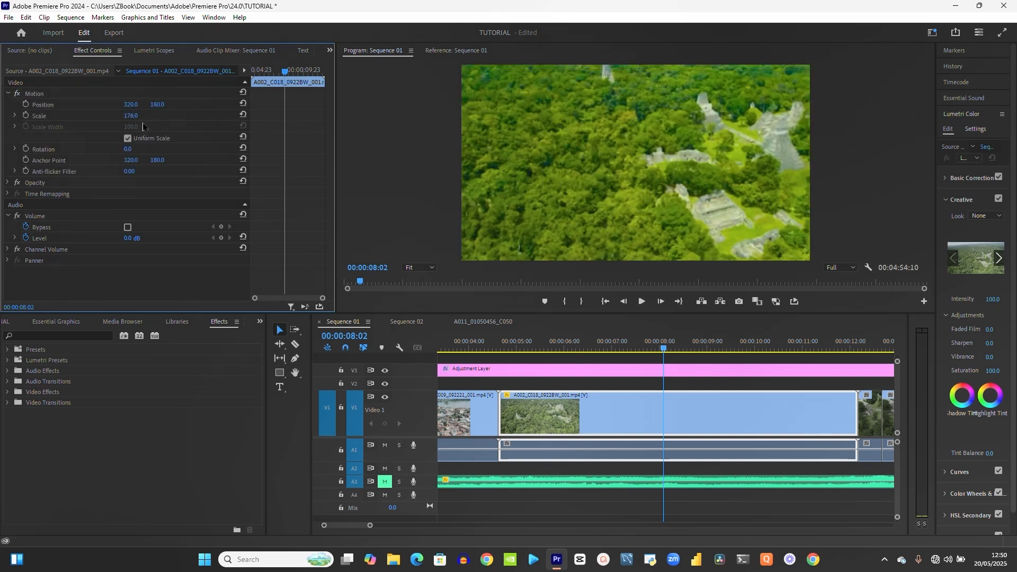
pyautogui.hotkey('ctrl', 'z')
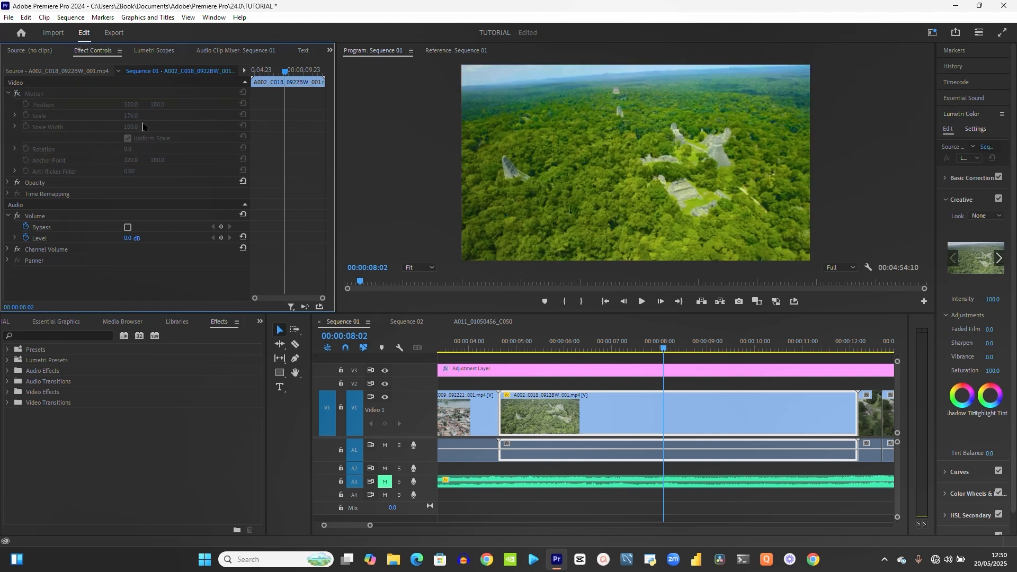
pyautogui.click(17, 94)
# Lower the forest clip's Scale to 101, expand the Scale property and reduce the value further to 77
pyautogui.moveTo(130, 116); pyautogui.dragTo(105, 149)
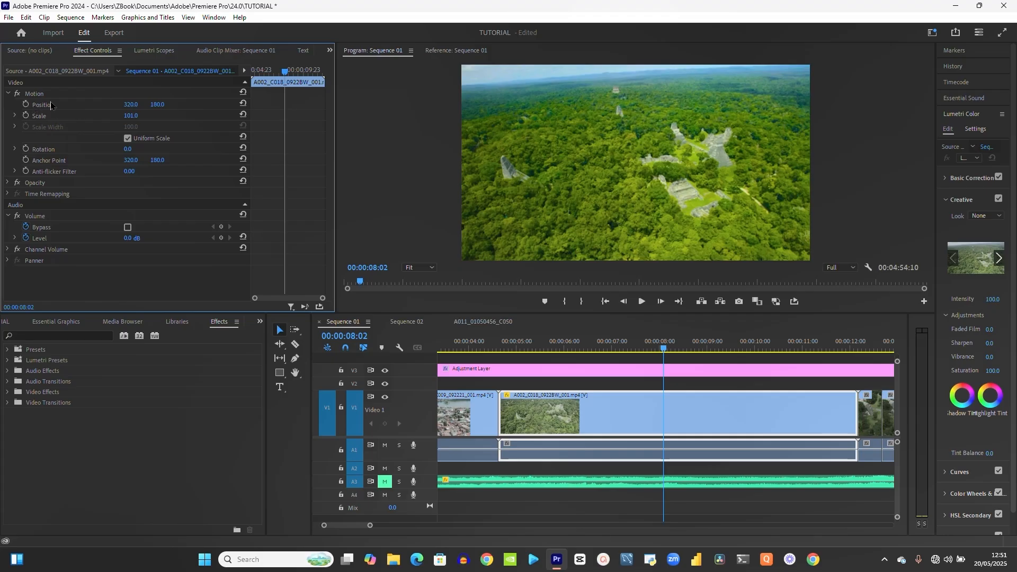
pyautogui.click(15, 117)
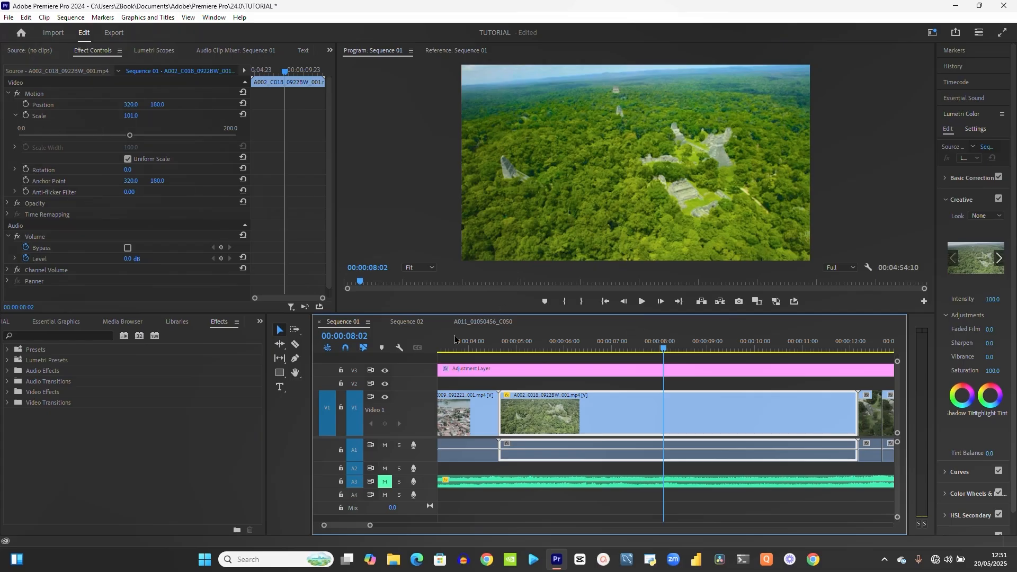
pyautogui.moveTo(116, 129); pyautogui.dragTo(139, 117)
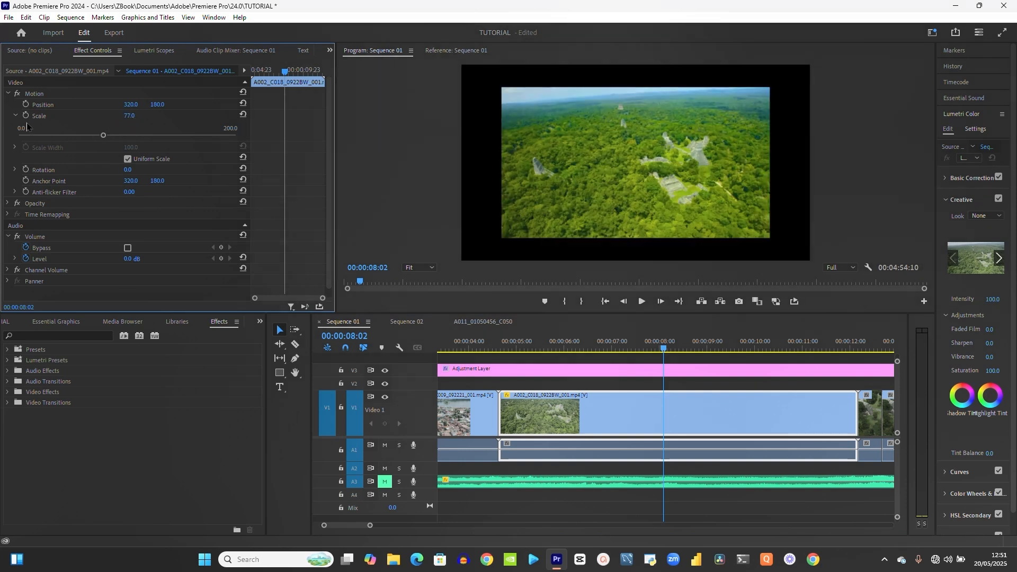
# Start keyframing the forest clip's Scale near its beginning, at 00:00:04:16
pyautogui.click(503, 350)
pyautogui.moveTo(503, 349); pyautogui.dragTo(502, 356)
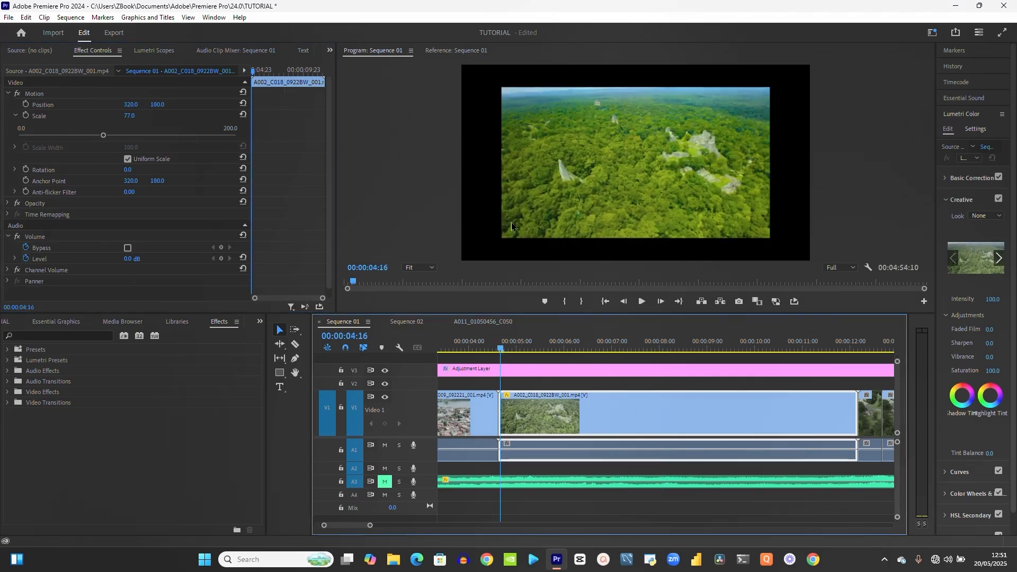
pyautogui.click(25, 118)
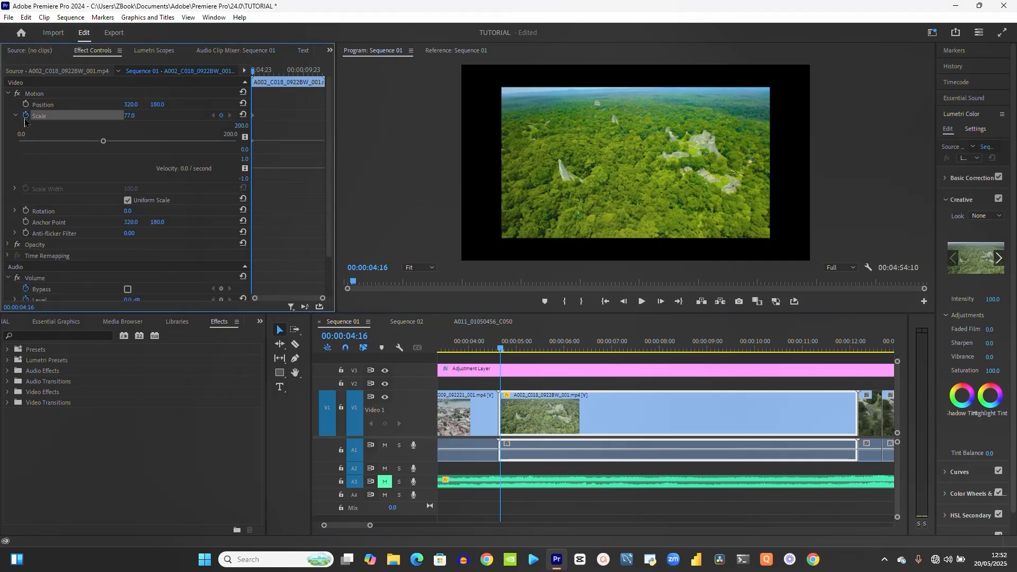
# Add a Scale keyframe of 100 near the end of the forest clip, at 00:00:12:02
pyautogui.click(847, 349)
pyautogui.moveTo(847, 350); pyautogui.dragTo(854, 349)
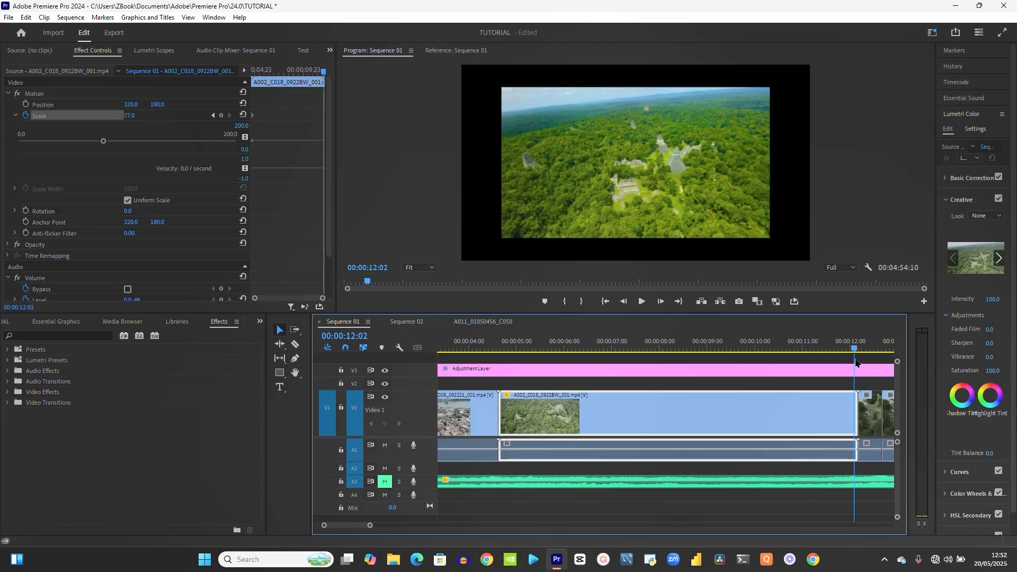
pyautogui.click(128, 115)
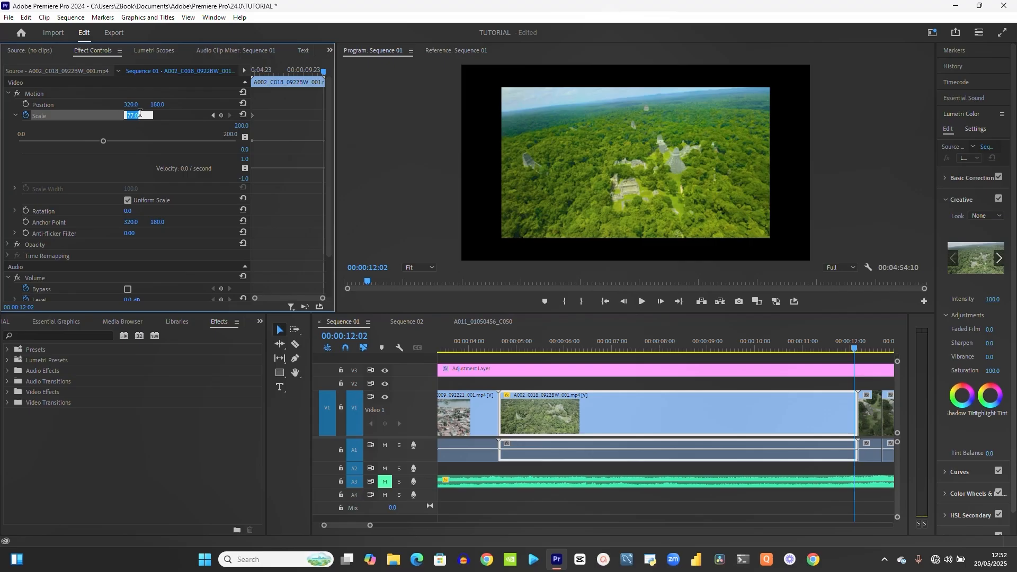
pyautogui.write('100')
pyautogui.press('Return')
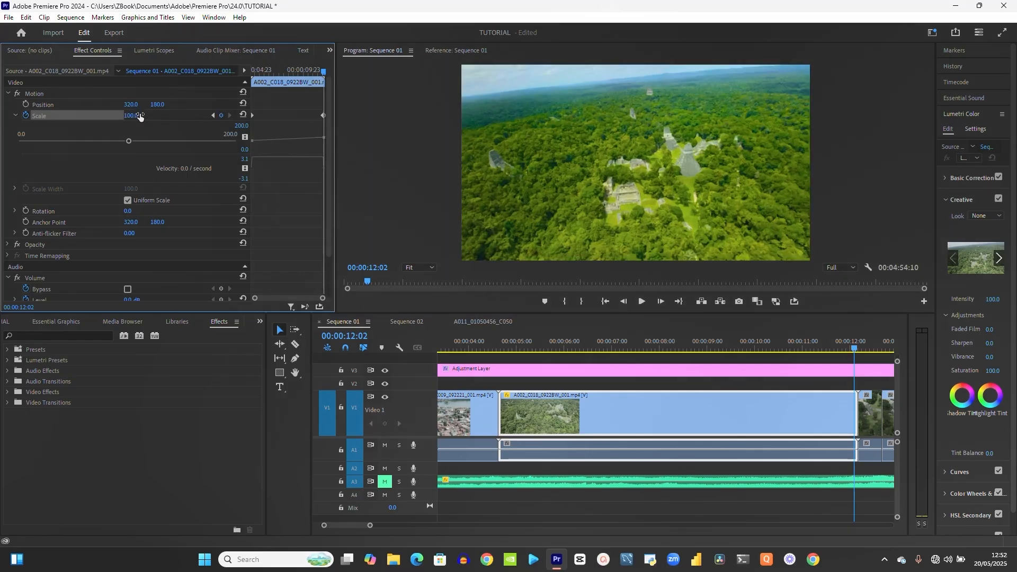
# Play the forest clip's Scale animation from 00:00:04:16 and scrub through its second half to 00:00:11:11
pyautogui.click(502, 346)
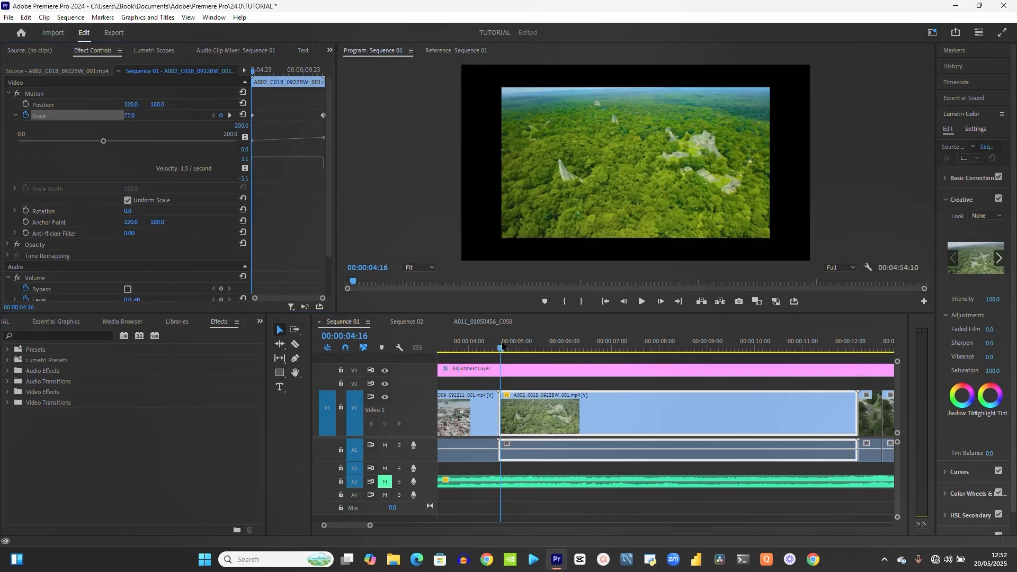
pyautogui.press('space')
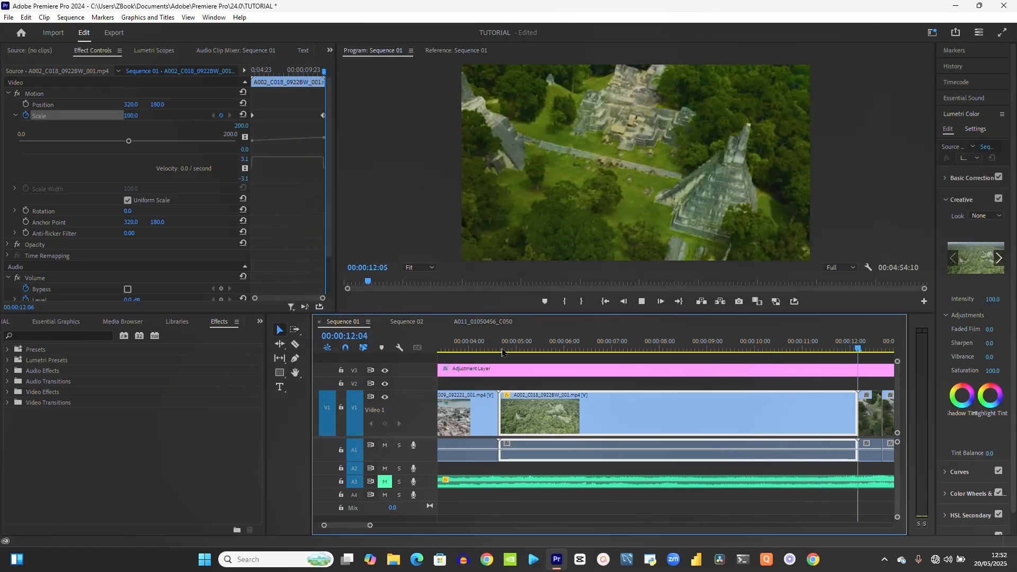
pyautogui.press('space')
pyautogui.click(708, 345)
pyautogui.moveTo(710, 343); pyautogui.dragTo(828, 349)
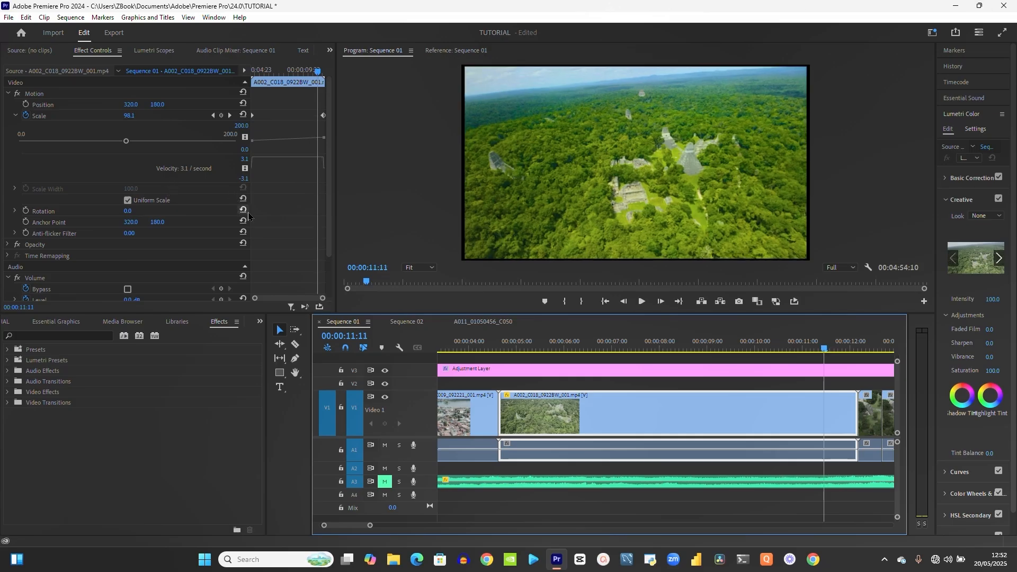
# Maximize the Effect Controls panel and apply Ease Out to the forest clip's first Scale keyframe
pyautogui.click(271, 204)
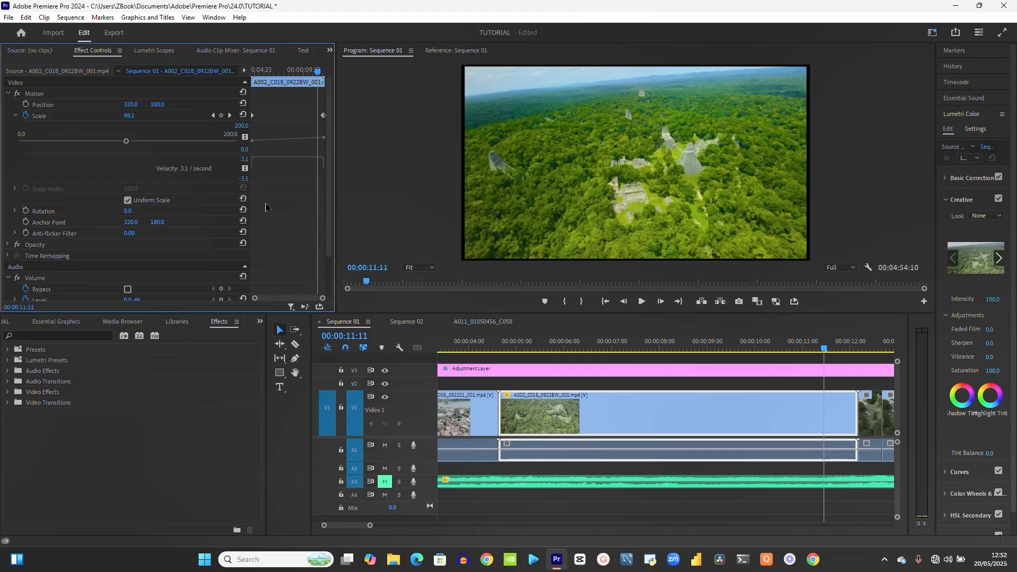
pyautogui.press('`')
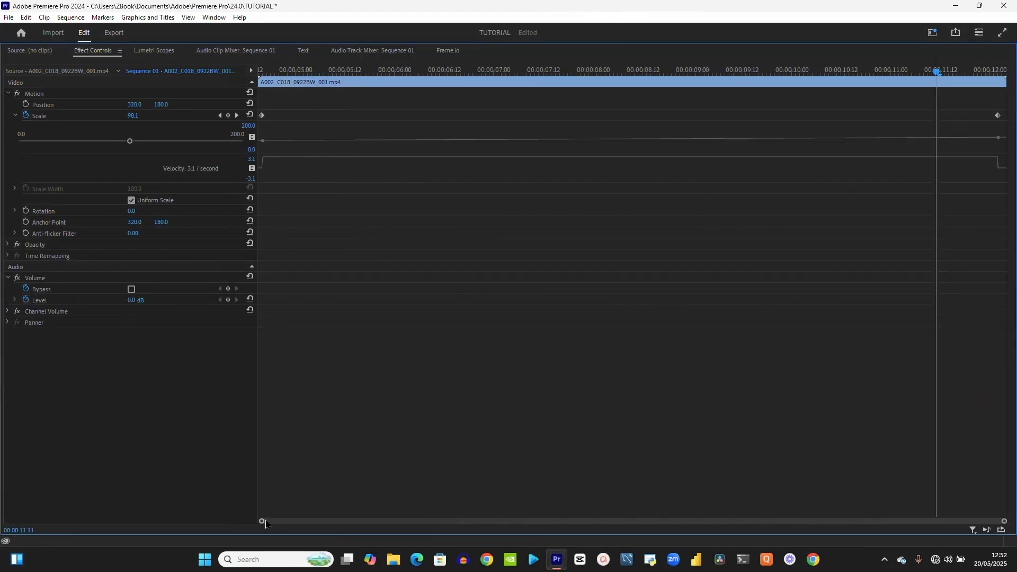
pyautogui.moveTo(262, 521); pyautogui.dragTo(179, 509)
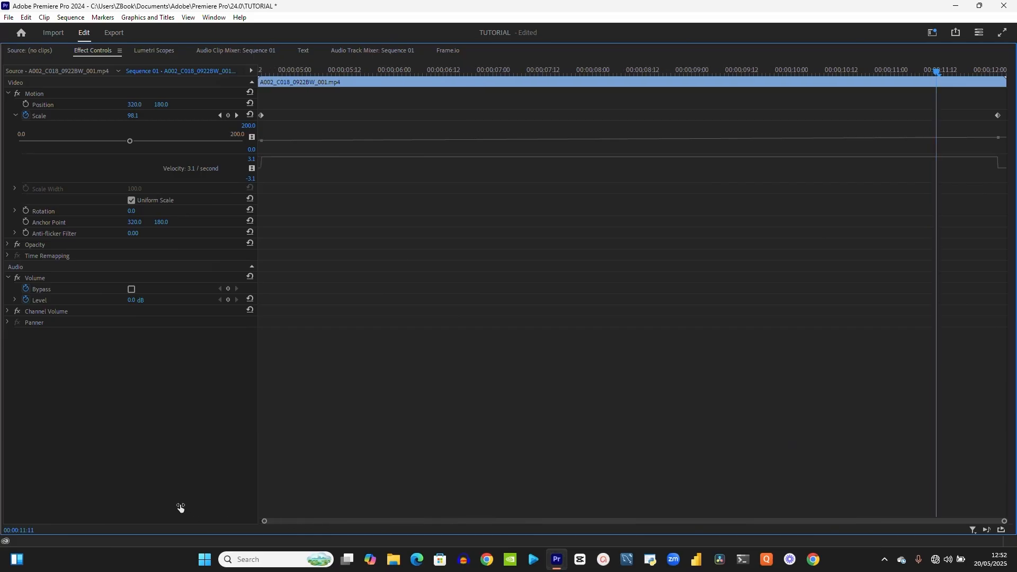
pyautogui.click(263, 116)
pyautogui.rightClick(263, 119)
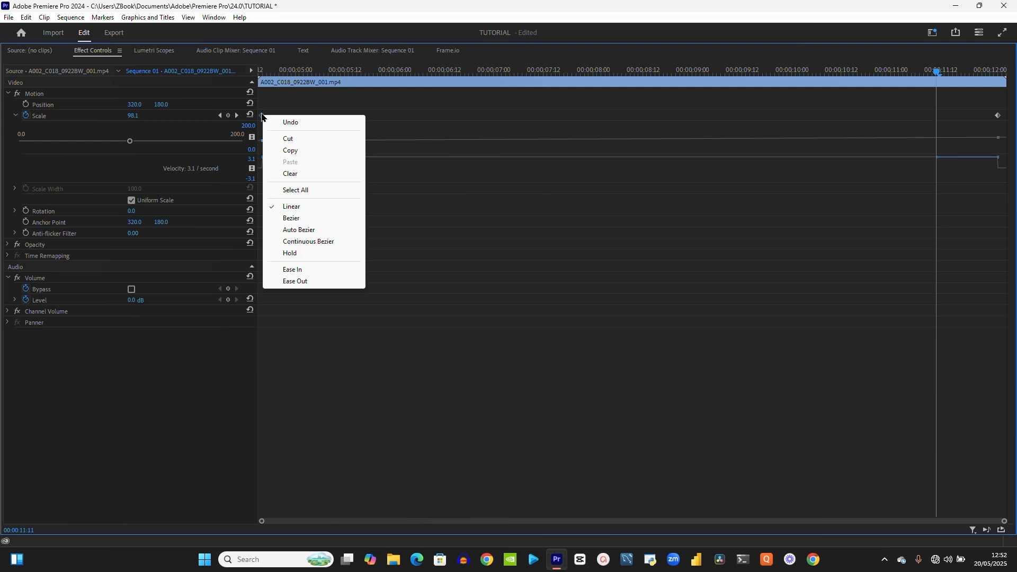
pyautogui.click(267, 123)
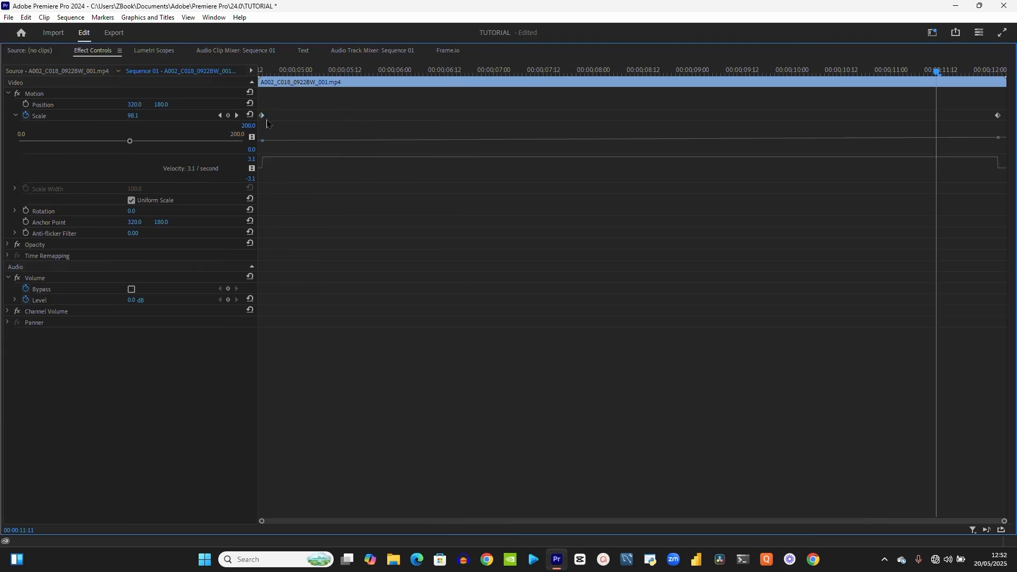
pyautogui.click(263, 117)
pyautogui.rightClick(264, 118)
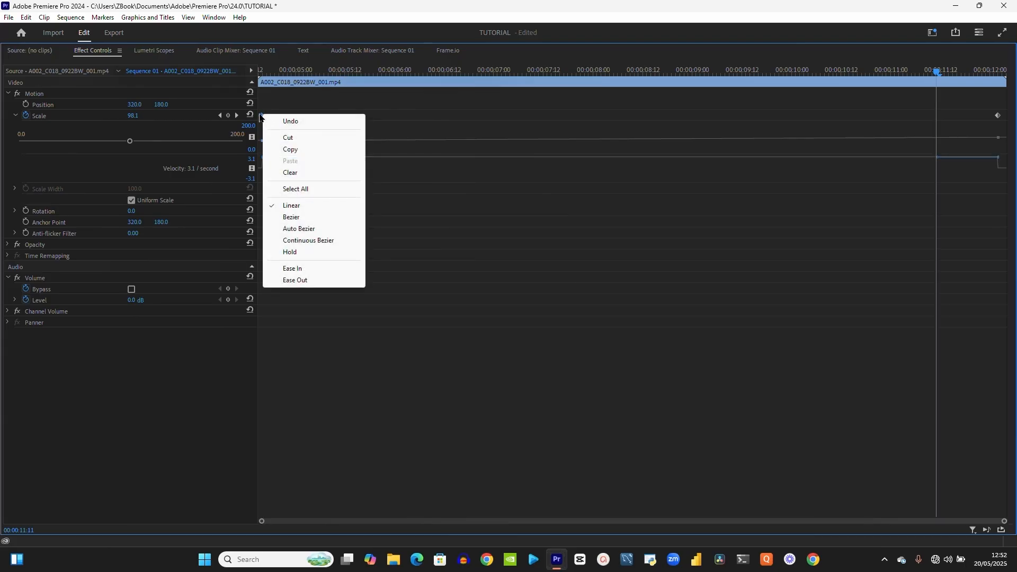
pyautogui.click(298, 280)
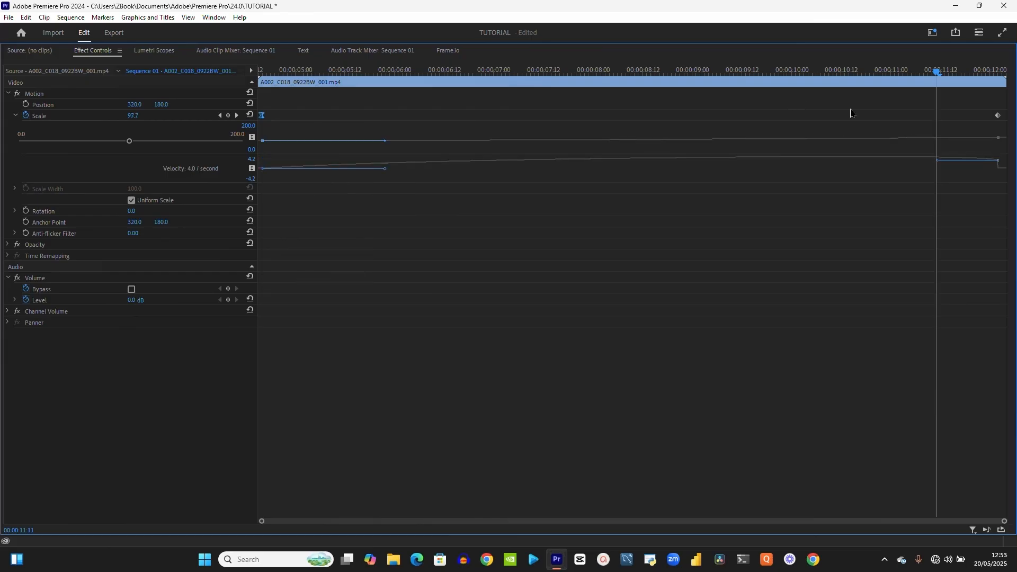
# Apply Ease In to the forest clip's last Scale keyframe and restore the Effect Controls panel to its normal size
pyautogui.rightClick(998, 118)
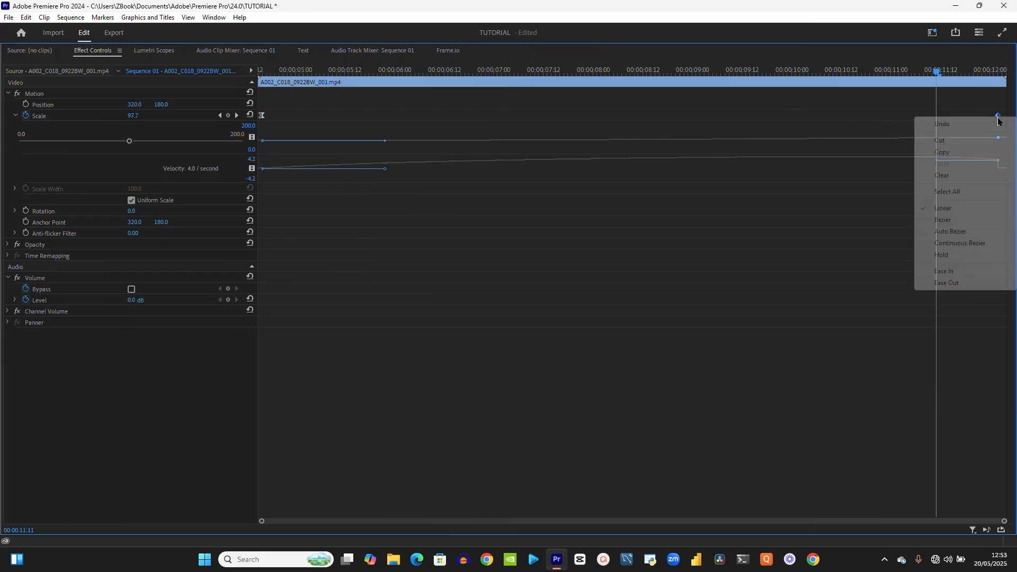
pyautogui.click(960, 271)
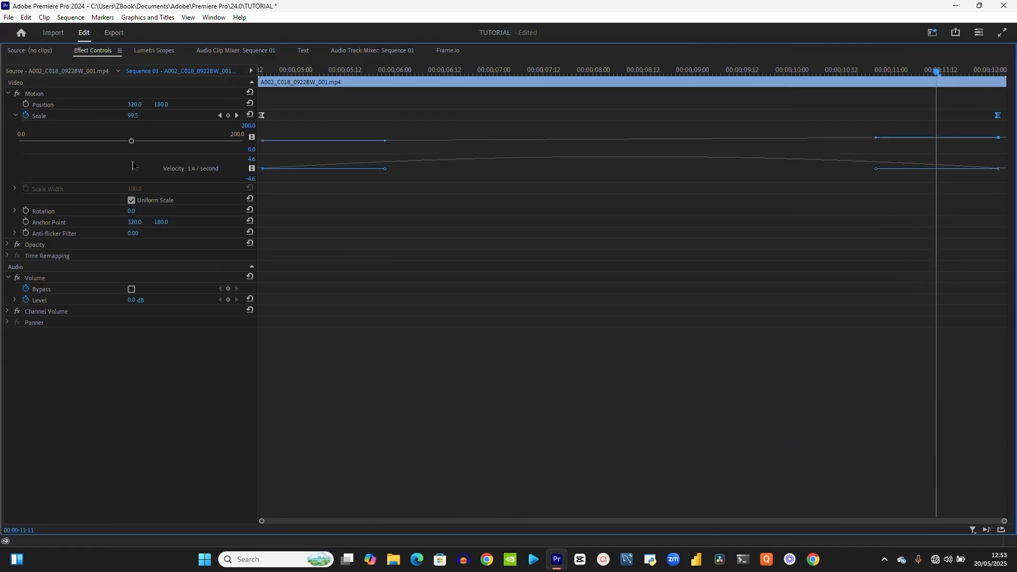
pyautogui.press('`')
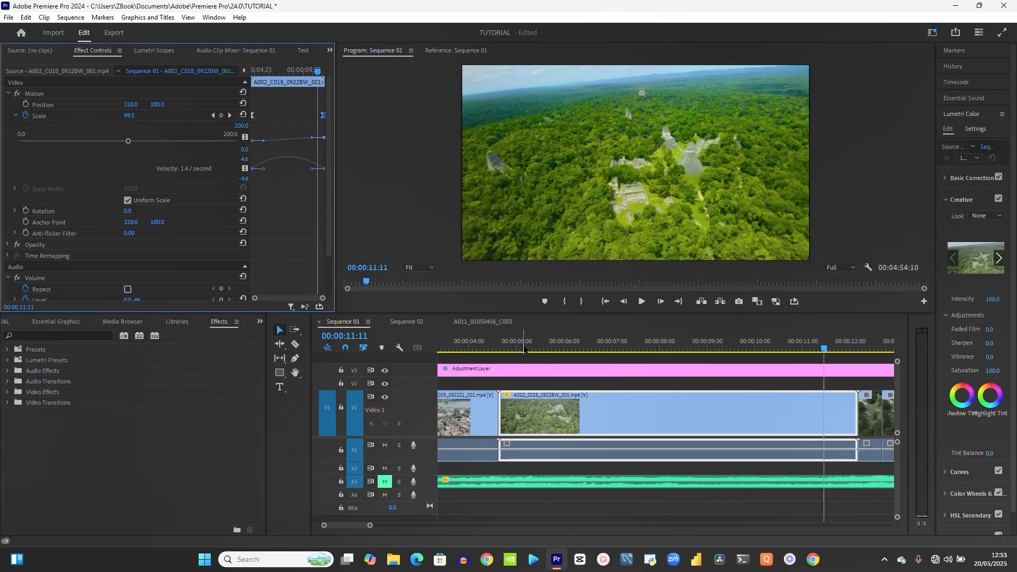
# Play the forest clip from 00:00:04:16 to review the eased Scale animation
pyautogui.click(501, 349)
pyautogui.press('space')
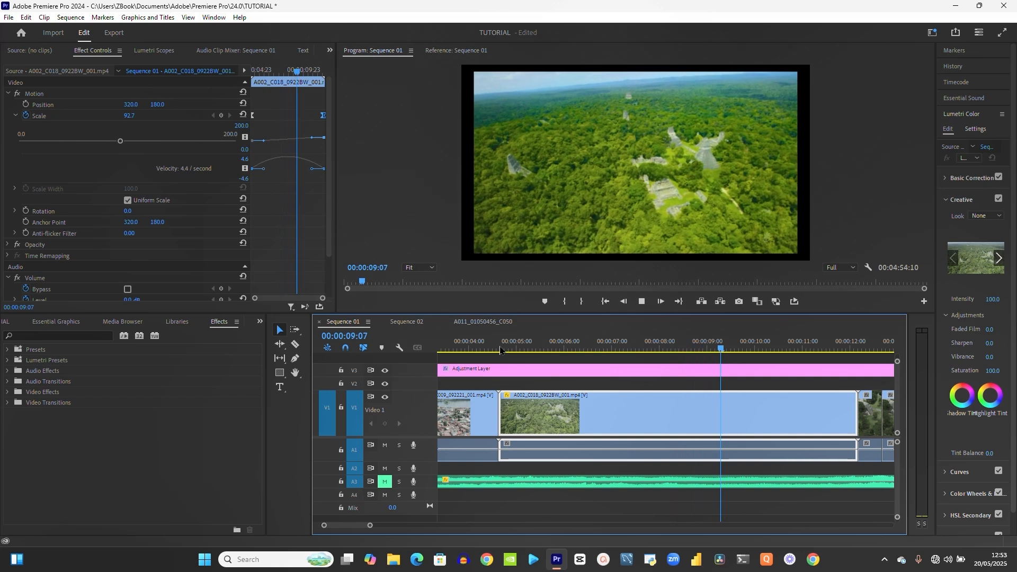
pyautogui.press('space')
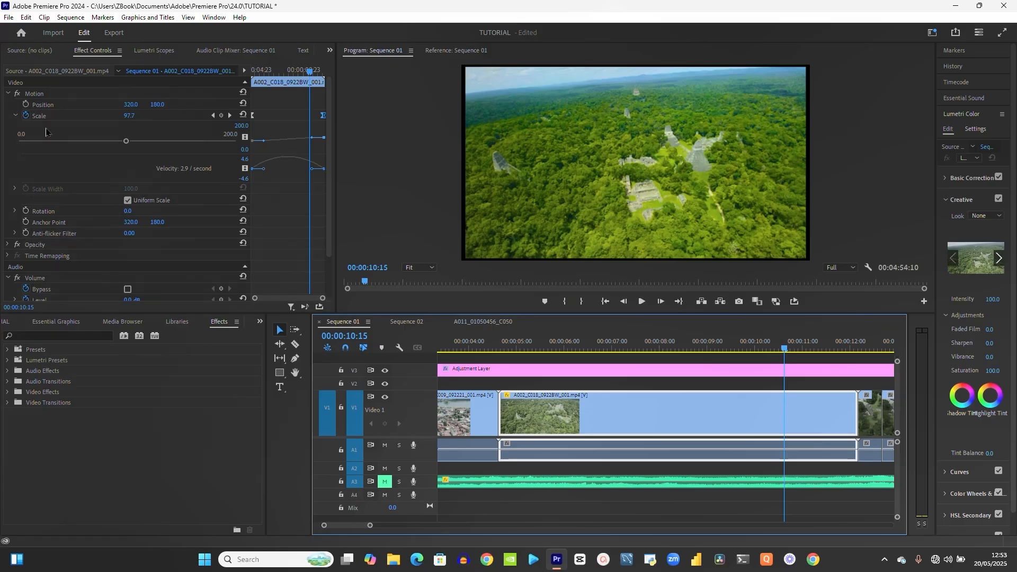
# Collapse the forest clip's Scale property and expand its Opacity effect
pyautogui.click(19, 128)
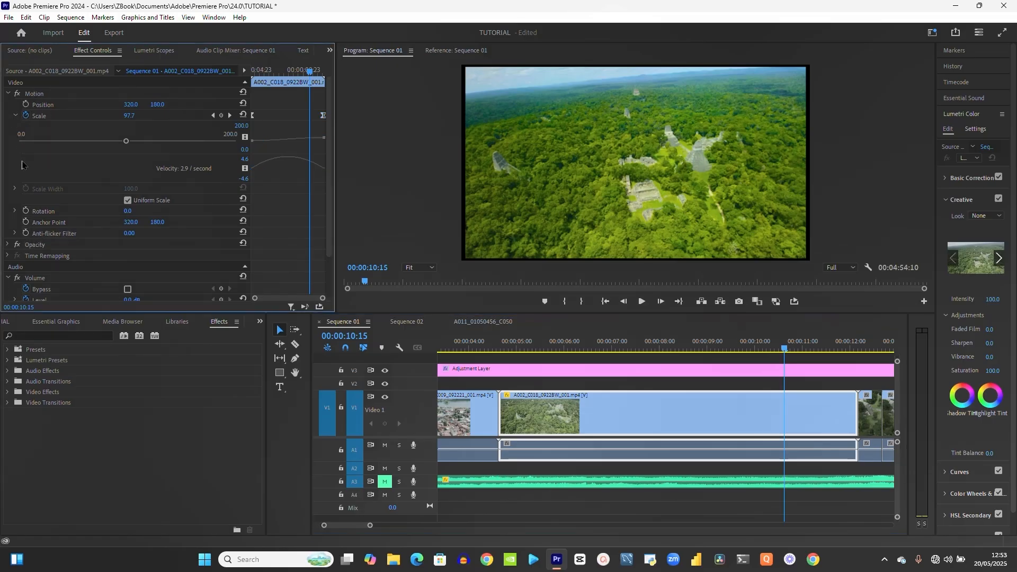
pyautogui.click(16, 116)
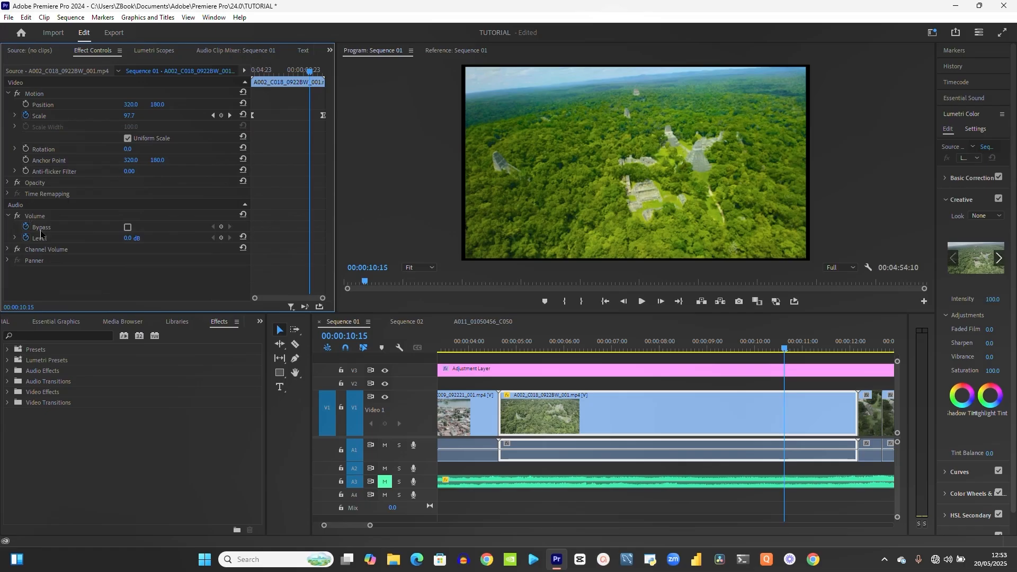
pyautogui.click(8, 183)
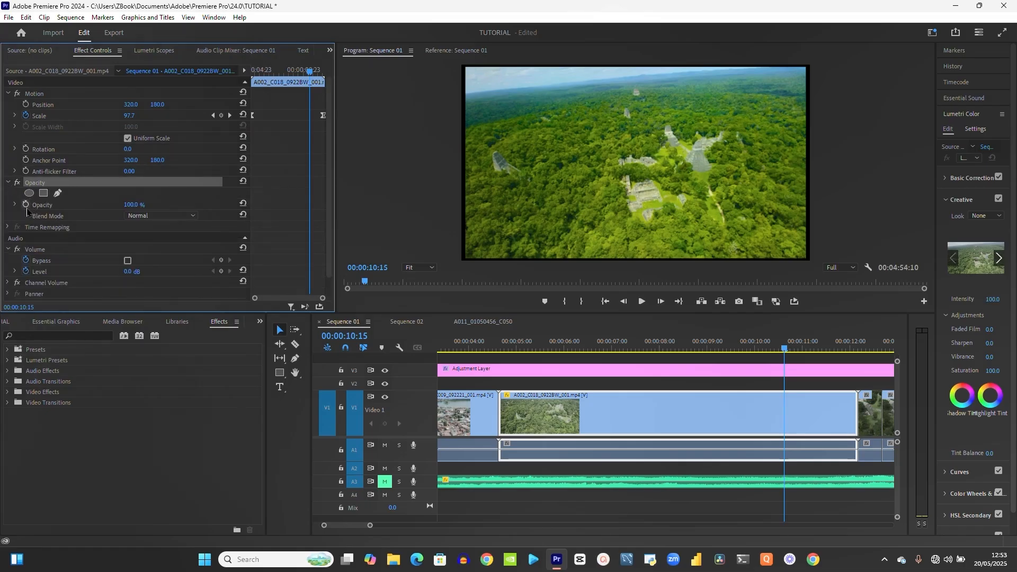
# Select the lakeside town clip A002_C009_092221_001.mp4 and place the playhead near its beginning, at 00:00:02:09
pyautogui.click(463, 351)
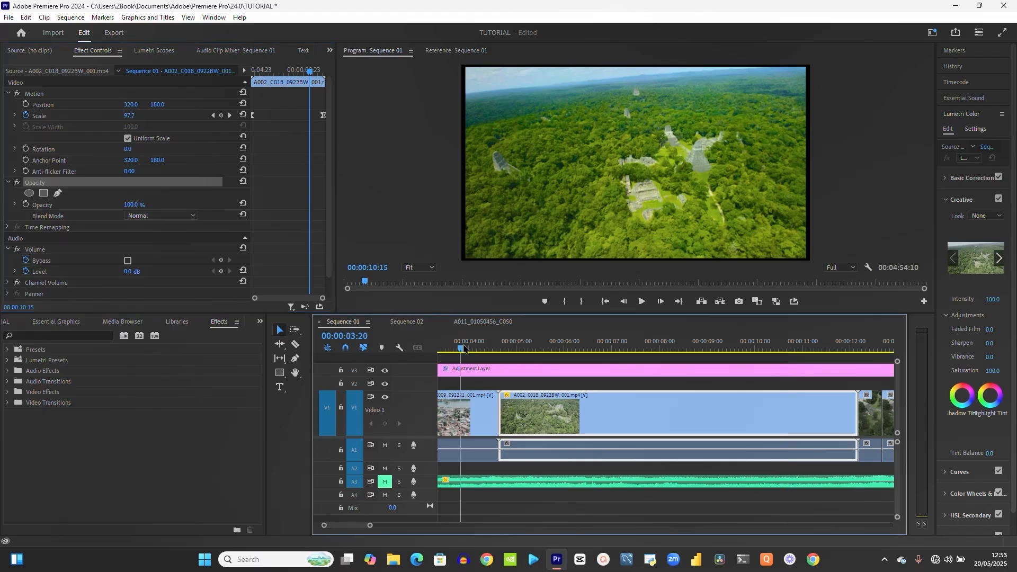
pyautogui.press('-')
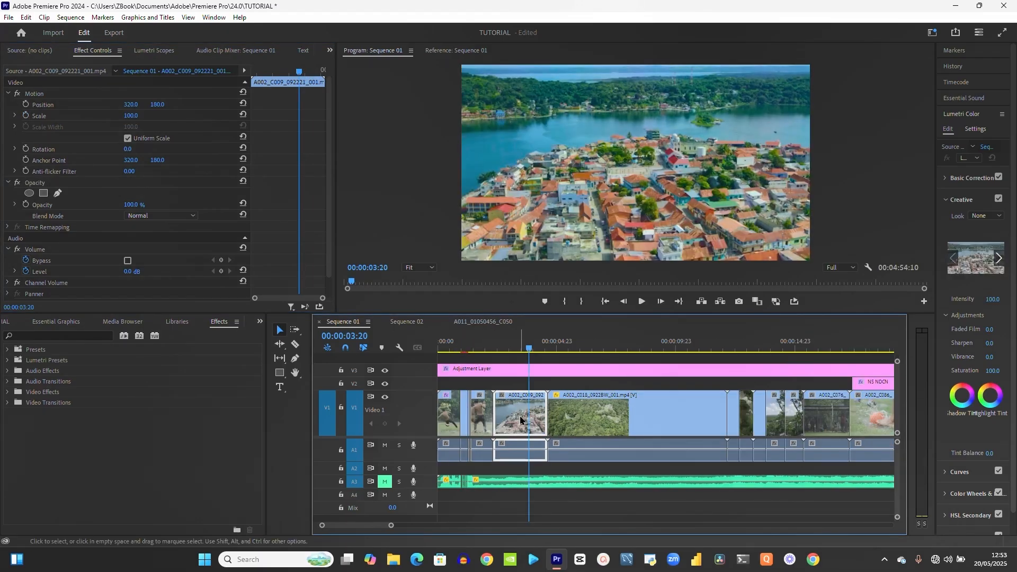
pyautogui.press('=')
pyautogui.click(525, 354)
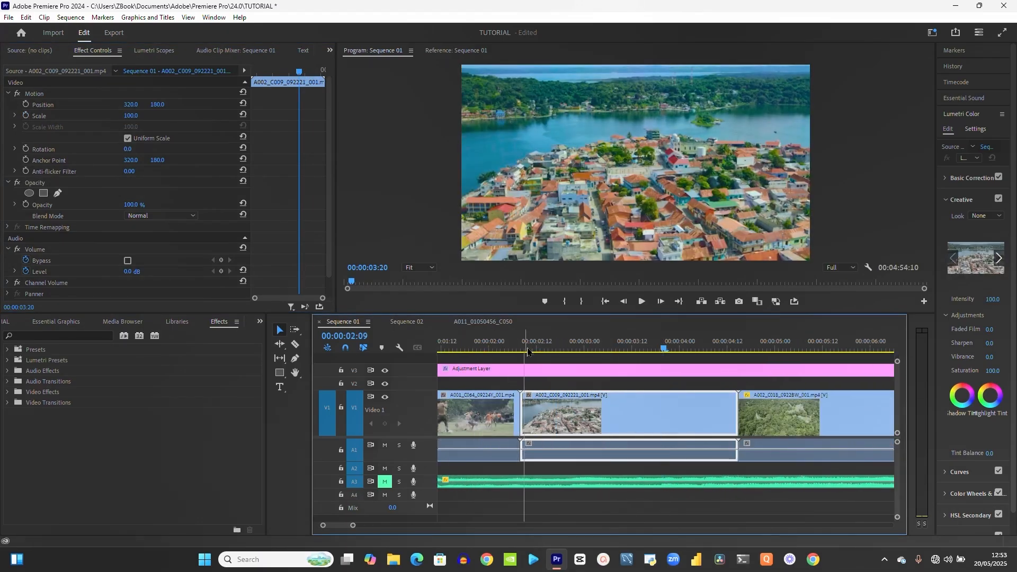
pyautogui.scroll(-1, 51, 242)
pyautogui.scroll(-1, 51, 243)
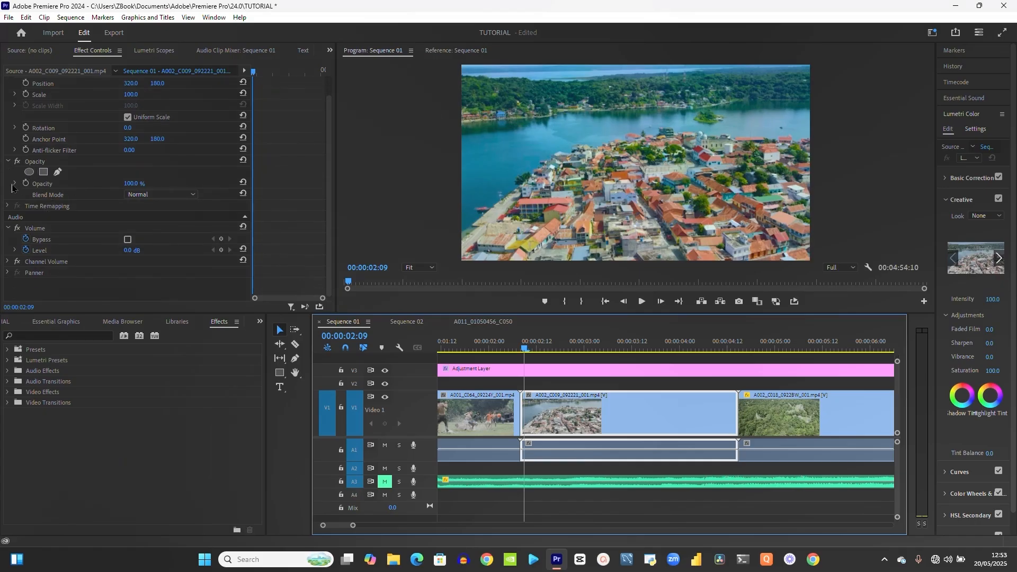
# Lower the town clip's Opacity to 2.2% and start keyframing it at 00:00:02:09
pyautogui.click(16, 184)
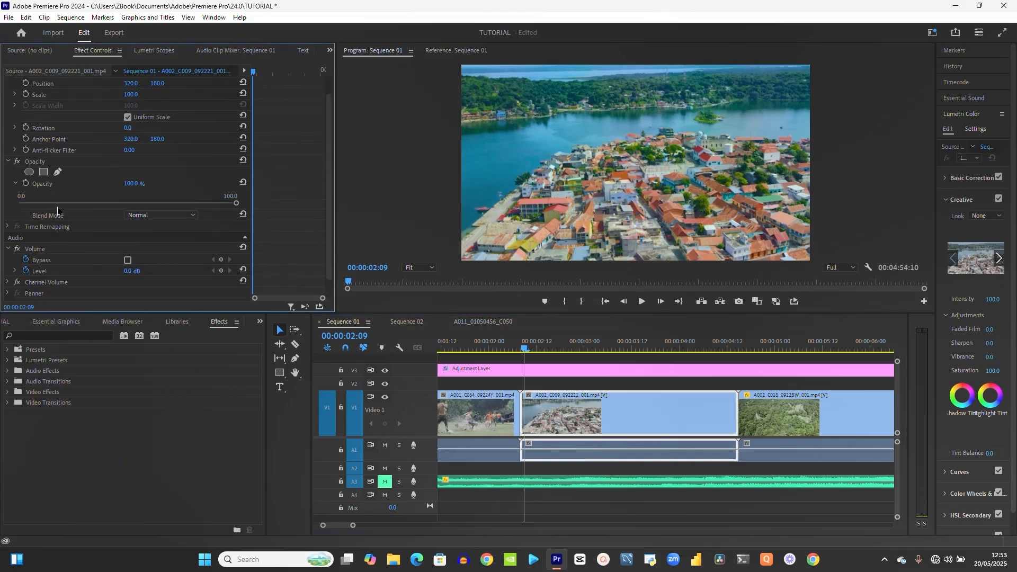
pyautogui.moveTo(89, 204); pyautogui.dragTo(23, 223)
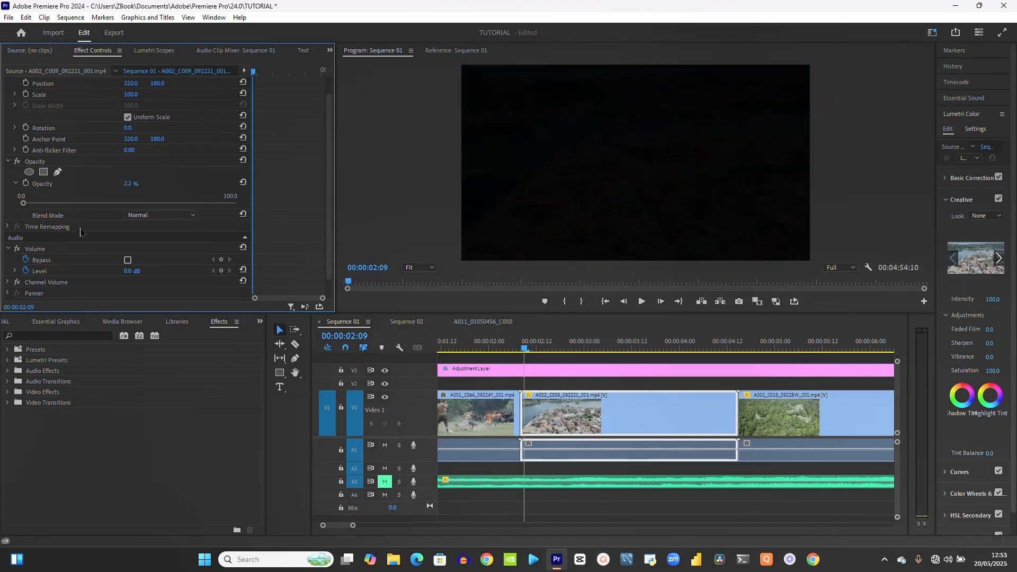
pyautogui.click(26, 183)
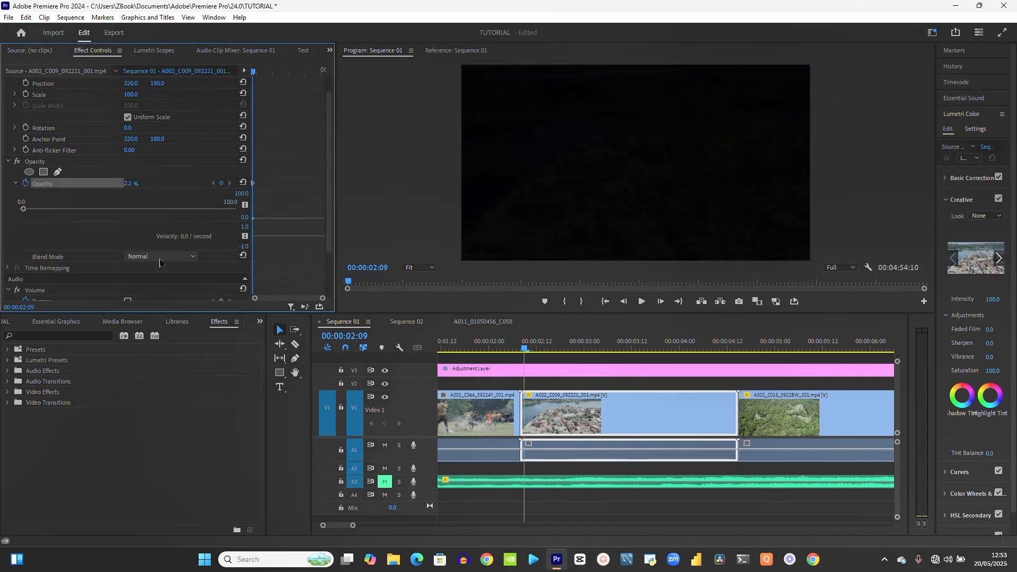
# Add an Opacity keyframe of 100% near the end of the town clip, at 00:00:04:14
pyautogui.moveTo(727, 349); pyautogui.dragTo(736, 371)
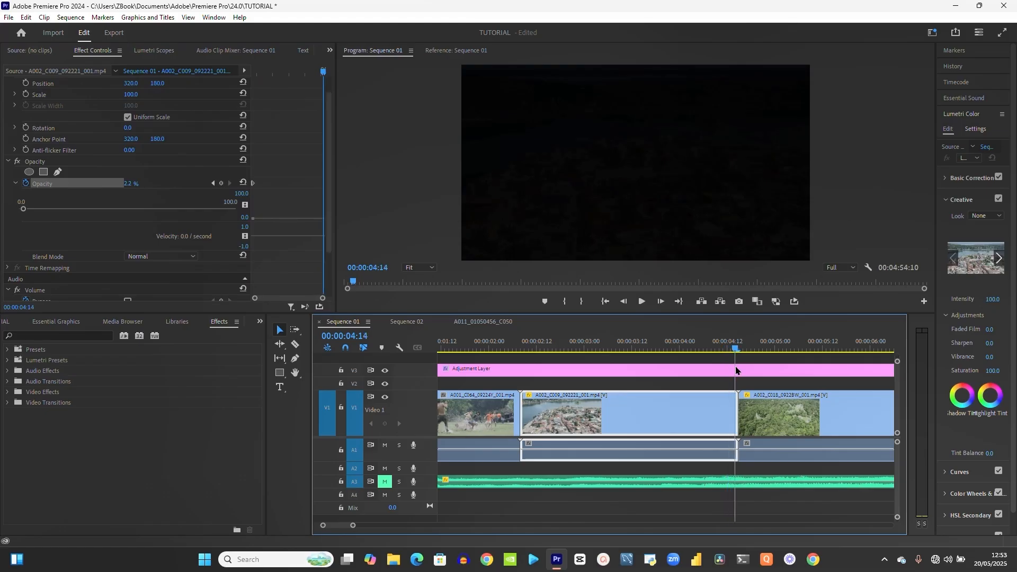
pyautogui.click(138, 181)
pyautogui.write('100')
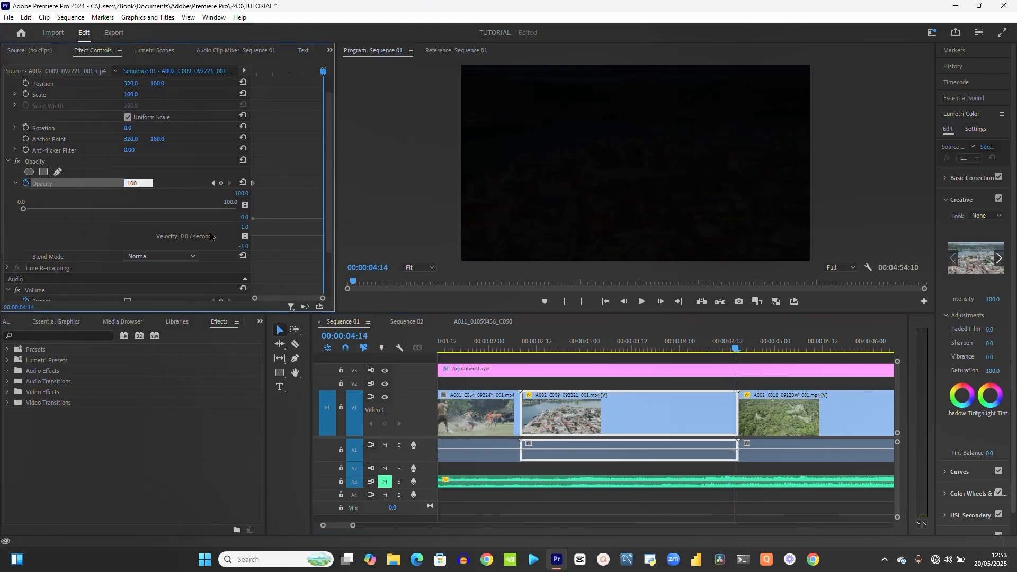
pyautogui.press('Return')
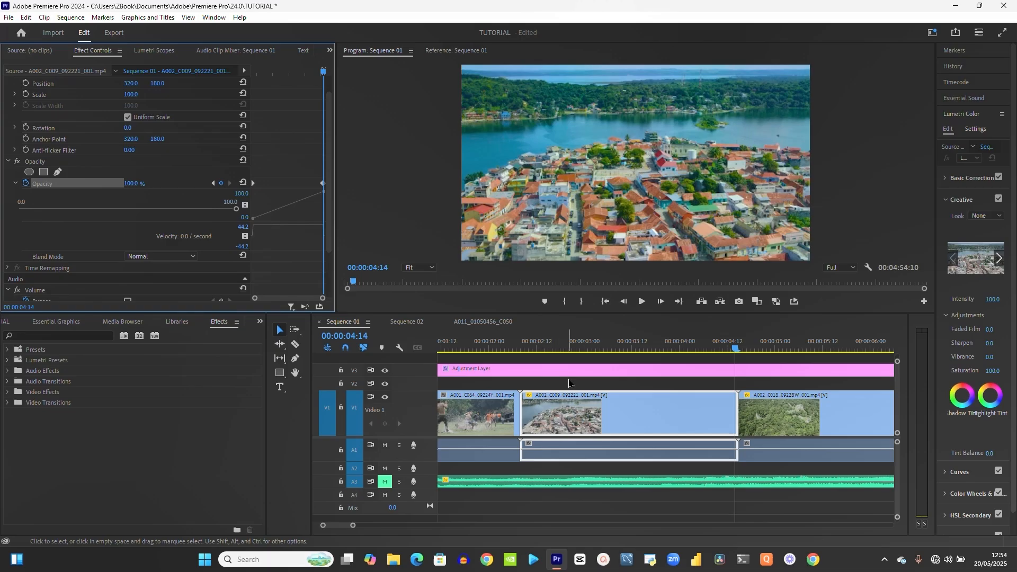
# Preview the town clip's opacity fade-in and return the playhead to 00:00:02:09
pyautogui.click(526, 349)
pyautogui.press('space')
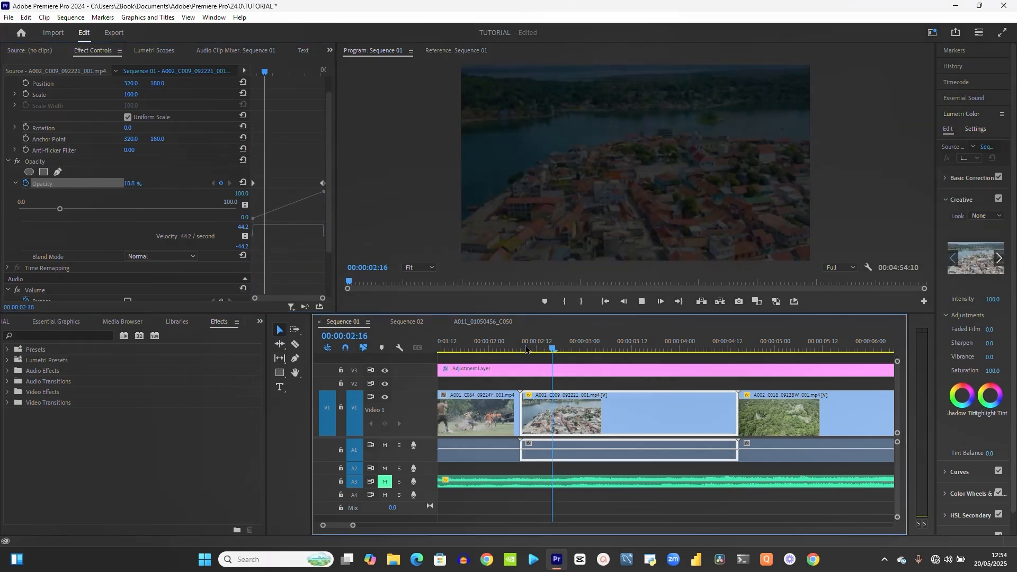
pyautogui.click(526, 346)
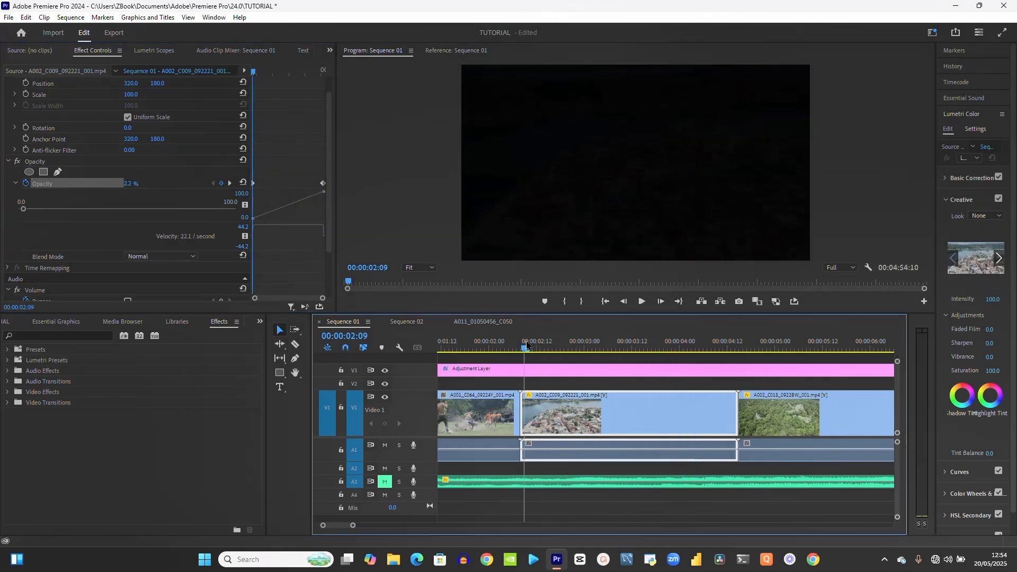
# Replay the town clip's opacity fade-in, park the playhead at 00:00:04:13 and collapse its Opacity settings
pyautogui.press('space')
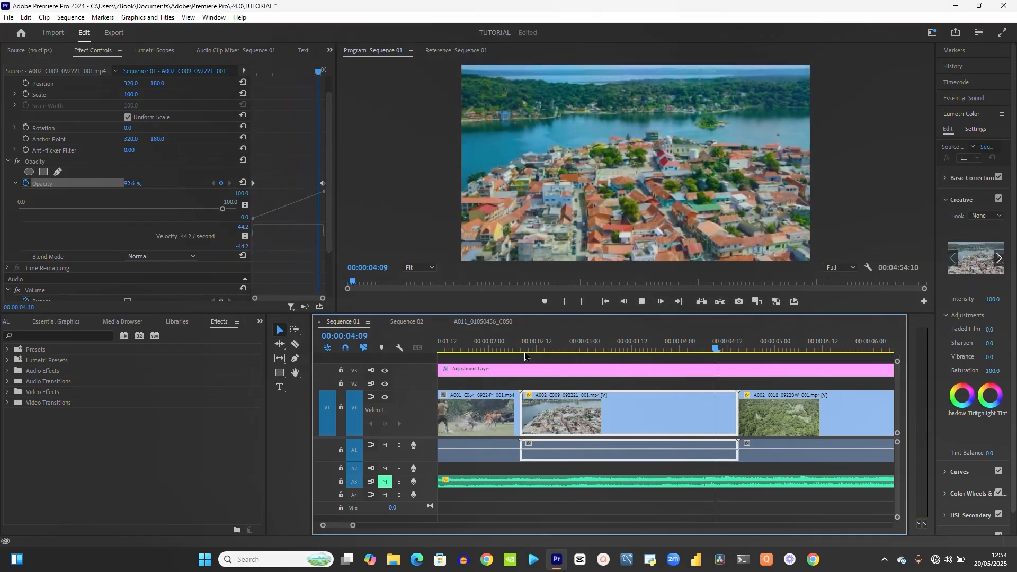
pyautogui.click(731, 346)
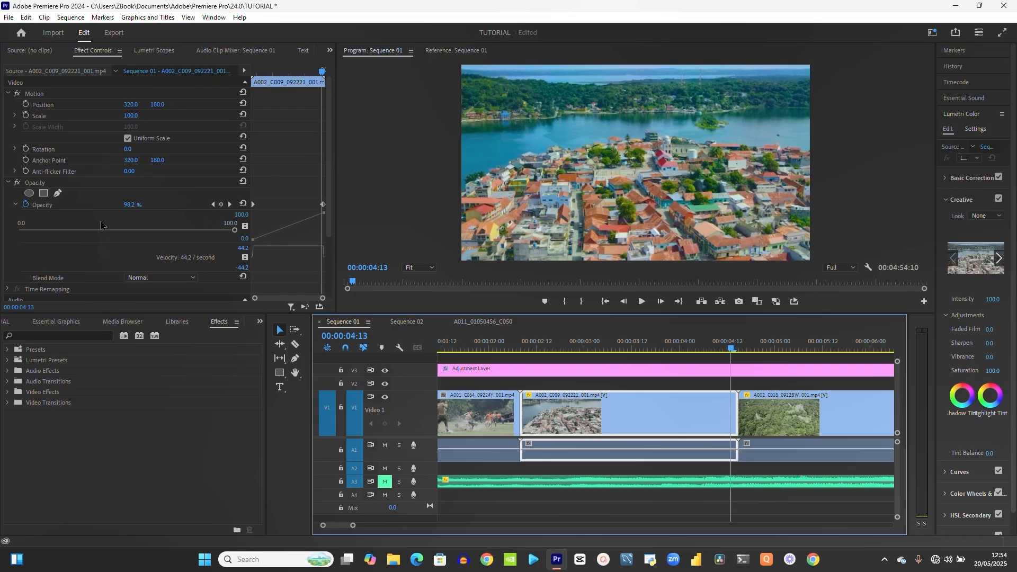
pyautogui.scroll(-3, 101, 225)
pyautogui.scroll(2, 100, 233)
pyautogui.click(16, 205)
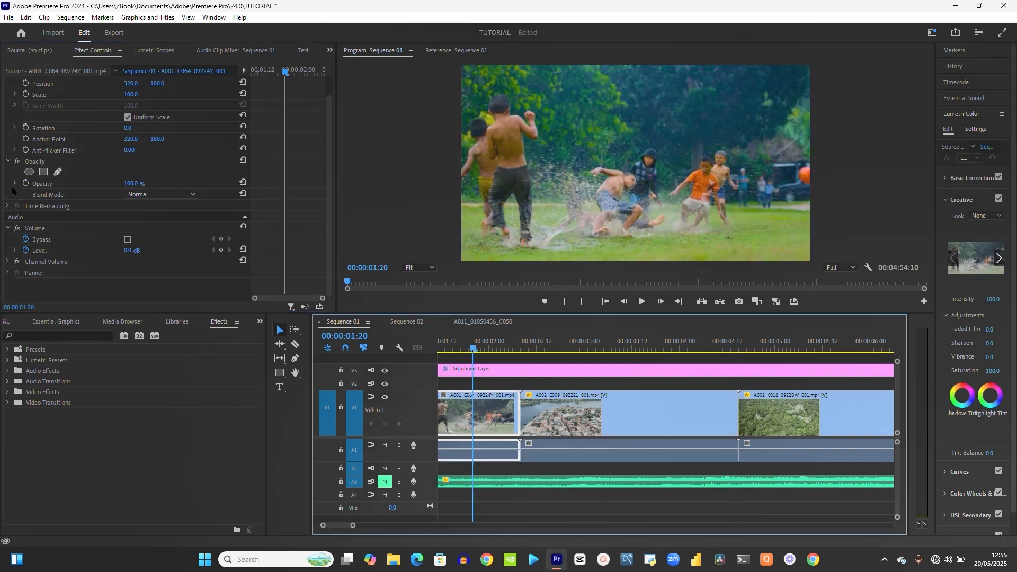
# Set the Blend Mode of the clip A001_C064_09224Y_001.mp4 to Darken
pyautogui.click(15, 191)
pyautogui.click(177, 195)
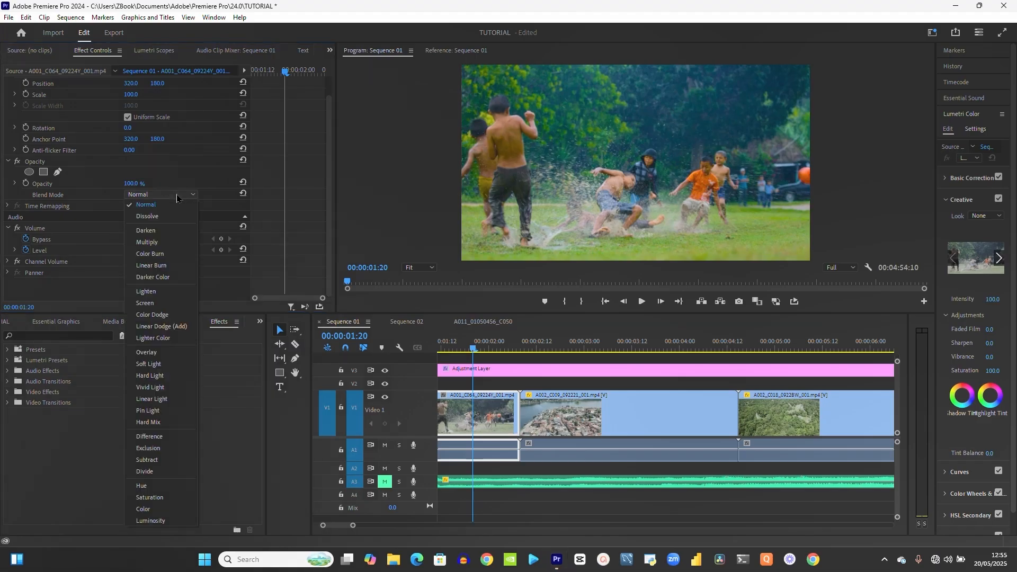
pyautogui.click(144, 237)
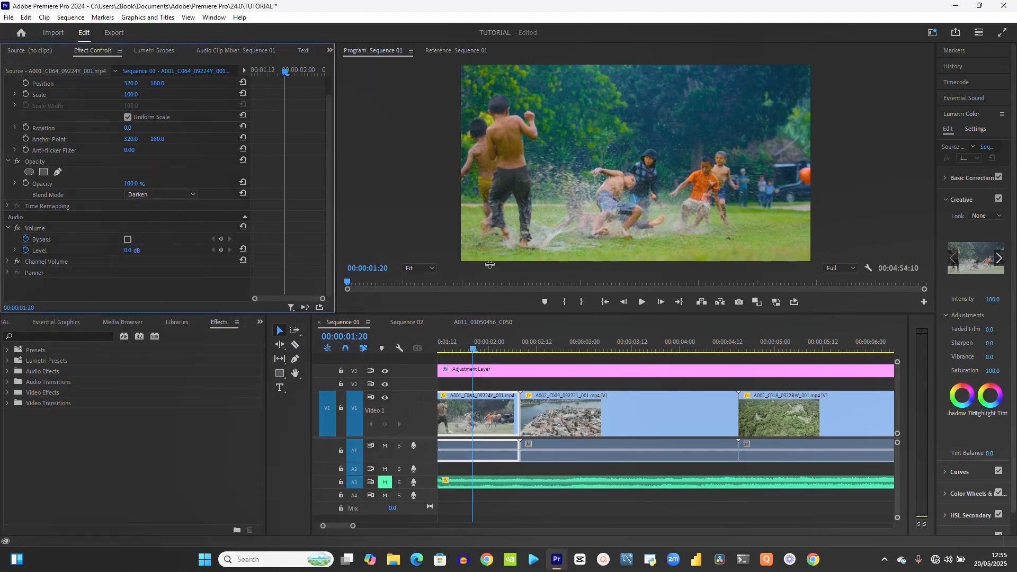
# Enlarge the timeline area and raise the clip A001_C064_09224Y_001.mp4 onto track V2
pyautogui.moveTo(486, 316); pyautogui.dragTo(486, 263)
pyautogui.moveTo(487, 343); pyautogui.dragTo(487, 328)
pyautogui.moveTo(483, 388); pyautogui.dragTo(485, 358)
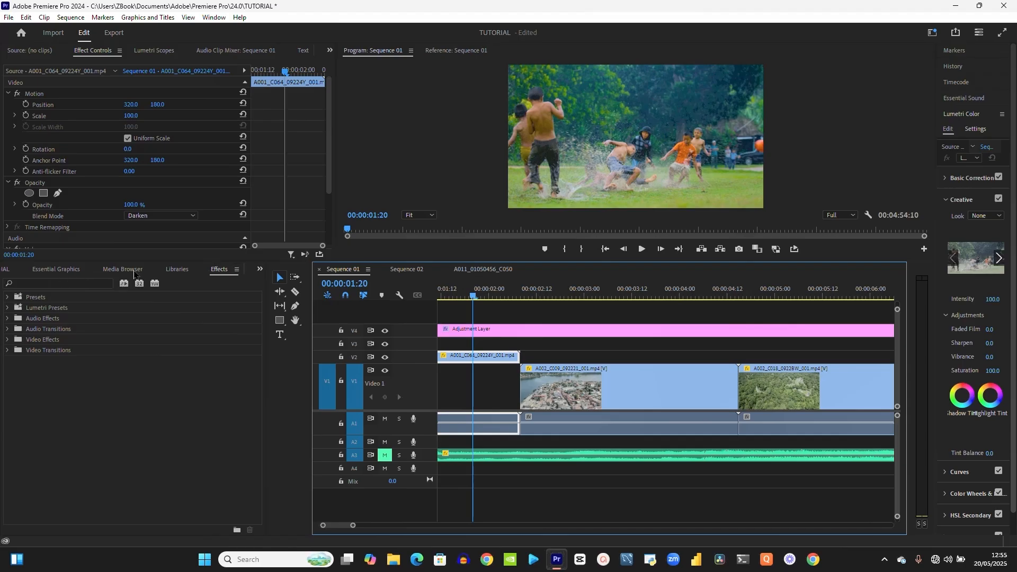
# Open the project's Bin folder and load the pyramid clip A002_C018_0922BW_002.mp4 into the Source monitor
pyautogui.click(11, 270)
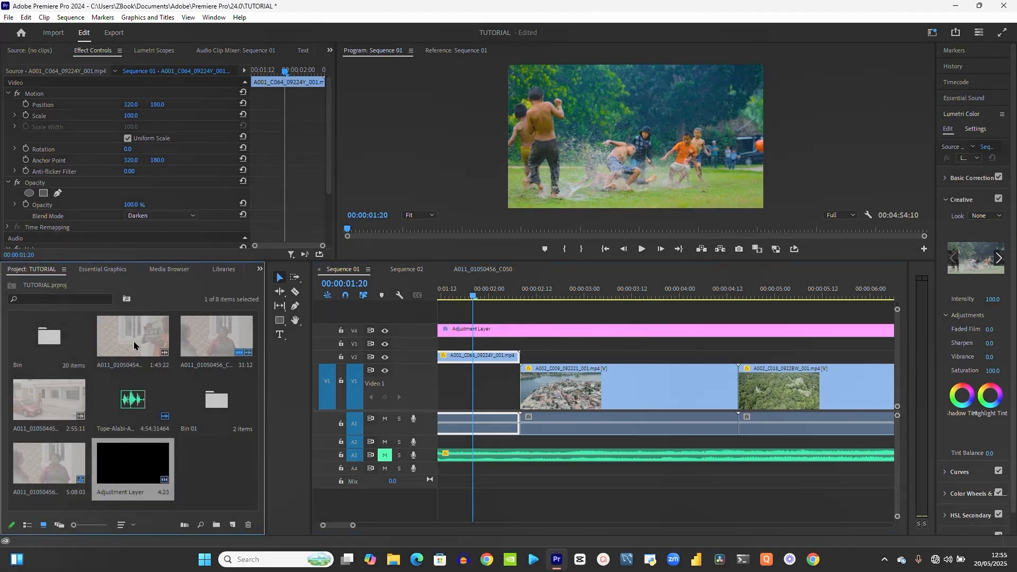
pyautogui.doubleClick(50, 345)
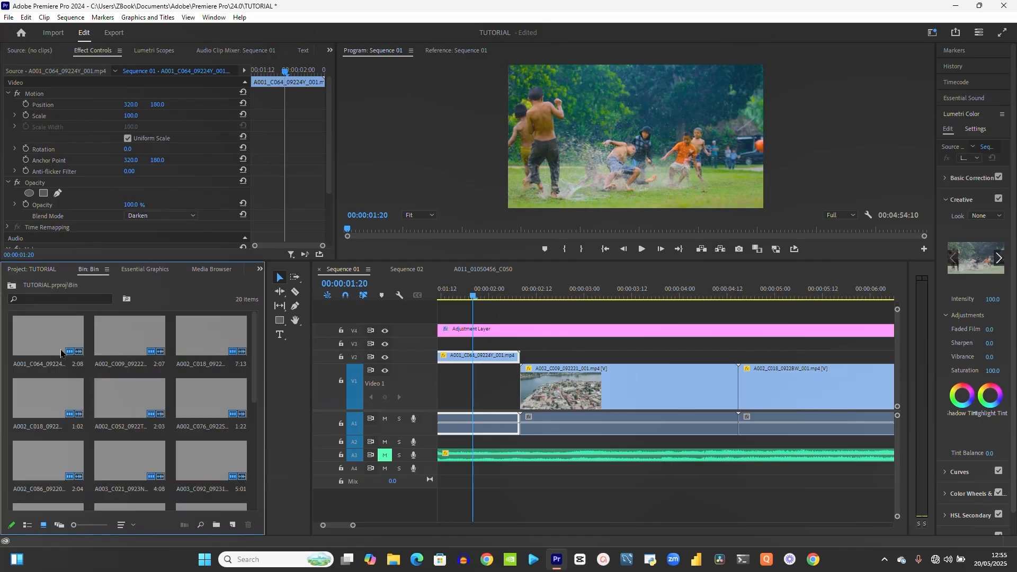
pyautogui.click(121, 388)
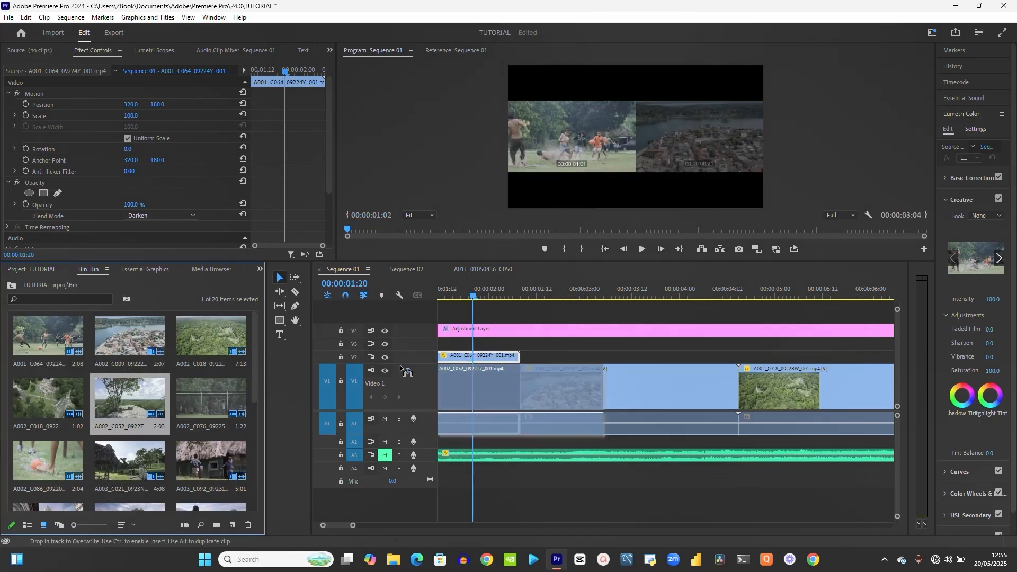
pyautogui.moveTo(42, 364); pyautogui.dragTo(41, 365)
pyautogui.doubleClick(129, 395)
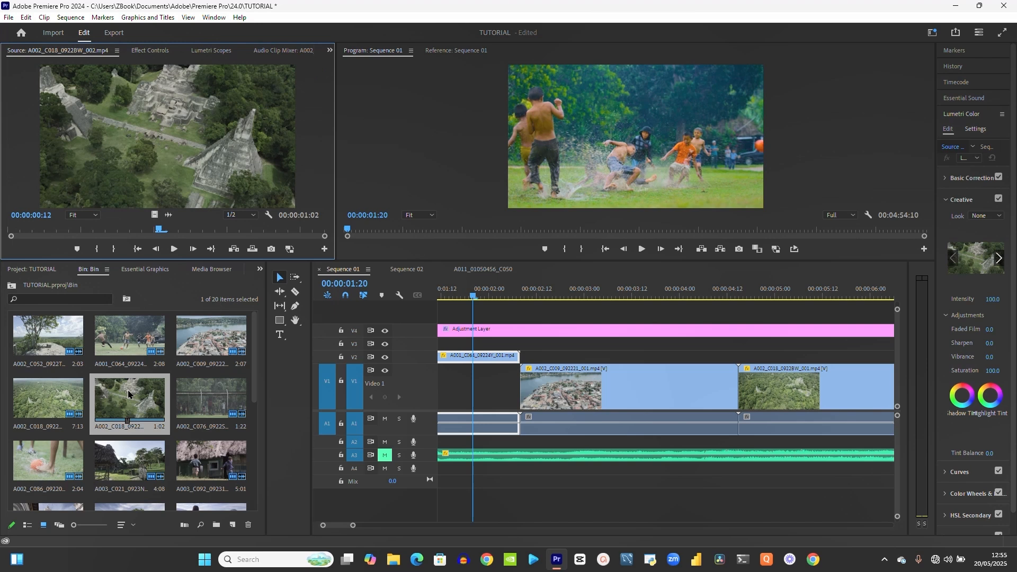
# Mark the pyramid clip from 00:00:00:01 to 00:00:00:19 and place only its video on V1 beneath the raised clip
pyautogui.click(20, 233)
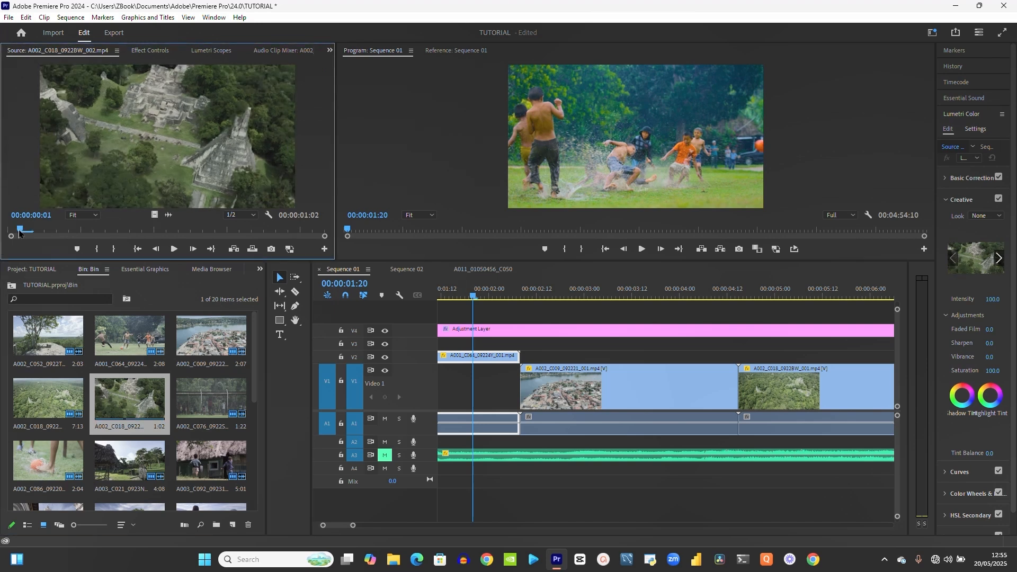
pyautogui.press('i')
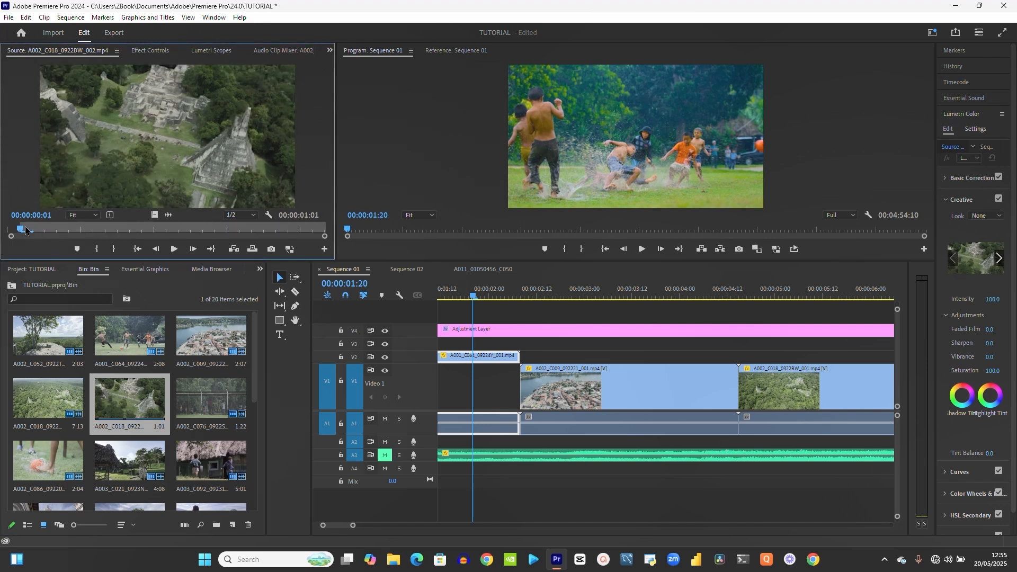
pyautogui.click(237, 234)
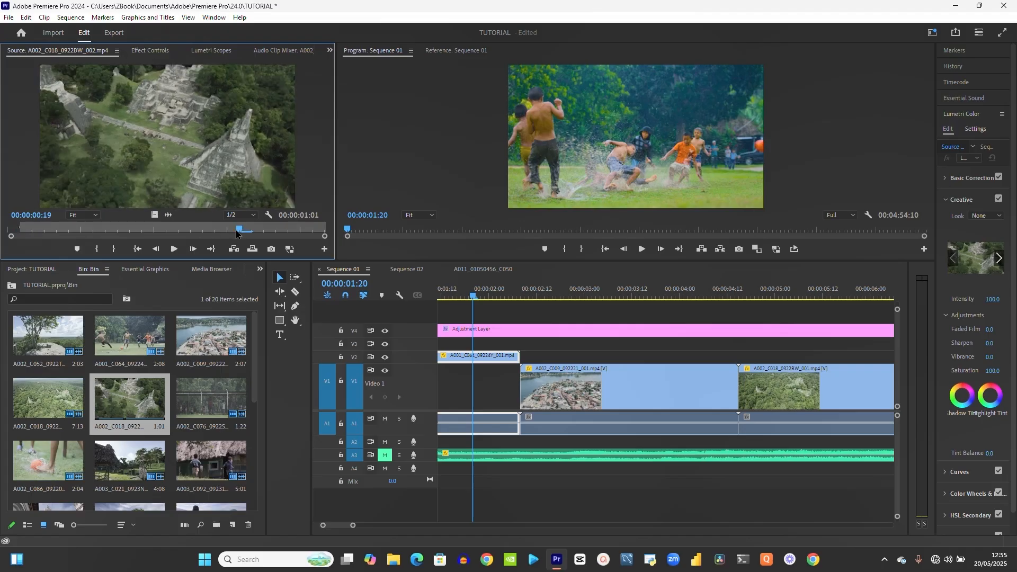
pyautogui.press('o')
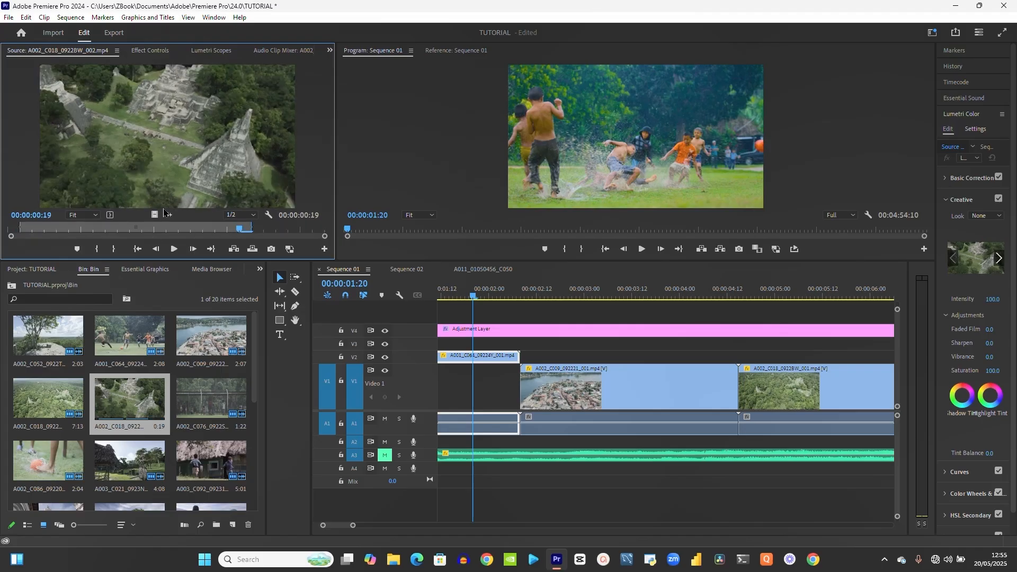
pyautogui.moveTo(152, 215); pyautogui.dragTo(515, 394)
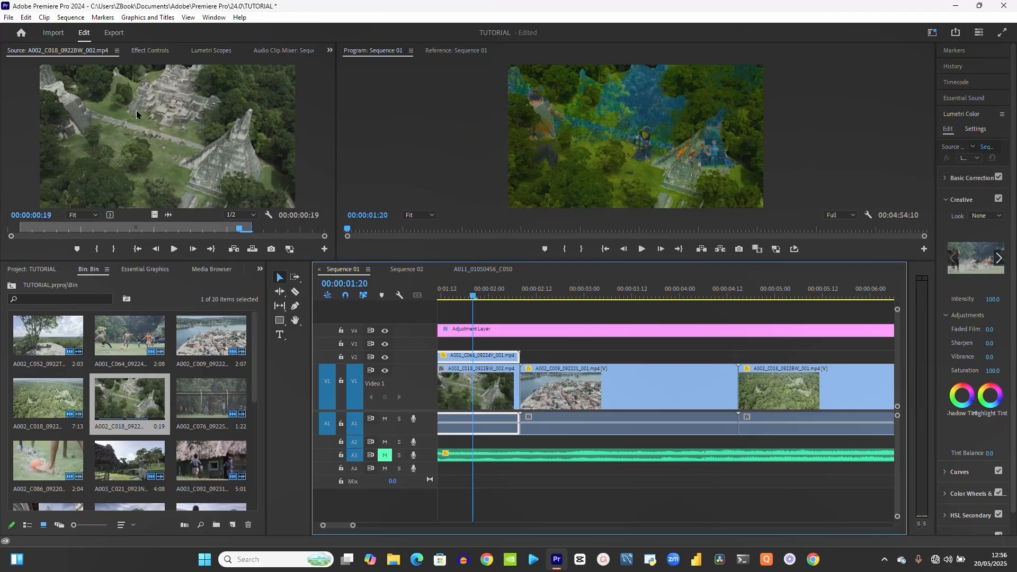
pyautogui.click(187, 132)
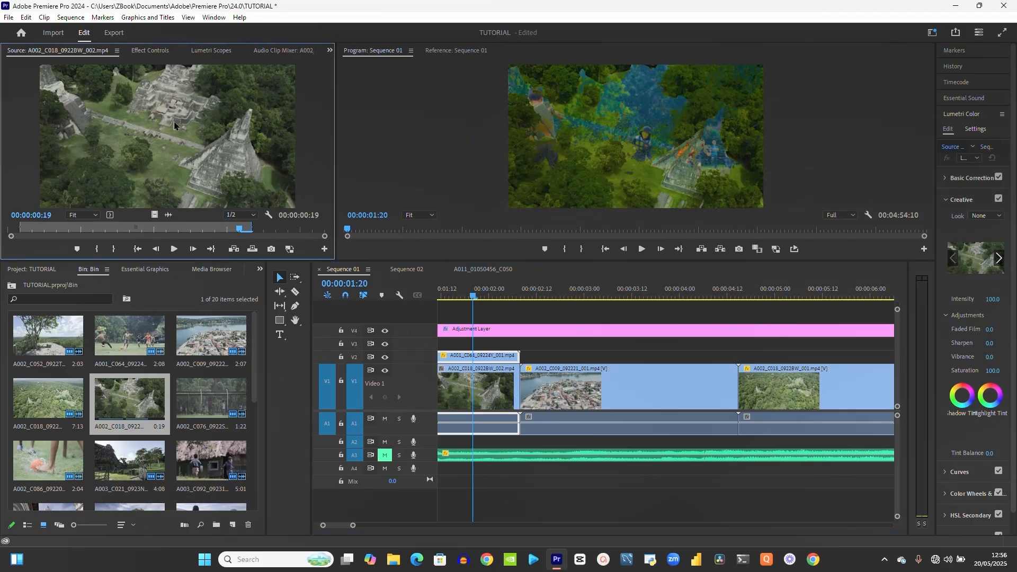
pyautogui.moveTo(420, 268); pyautogui.dragTo(135, 161)
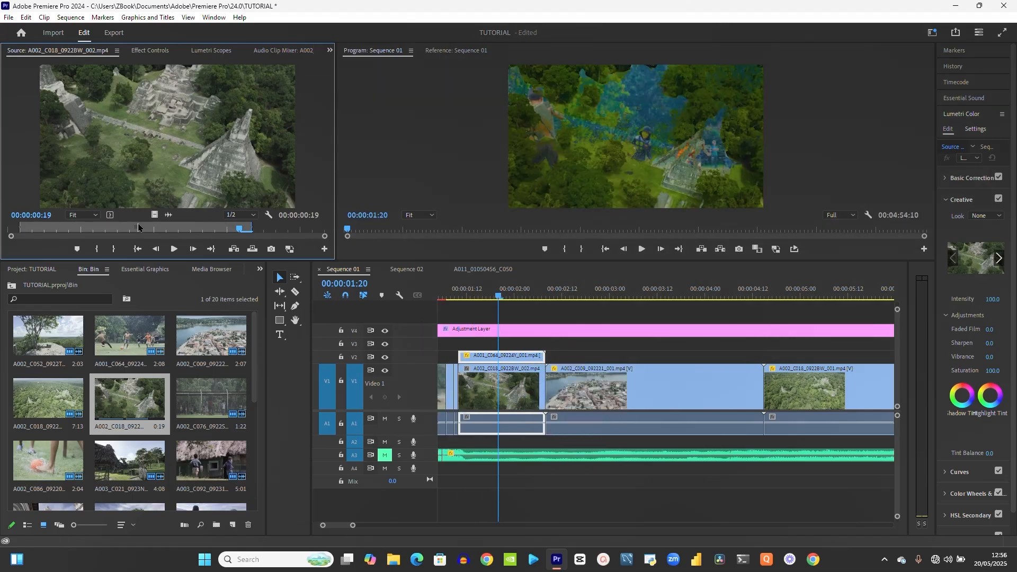
pyautogui.moveTo(154, 215); pyautogui.dragTo(67, 127)
pyautogui.moveTo(478, 448); pyautogui.dragTo(164, 113)
# Select the clip on V2, show its Effect Controls and set its Blend Mode to Darker Color
pyautogui.click(506, 361)
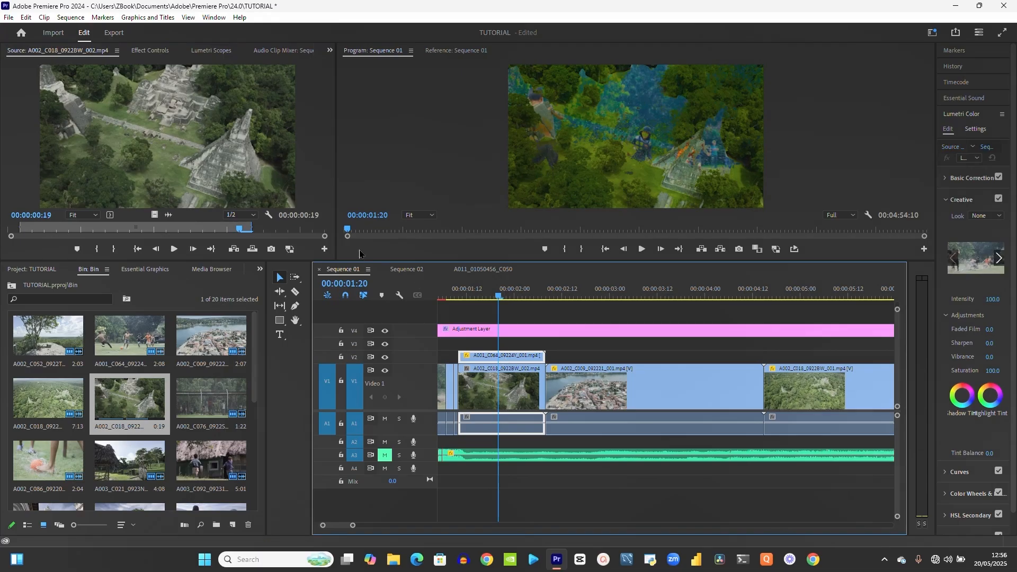
pyautogui.click(143, 52)
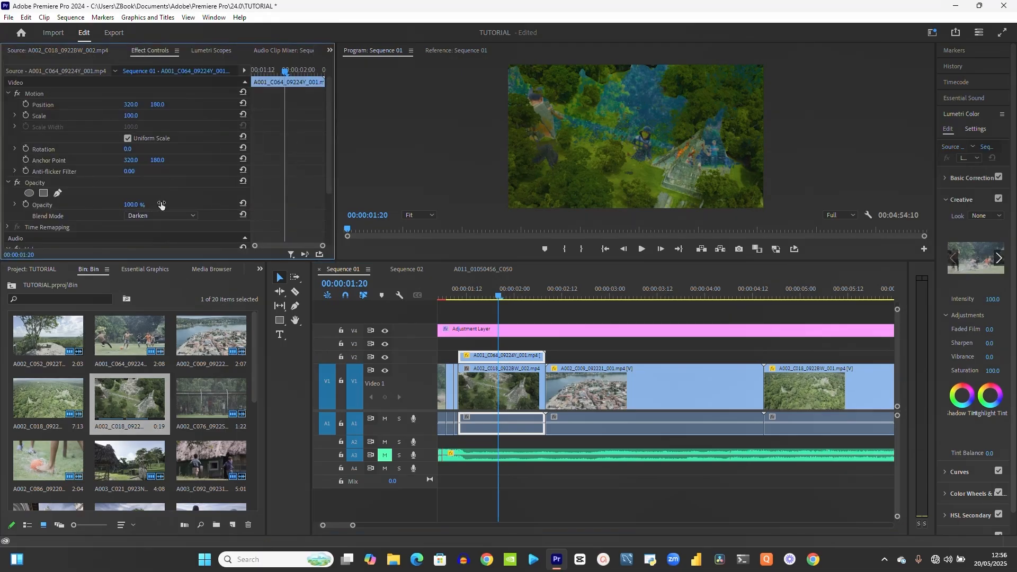
pyautogui.click(167, 217)
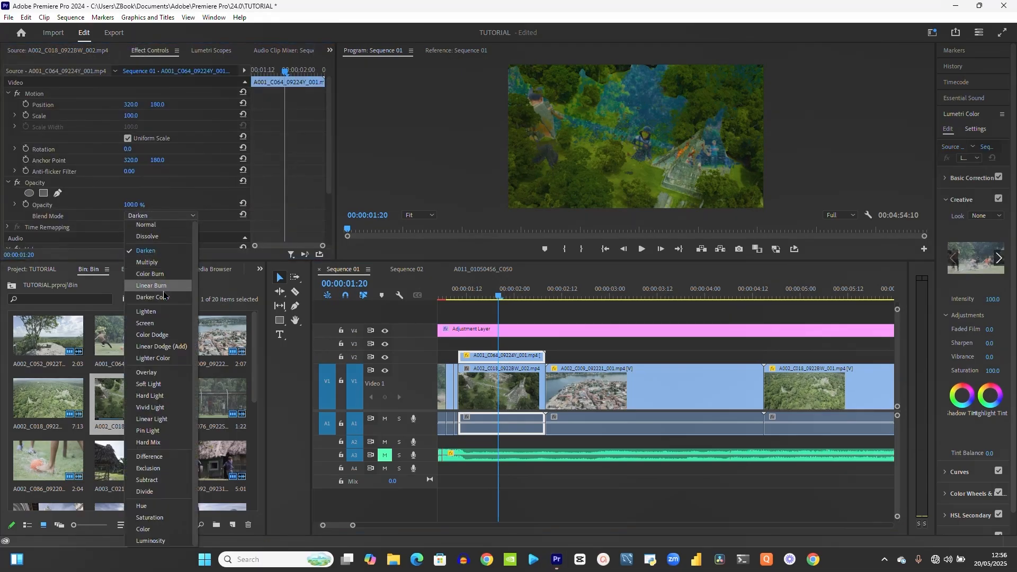
pyautogui.click(159, 297)
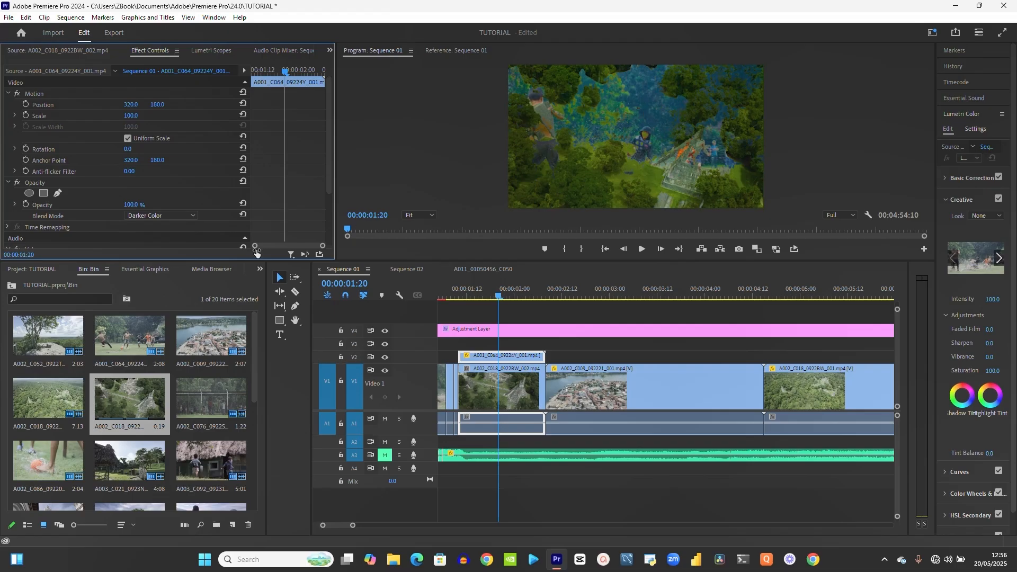
# Try the Soft Light and Exclusion blend modes on the V2 clip
pyautogui.click(165, 216)
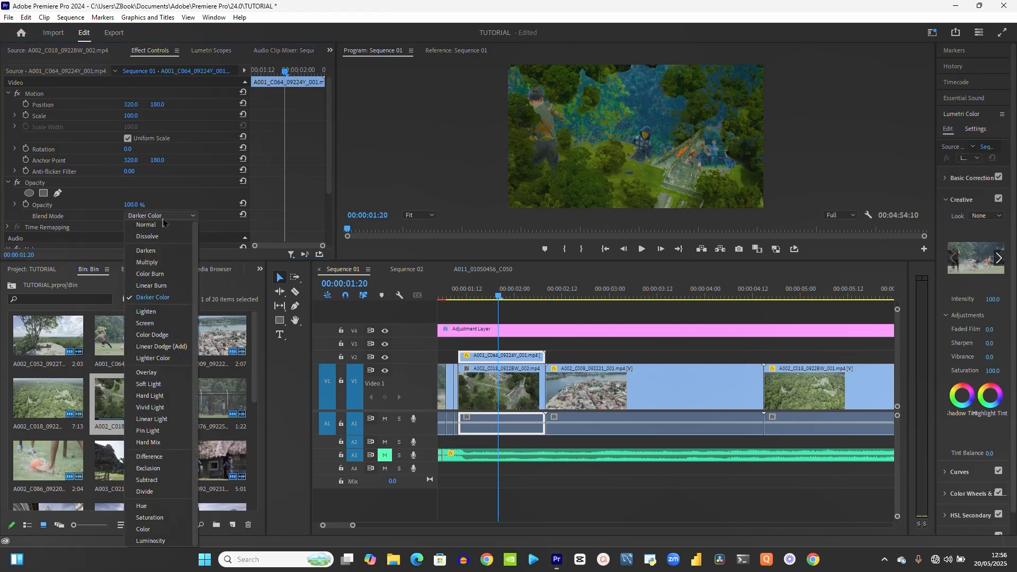
pyautogui.click(149, 384)
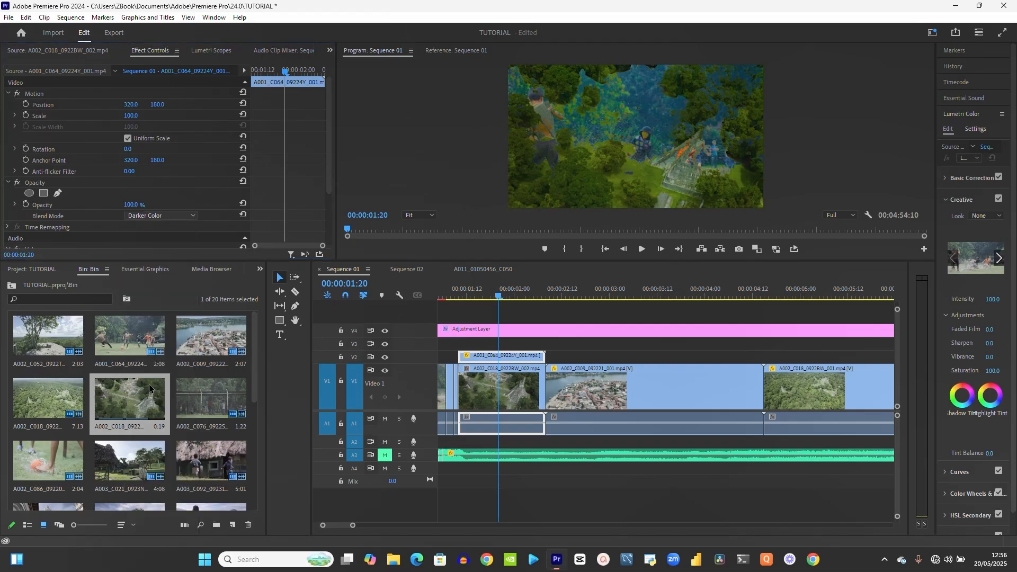
pyautogui.click(161, 216)
pyautogui.click(151, 473)
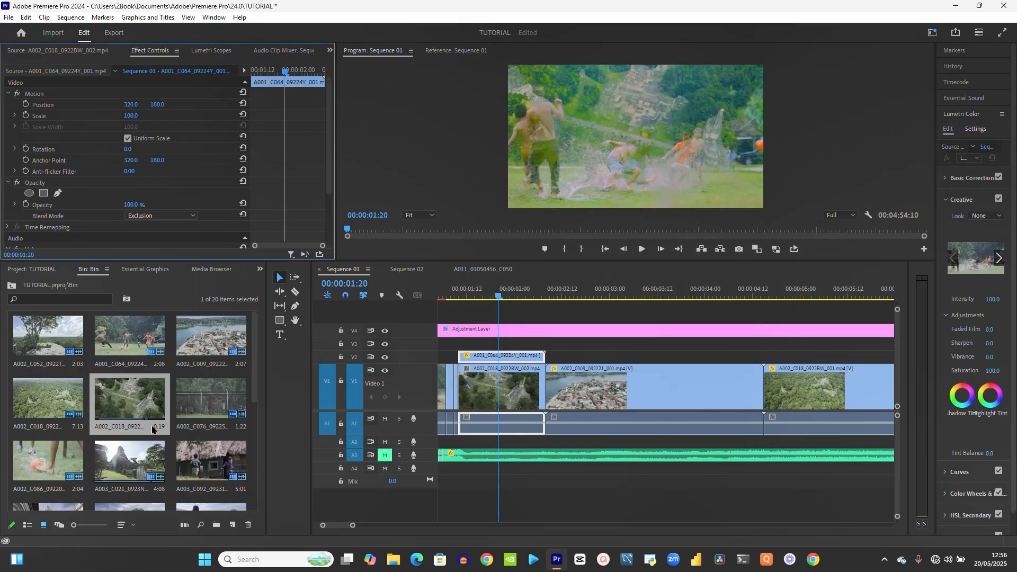
# Set the V2 clip's Blend Mode to Saturation and play back the blended section
pyautogui.click(157, 217)
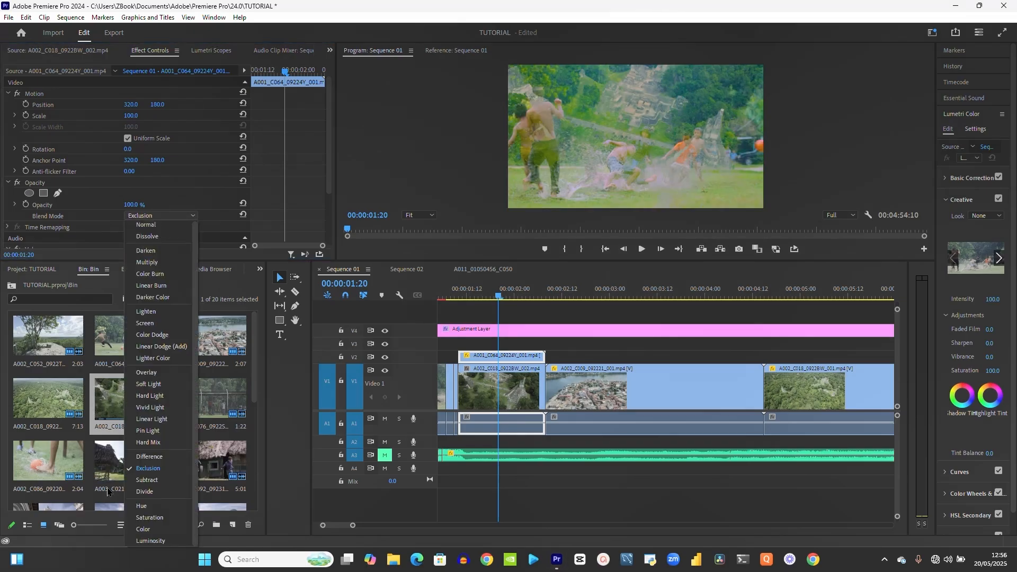
pyautogui.click(149, 518)
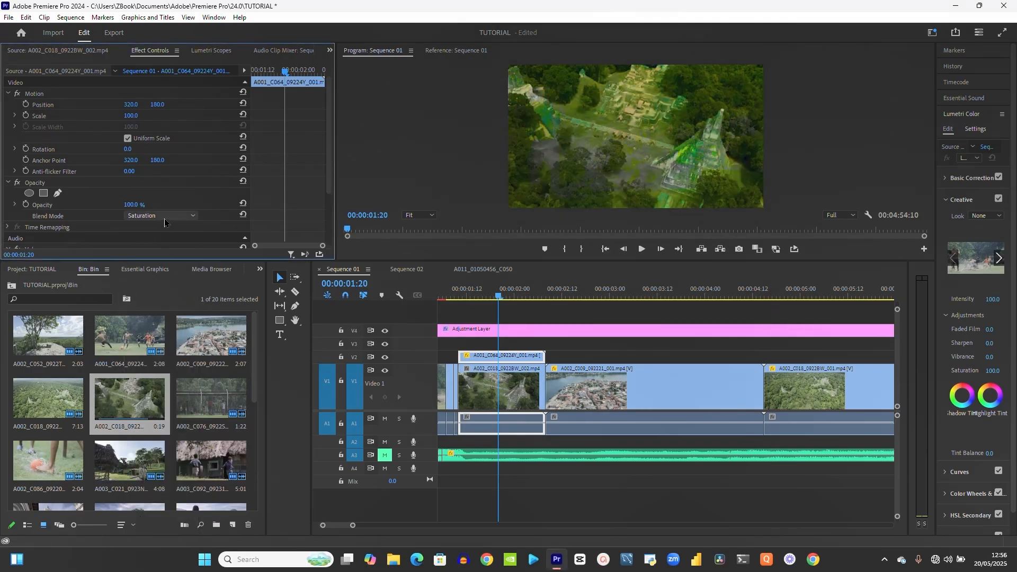
pyautogui.press('space')
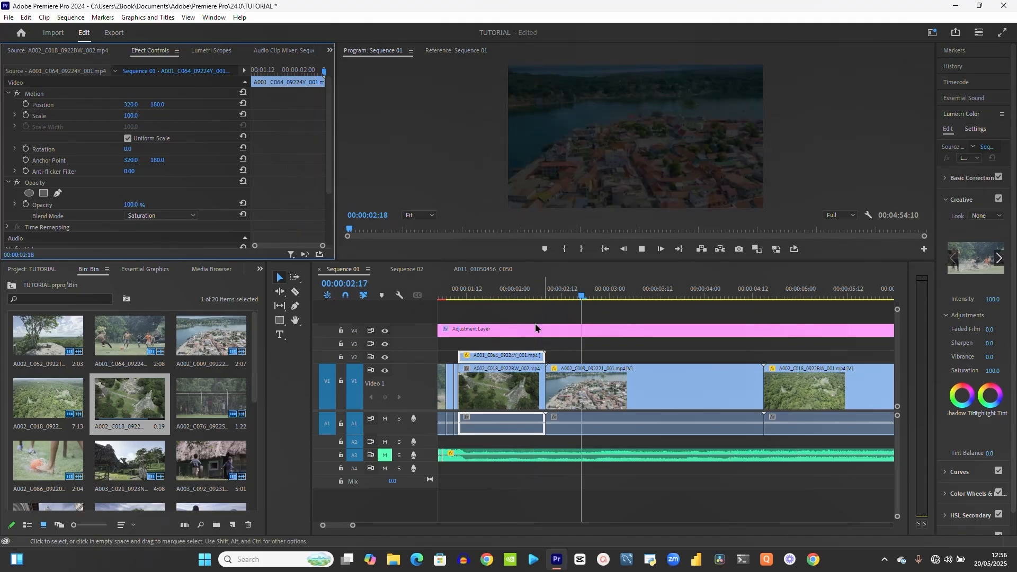
pyautogui.click(482, 294)
pyautogui.press('space')
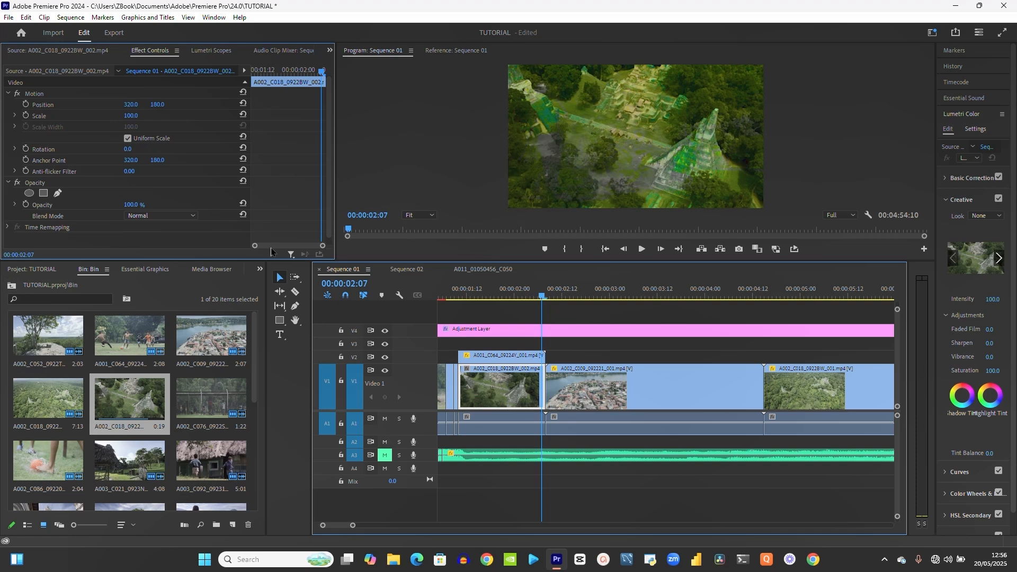
# Reselect the V2 clip, expand its Volume Level and turn off keyframing for both Bypass and Level
pyautogui.click(493, 363)
pyautogui.scroll(-3, 148, 228)
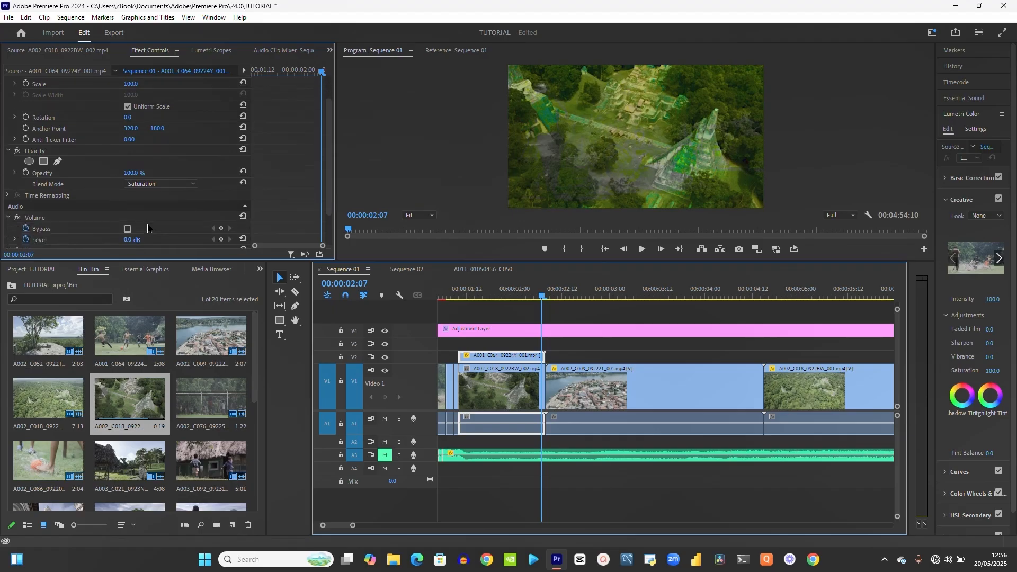
pyautogui.scroll(-1, 148, 228)
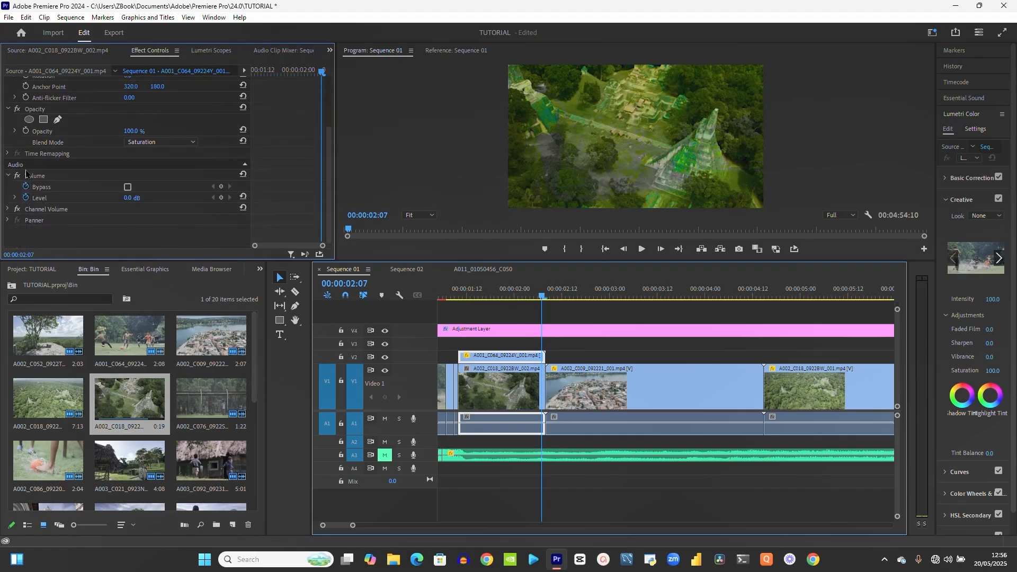
pyautogui.click(14, 199)
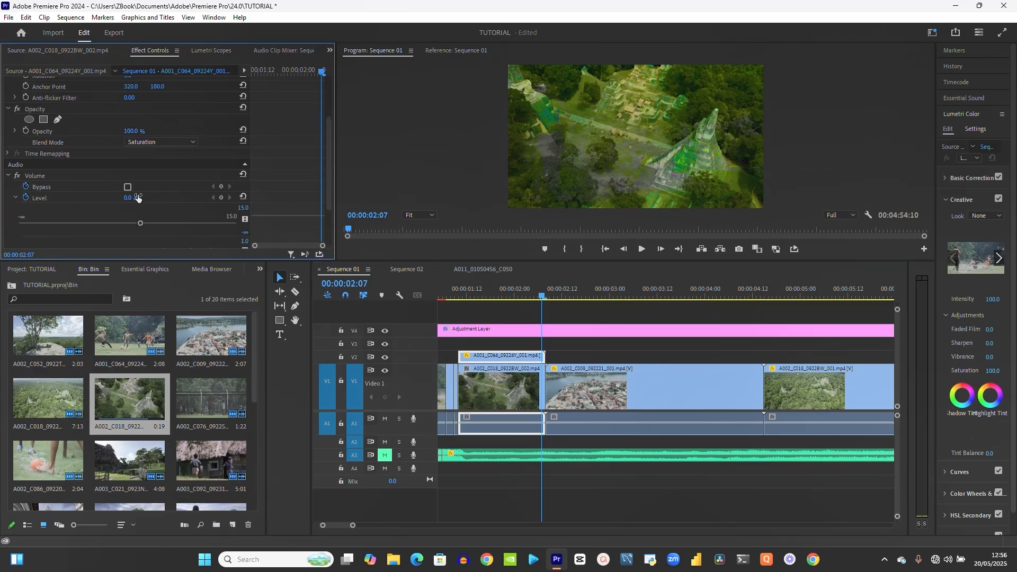
pyautogui.click(26, 187)
pyautogui.click(26, 197)
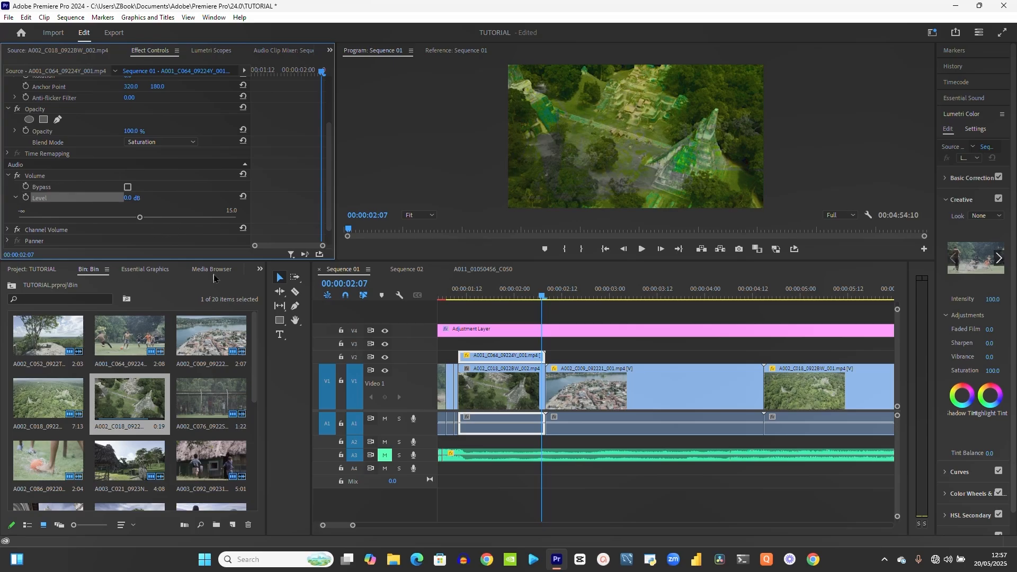
# Raise the Volume Level of the V2 clip's audio to 4.3 dB
pyautogui.scroll(-1, 136, 225)
pyautogui.moveTo(148, 198); pyautogui.dragTo(80, 209)
pyautogui.moveTo(141, 207); pyautogui.dragTo(162, 205)
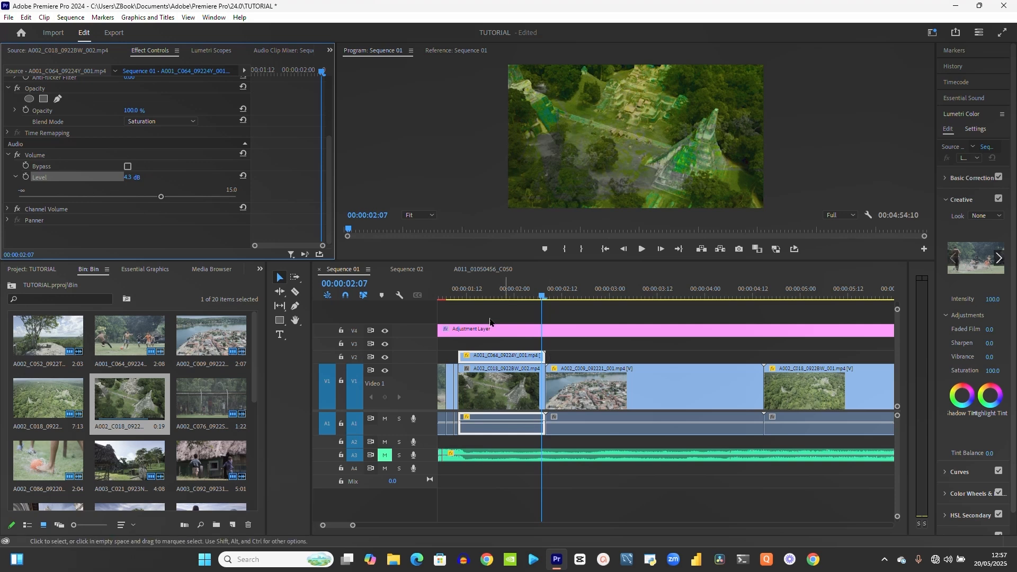
# Select the music clip on A3 and turn off keyframing for its Volume Bypass and Level
pyautogui.click(491, 295)
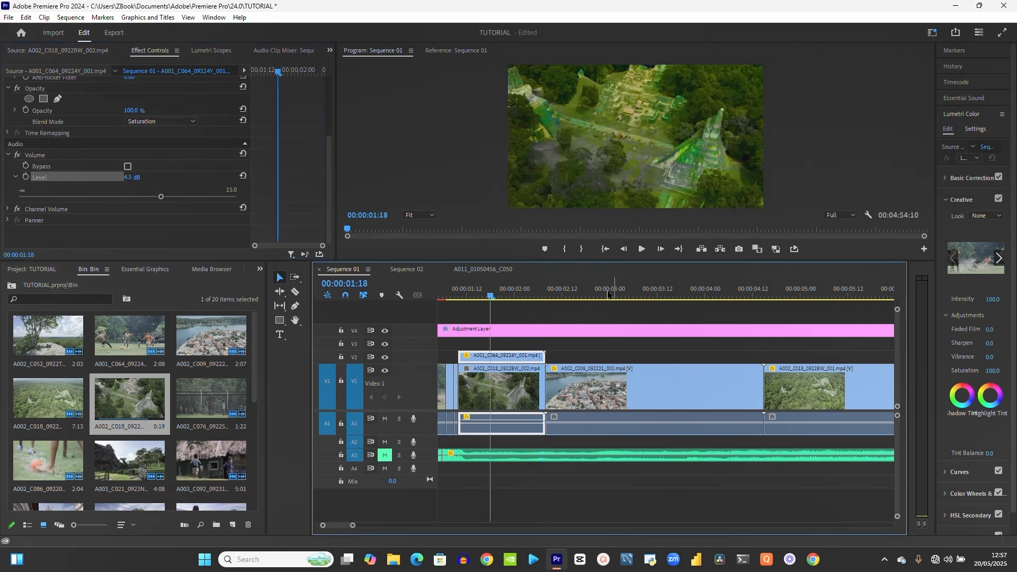
pyautogui.click(516, 457)
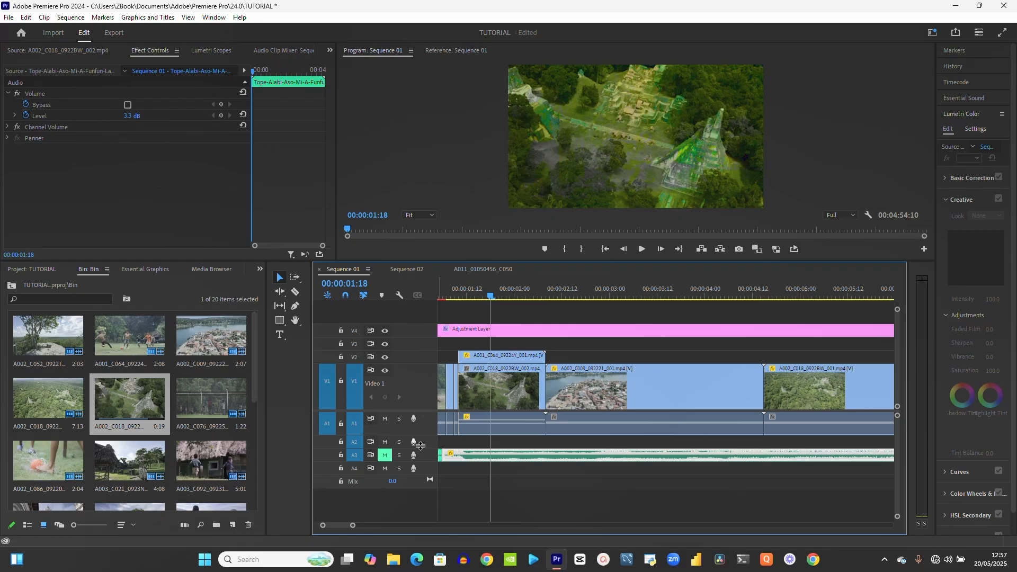
pyautogui.click(26, 105)
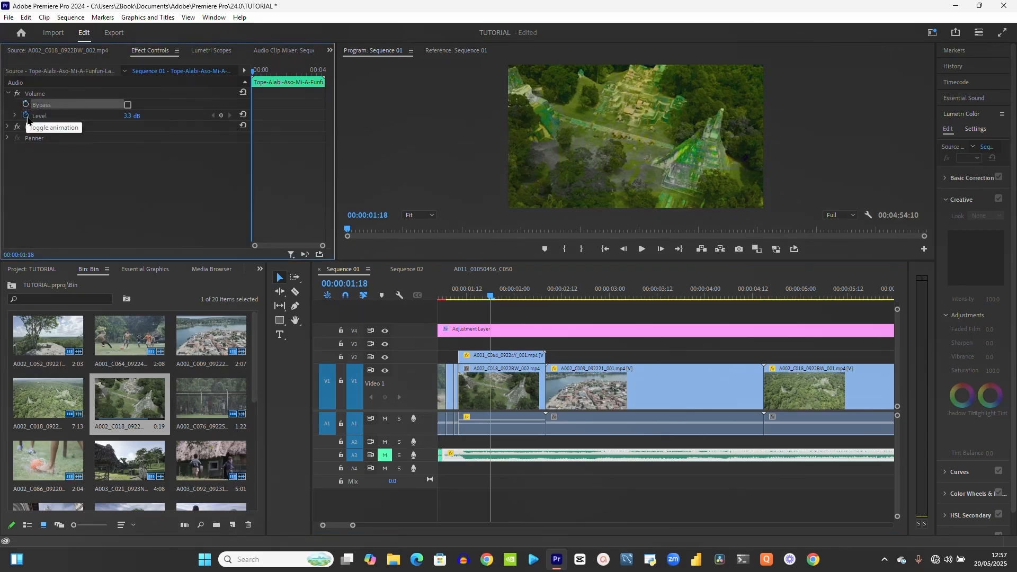
pyautogui.click(26, 116)
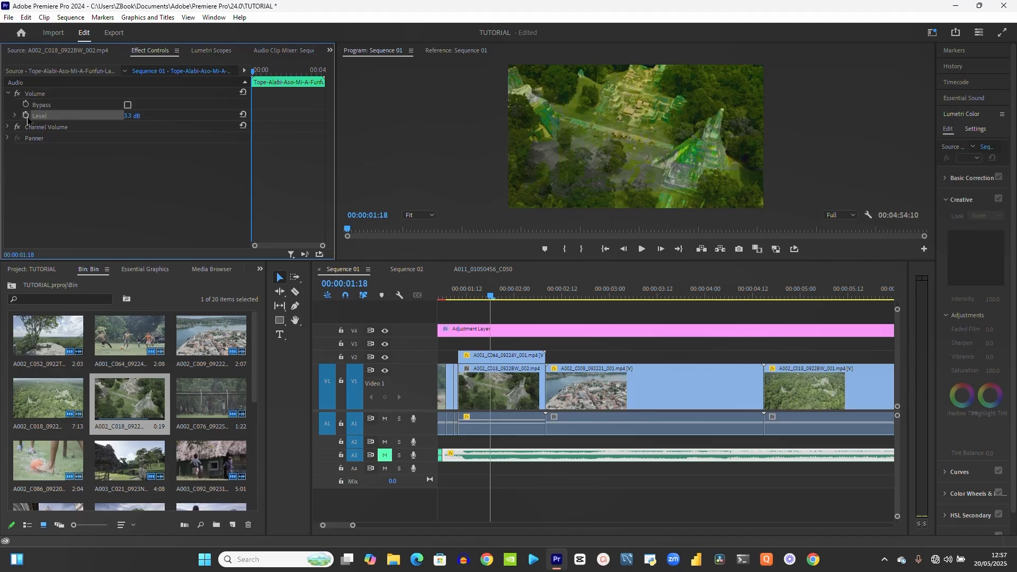
# Unmute track A3, then lower the music clip's Volume Level to -1.9 dB and play it back
pyautogui.click(386, 464)
pyautogui.click(385, 459)
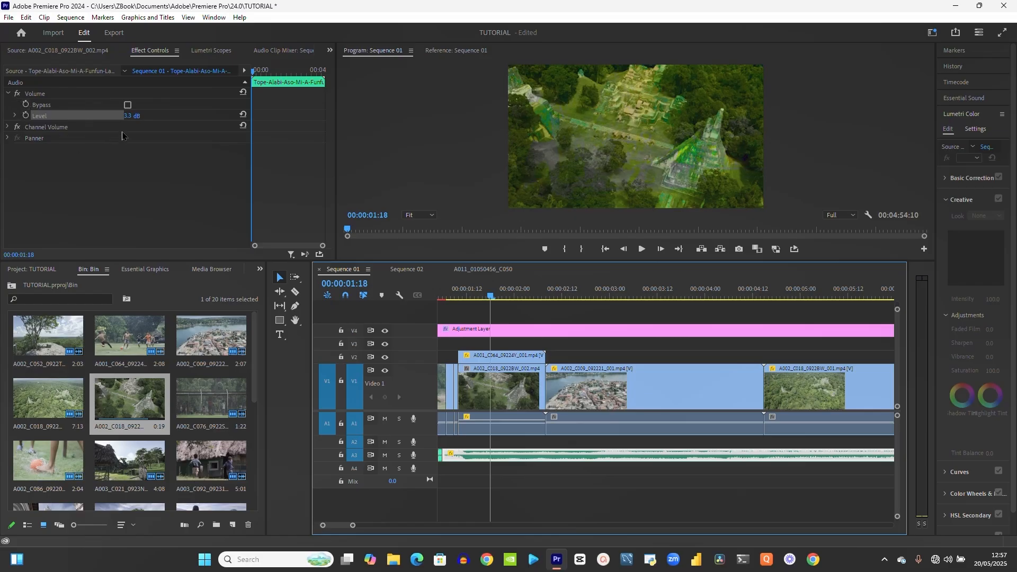
pyautogui.moveTo(131, 118); pyautogui.dragTo(56, 142)
pyautogui.press('space')
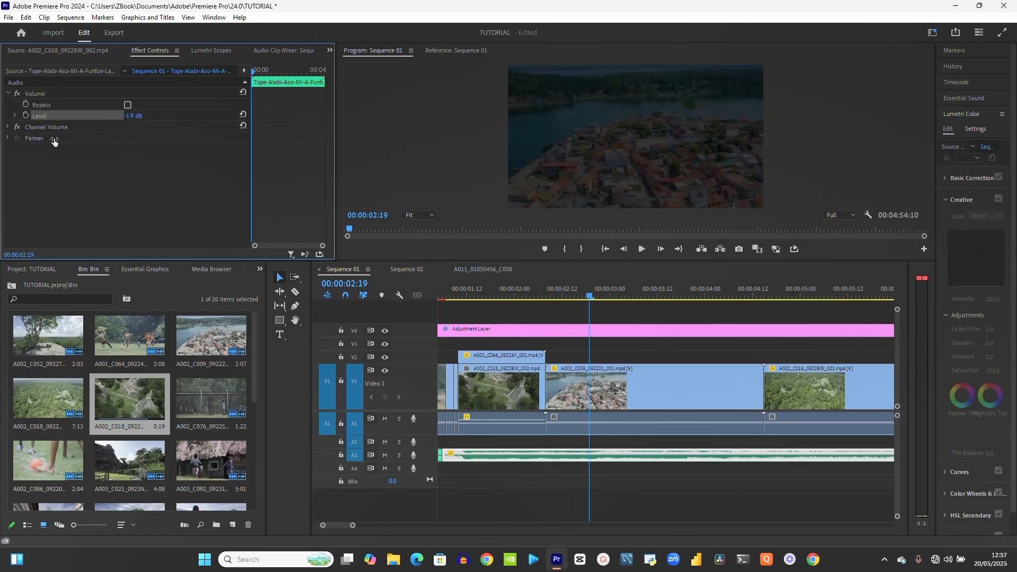
pyautogui.press('space')
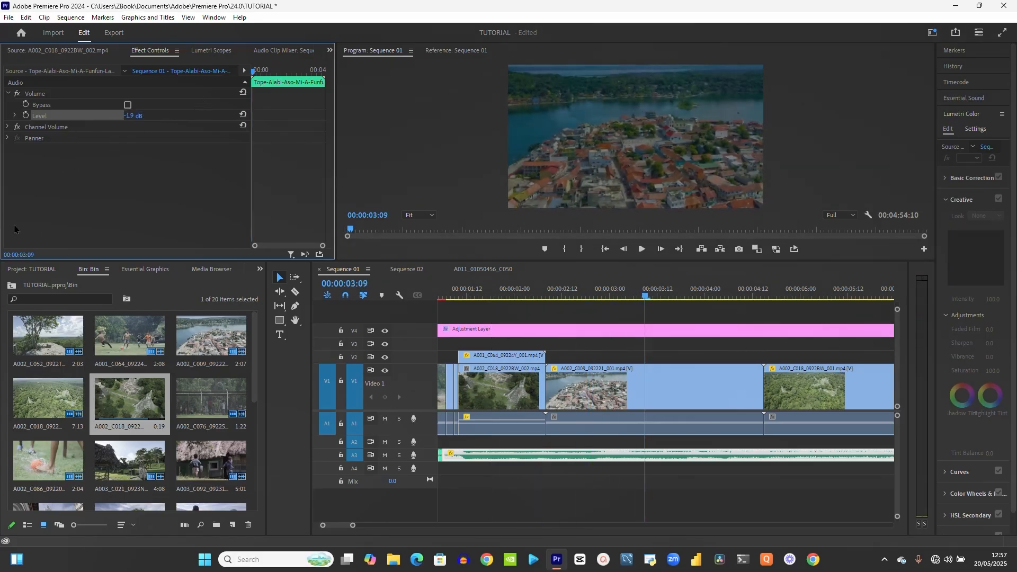
# Expand the music clip's Channel Volume and Panner and turn off keyframing for Balance, Right, Left and Channel Volume Bypass
pyautogui.click(9, 131)
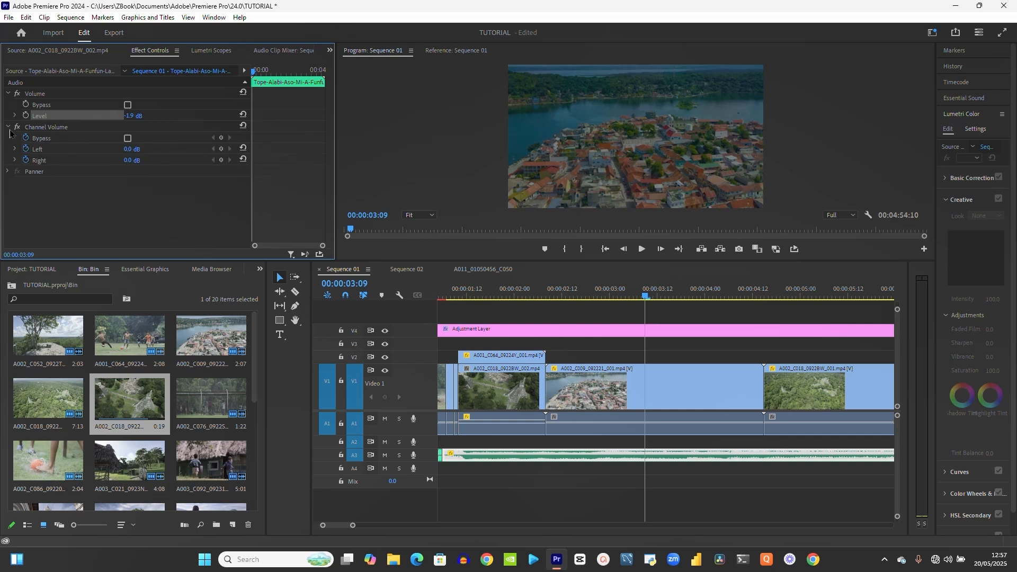
pyautogui.click(8, 172)
pyautogui.click(26, 182)
pyautogui.click(25, 159)
pyautogui.click(25, 148)
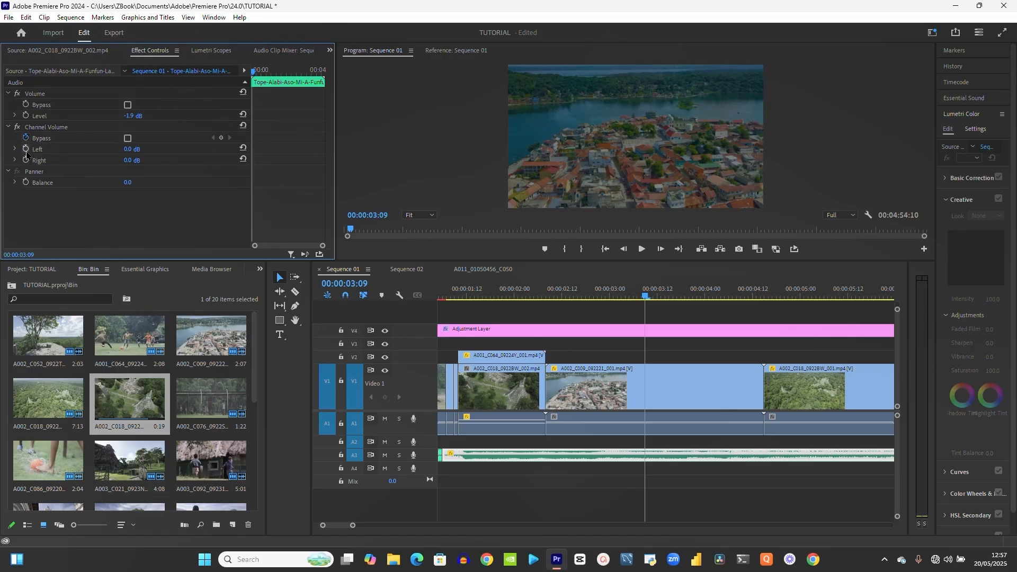
pyautogui.click(26, 139)
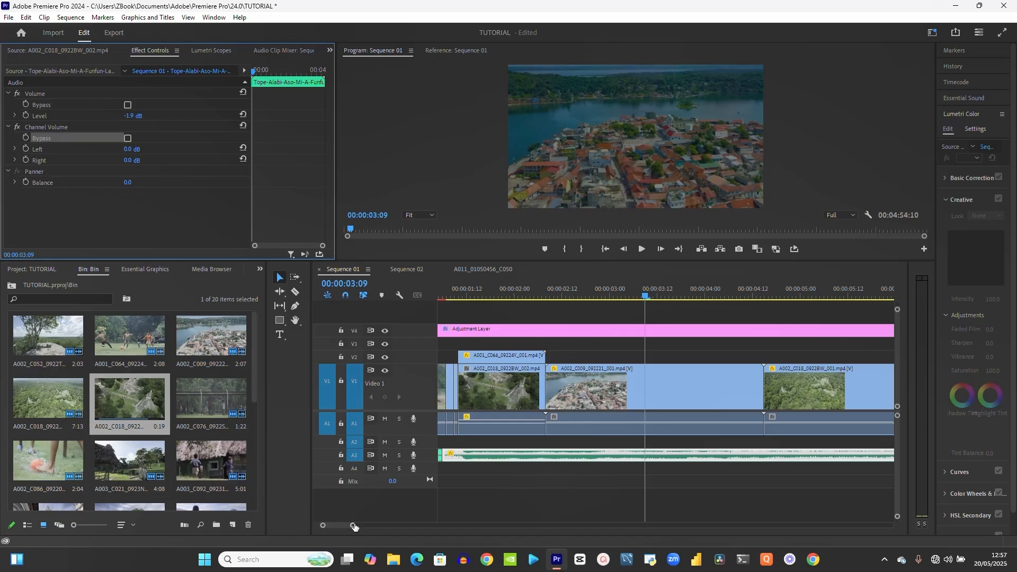
# Select the V4 adjustment layer and examine its Lumetri Color Basic Correction settings, including the Input LUT options
pyautogui.moveTo(350, 527); pyautogui.dragTo(550, 527)
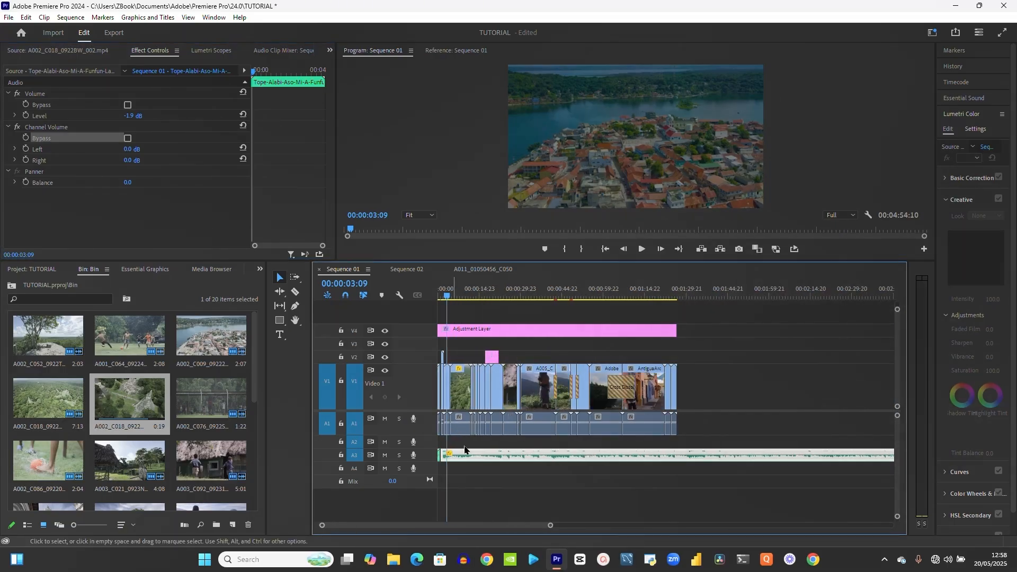
pyautogui.click(494, 333)
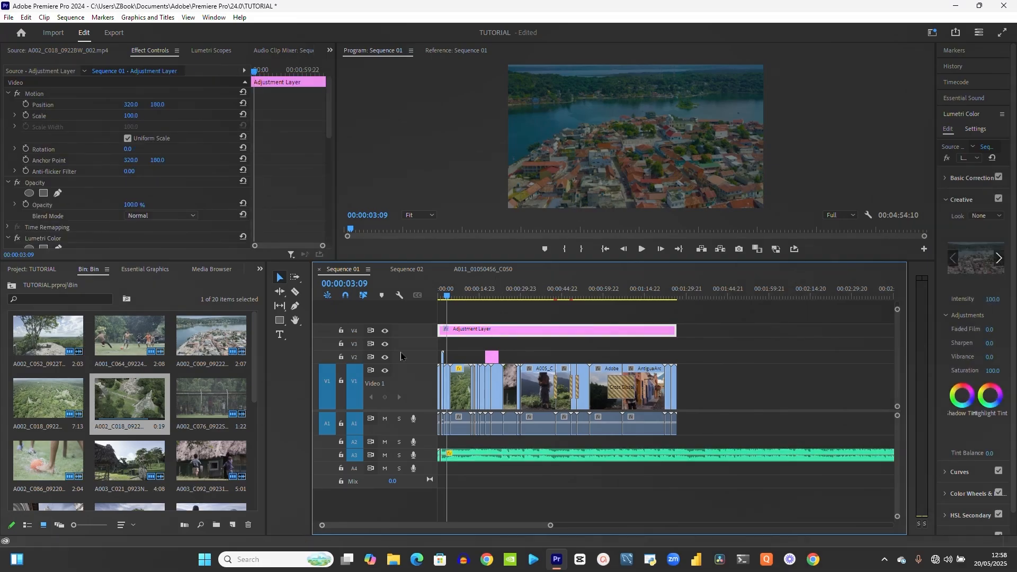
pyautogui.click(481, 298)
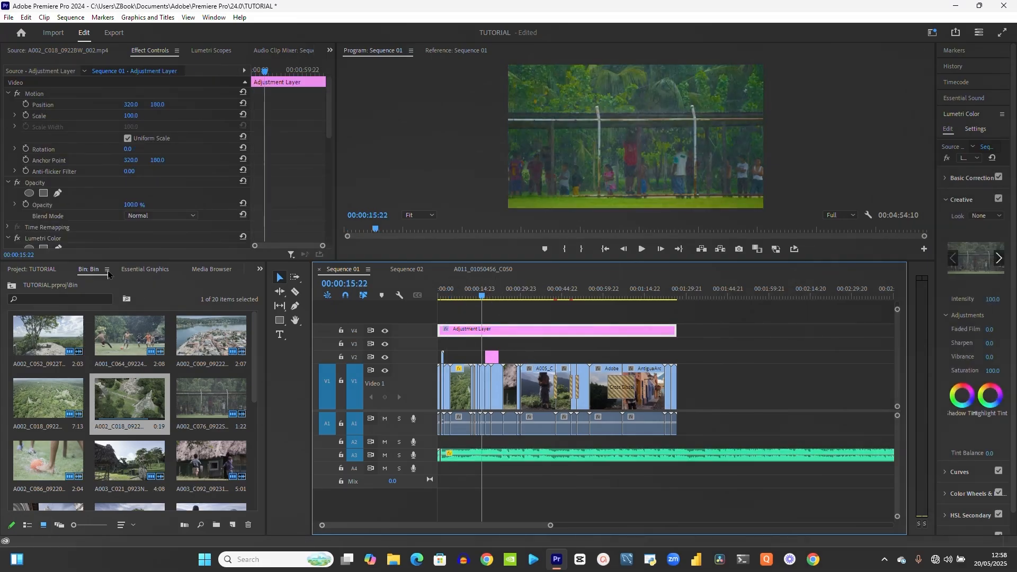
pyautogui.scroll(-3, 204, 196)
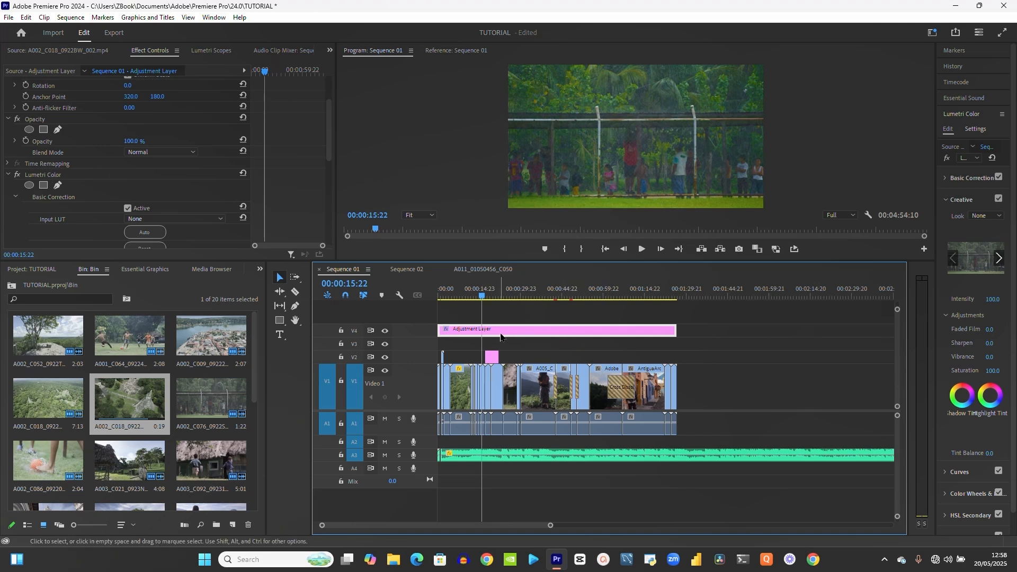
pyautogui.scroll(-3, 76, 213)
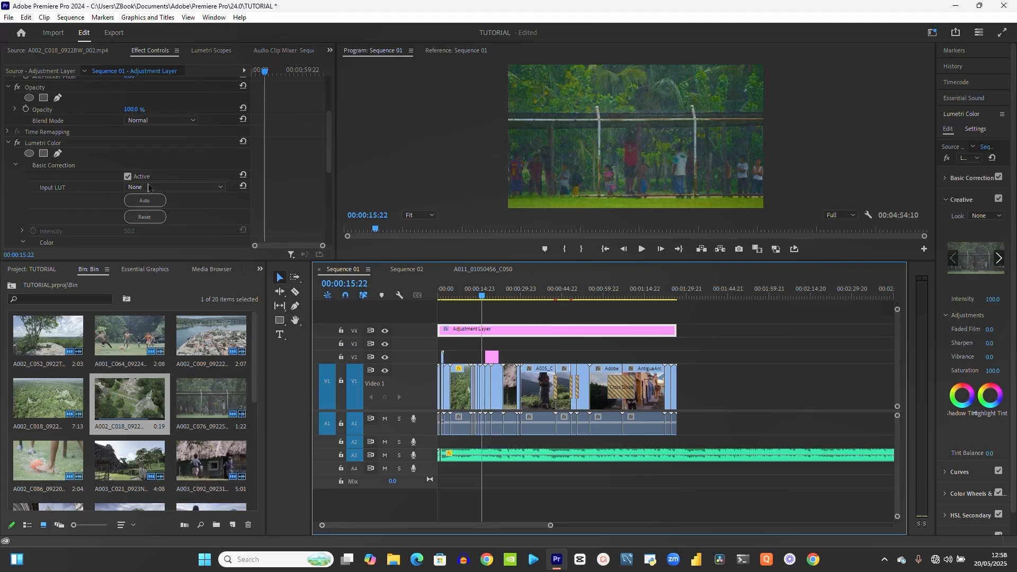
pyautogui.click(202, 187)
pyautogui.click(203, 191)
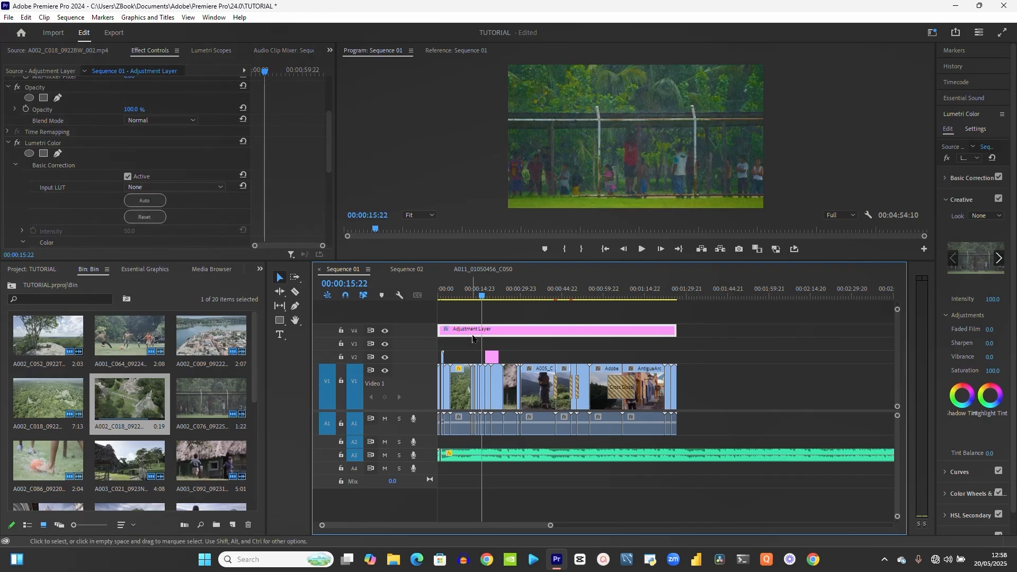
# Move through the edit points around 00:00:43:12 to preview the footage beneath the adjustment layer
pyautogui.click(493, 297)
pyautogui.click(548, 298)
pyautogui.press('Down')
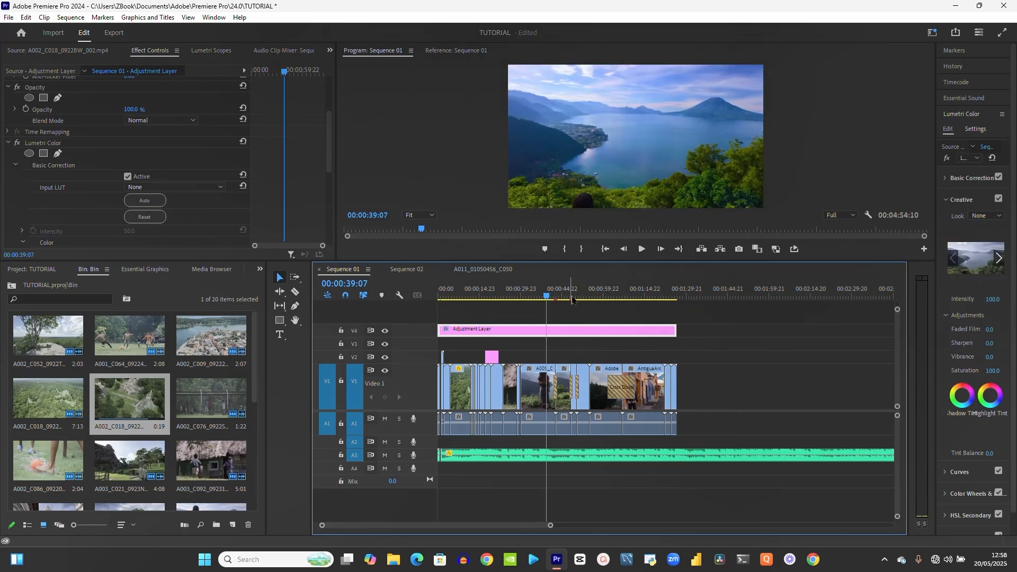
pyautogui.press('Down')
pyautogui.press('Up')
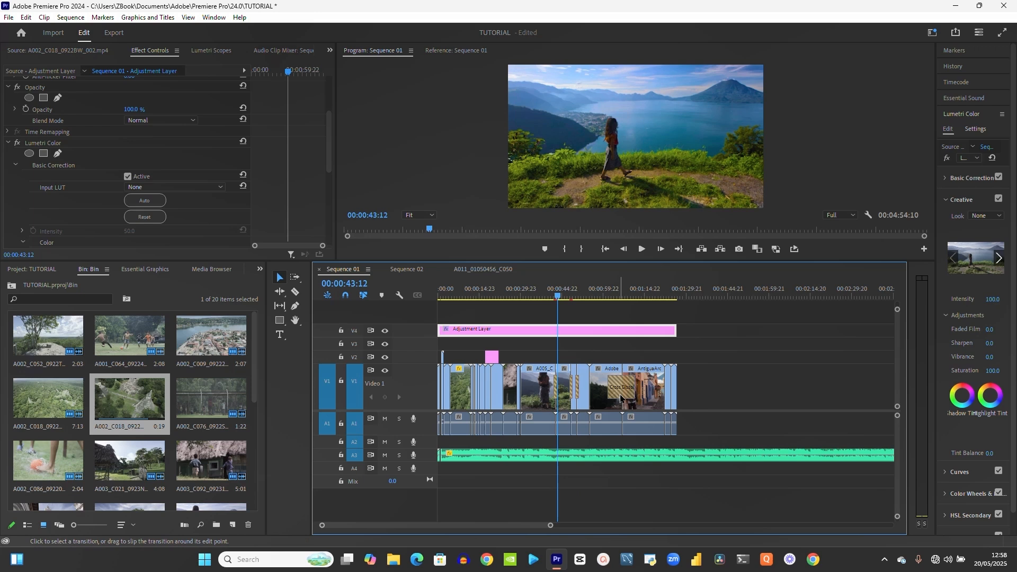
# Try Center at Cut and End at Cut for the Cross Dissolve before the AntiguaArchTL clip, then set its Alignment to Start at Cut
pyautogui.click(621, 398)
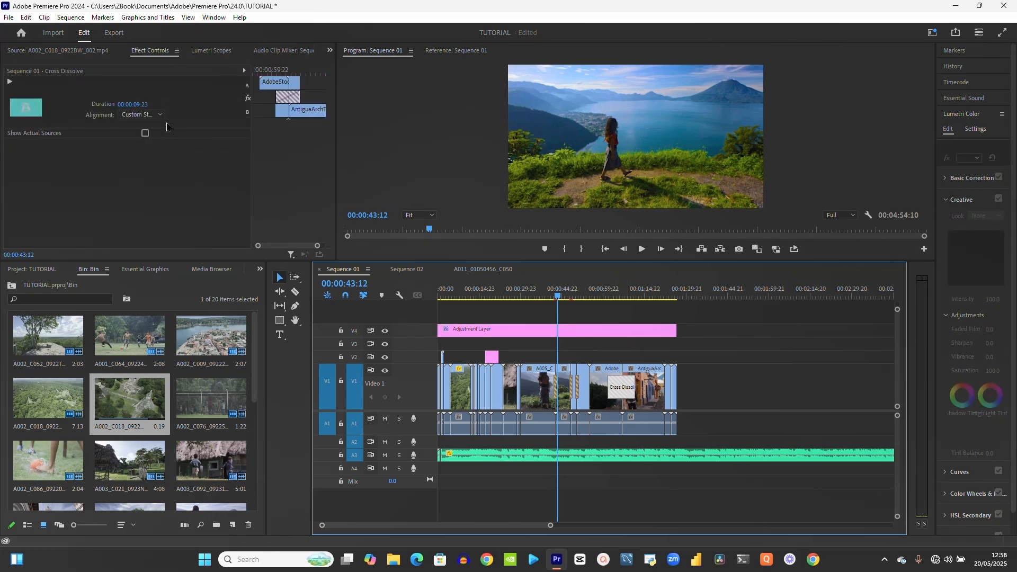
pyautogui.click(160, 115)
pyautogui.click(154, 128)
pyautogui.click(158, 115)
pyautogui.click(157, 138)
pyautogui.click(152, 116)
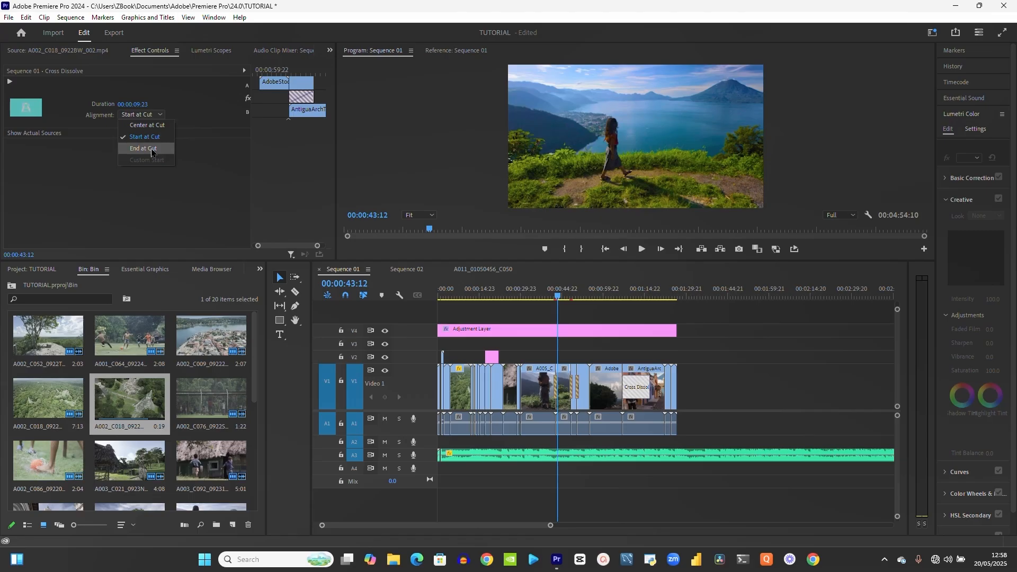
pyautogui.click(151, 149)
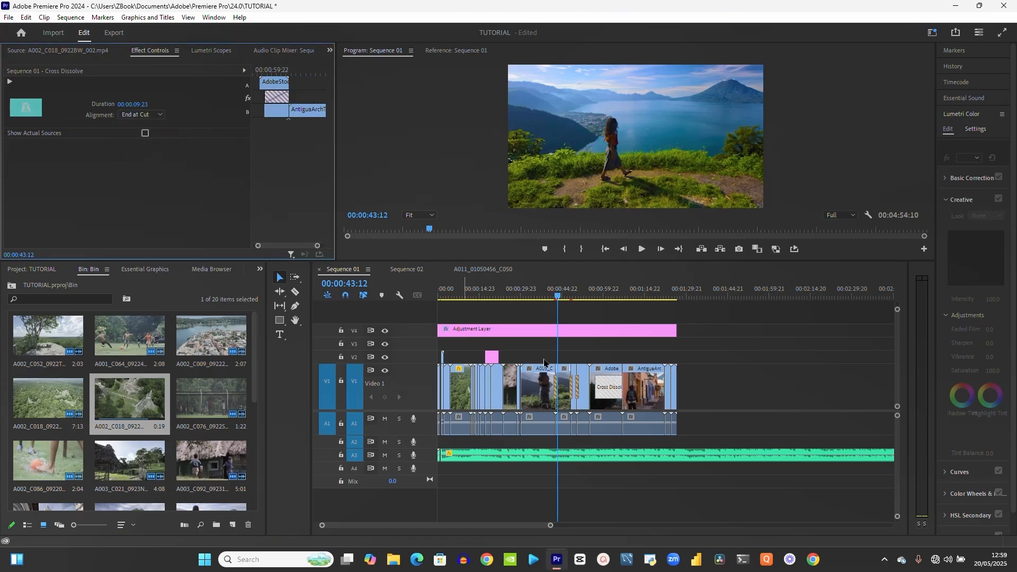
pyautogui.click(158, 116)
pyautogui.click(159, 142)
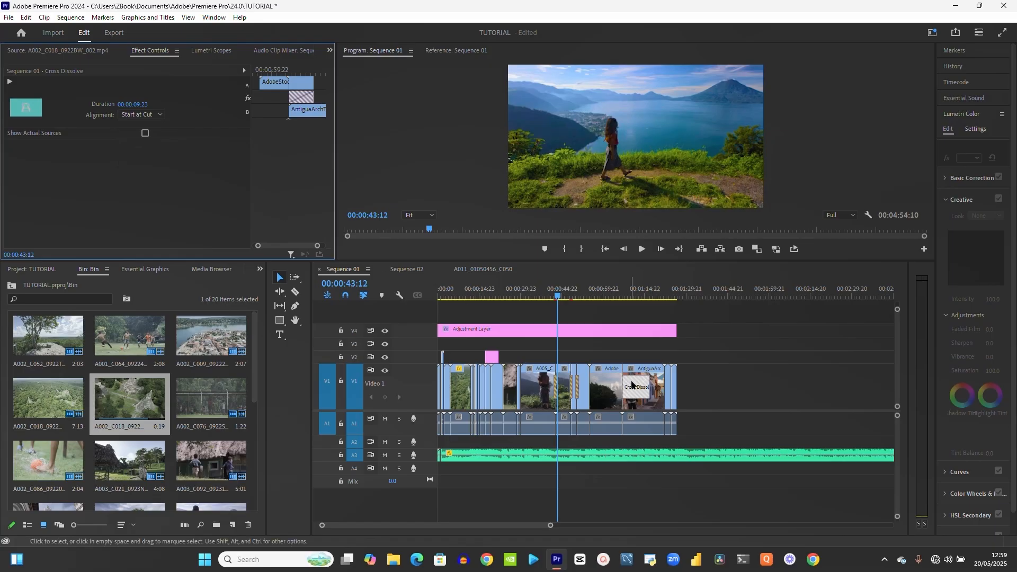
# Examine the cut between the AdobeStock and AntiguaArchTL clips up close and place the playhead at 00:00:59:12
pyautogui.click(622, 290)
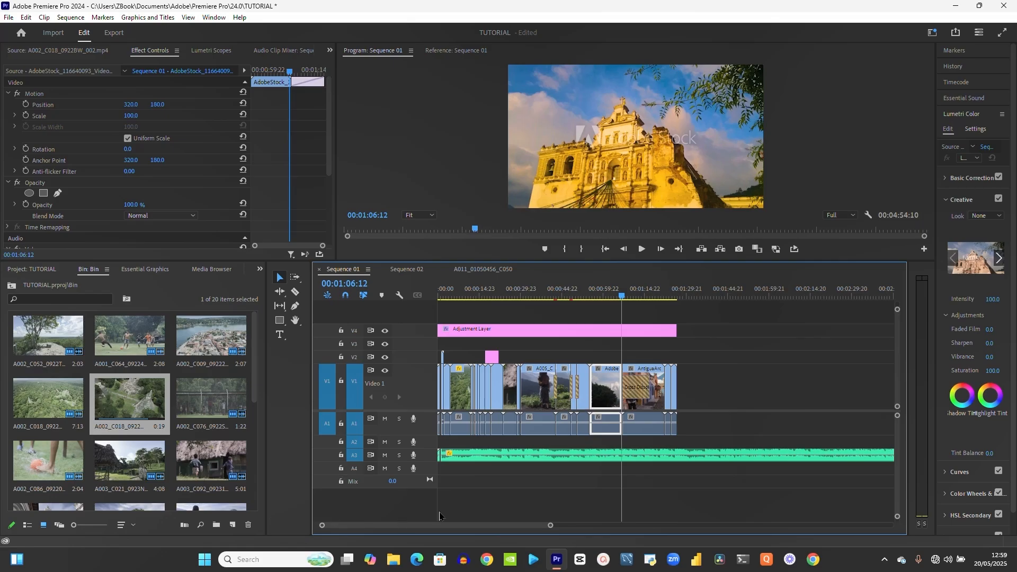
pyautogui.moveTo(550, 525); pyautogui.dragTo(501, 512)
pyautogui.click(540, 290)
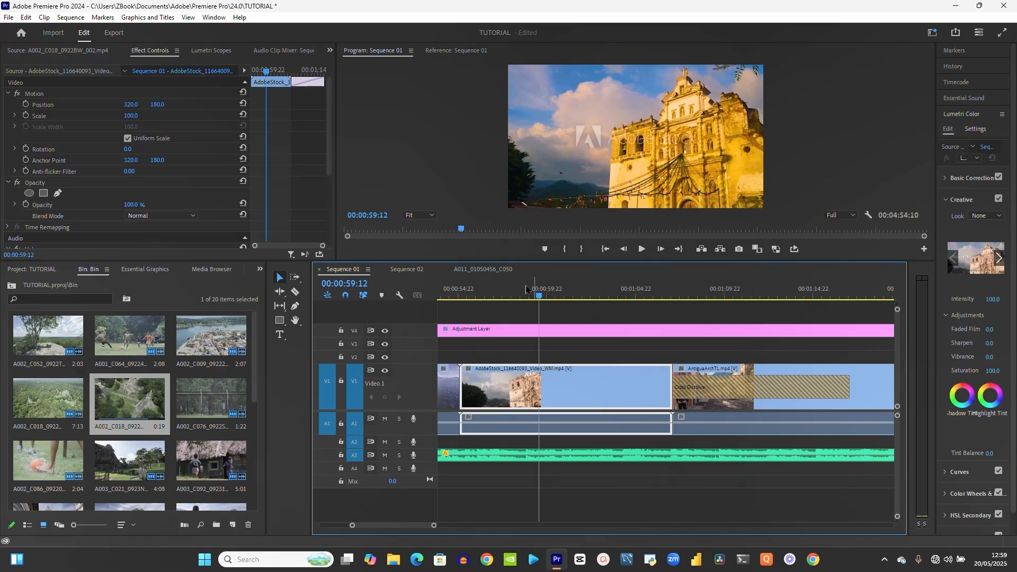
# Open the A011_01050456_C050 sequence, delete its selected music clip and return the playhead to the sequence start
pyautogui.click(491, 270)
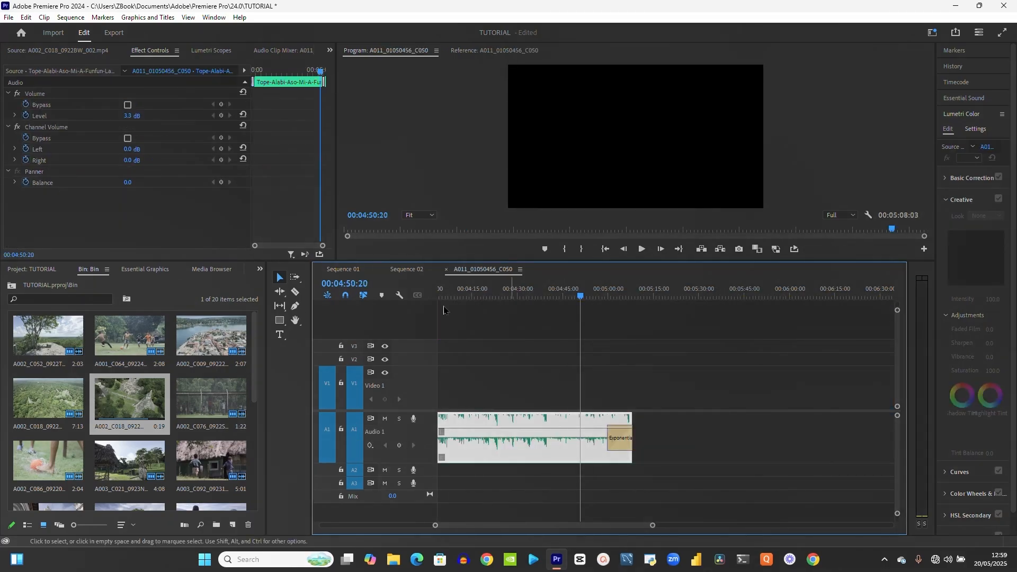
pyautogui.press('Delete')
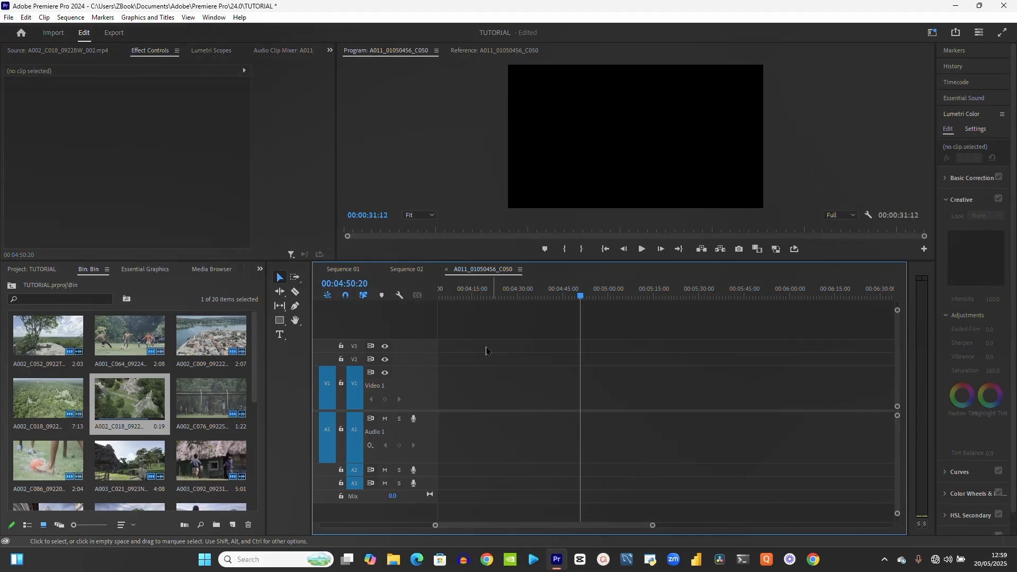
pyautogui.click(605, 252)
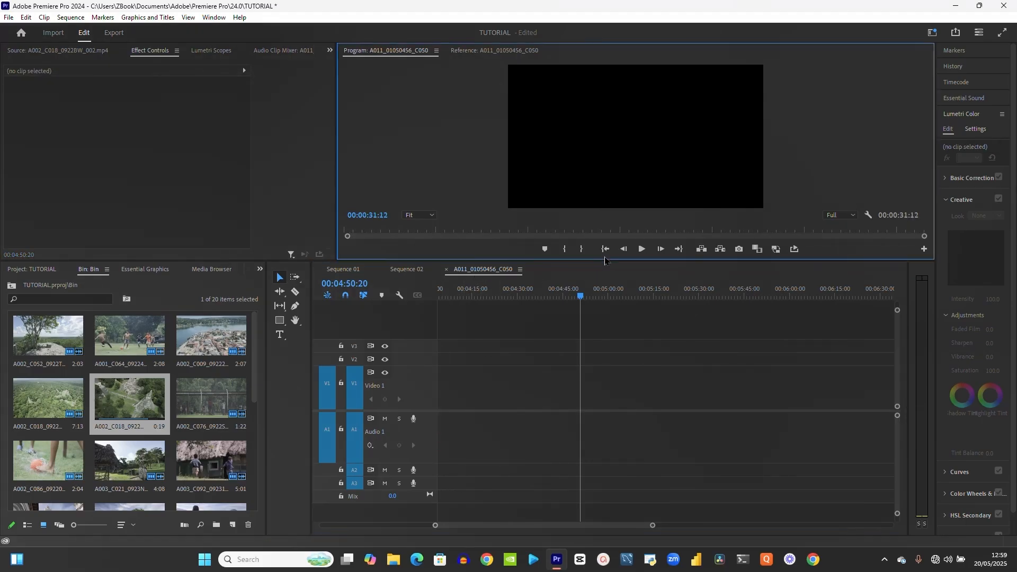
# Set the A011_01050456_C050 clip's speed to 49.4% with Frame Sampling interpolation and play back the slowed clip
pyautogui.rightClick(488, 388)
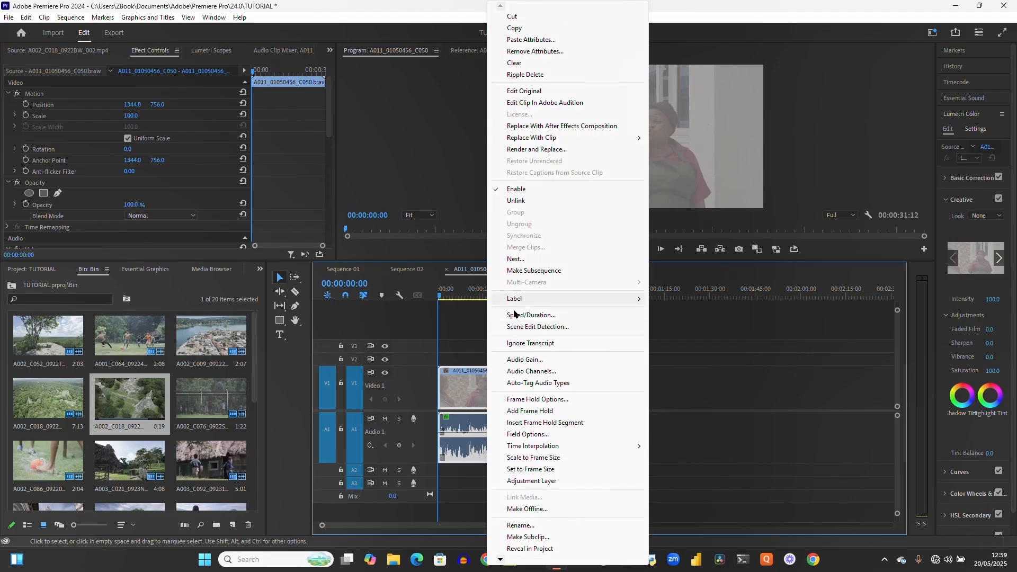
pyautogui.click(516, 316)
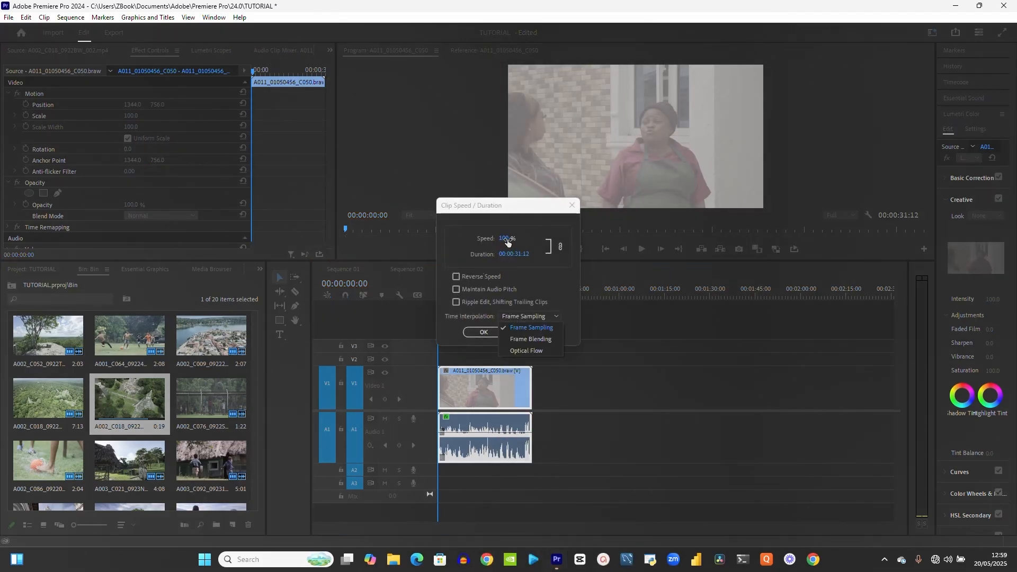
pyautogui.moveTo(506, 241); pyautogui.dragTo(487, 241)
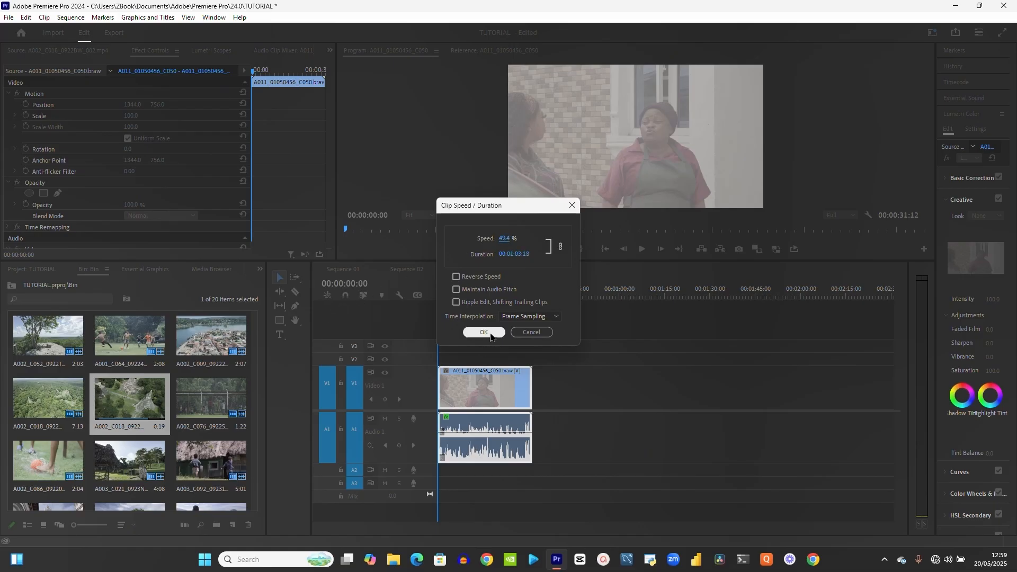
pyautogui.click(484, 332)
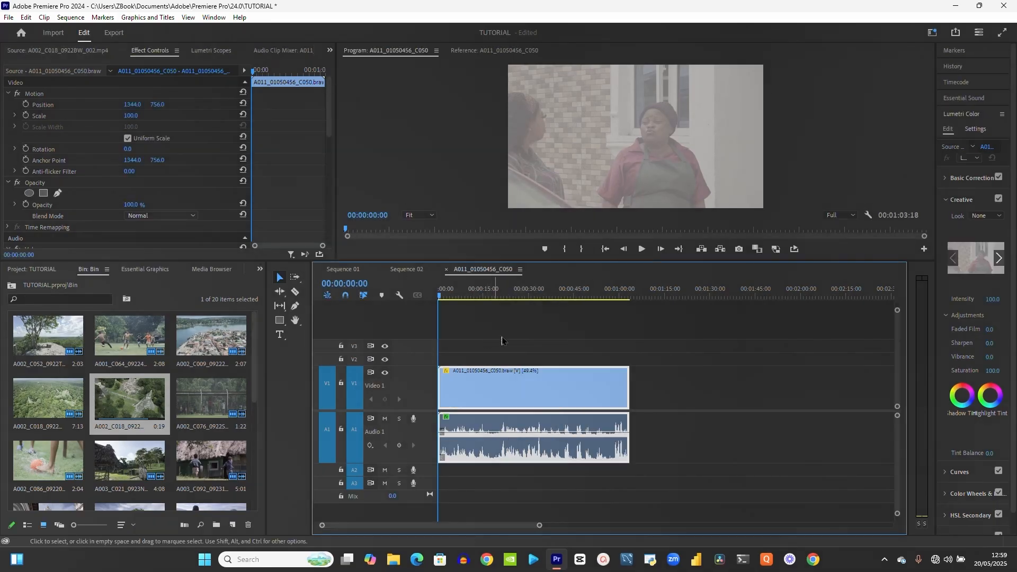
pyautogui.press('space')
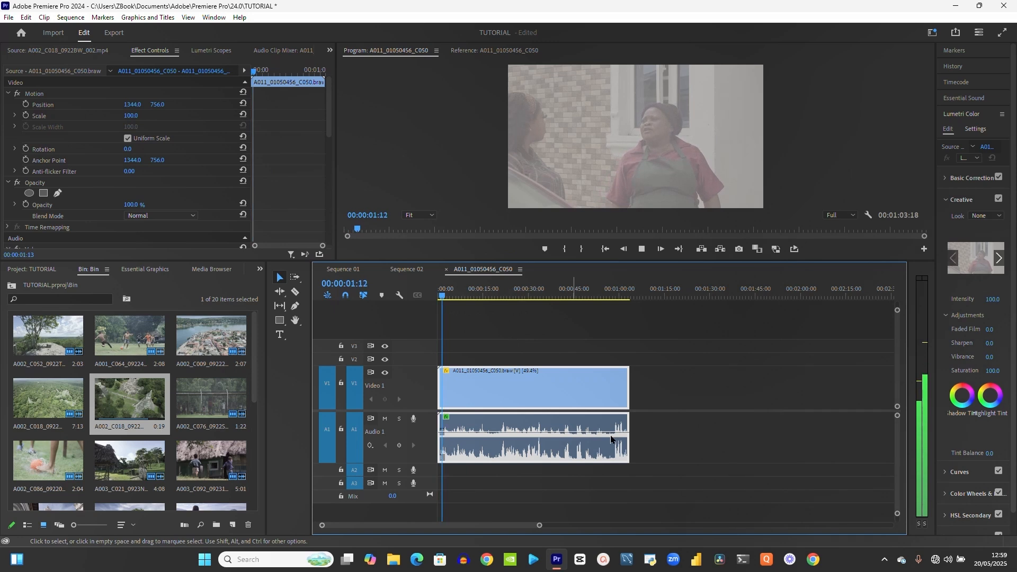
pyautogui.press('space')
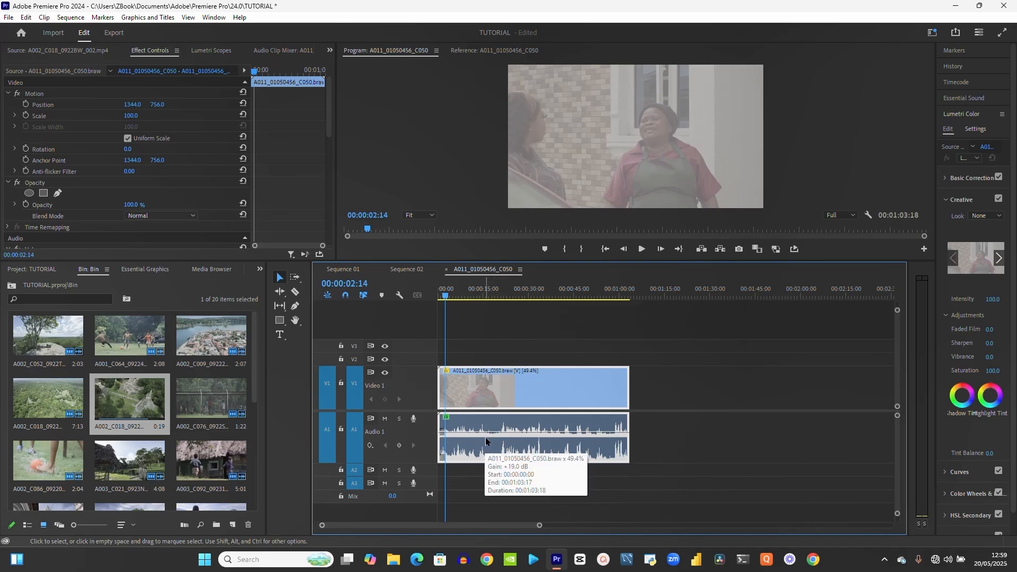
# Mute Audio 1, unlink the A011_01050456_C050 clip's audio from its video and delete that audio
pyautogui.click(387, 419)
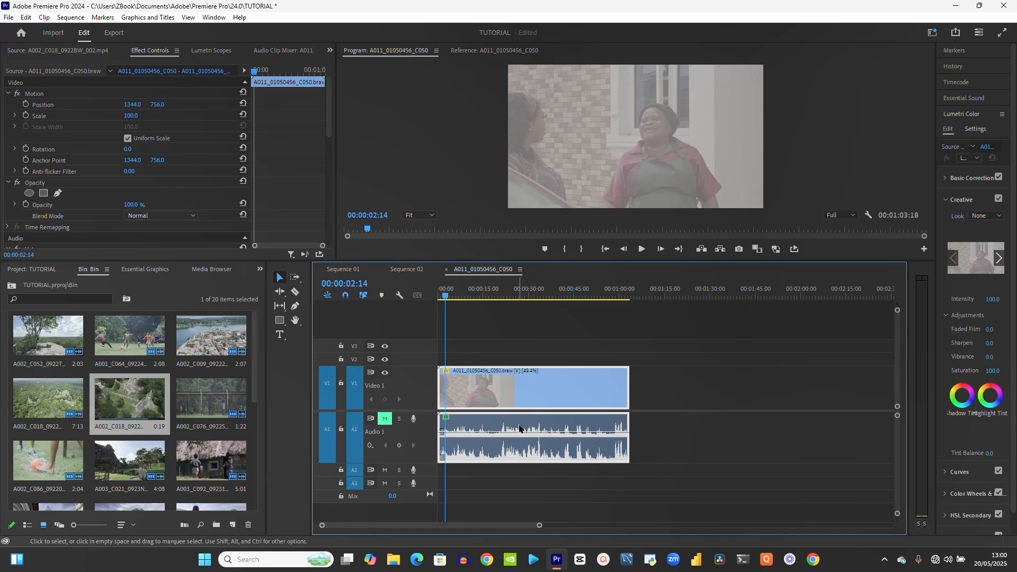
pyautogui.rightClick(519, 428)
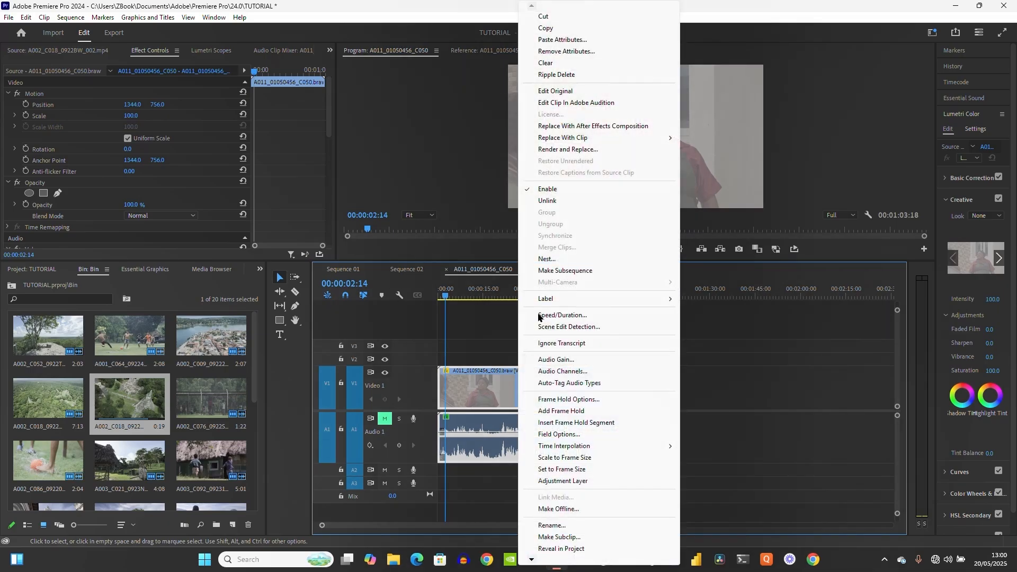
pyautogui.click(554, 206)
pyautogui.click(554, 428)
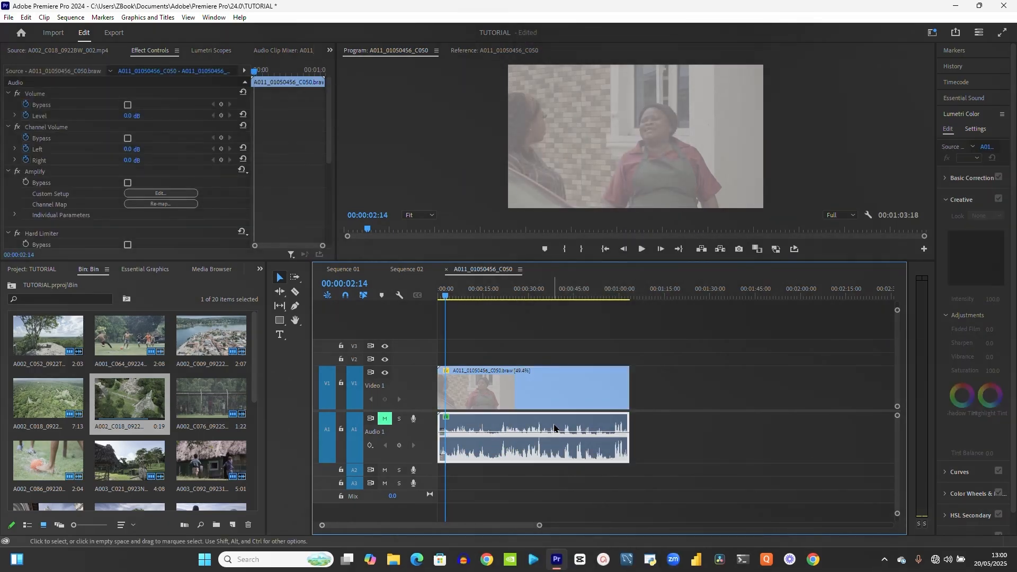
pyautogui.press('Delete')
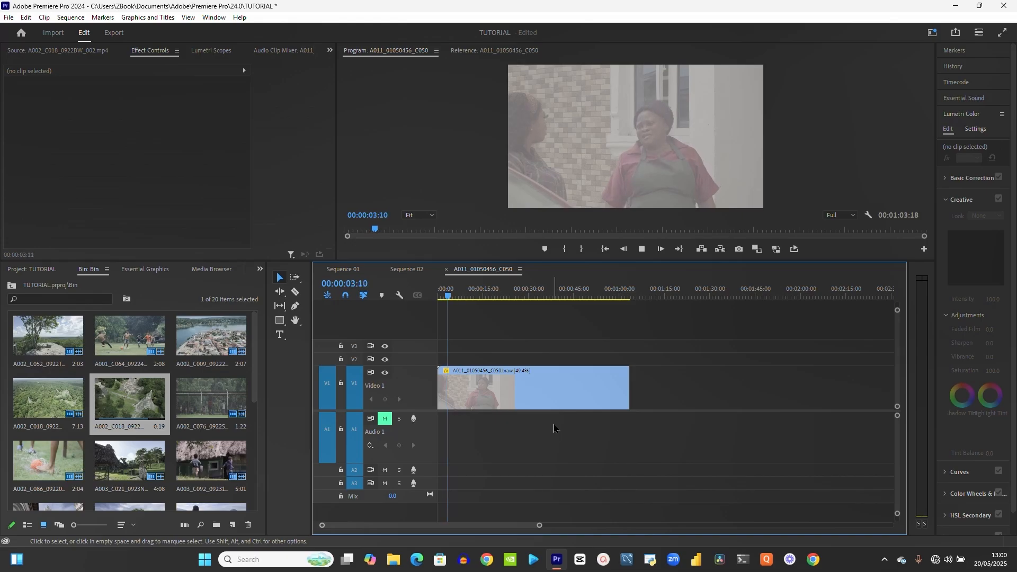
# Enlarge the Program Monitor and undo the deletion and unlinking of the clip's audio
pyautogui.moveTo(620, 264); pyautogui.dragTo(629, 352)
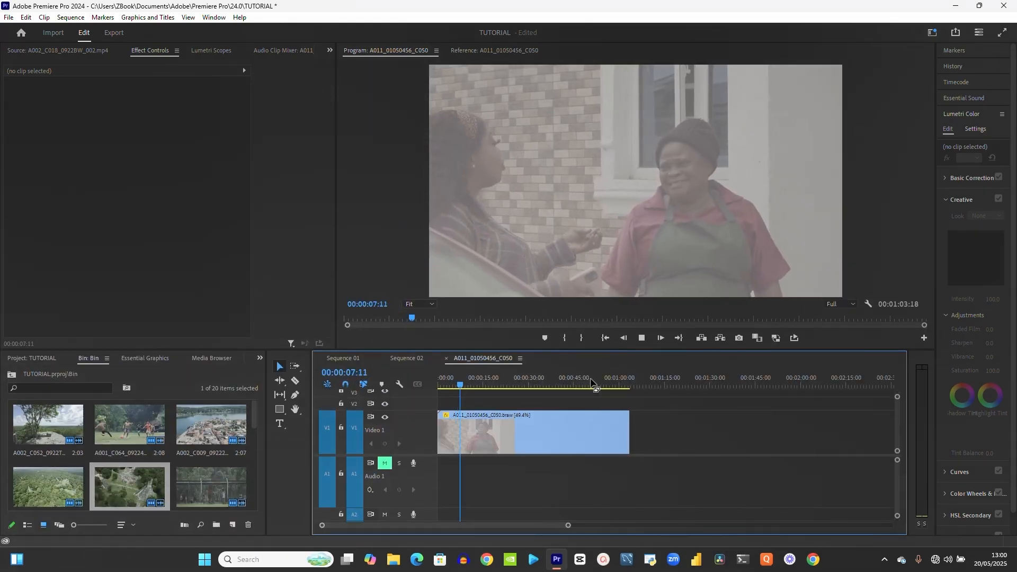
pyautogui.click(558, 434)
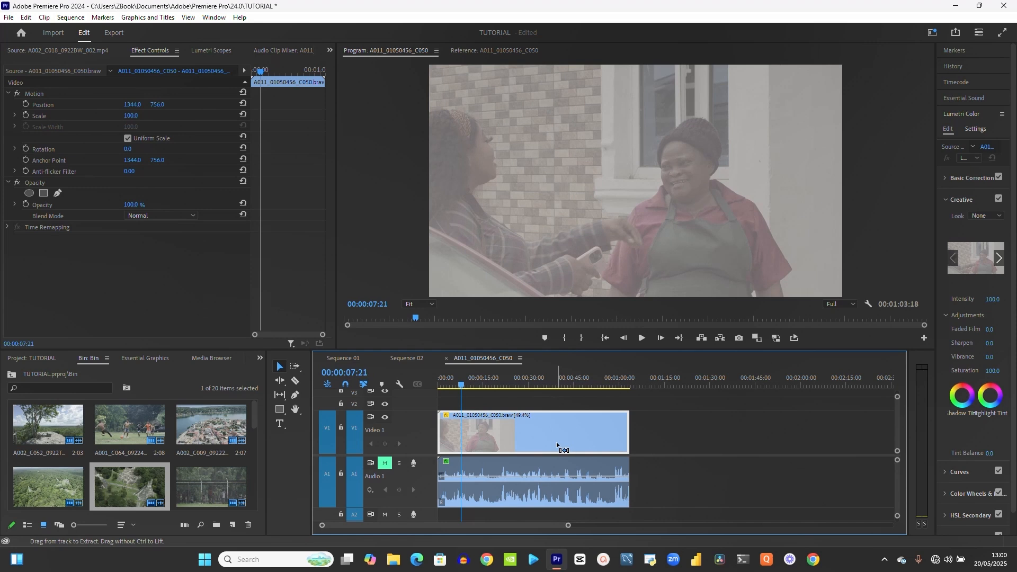
pyautogui.click(521, 484)
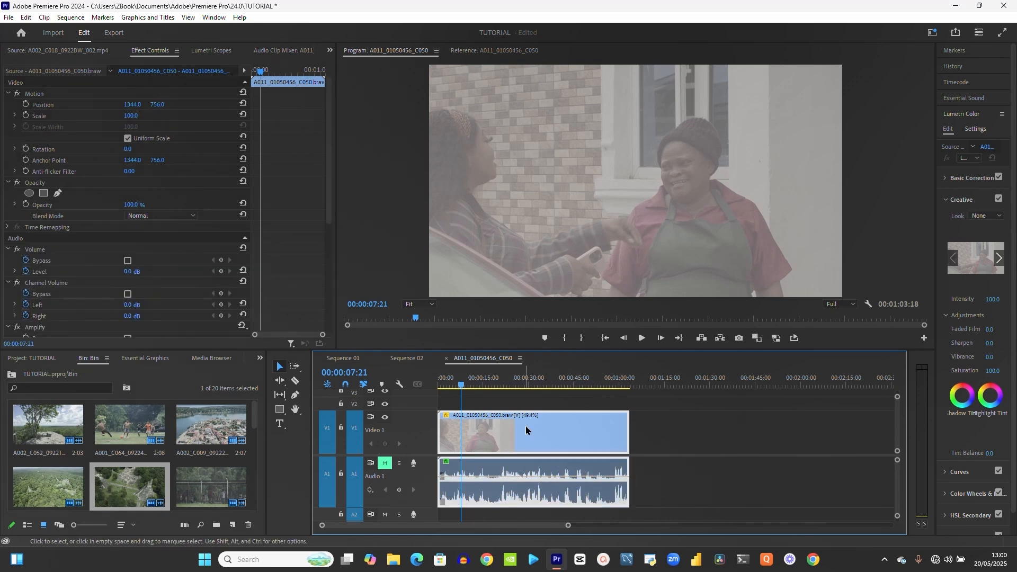
# Speed up the A011_01050456_C050 clip to a duration of 00:00:18:22 and play it back from the start
pyautogui.rightClick(519, 440)
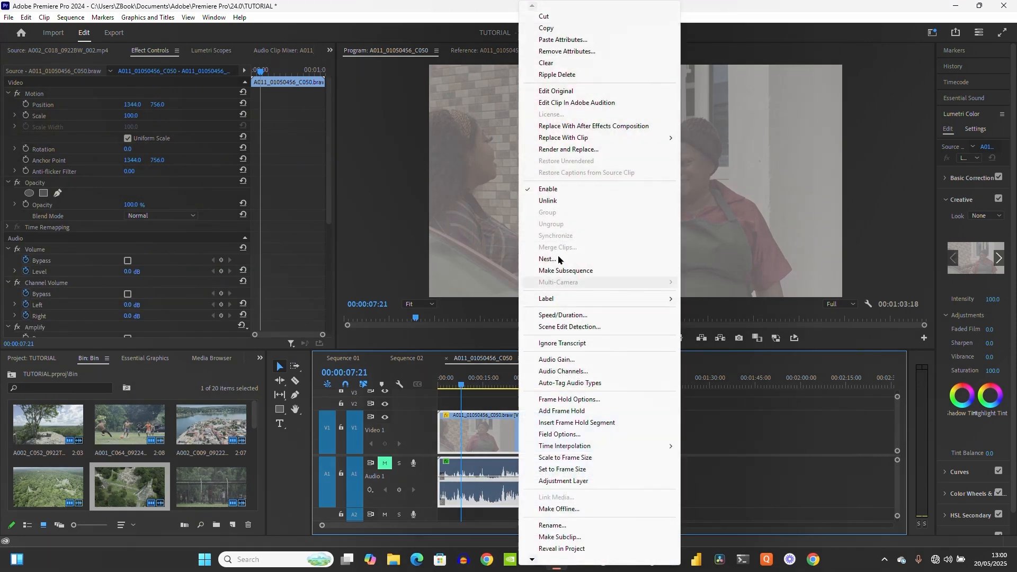
pyautogui.click(560, 316)
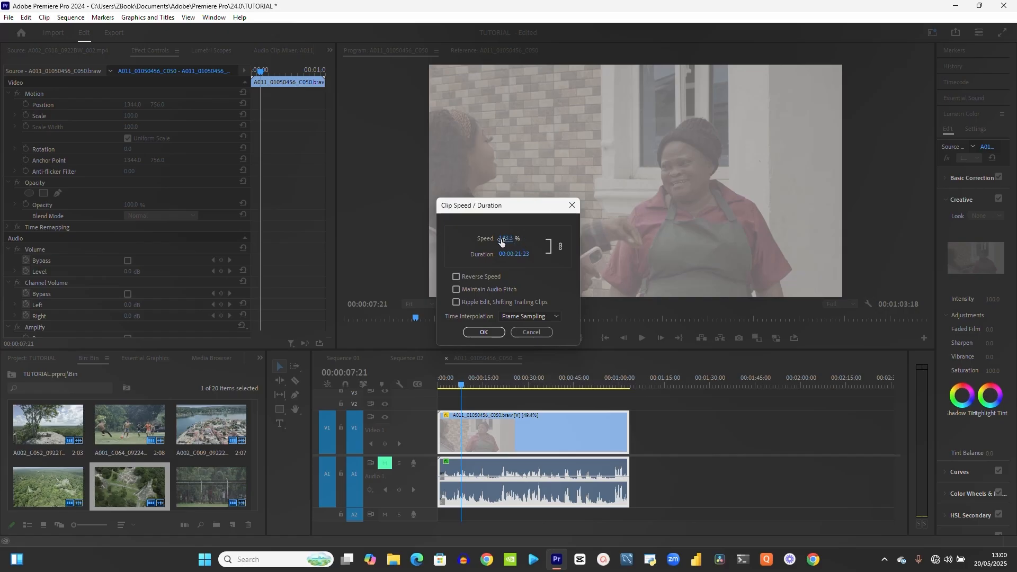
pyautogui.click(483, 332)
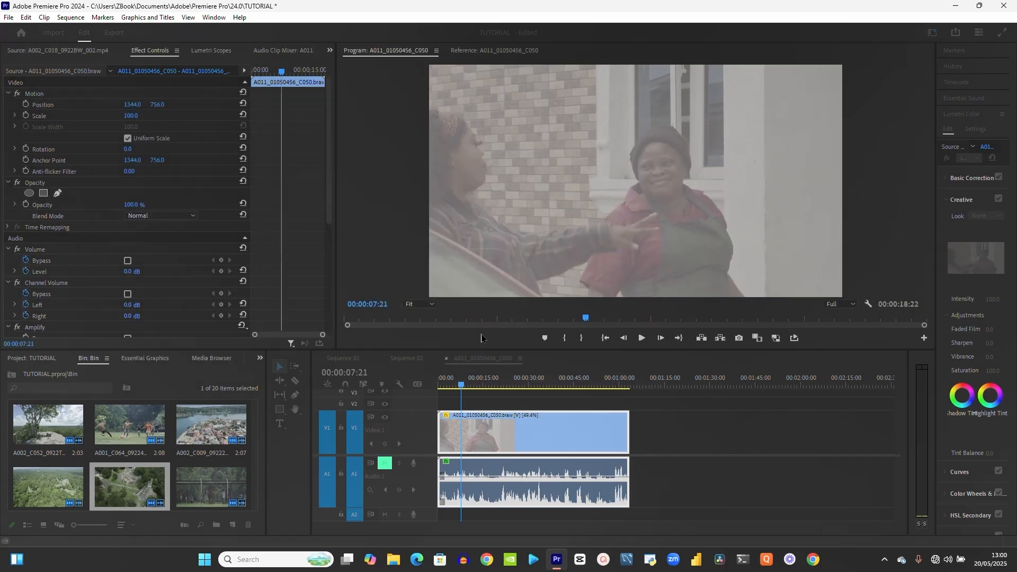
pyautogui.press('Home')
pyautogui.press('space')
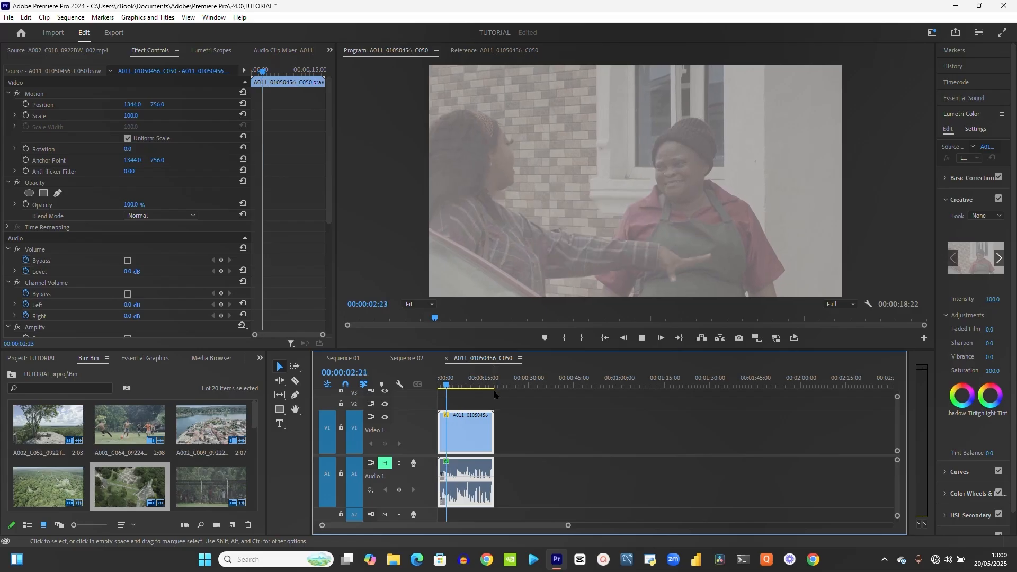
pyautogui.press('space')
# Reverse the clip at 192.7% speed and play it back from the start of the sequence
pyautogui.rightClick(469, 433)
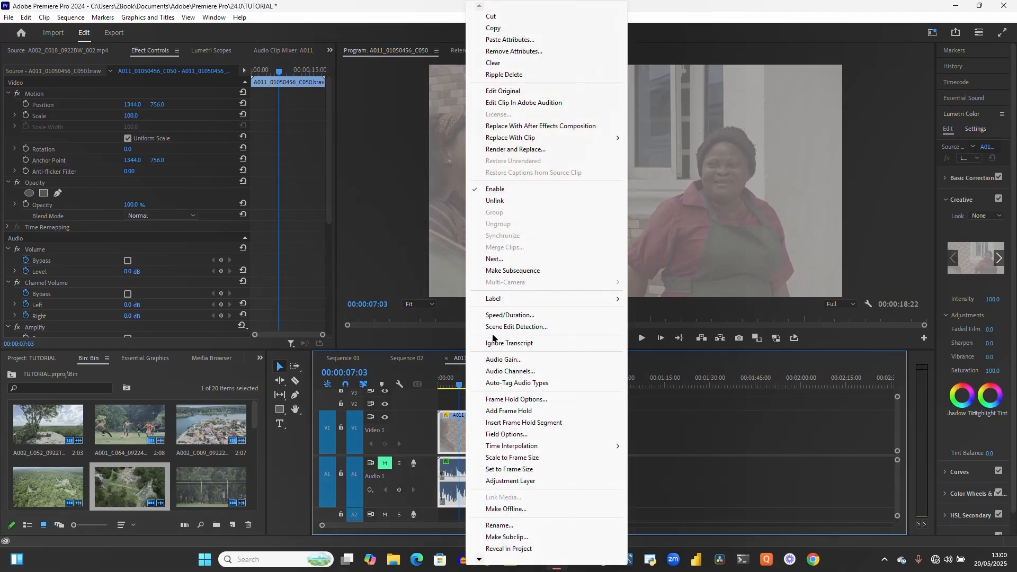
pyautogui.click(511, 316)
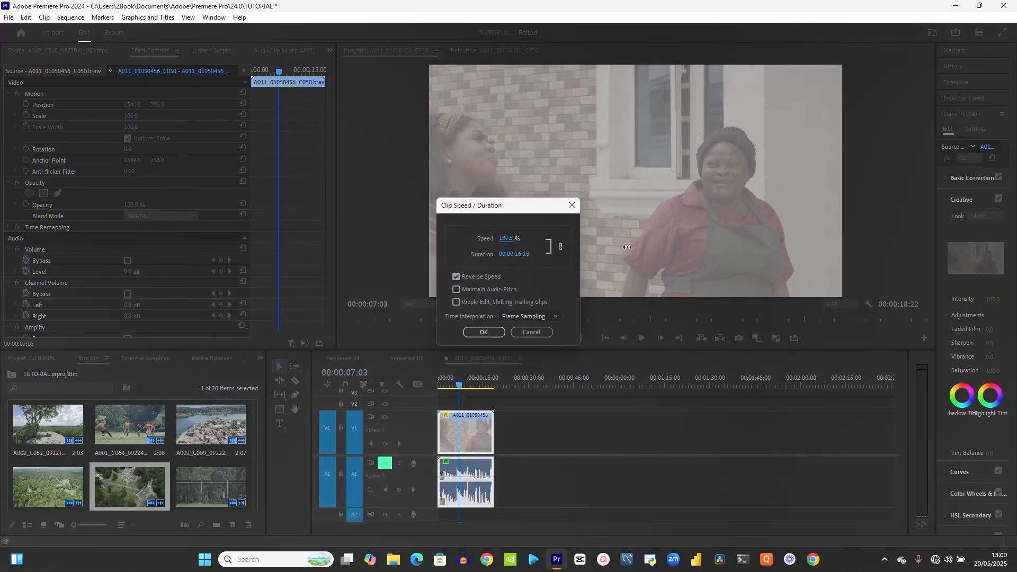
pyautogui.click(484, 331)
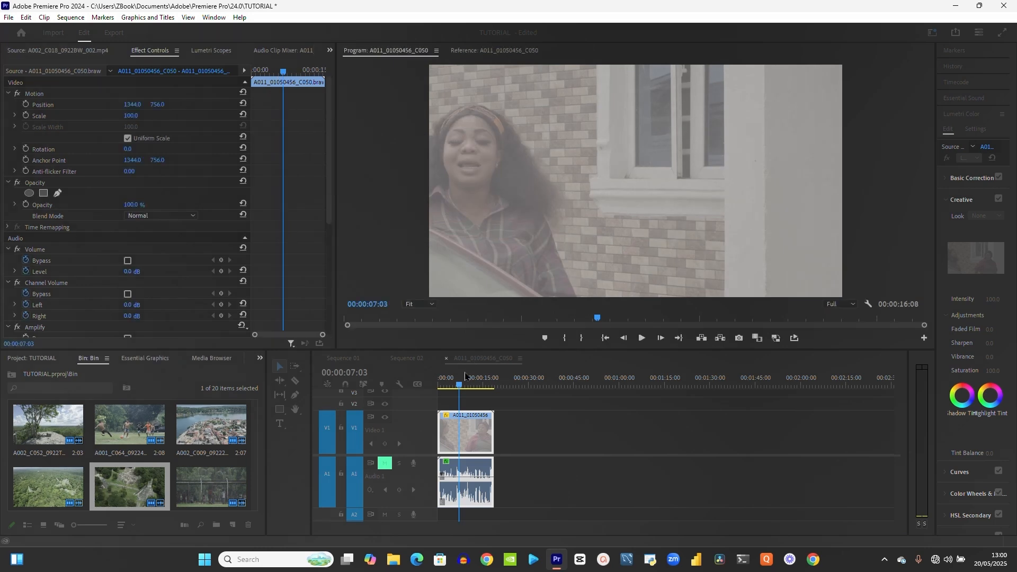
pyautogui.moveTo(440, 390); pyautogui.dragTo(432, 393)
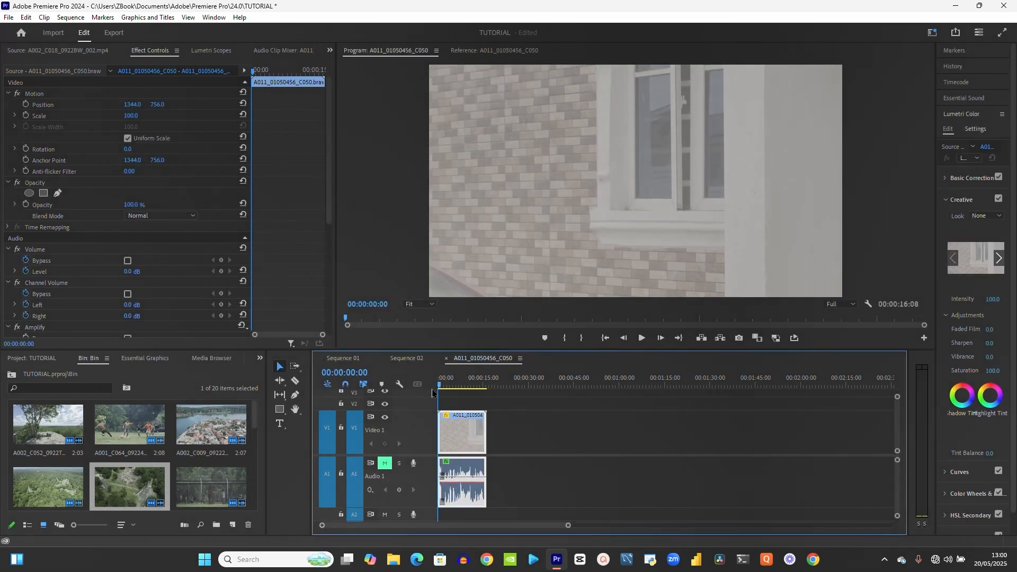
pyautogui.press('Return')
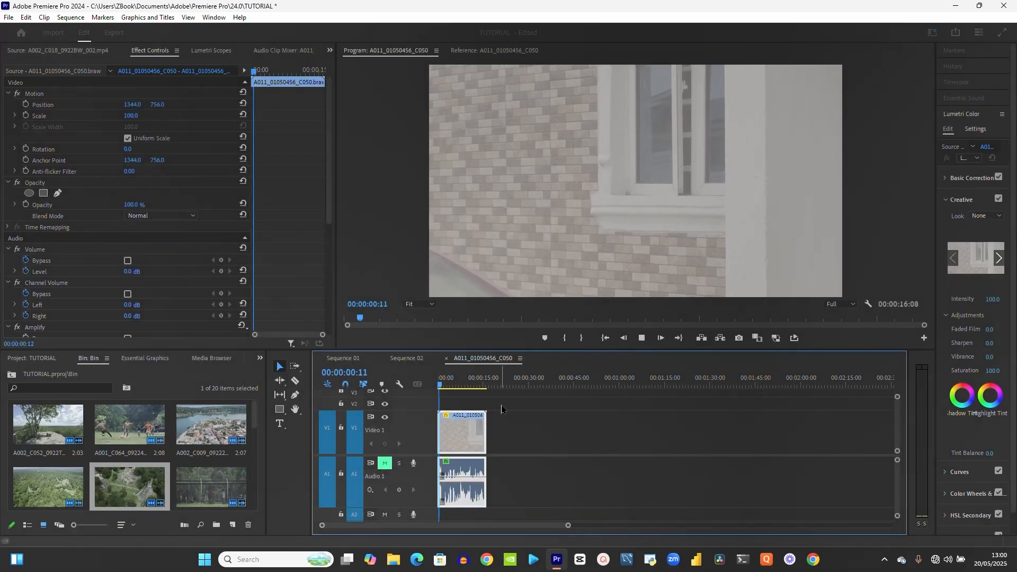
pyautogui.click(465, 431)
pyautogui.press('\\')
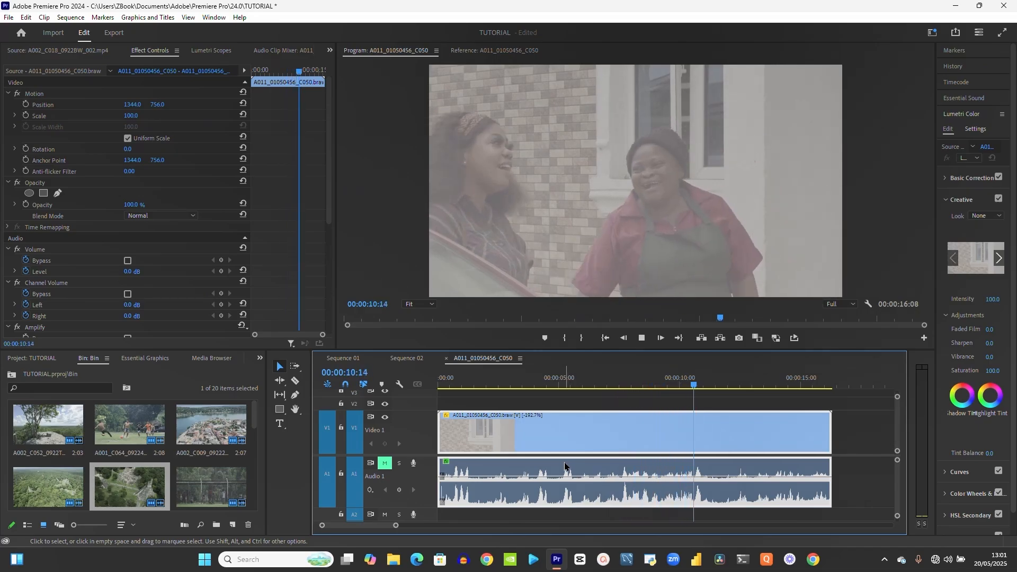
pyautogui.press('space')
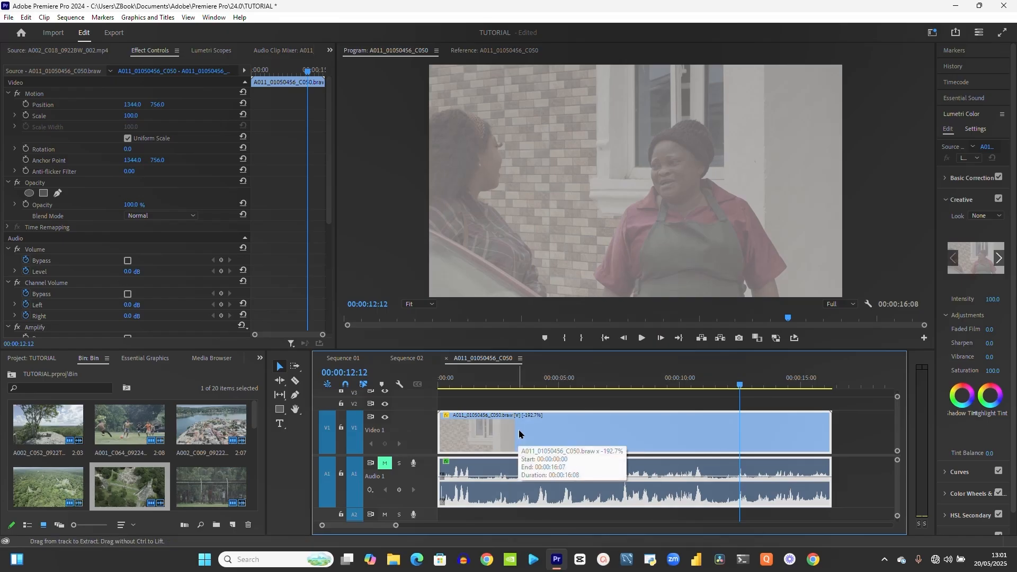
# Undo the clip's speed changes back to its original speed, unmute Audio 1 and reduce the Audio 1 and Video 1 track heights
pyautogui.hotkey('ctrl', 'z')
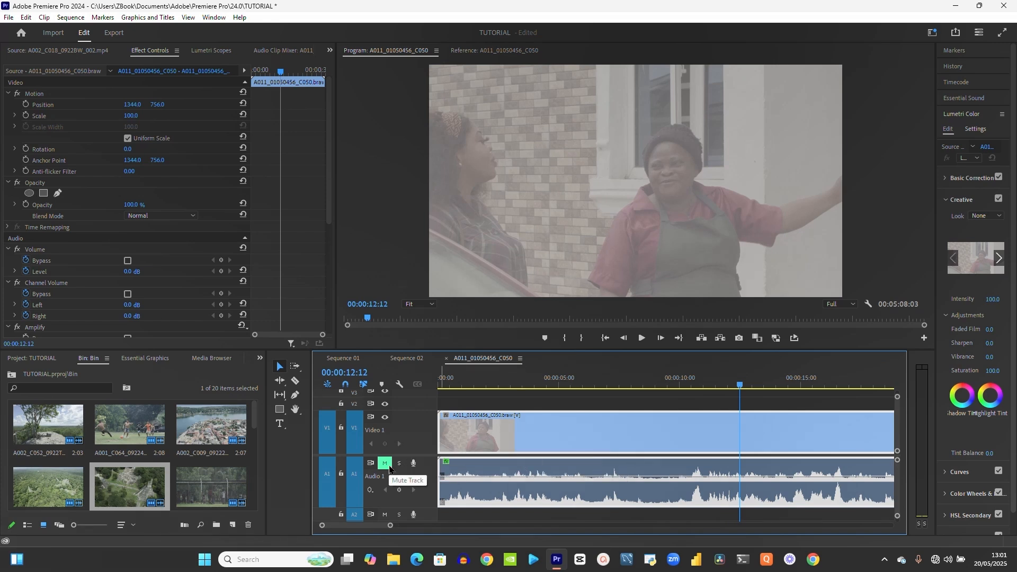
pyautogui.click(385, 464)
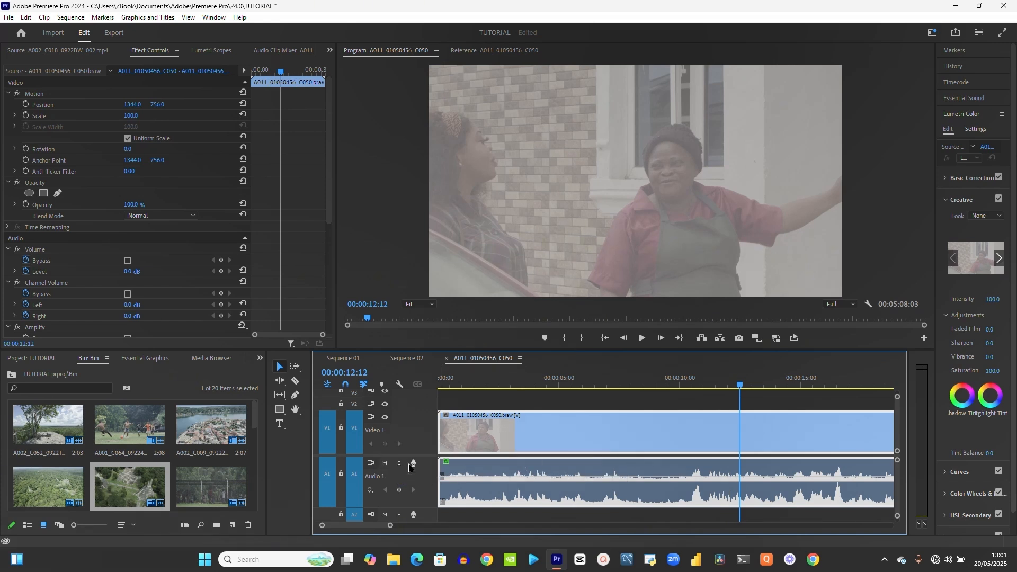
pyautogui.moveTo(421, 507); pyautogui.dragTo(422, 474)
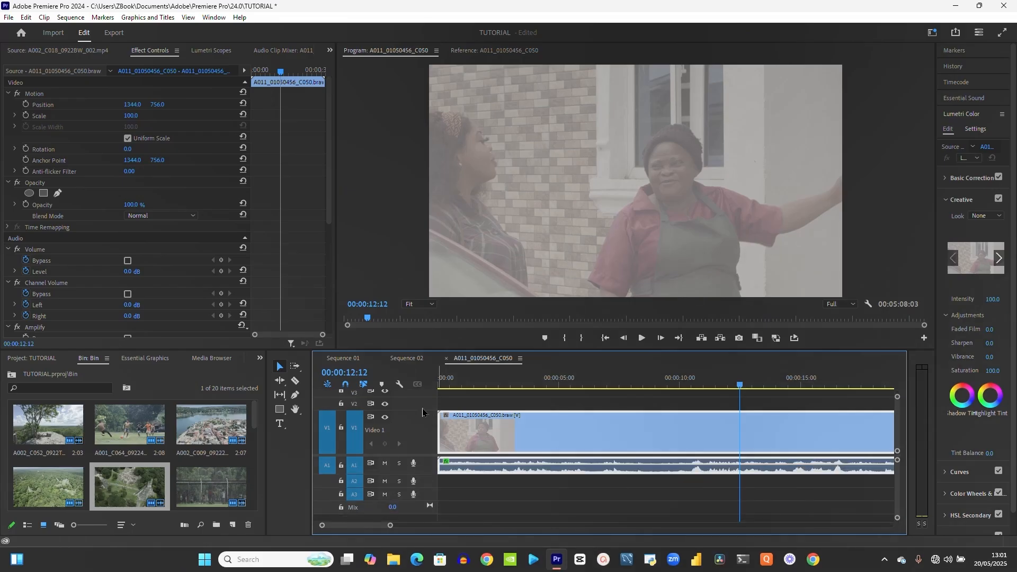
pyautogui.moveTo(424, 412); pyautogui.dragTo(424, 400)
# Show the Time Remapping Speed keyframes on the A011_01050456_C050 video clip in the timeline
pyautogui.click(517, 499)
pyautogui.click(496, 440)
pyautogui.rightClick(675, 439)
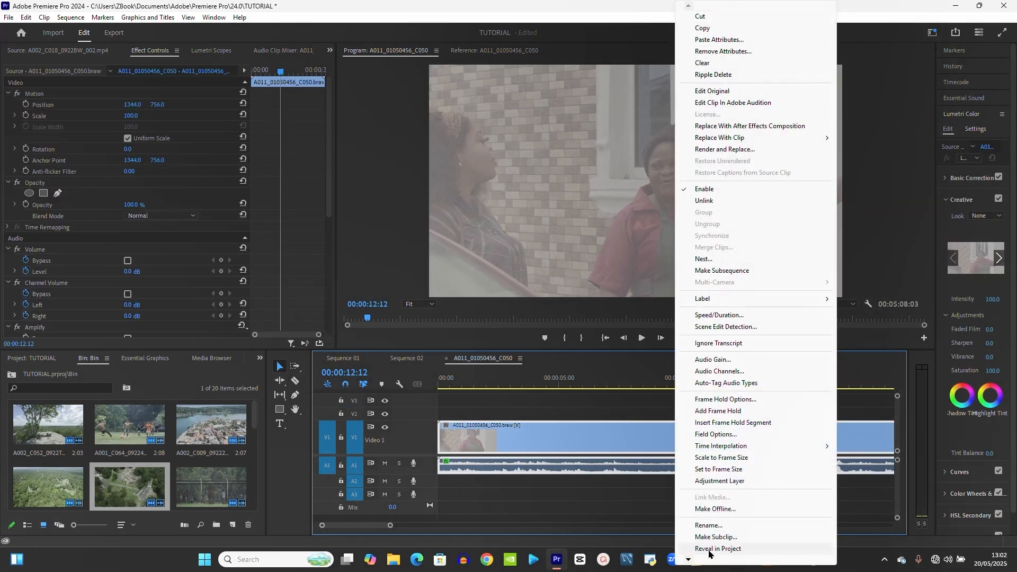
pyautogui.moveTo(687, 559)
pyautogui.moveTo(713, 541)
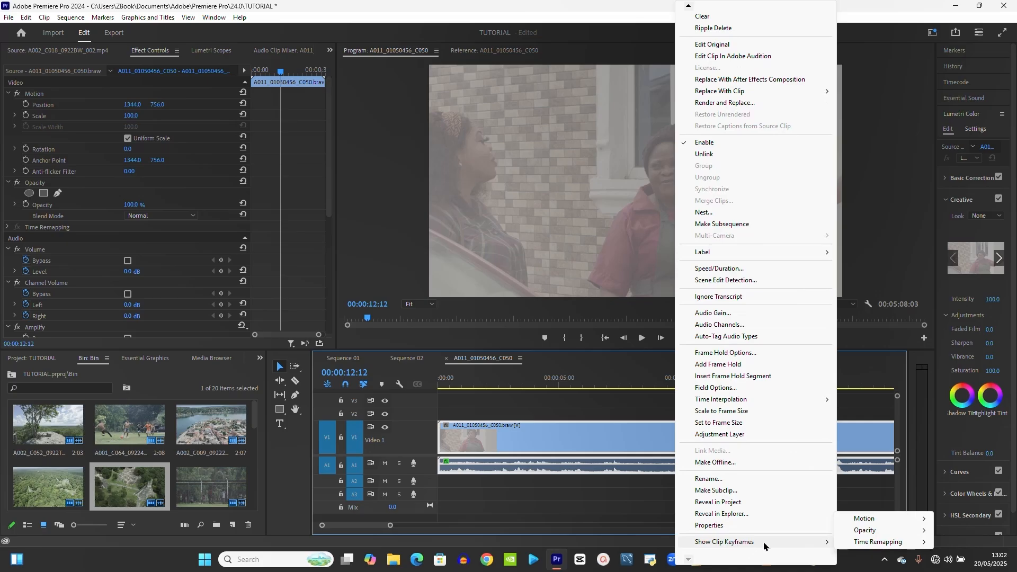
pyautogui.moveTo(901, 534)
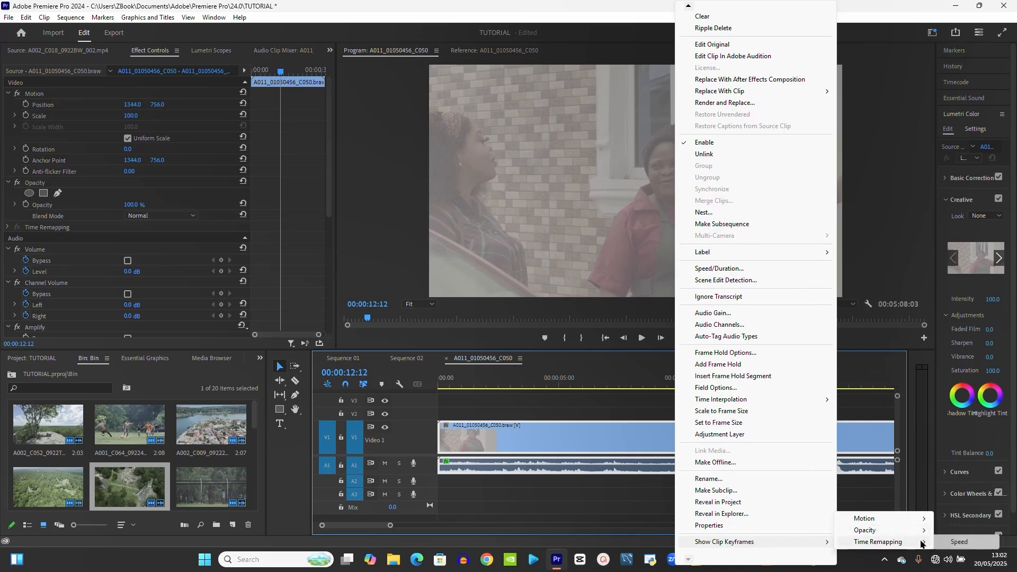
pyautogui.click(958, 542)
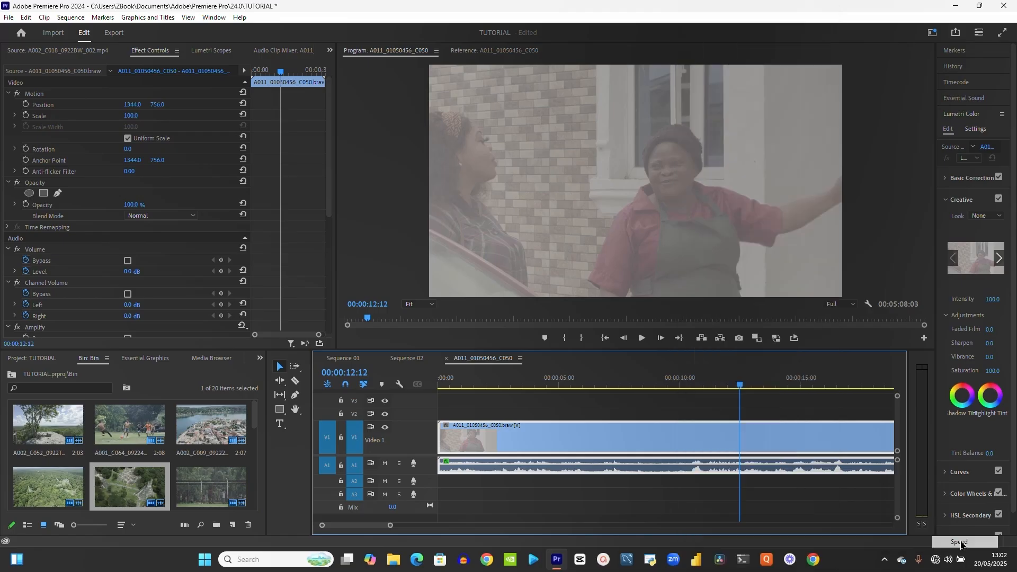
# Use the Pen tool to add four speed keyframes to the clip at about 3.5, 7.7, 11.7 and 14 seconds, enlarging Video 1
pyautogui.click(295, 397)
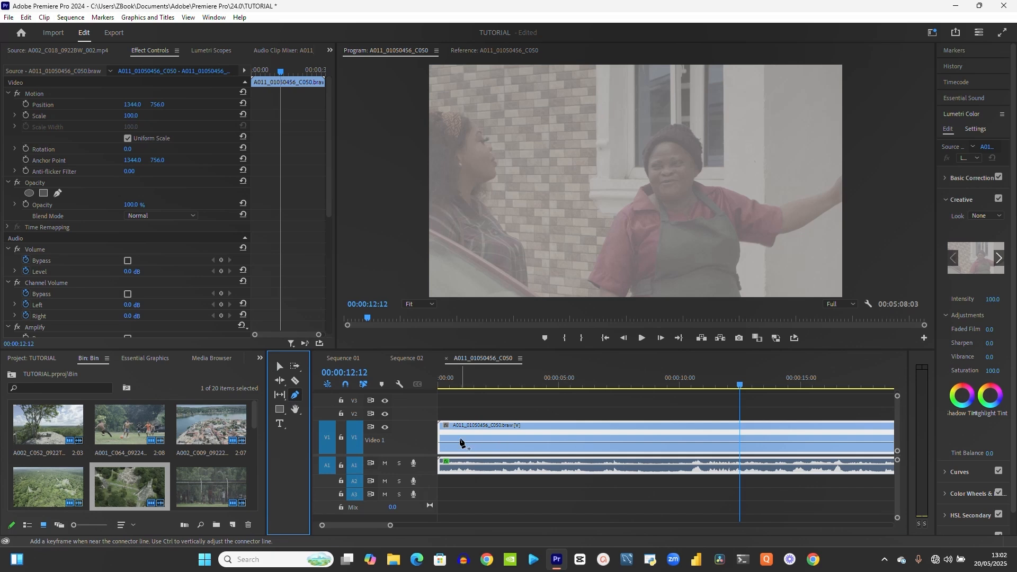
pyautogui.click(526, 445)
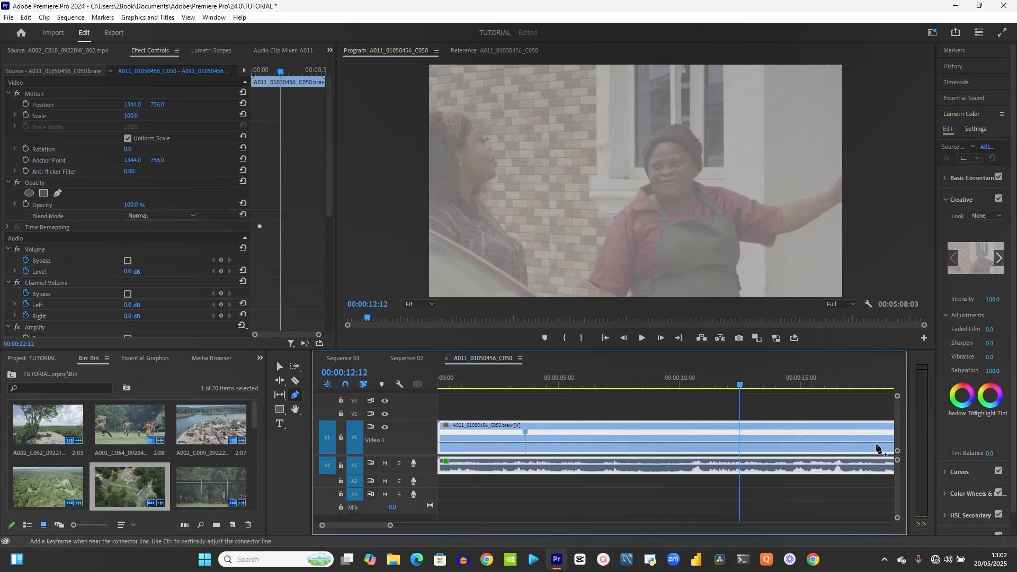
pyautogui.press('-')
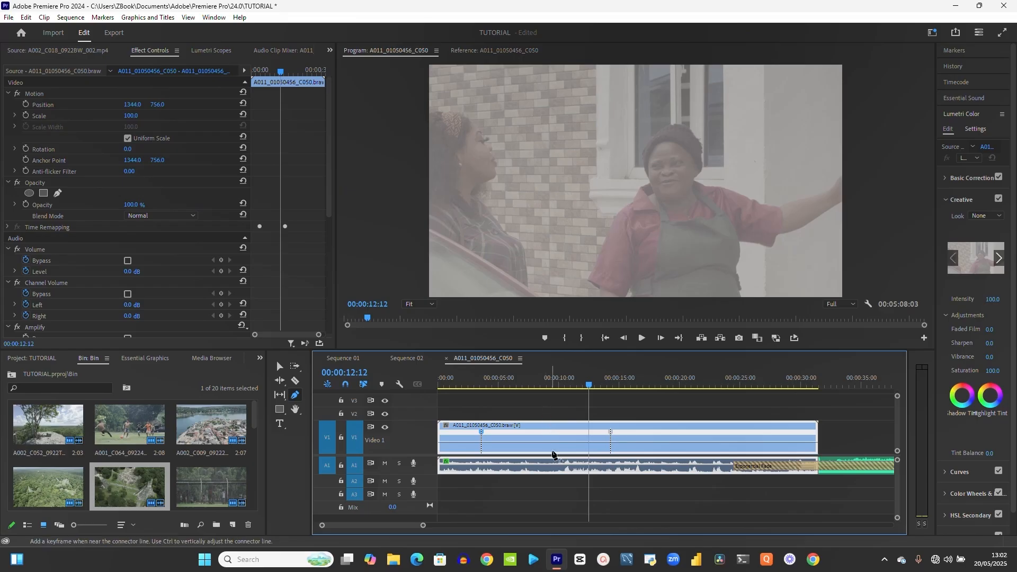
pyautogui.moveTo(426, 422); pyautogui.dragTo(426, 401)
pyautogui.click(532, 432)
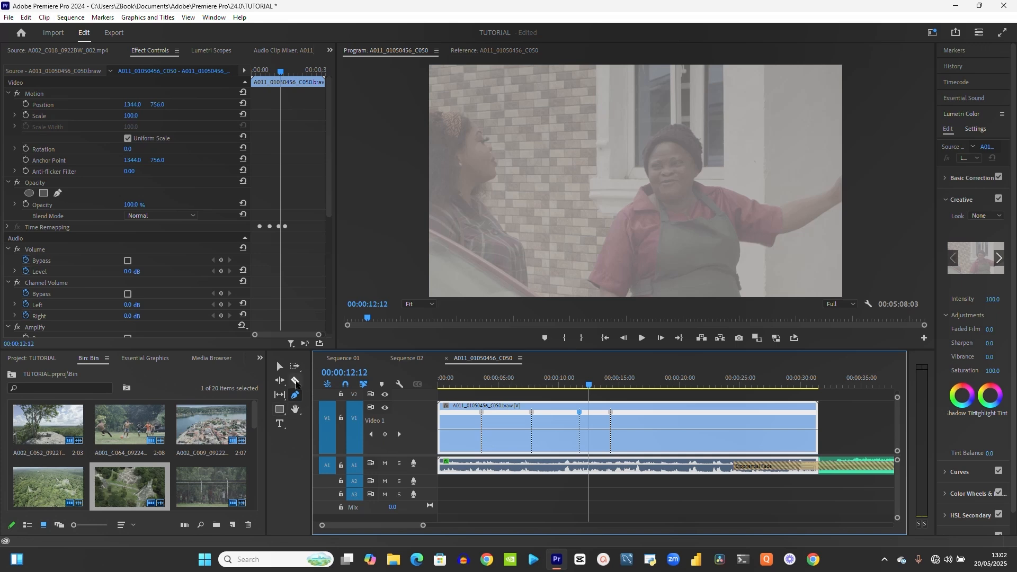
# Raise the clip's speed between the first two keyframes, lower it between the second and third, and raise it slightly between the last two
pyautogui.click(280, 367)
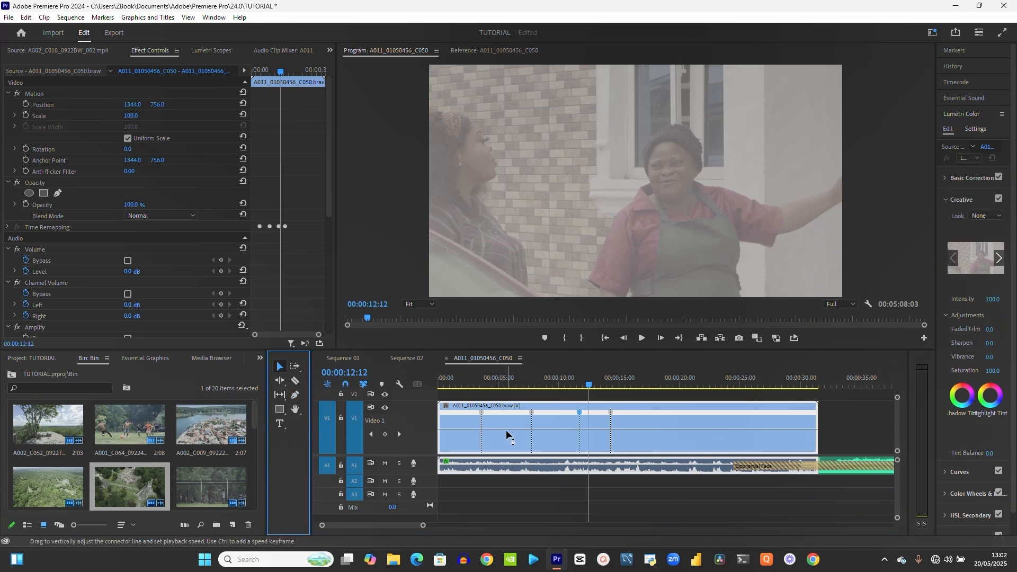
pyautogui.moveTo(506, 430); pyautogui.dragTo(543, 377)
pyautogui.moveTo(530, 430); pyautogui.dragTo(540, 469)
pyautogui.moveTo(671, 430); pyautogui.dragTo(676, 407)
# Play back the speed-ramped clip, mute Audio 1 and replay the clip through all four speed keyframes
pyautogui.click(457, 383)
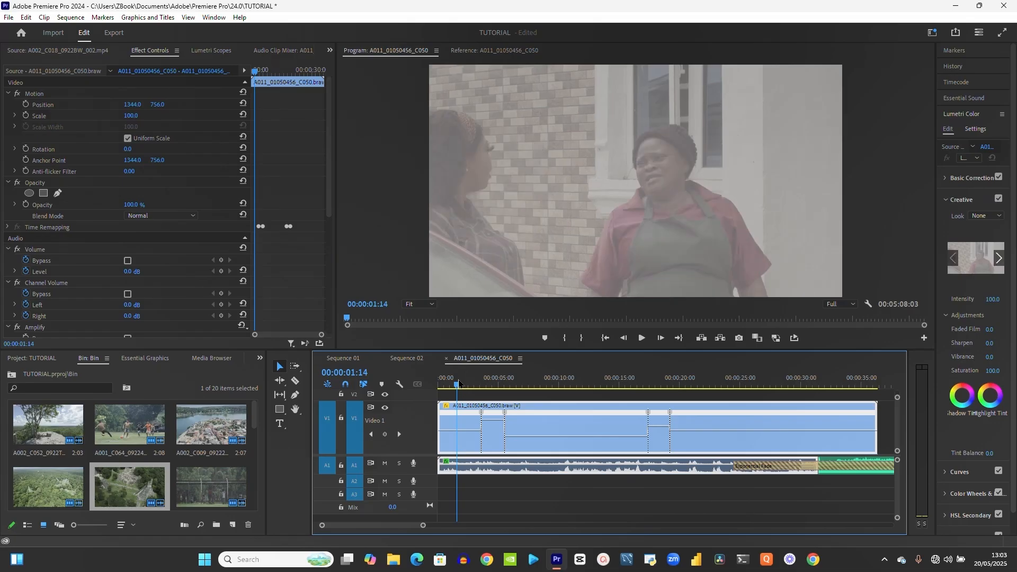
pyautogui.press('space')
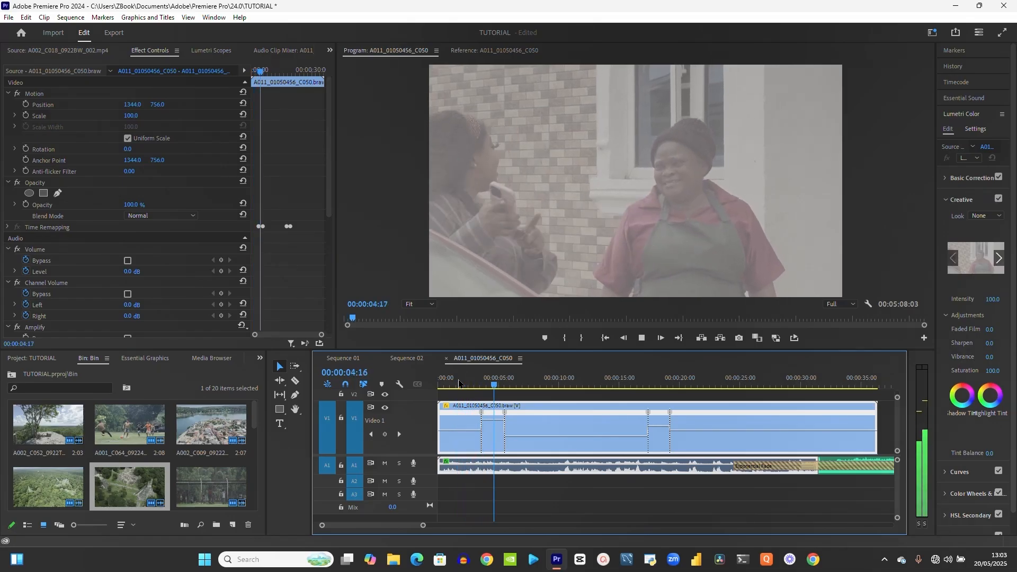
pyautogui.press('space')
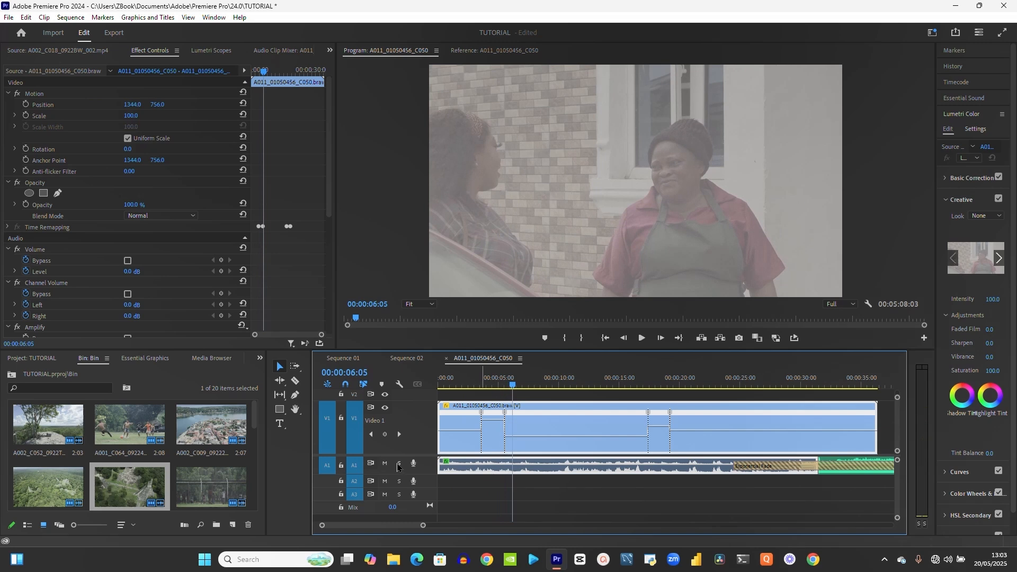
pyautogui.click(385, 464)
pyautogui.click(478, 385)
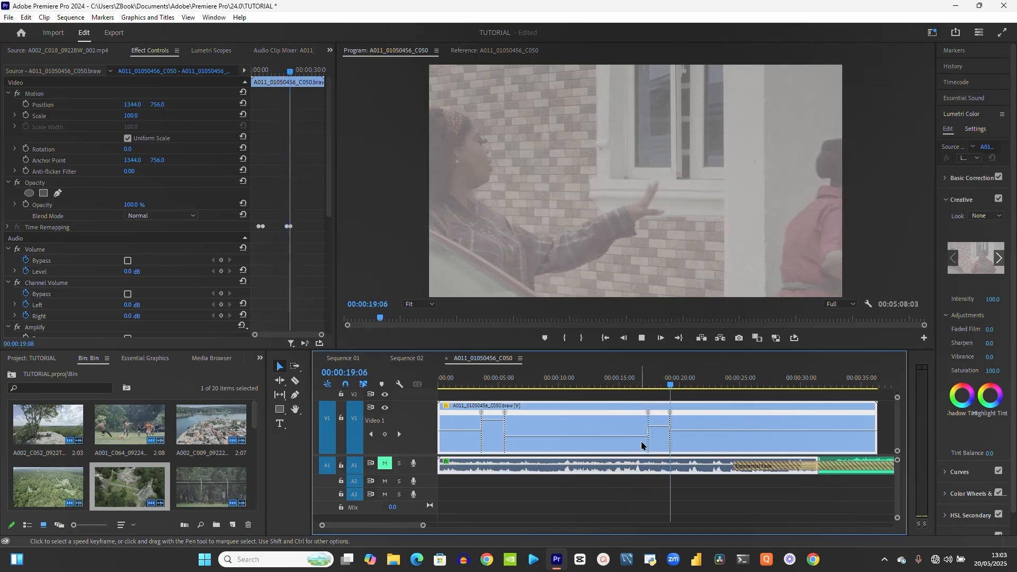
pyautogui.press('space')
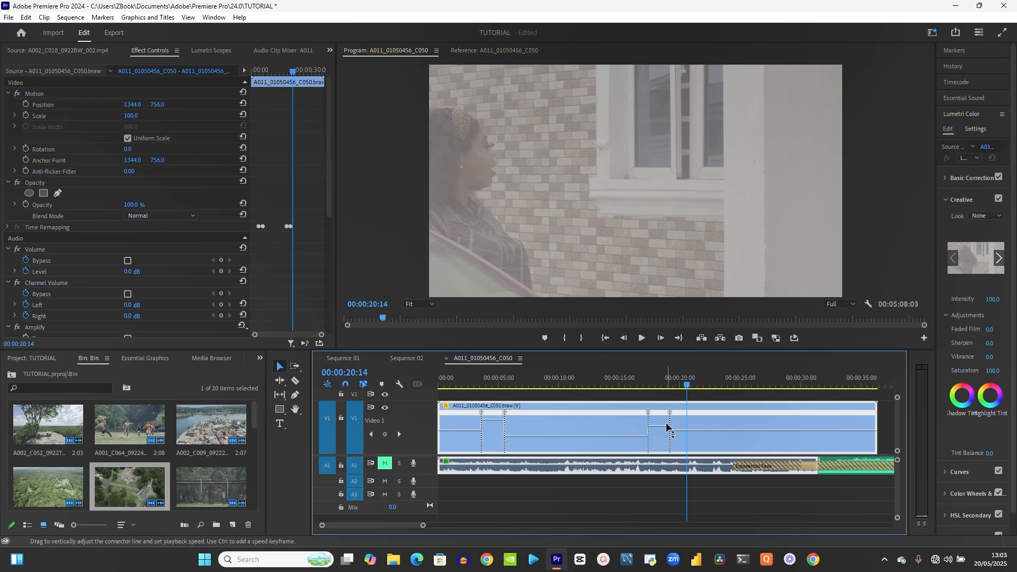
# Switch from the A011_01050456_C050 sequence to Sequence 01
pyautogui.press('-')
pyautogui.press('-')
pyautogui.press('-')
pyautogui.press('-')
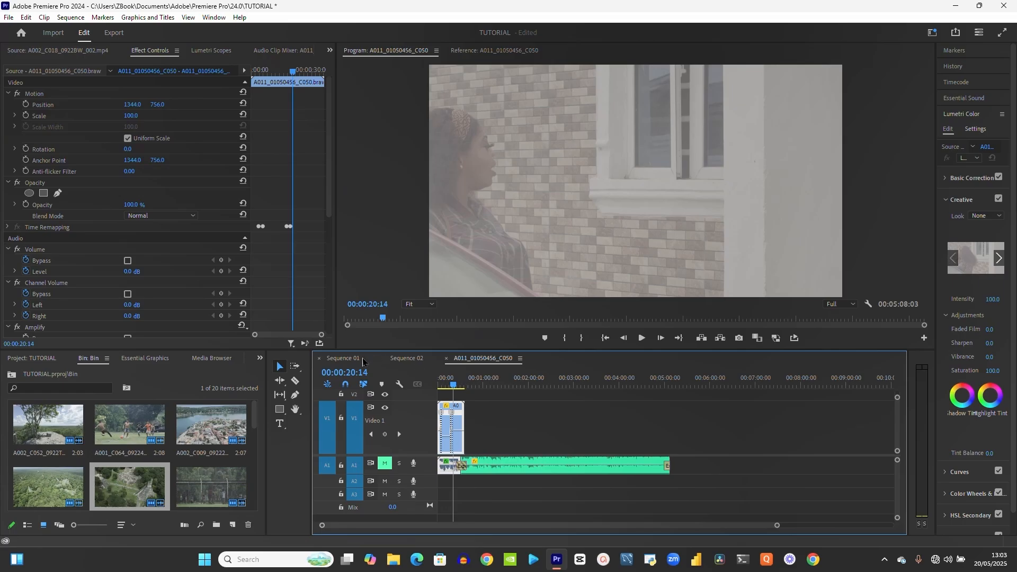
pyautogui.click(343, 358)
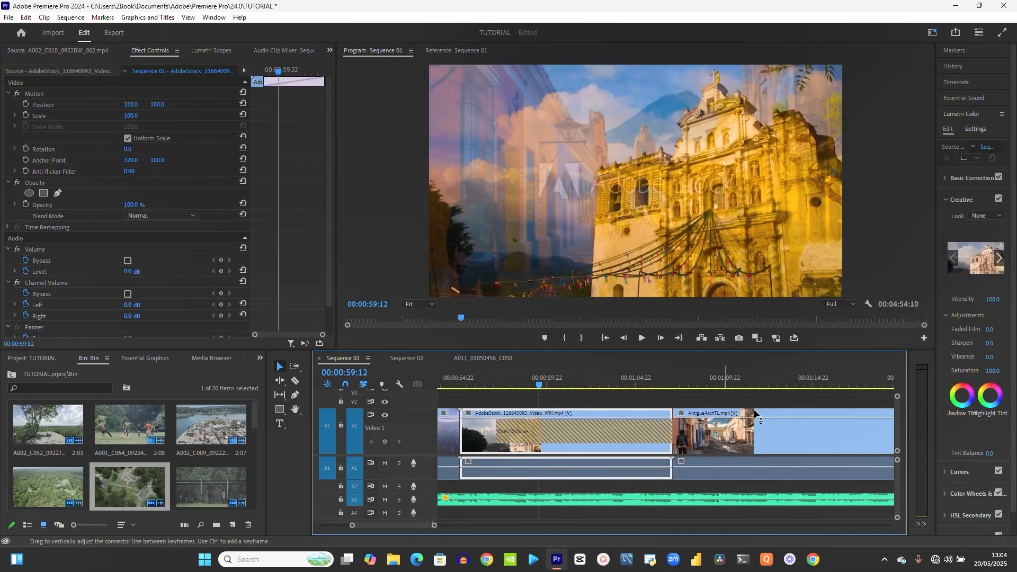
# Cut the AntiguaArchTL.mp4 clip from the Sequence 01 timeline, and undo the cut
pyautogui.rightClick(718, 446)
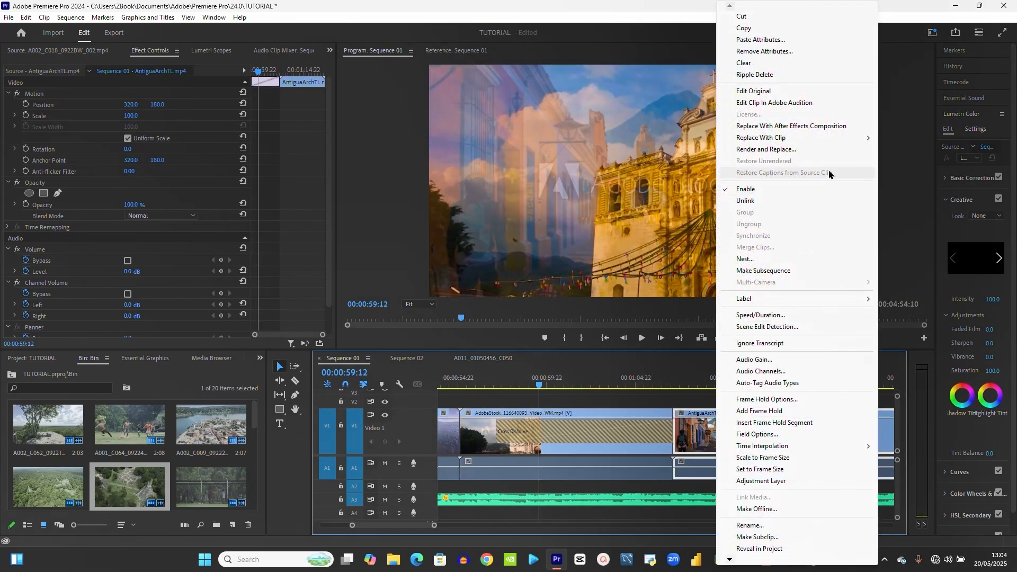
pyautogui.click(757, 17)
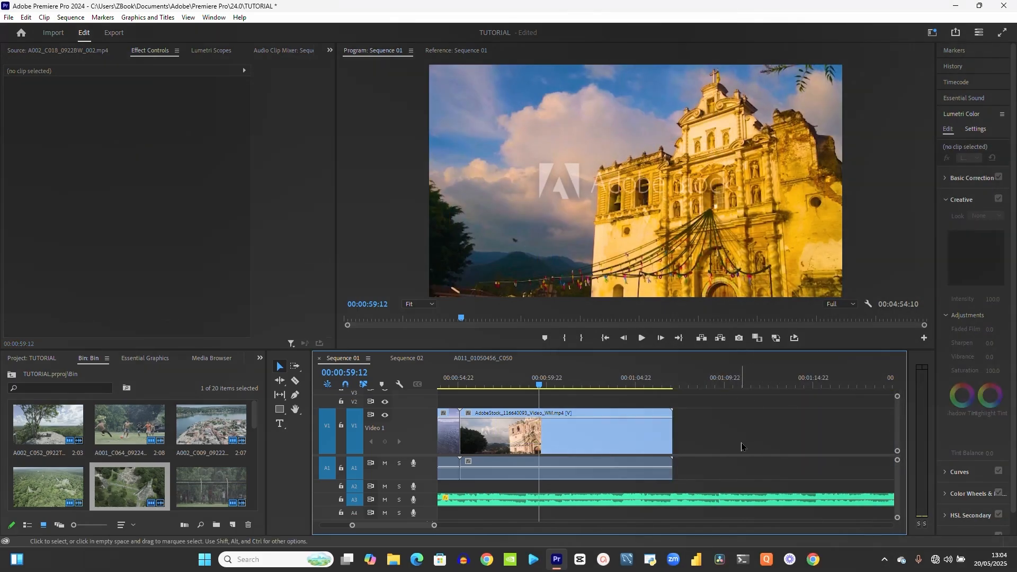
pyautogui.hotkey('ctrl', 'z')
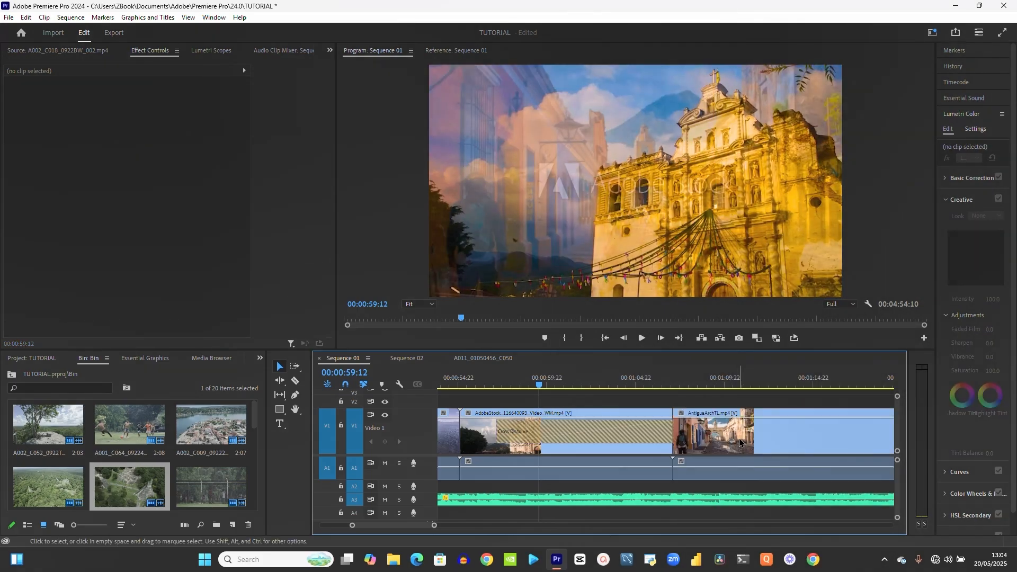
# Copy the AntiguaArchTL.mp4 clip, clear it from the timeline, and undo the clearing
pyautogui.rightClick(740, 443)
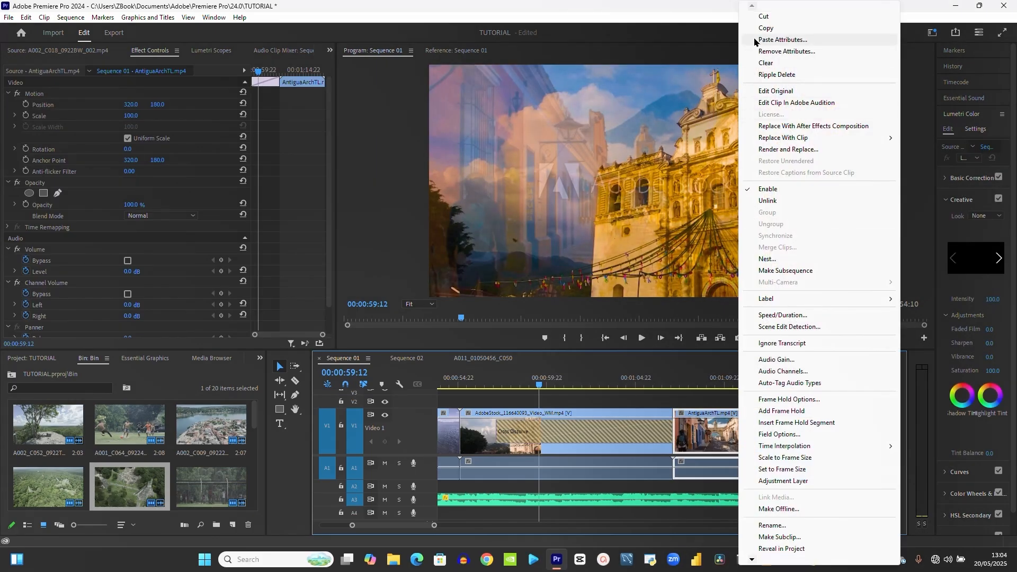
pyautogui.click(769, 28)
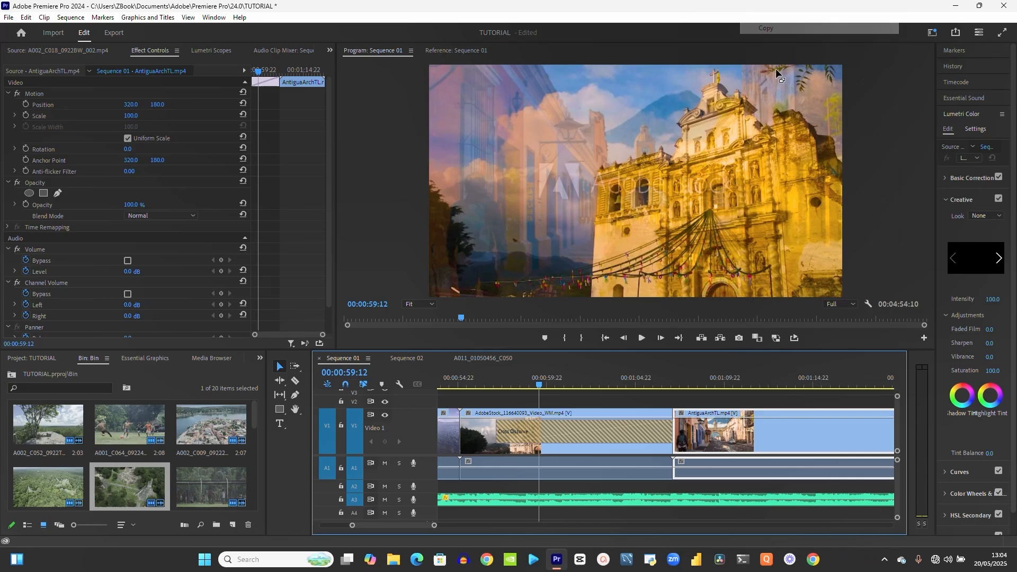
pyautogui.rightClick(766, 437)
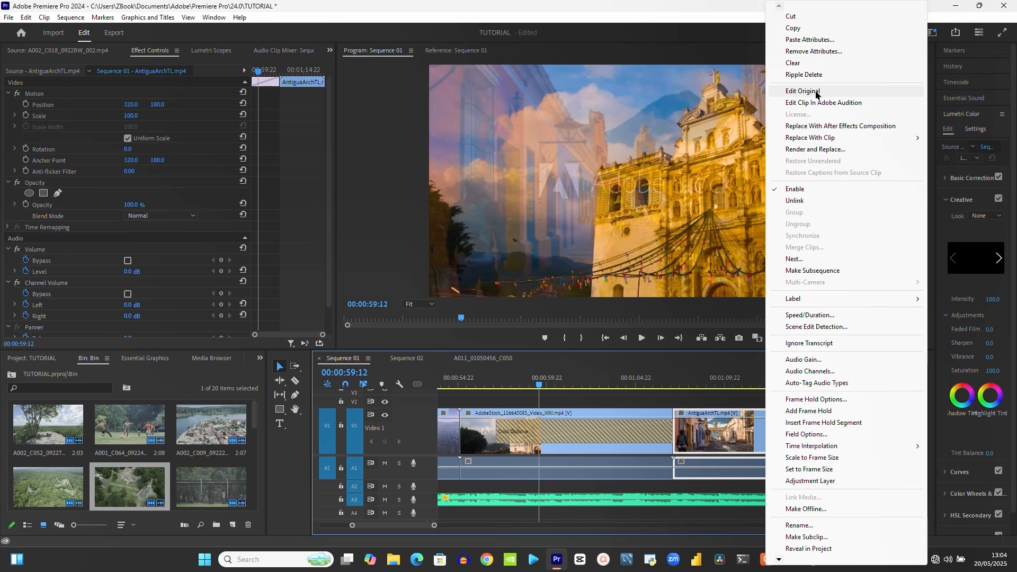
pyautogui.click(797, 63)
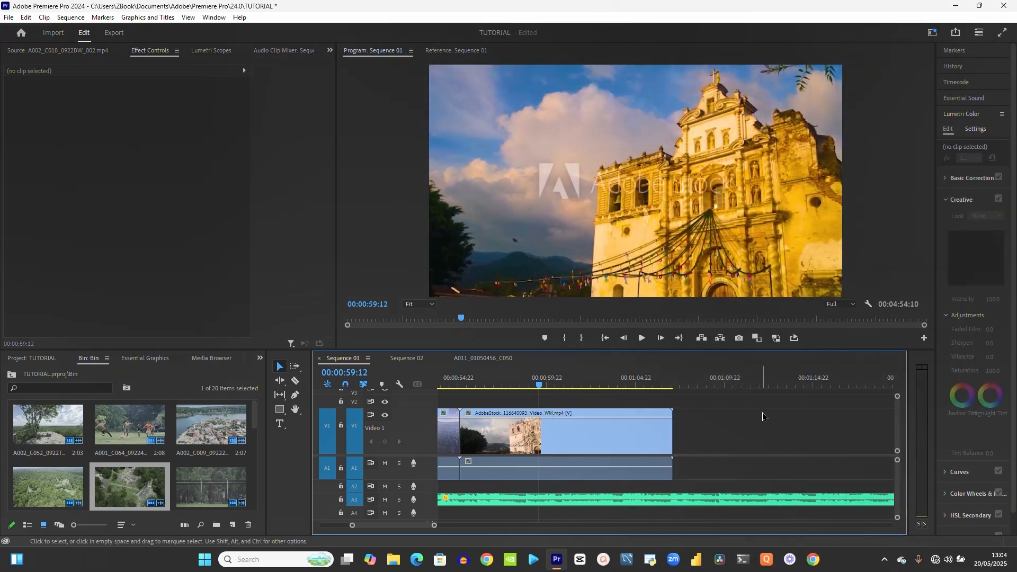
pyautogui.hotkey('ctrl', 'z')
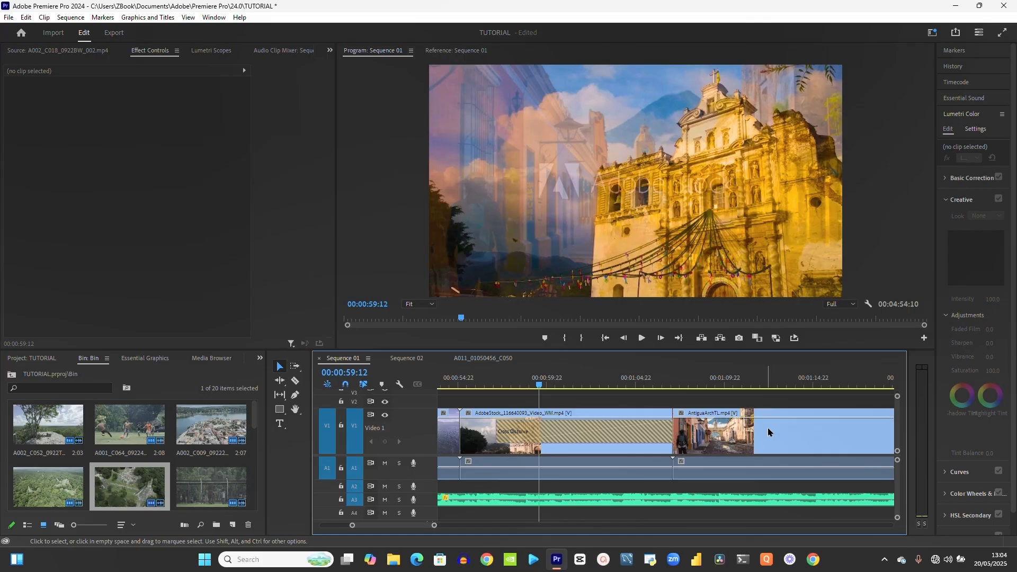
# Show the Audio Gain options for the AntiguaArchTL.mp4 clip and close them without changes
pyautogui.rightClick(767, 413)
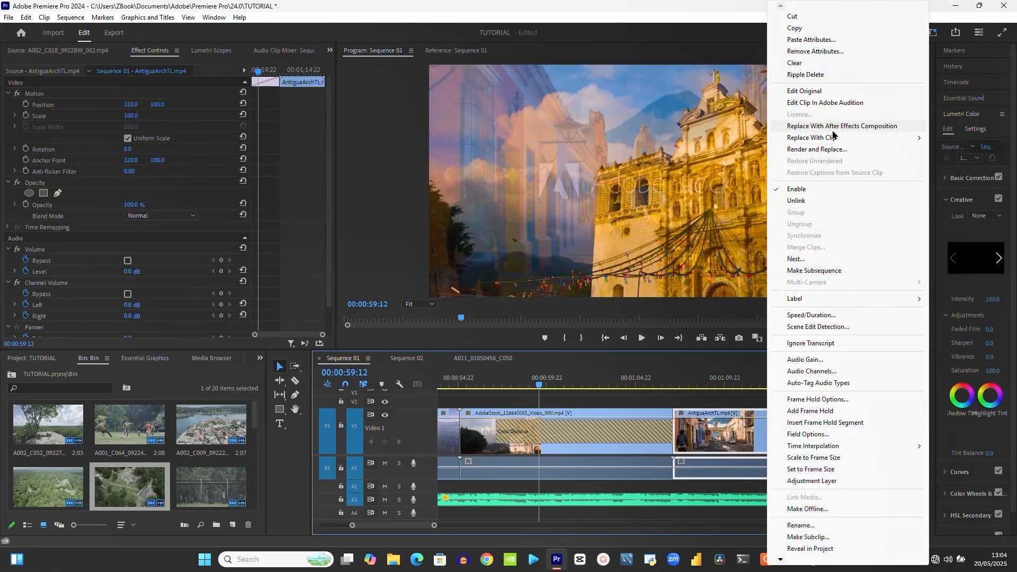
pyautogui.click(810, 361)
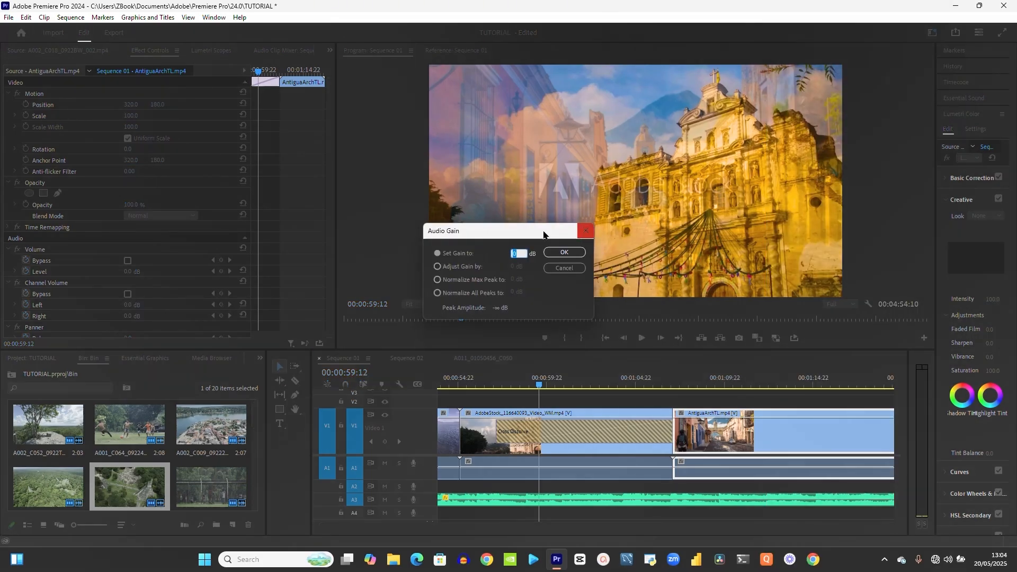
pyautogui.click(585, 231)
# Shrink the AntiguaArchTL.mp4 clip to 62 percent scale with the playhead at 00:01:09:17, and turn on Scale to Frame Size
pyautogui.rightClick(757, 433)
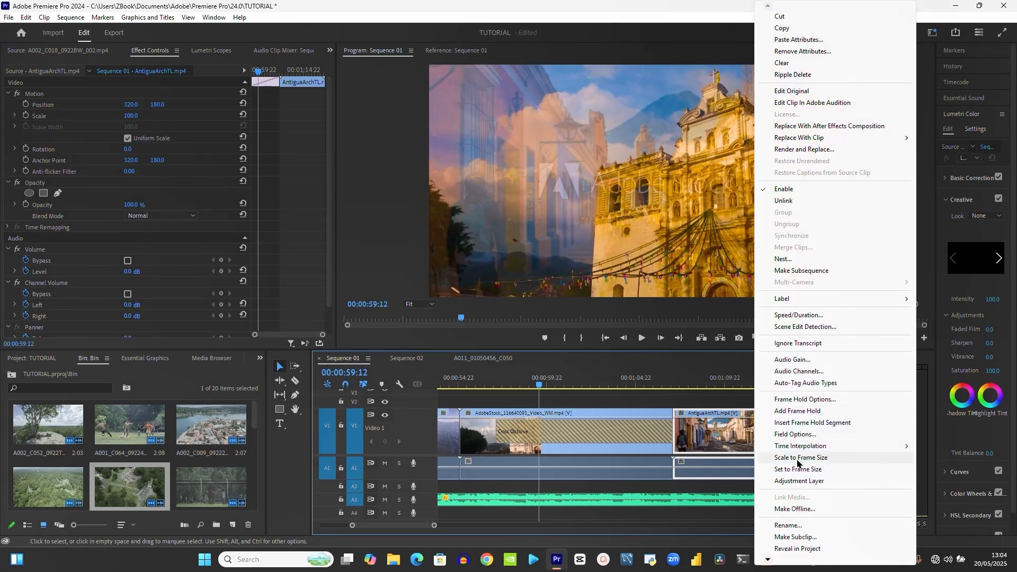
pyautogui.click(719, 383)
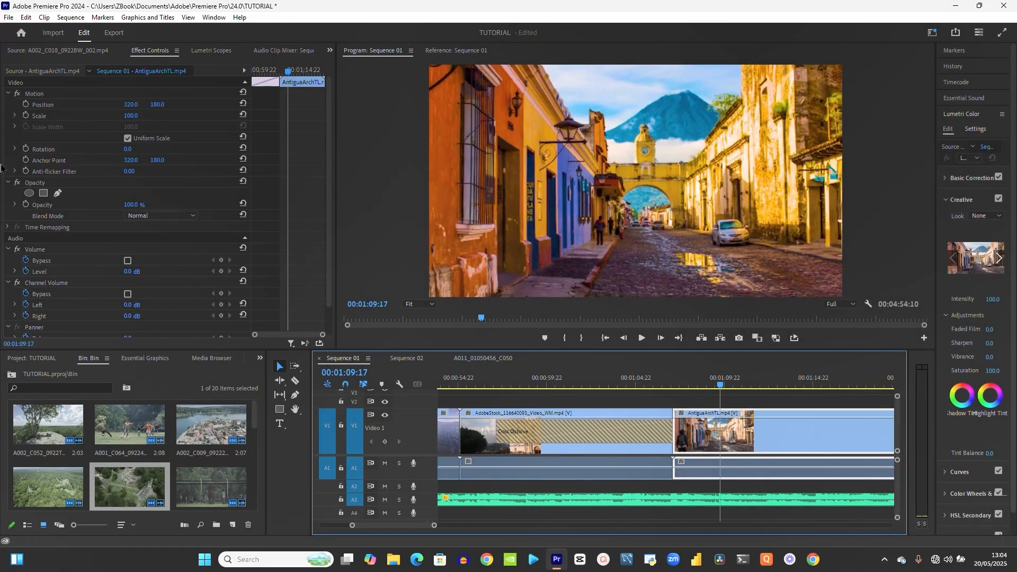
pyautogui.moveTo(132, 119); pyautogui.dragTo(114, 124)
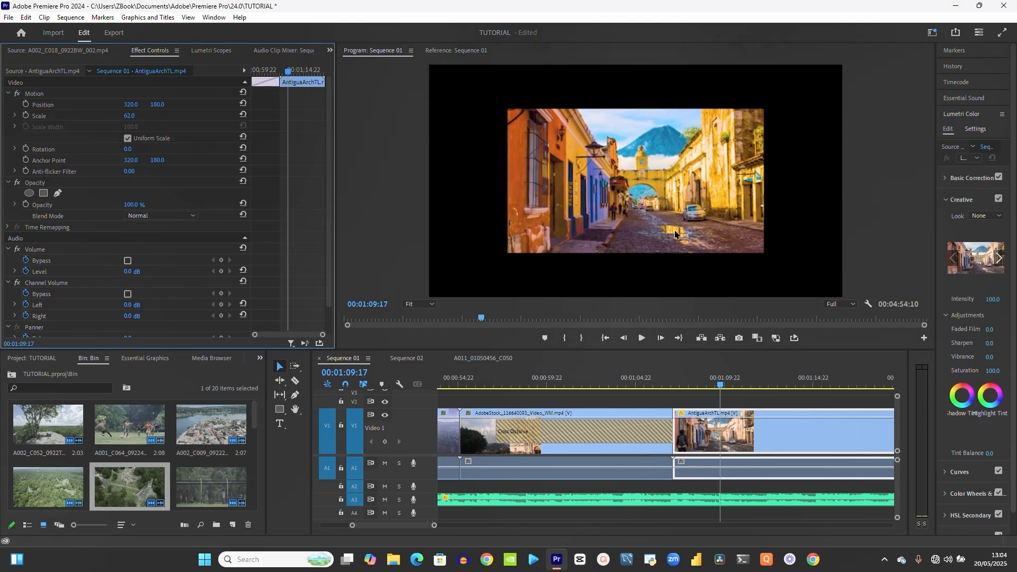
pyautogui.rightClick(744, 434)
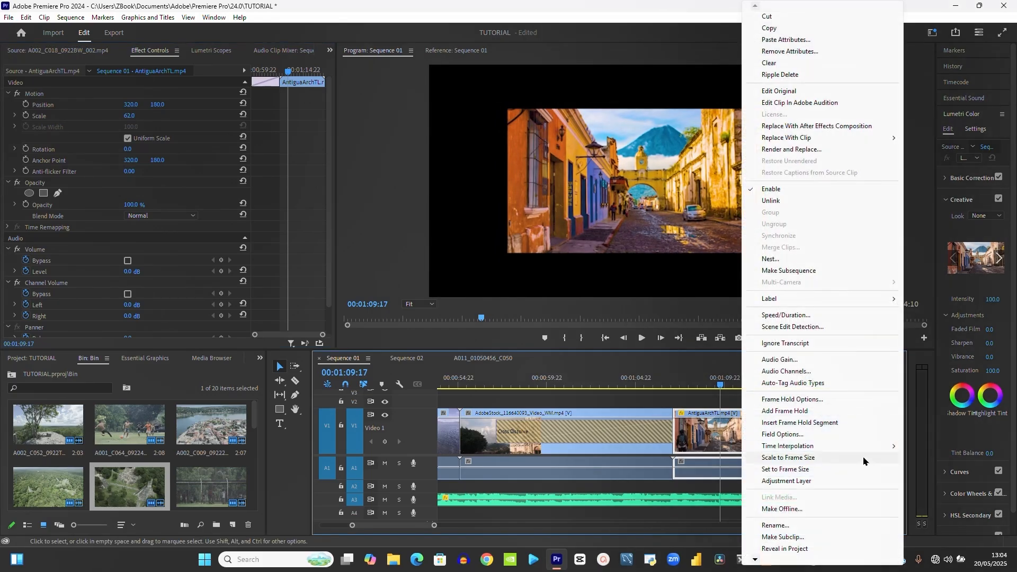
pyautogui.click(793, 458)
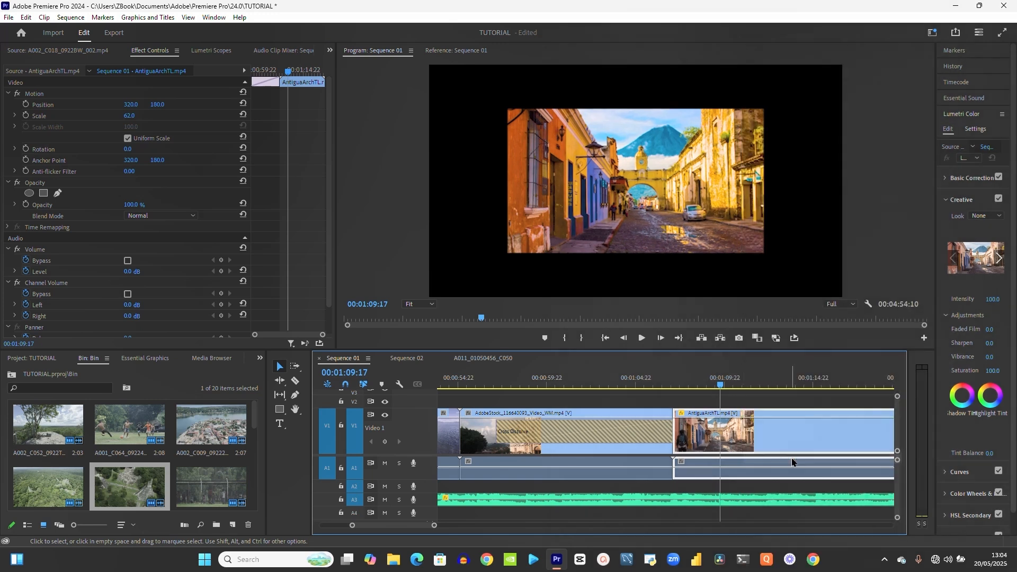
# Turn off Scale to Frame Size for AntiguaArchTL.mp4, try Set to Frame Size, and return the clip's Scale to 100
pyautogui.rightClick(739, 437)
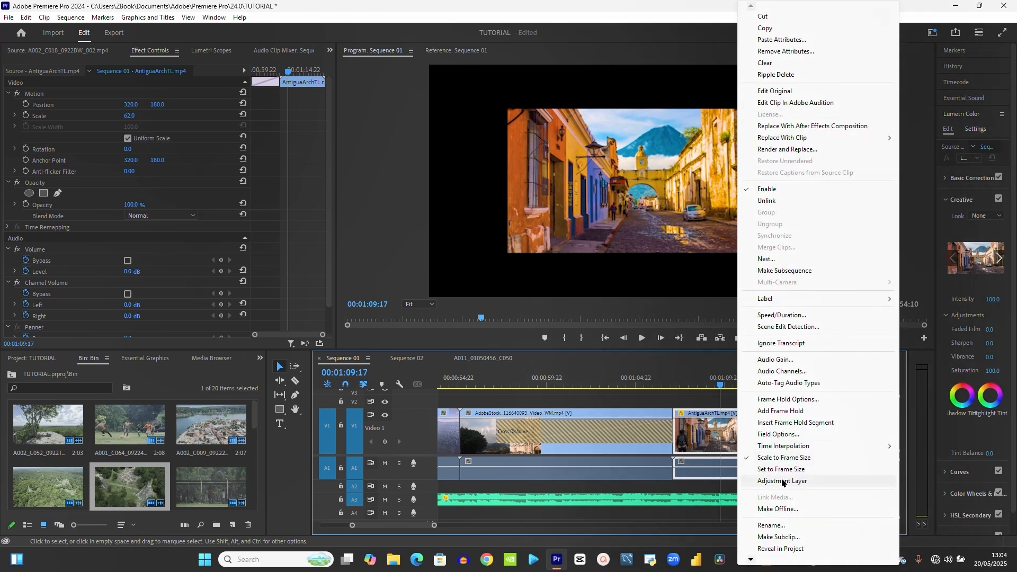
pyautogui.click(779, 459)
pyautogui.rightClick(746, 466)
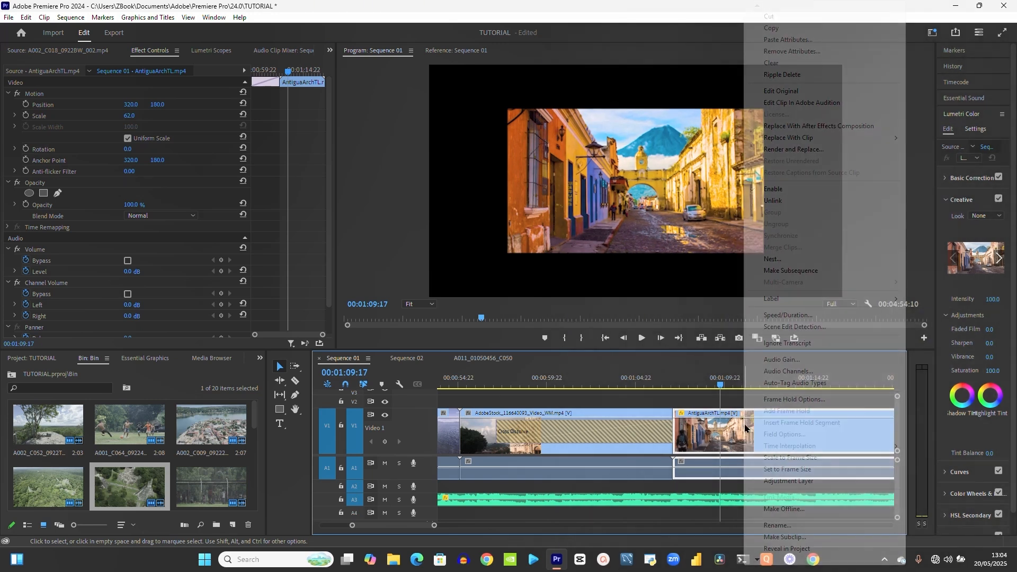
pyautogui.click(781, 471)
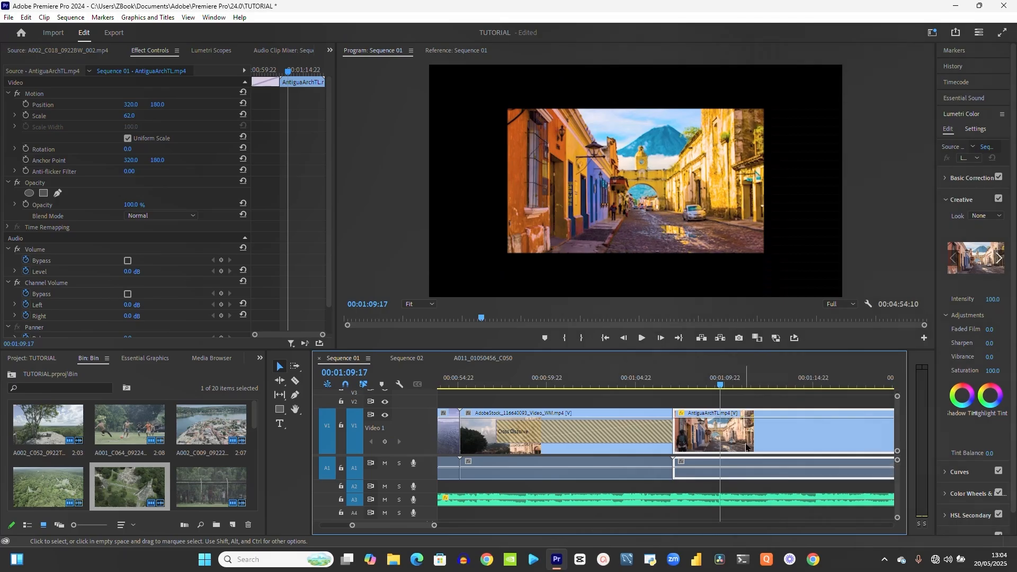
pyautogui.rightClick(746, 446)
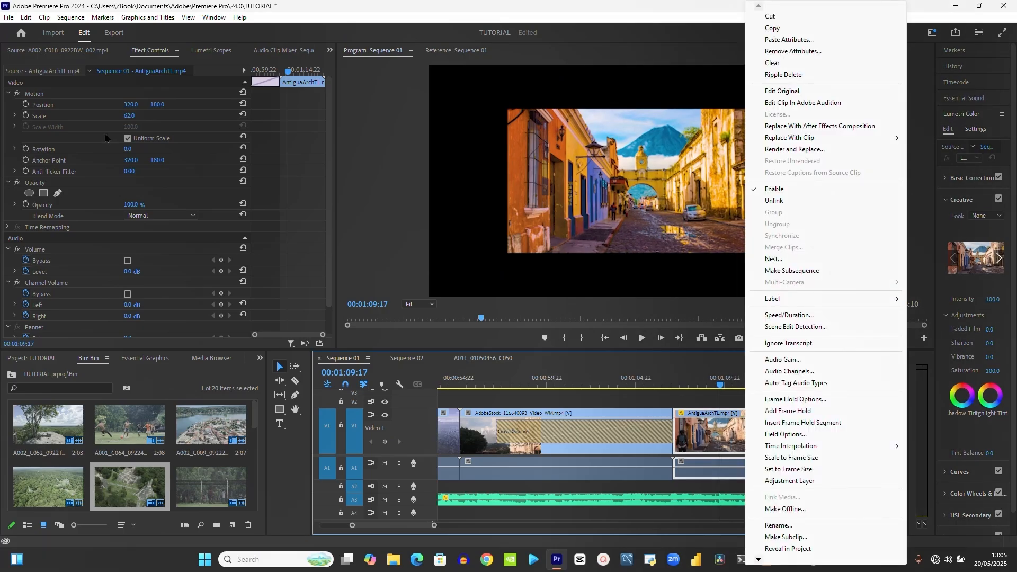
pyautogui.click(783, 469)
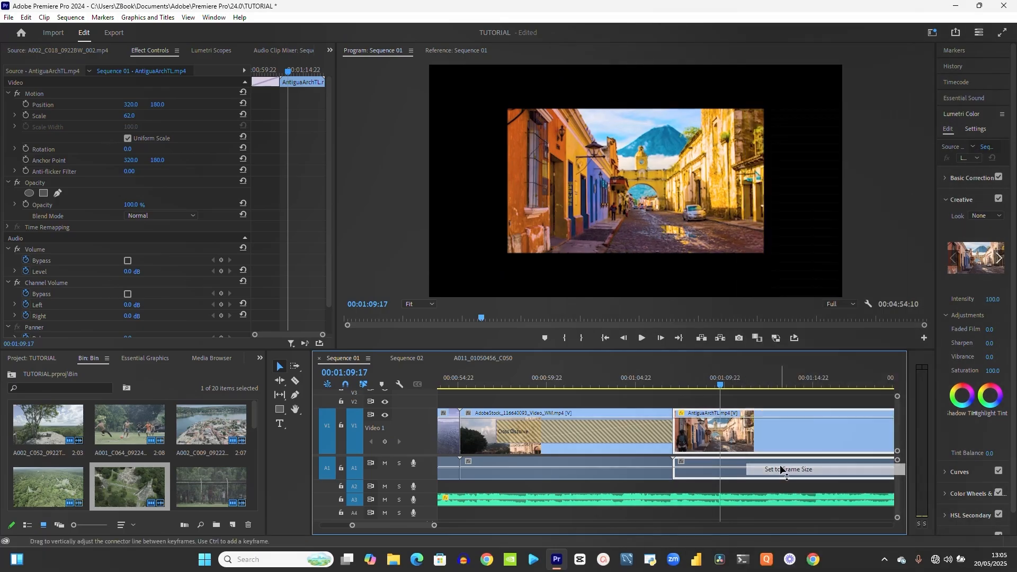
pyautogui.moveTo(134, 116)
pyautogui.mouseDown()
pyautogui.moveTo(198, 158)
pyautogui.moveTo(136, 116)
pyautogui.mouseUp()
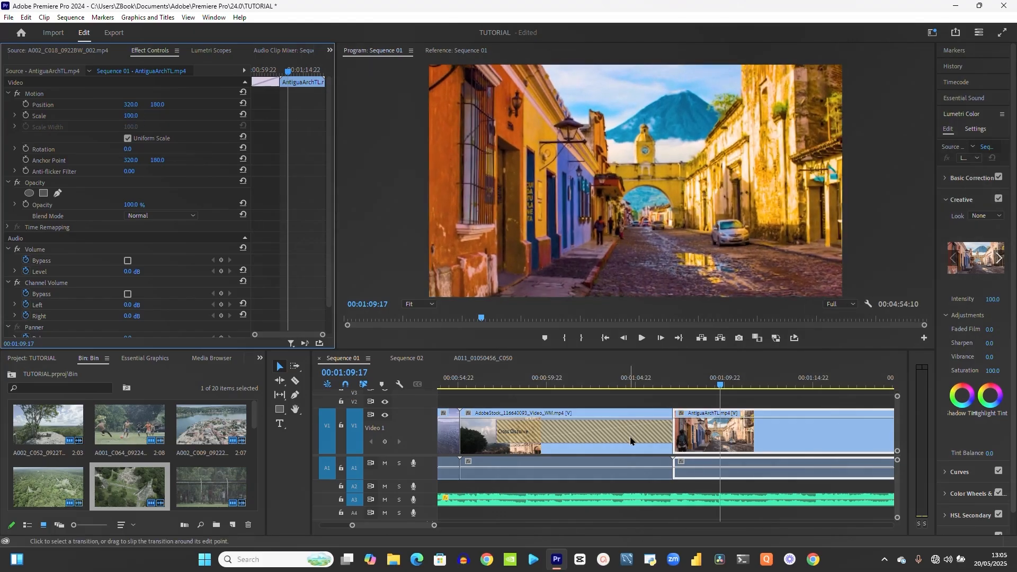
# Place the playhead in the empty part of Video 1 at 00:03:08:22, beyond the last clip
pyautogui.click(704, 380)
pyautogui.press('-')
pyautogui.press('-')
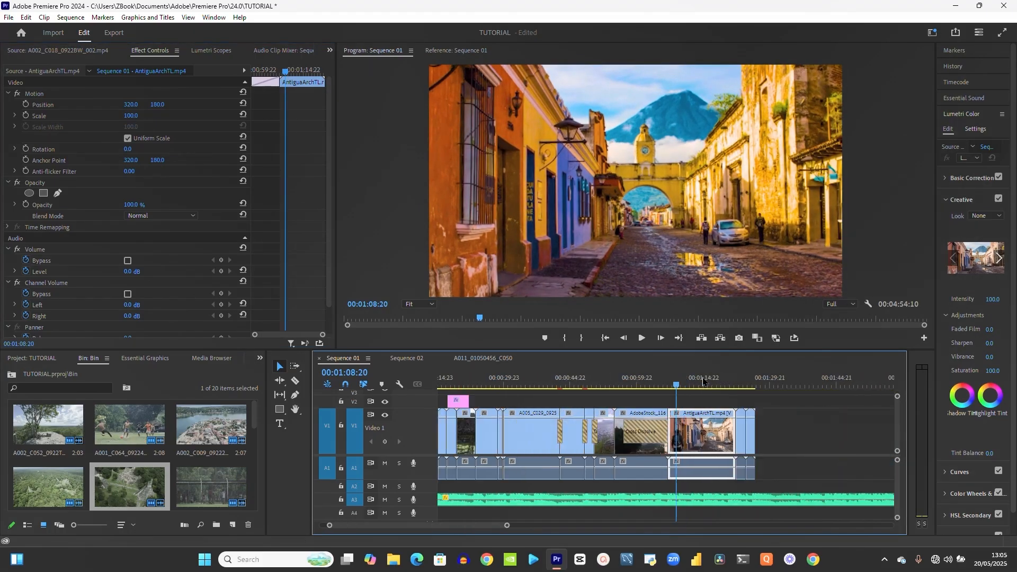
pyautogui.press('-')
pyautogui.press('-')
pyautogui.press('-')
pyautogui.click(542, 379)
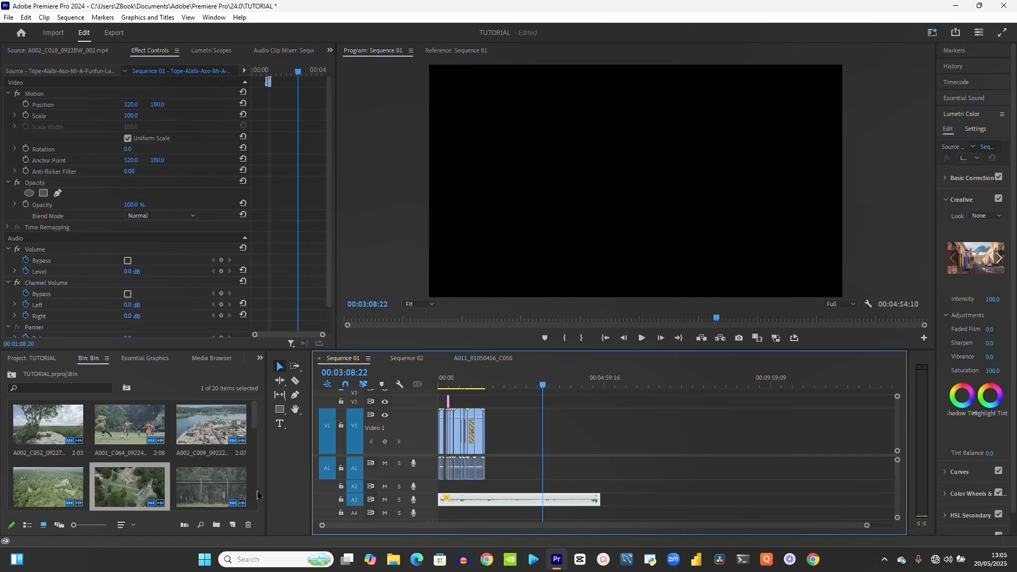
# Import the image 20240628_183506_0000 from the My thumbnail folder in Videos and place it on Video 1 near the playhead
pyautogui.doubleClick(86, 454)
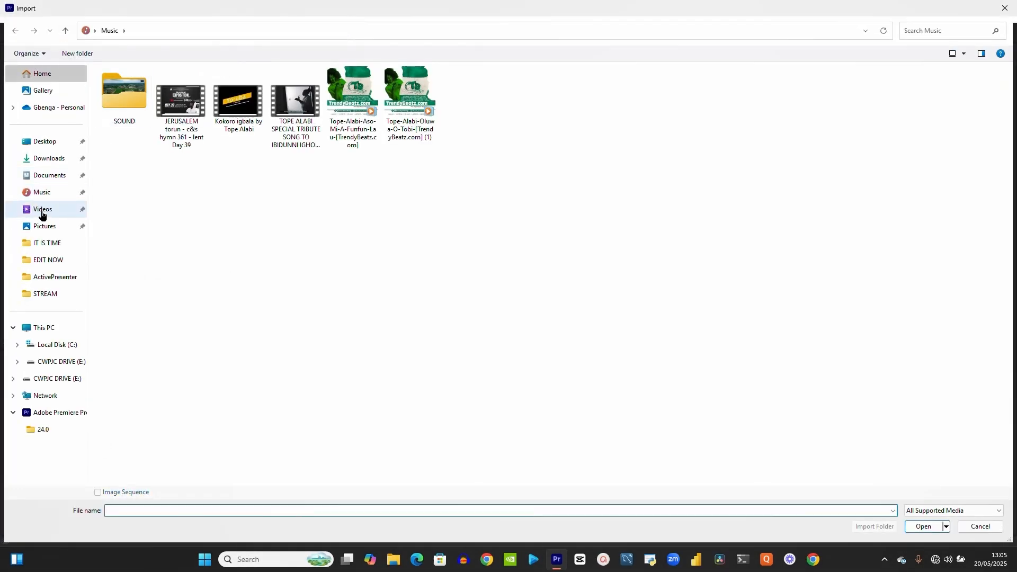
pyautogui.click(42, 211)
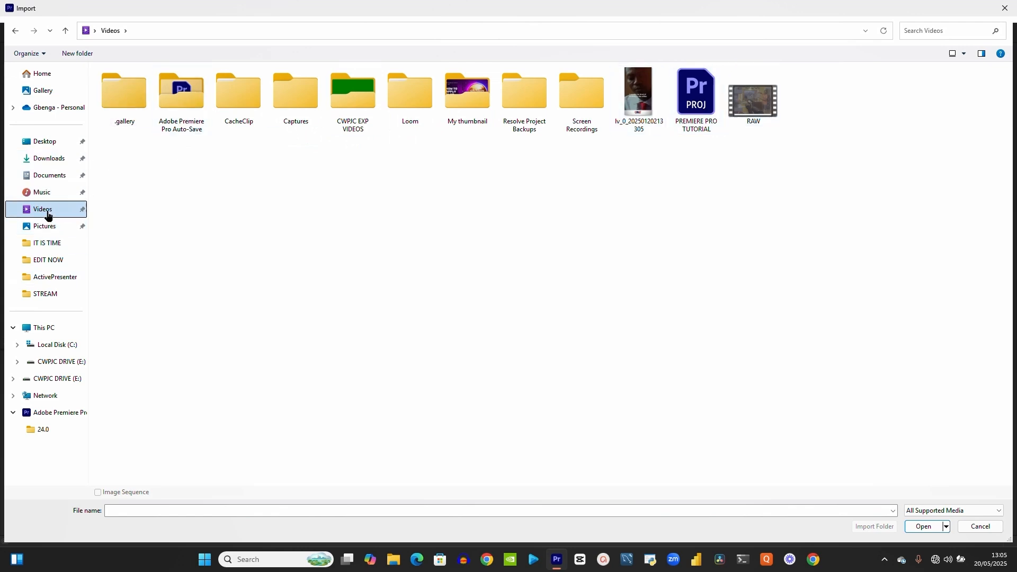
pyautogui.doubleClick(463, 103)
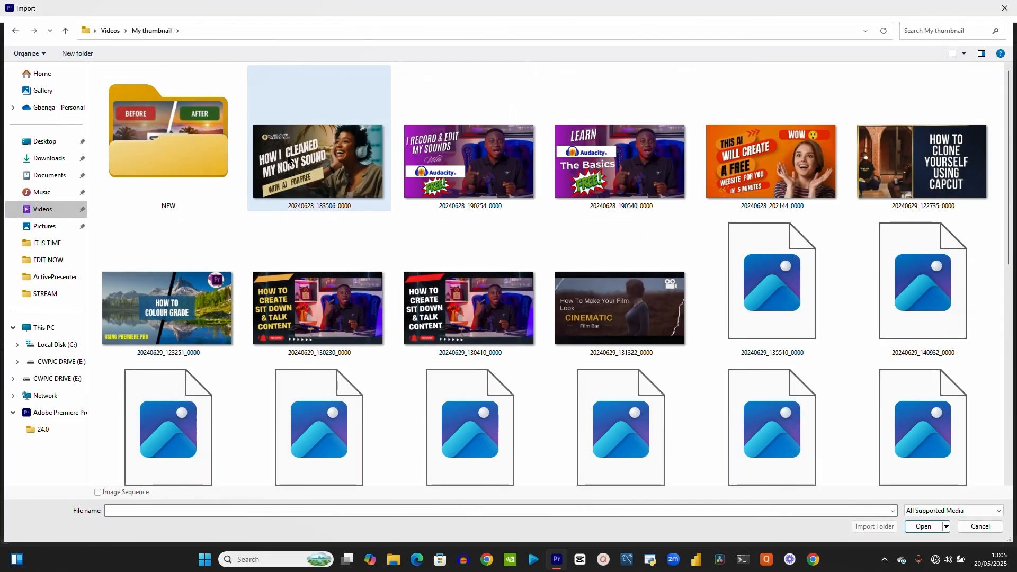
pyautogui.doubleClick(287, 160)
pyautogui.moveTo(410, 438); pyautogui.dragTo(541, 443)
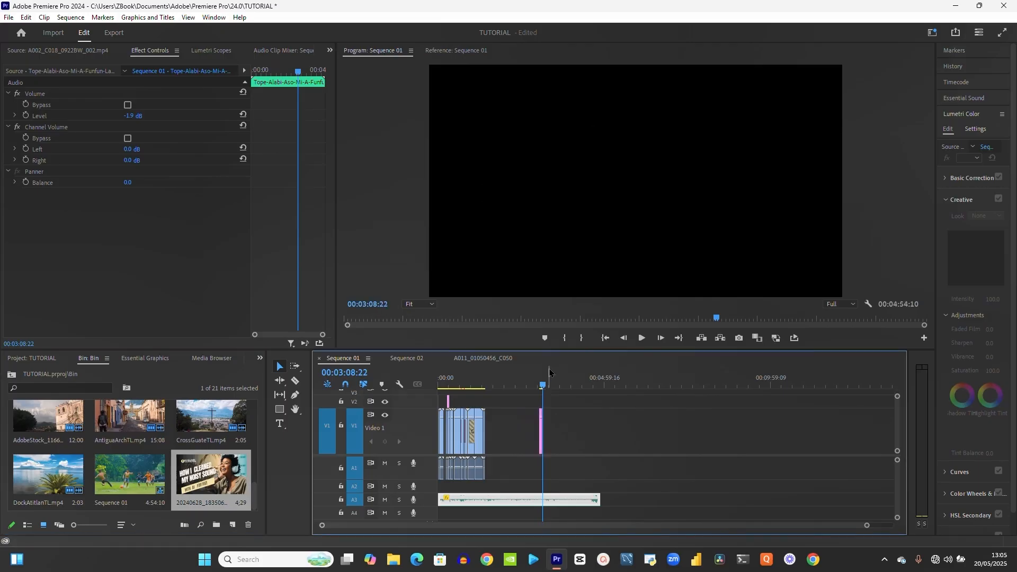
# Park the playhead on the imported thumbnail image at 00:03:07:00 and apply Scale to Frame Size to it
pyautogui.moveTo(544, 386); pyautogui.dragTo(541, 386)
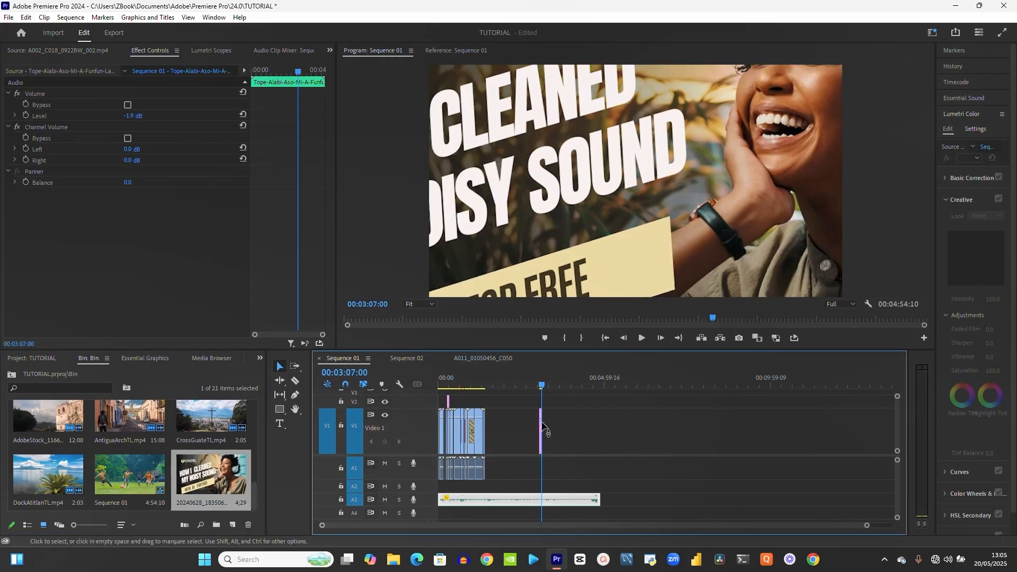
pyautogui.click(541, 449)
pyautogui.rightClick(542, 450)
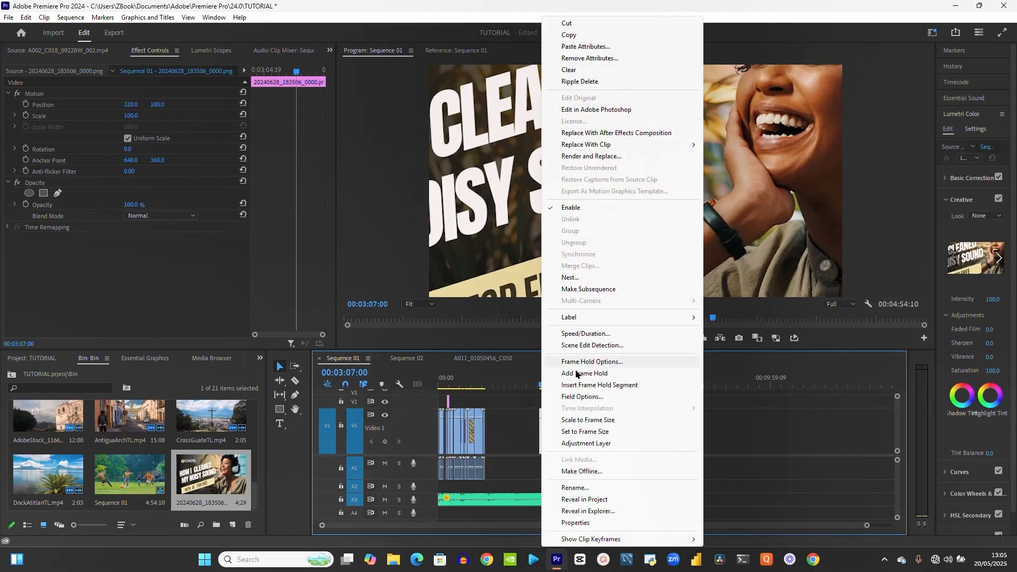
pyautogui.click(581, 420)
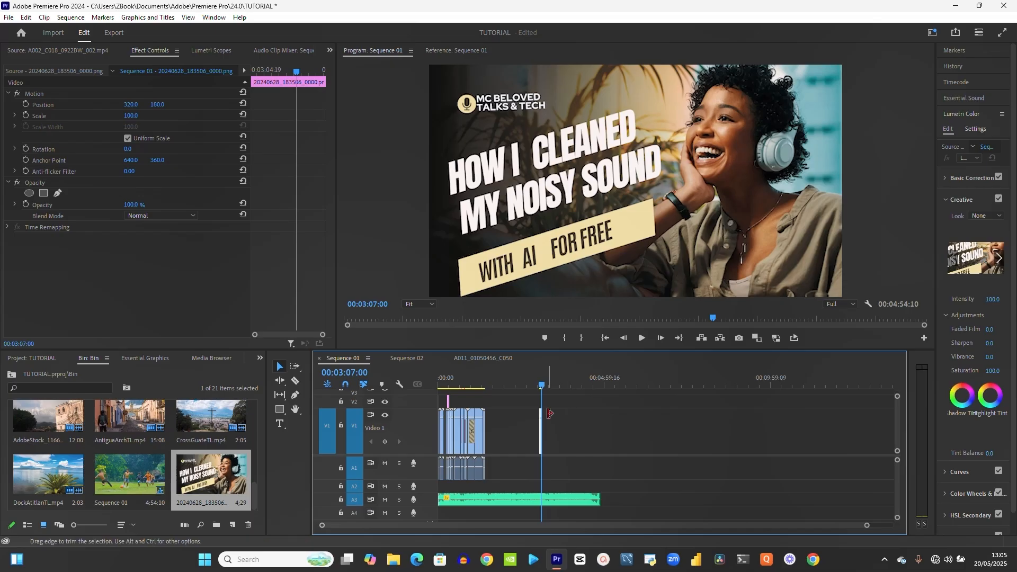
# Move the playhead to 00:01:11:13 on AntiguaArchTL.mp4 and select the Cross Dissolve that precedes the clip
pyautogui.rightClick(482, 440)
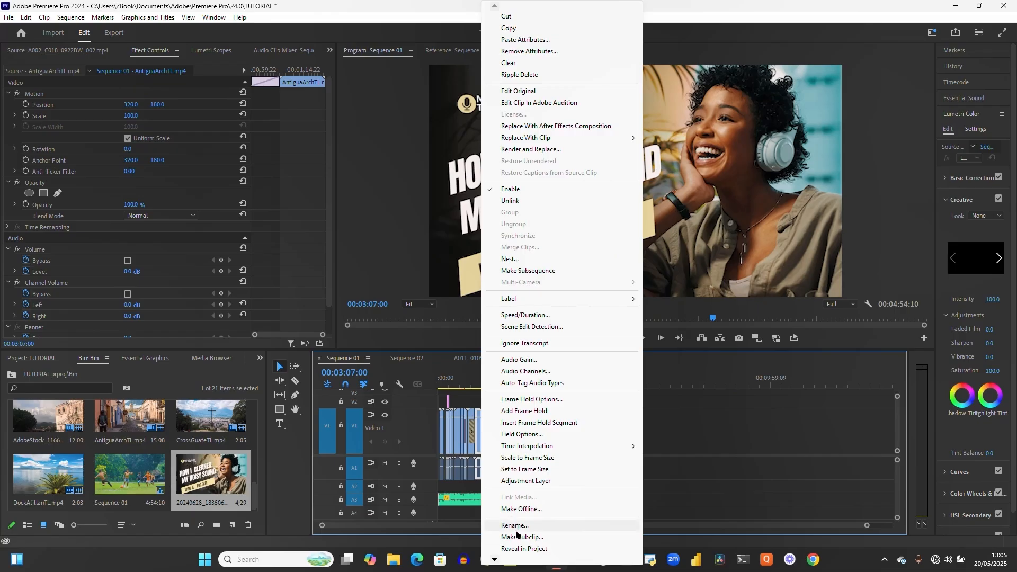
pyautogui.click(671, 478)
pyautogui.click(479, 383)
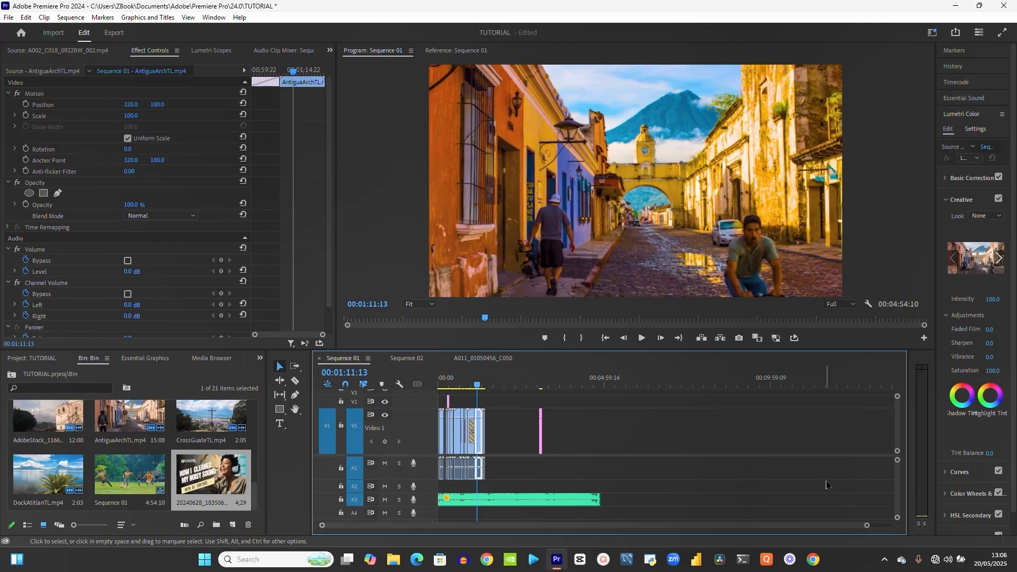
pyautogui.click(473, 427)
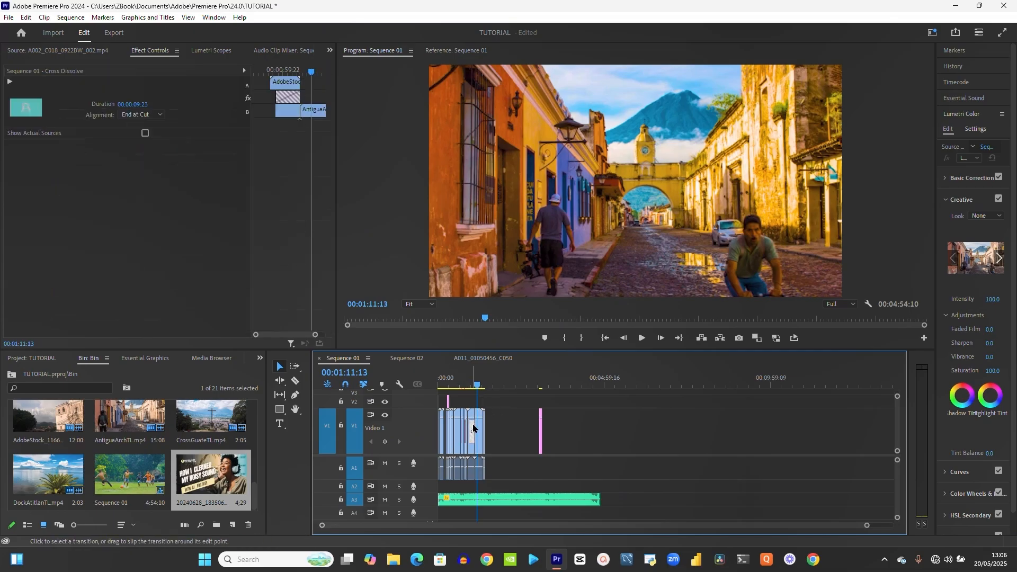
# Move the playhead to 00:00:26:20 on the A003_C092_09231C_001 clip and maximize the timeline to fill the workspace
pyautogui.press('=')
pyautogui.press('=')
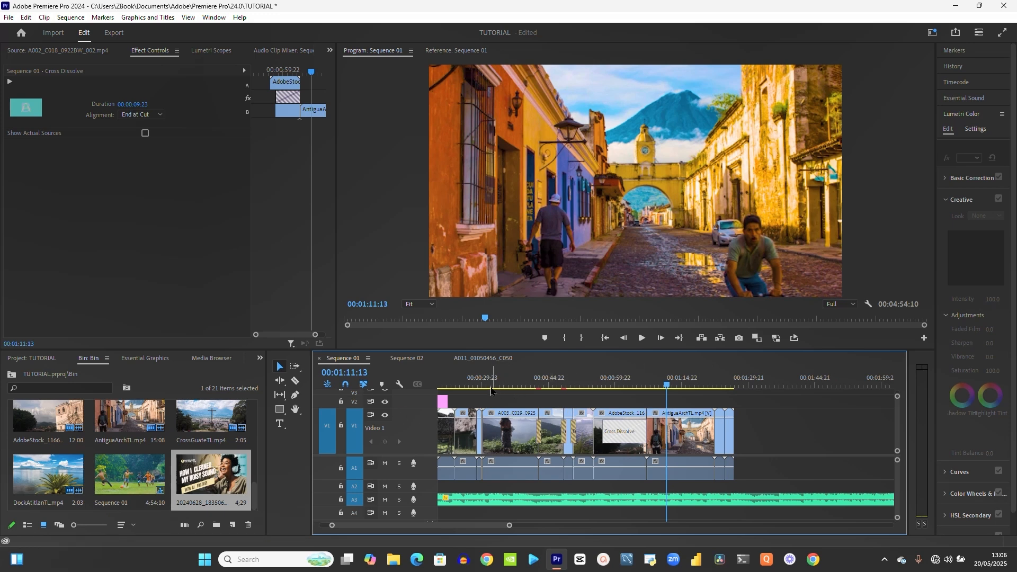
pyautogui.click(466, 386)
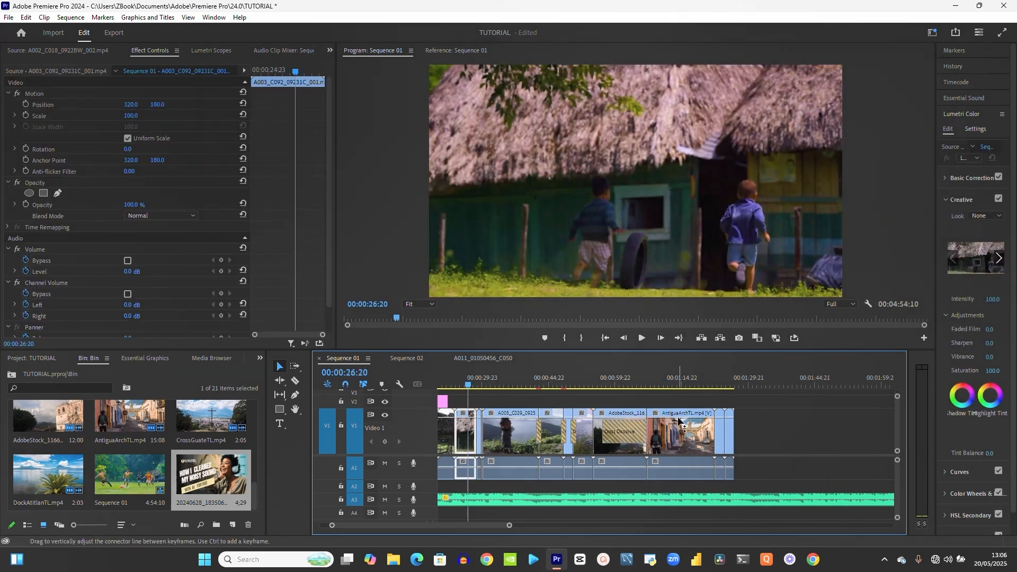
pyautogui.moveTo(680, 422)
pyautogui.press('`')
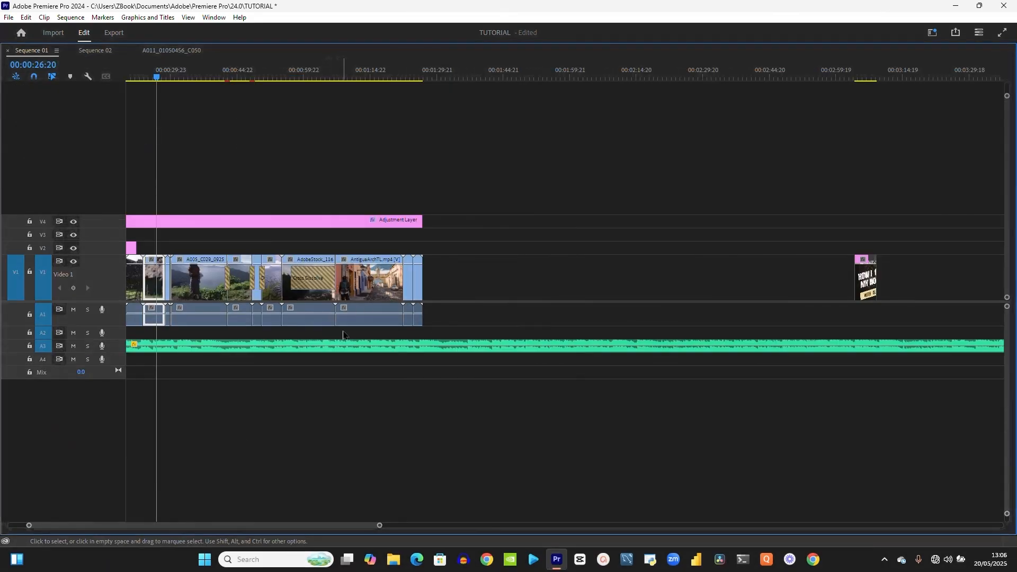
# Nest all the clips on Video 1, Video 2 and Audio 1, excluding the distant thumbnail image, into a sequence named tgege
pyautogui.press('-')
pyautogui.moveTo(359, 316); pyautogui.dragTo(129, 242)
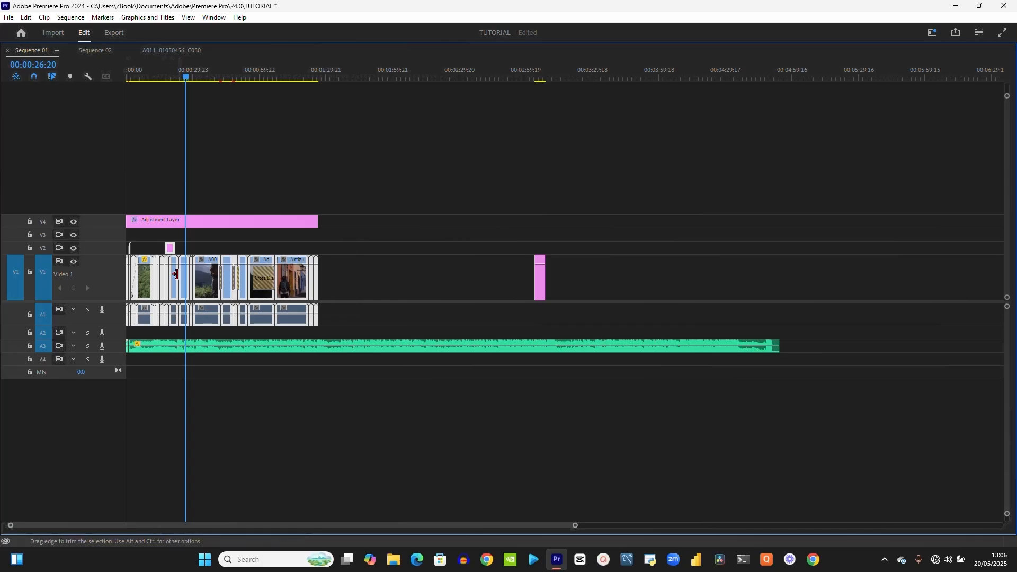
pyautogui.rightClick(174, 283)
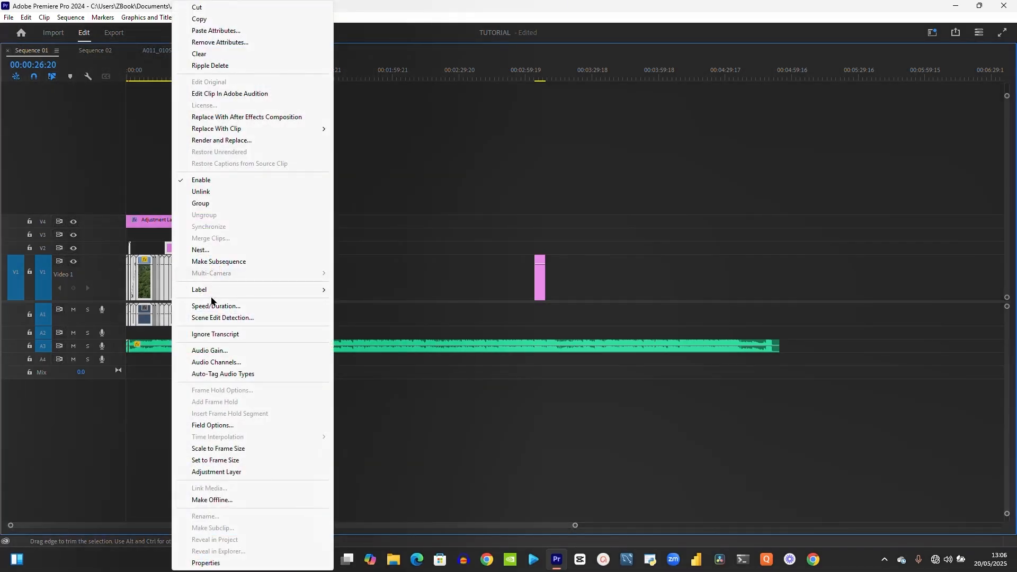
pyautogui.click(207, 250)
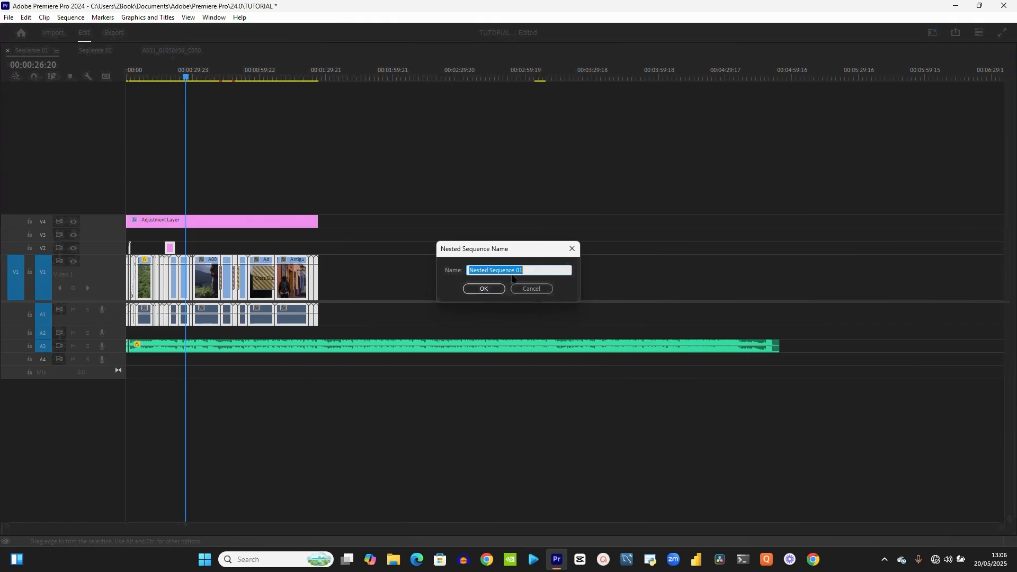
pyautogui.write('tgege')
pyautogui.click(482, 288)
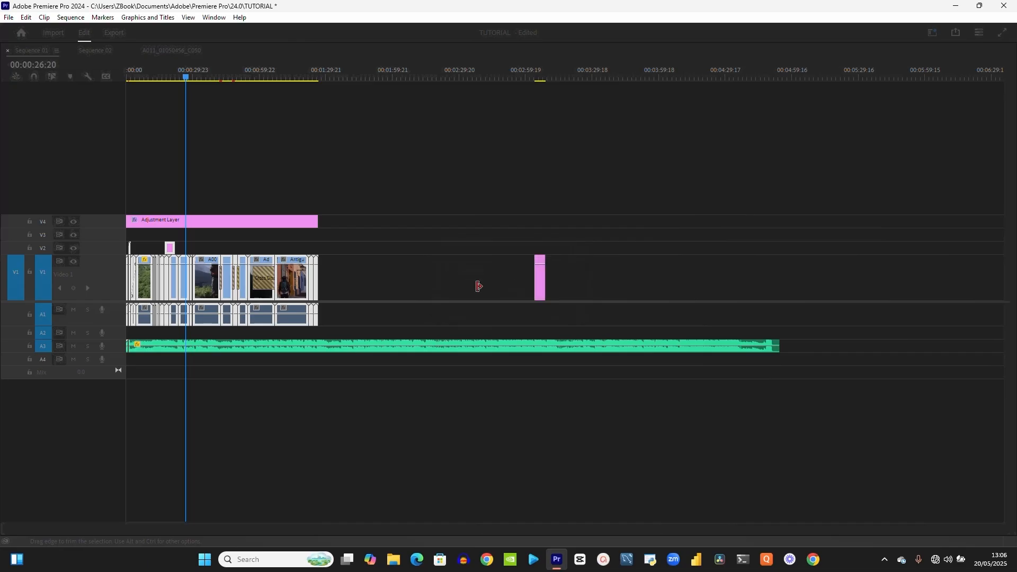
# Open the nested sequence tgege to inspect the clips inside it, and return to Sequence 01
pyautogui.moveTo(245, 298); pyautogui.dragTo(223, 291)
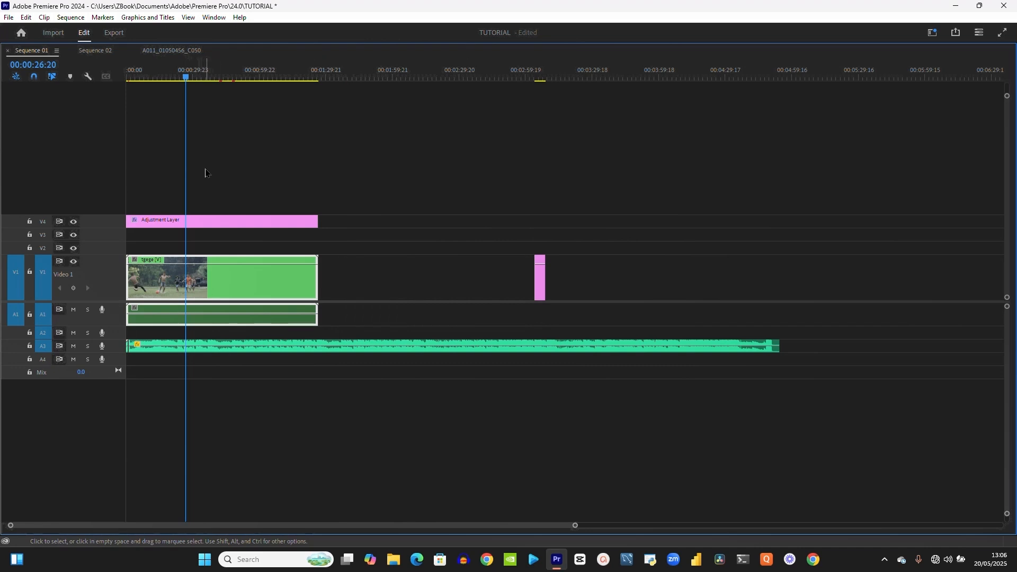
pyautogui.doubleClick(216, 288)
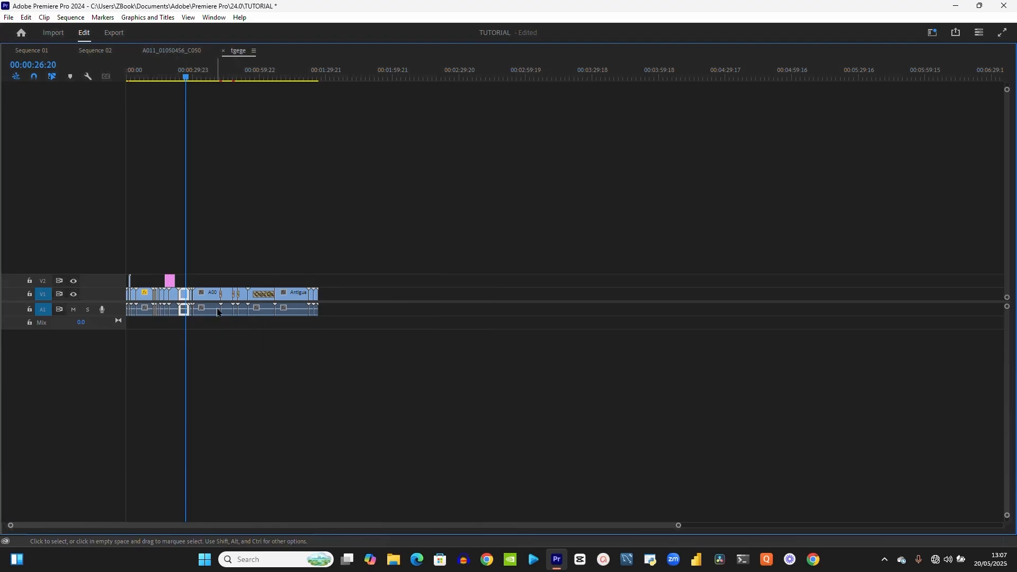
pyautogui.click(28, 53)
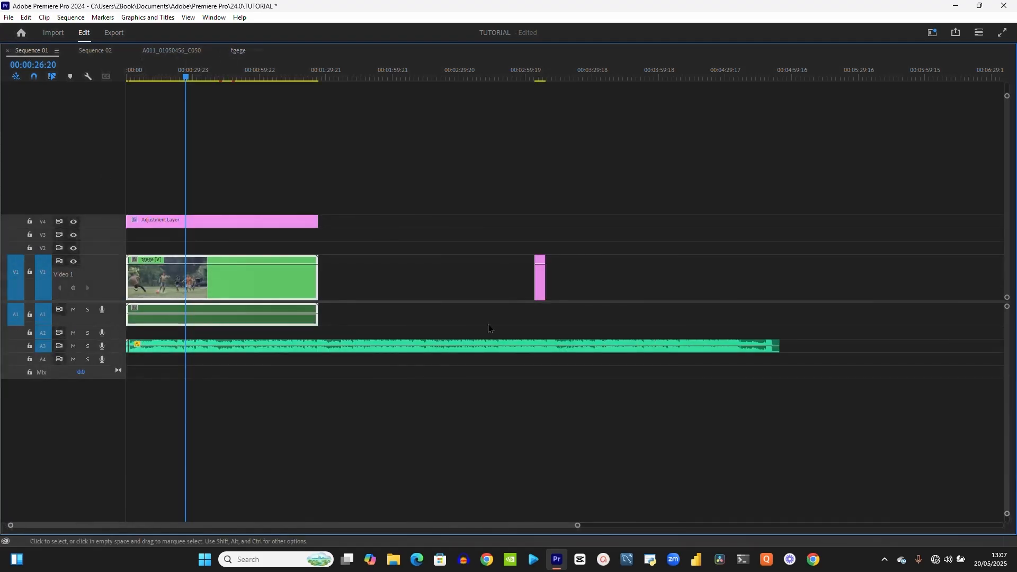